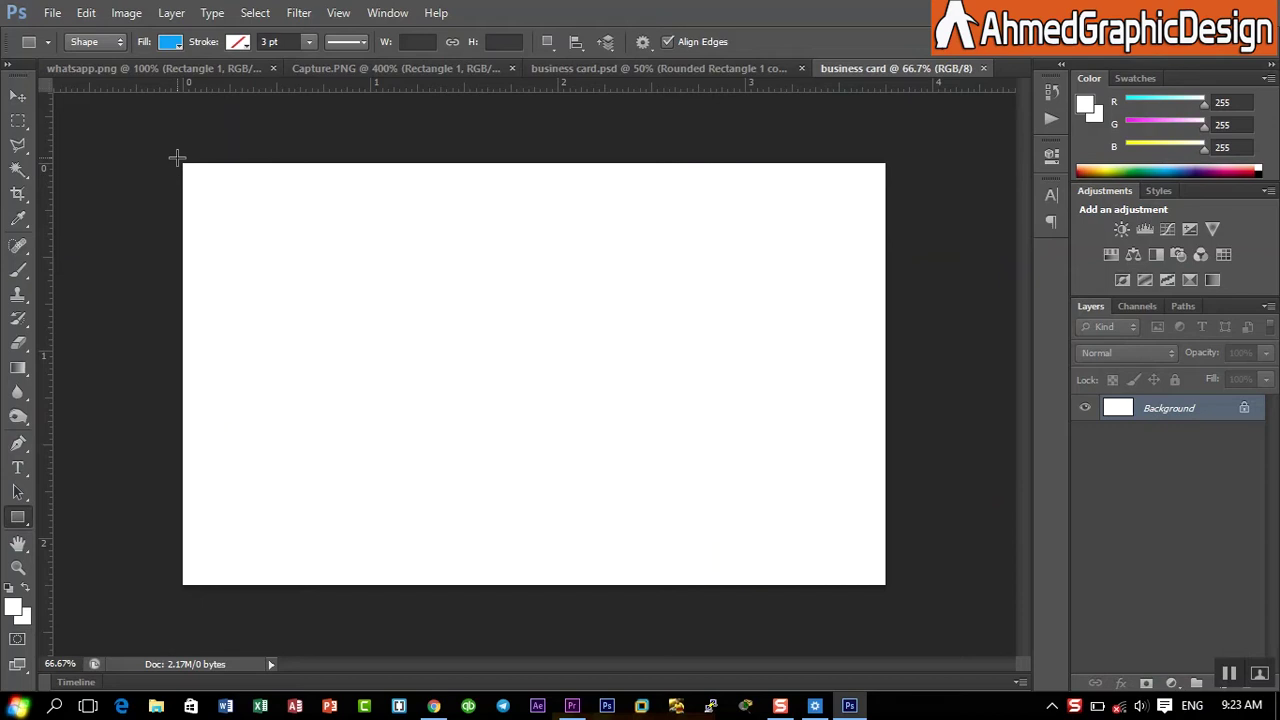
- Draw a white rectangle covering the whole card
{"action": "left_click_drag", "start_coordinate": [178, 158], "coordinate": [887, 585]}
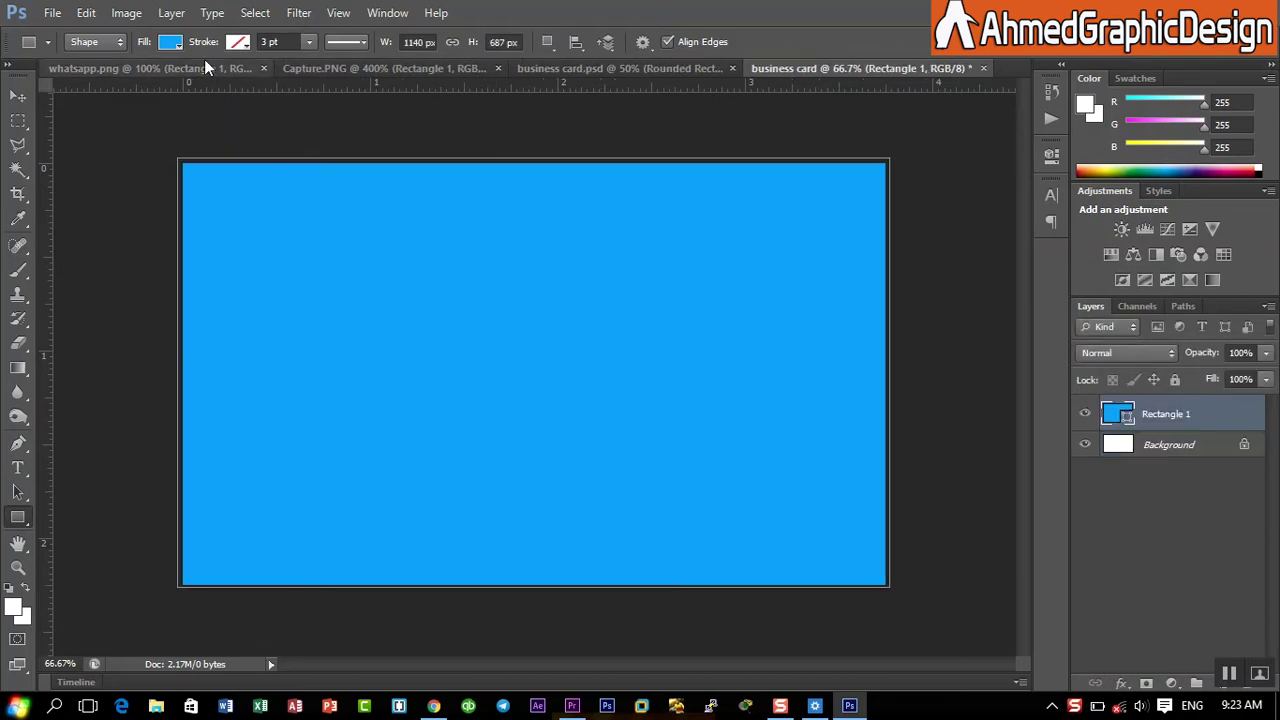
{"action": "left_click", "coordinate": [170, 42]}
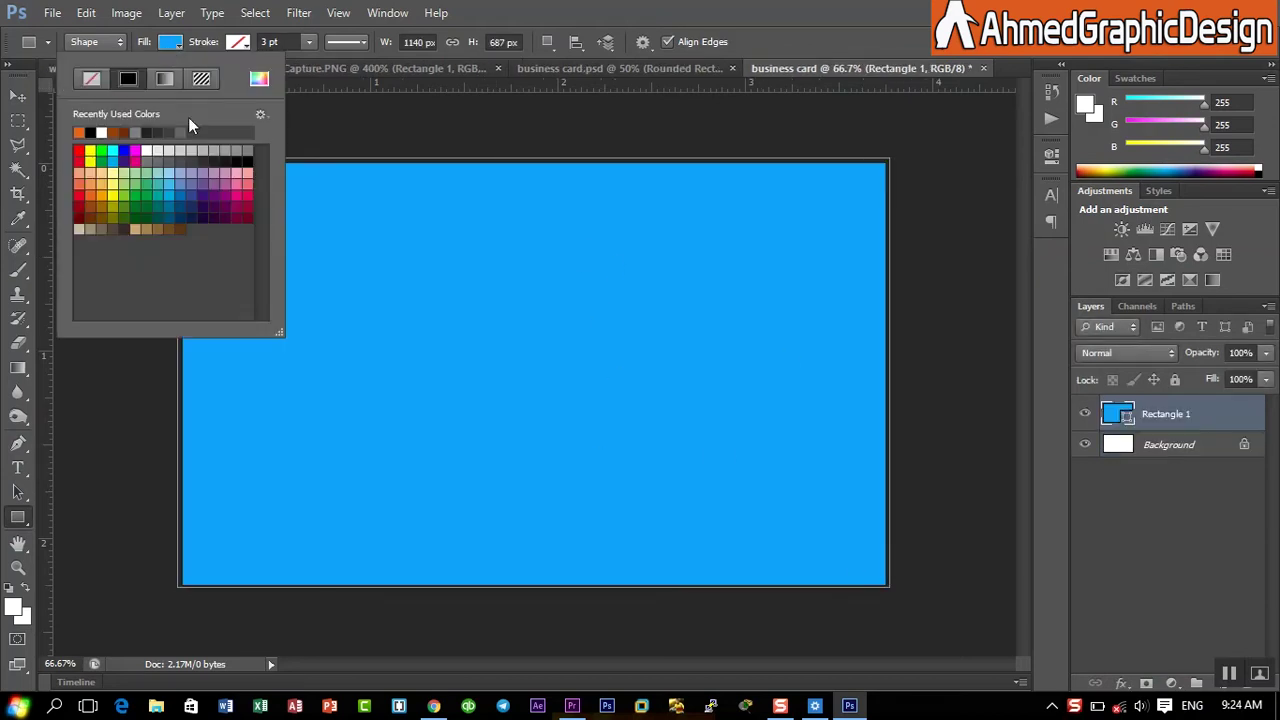
{"action": "left_click", "coordinate": [79, 132]}
{"action": "left_click", "coordinate": [903, 3]}
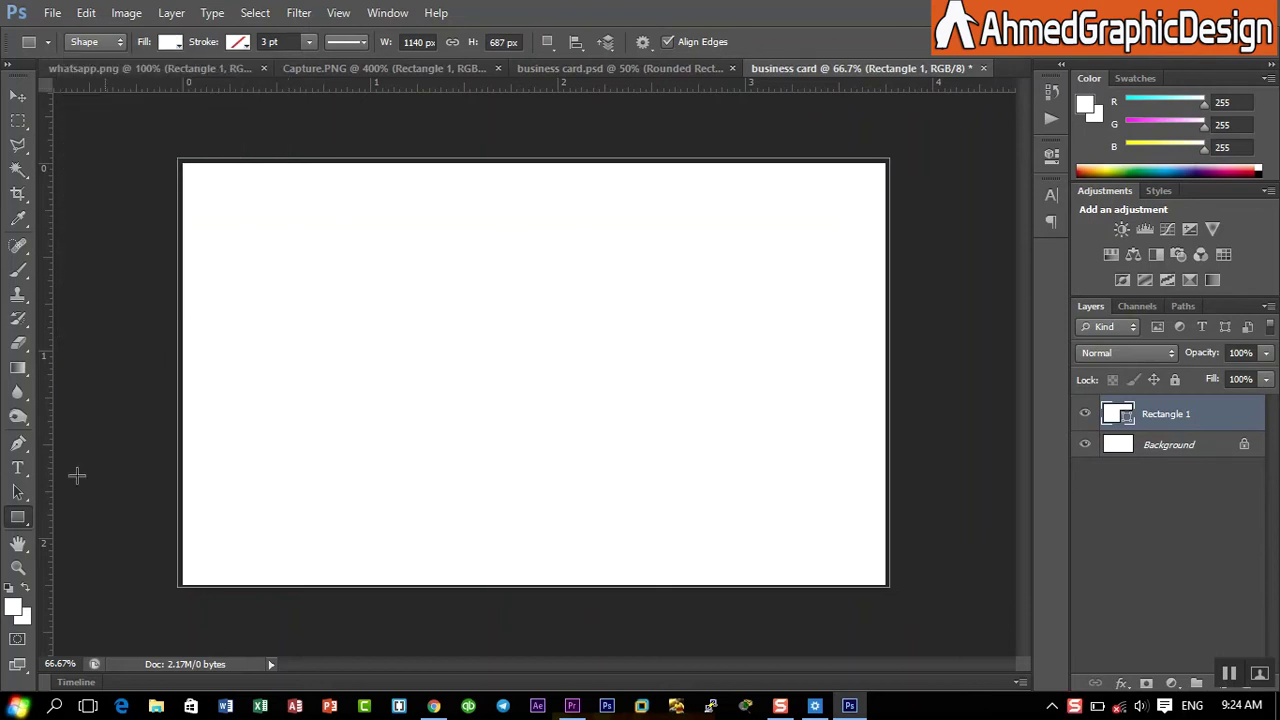
- Draw a black four-point panel with a slanted right edge over the card's left side
{"action": "left_click", "coordinate": [18, 443]}
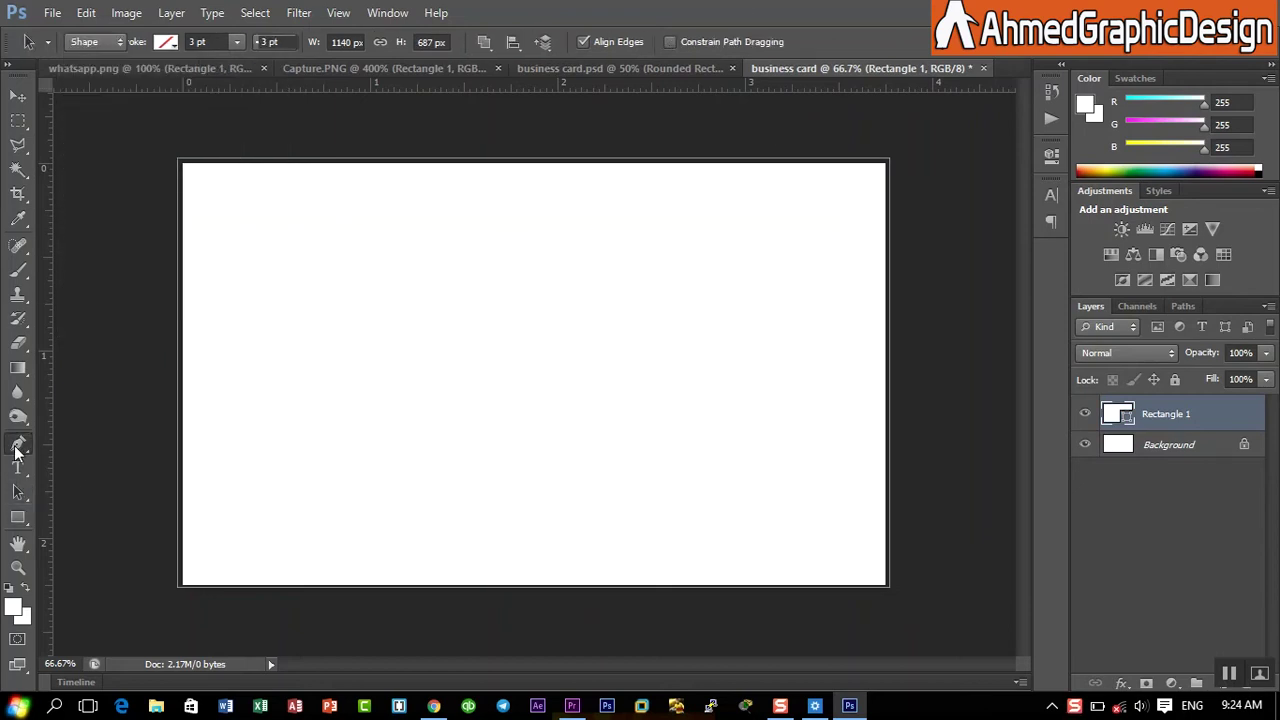
{"action": "left_click", "coordinate": [166, 140]}
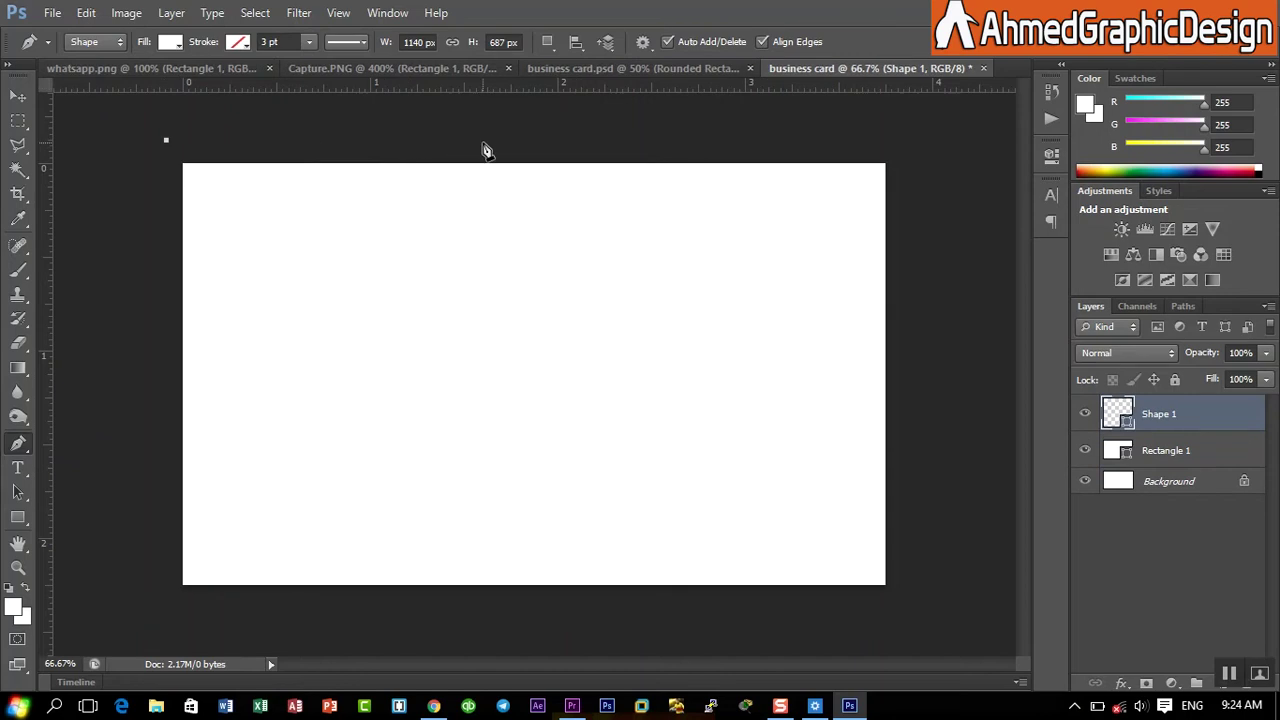
{"action": "left_click", "coordinate": [491, 143]}
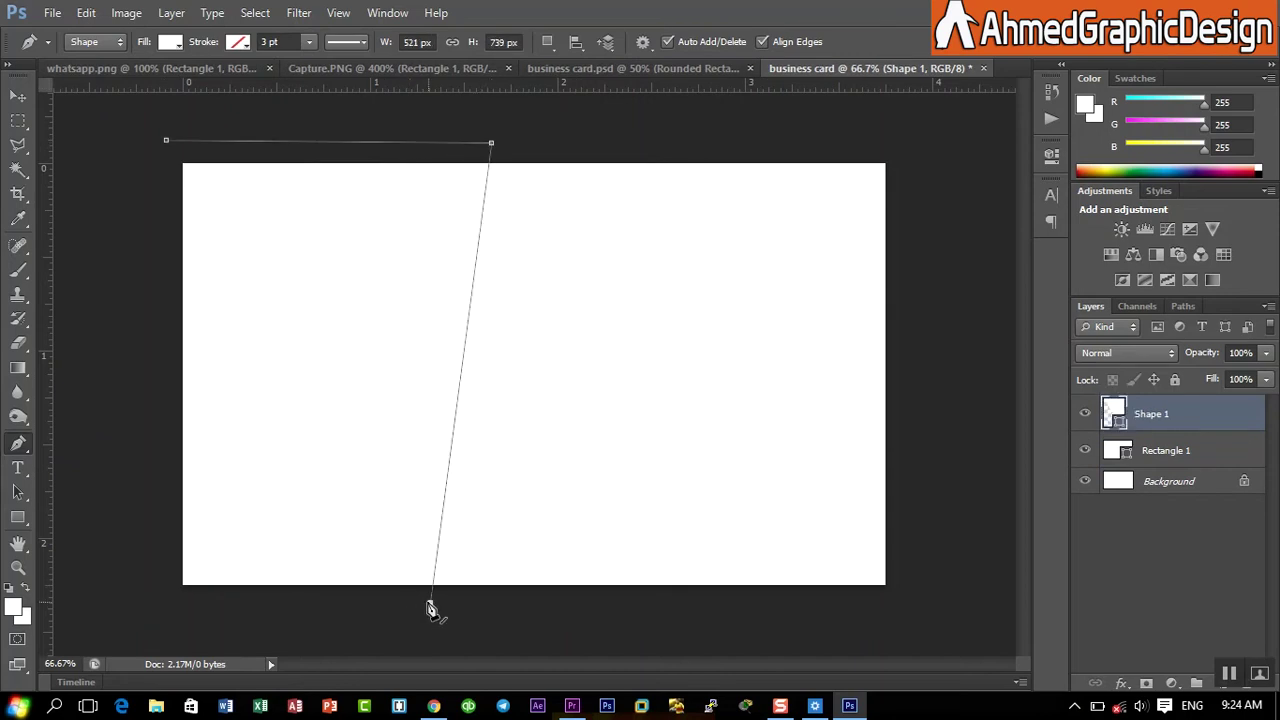
{"action": "left_click", "coordinate": [430, 602]}
{"action": "left_click", "coordinate": [160, 605]}
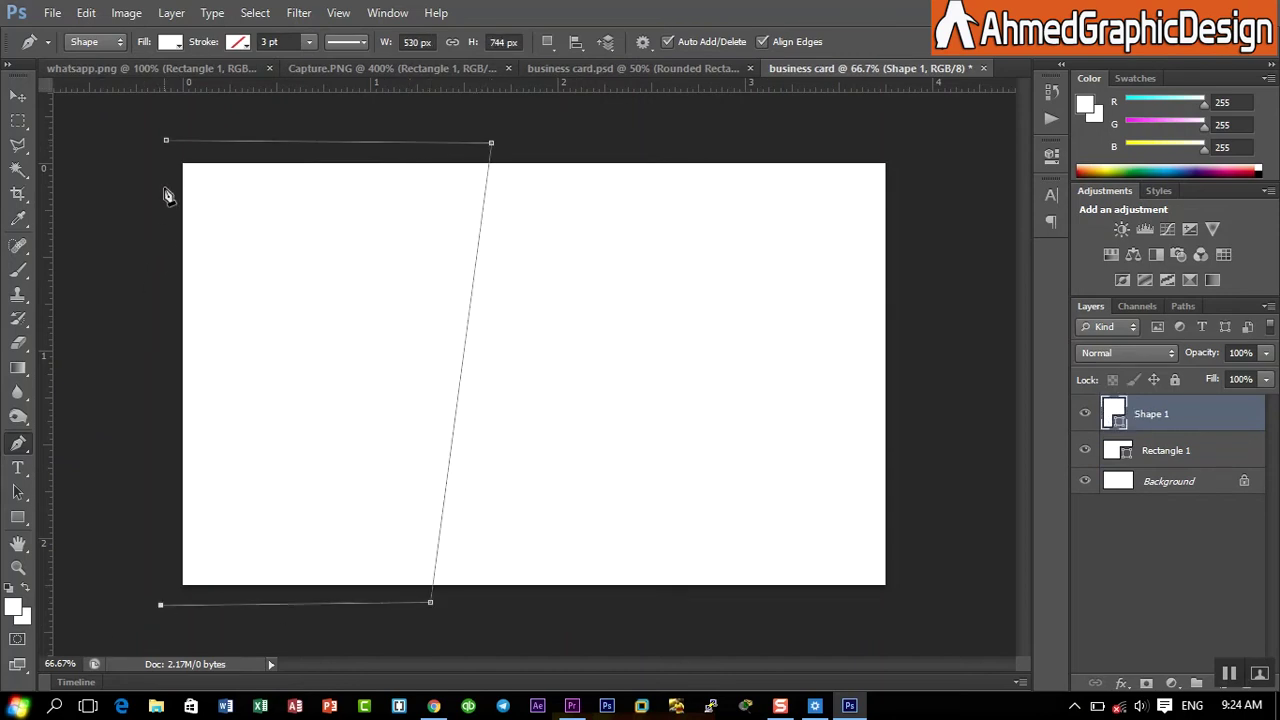
{"action": "left_click", "coordinate": [166, 140]}
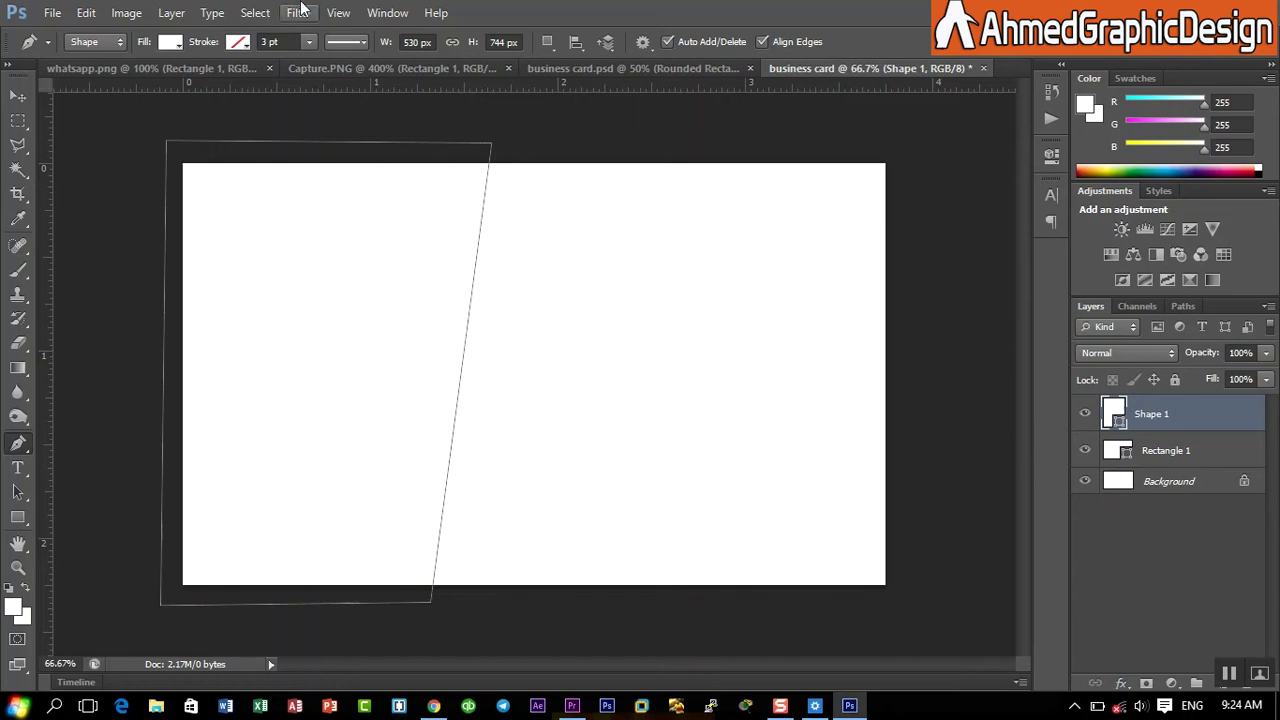
{"action": "left_click", "coordinate": [168, 42]}
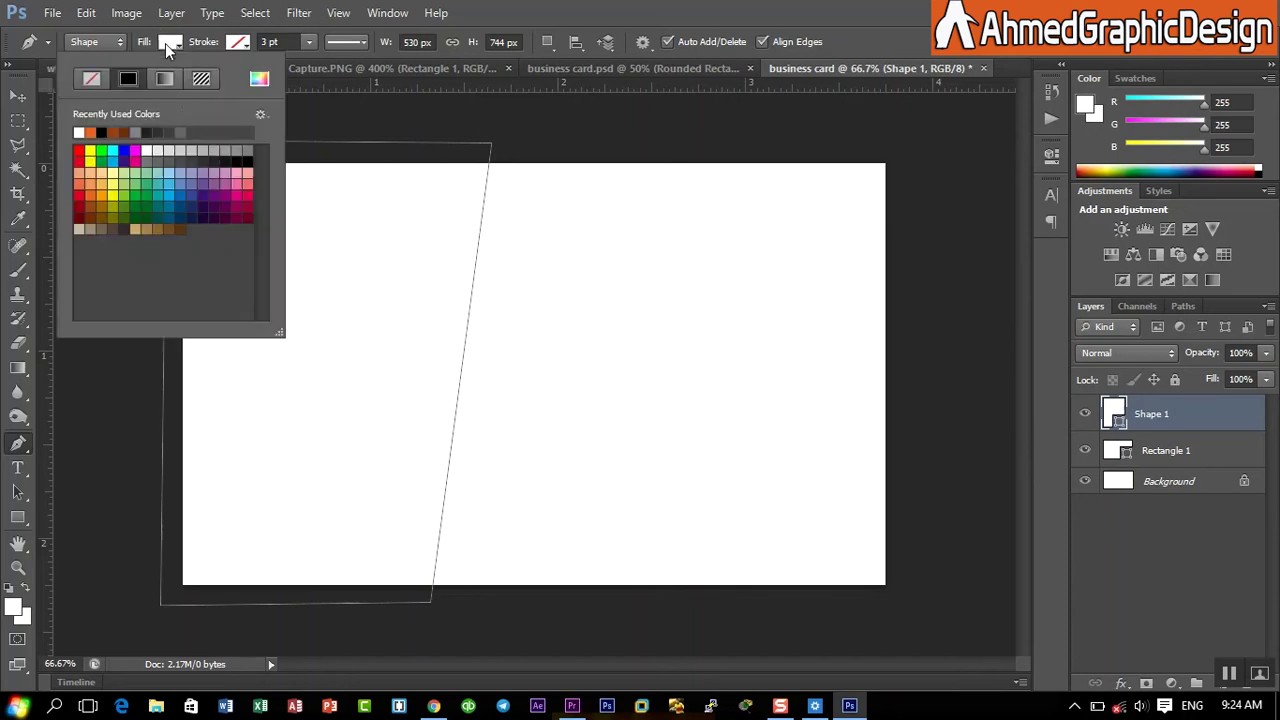
{"action": "left_click", "coordinate": [155, 130]}
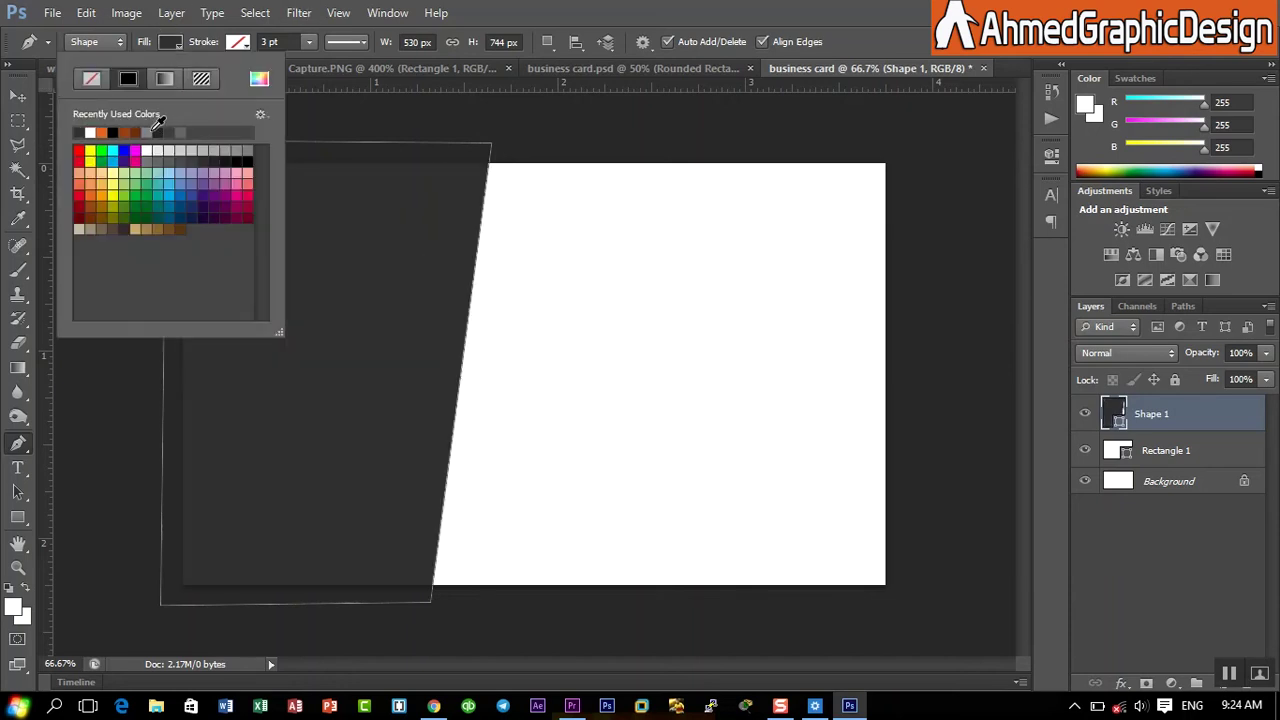
{"action": "left_click", "coordinate": [250, 152]}
{"action": "left_click", "coordinate": [1135, 404]}
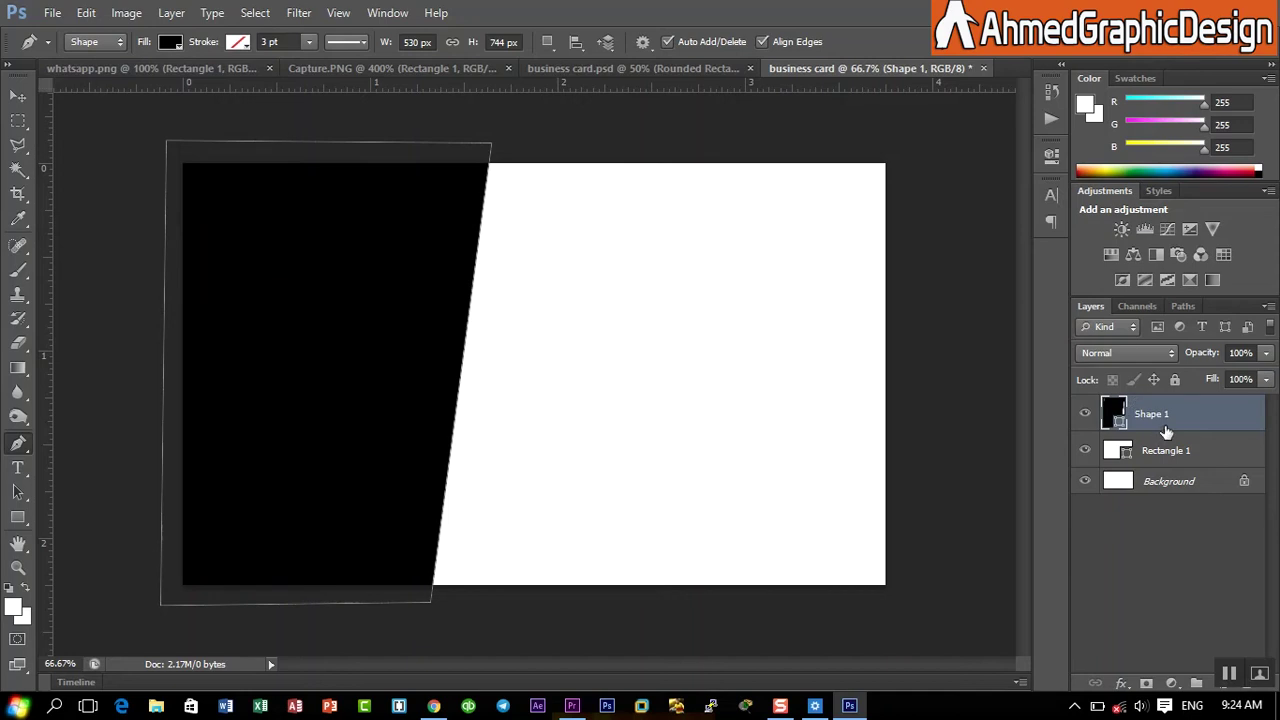
{"action": "right_click", "coordinate": [1172, 414]}
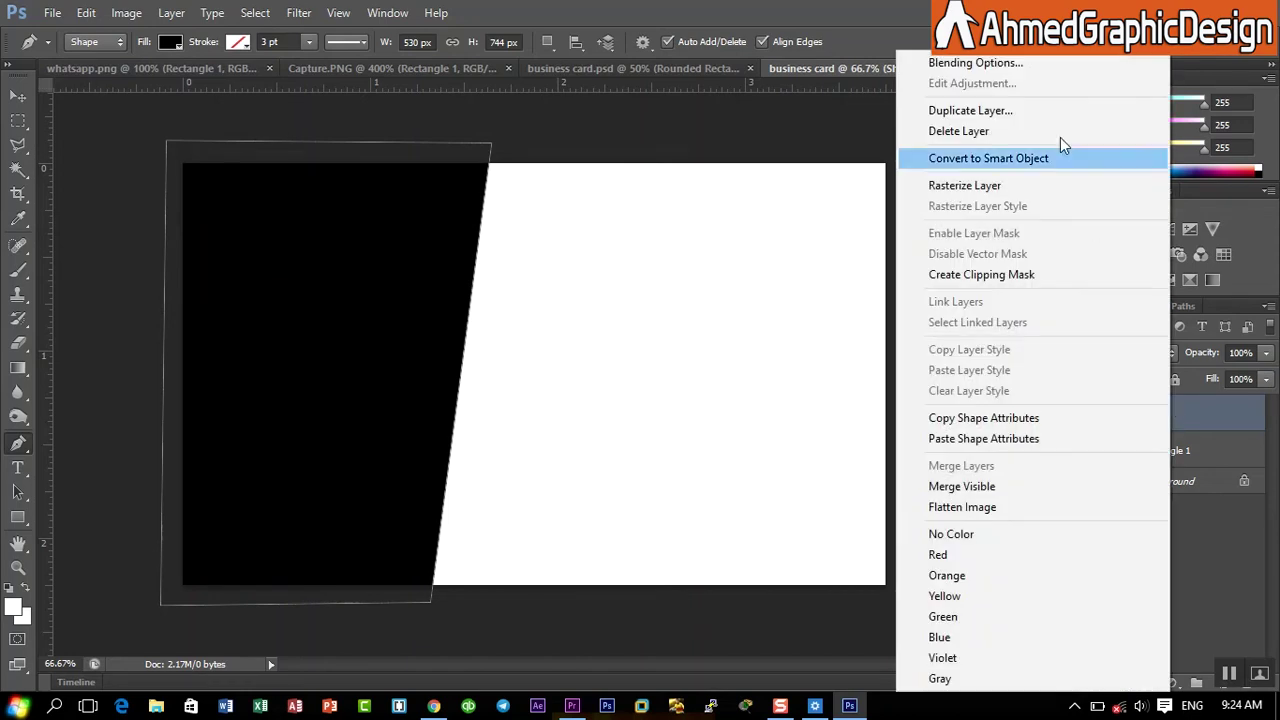
- Give Shape 1 a bubble Pattern Overlay at 19% scale with low opacity
{"action": "left_click", "coordinate": [1013, 62]}
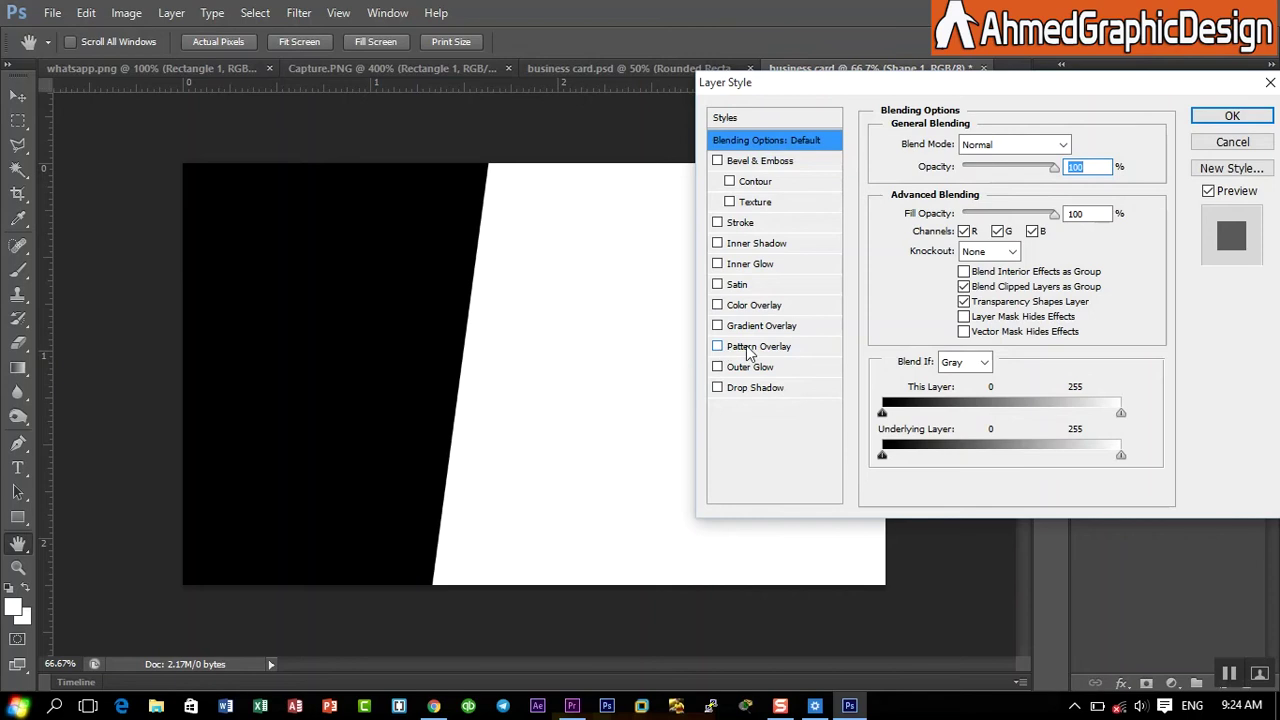
{"action": "left_click", "coordinate": [759, 347]}
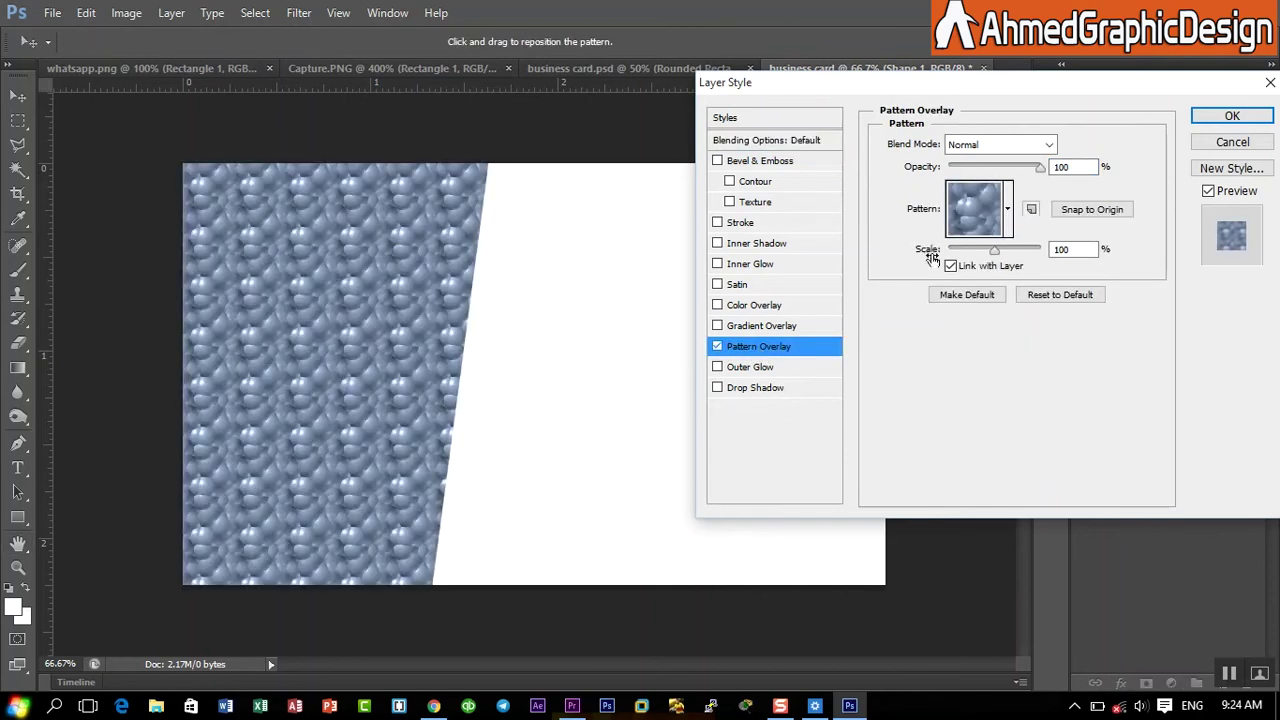
{"action": "left_click", "coordinate": [1008, 214]}
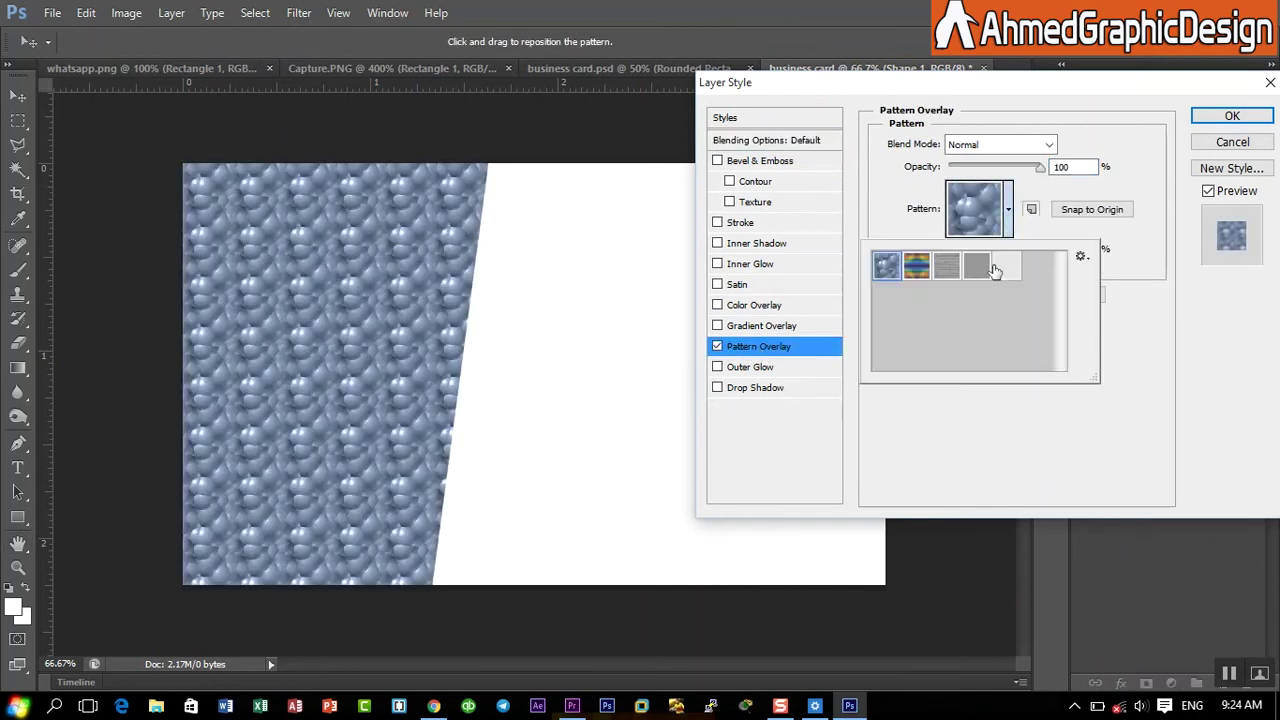
{"action": "left_click", "coordinate": [1034, 162]}
{"action": "mouse_move", "coordinate": [1038, 166]}
{"action": "left_mouse_down"}
{"action": "mouse_move", "coordinate": [1006, 172]}
{"action": "mouse_move", "coordinate": [1033, 172]}
{"action": "left_mouse_up"}
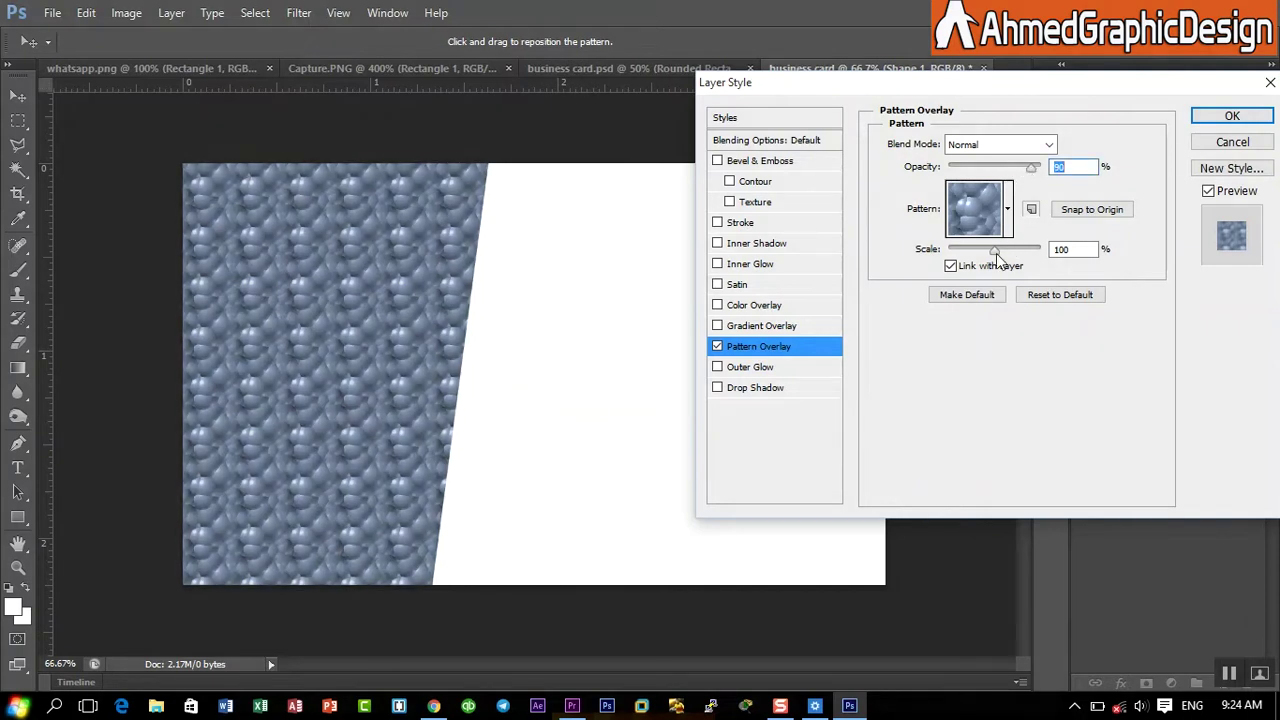
{"action": "left_click_drag", "start_coordinate": [996, 253], "coordinate": [962, 262]}
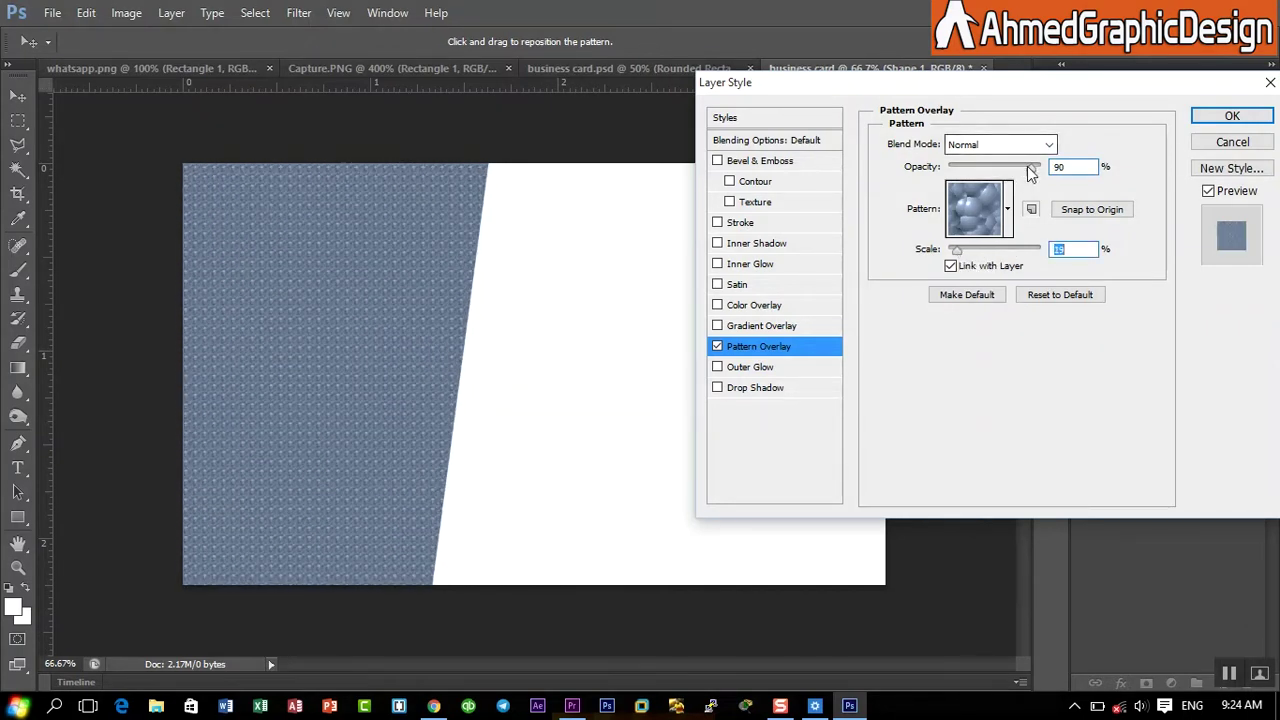
{"action": "left_click_drag", "start_coordinate": [1031, 167], "coordinate": [975, 183]}
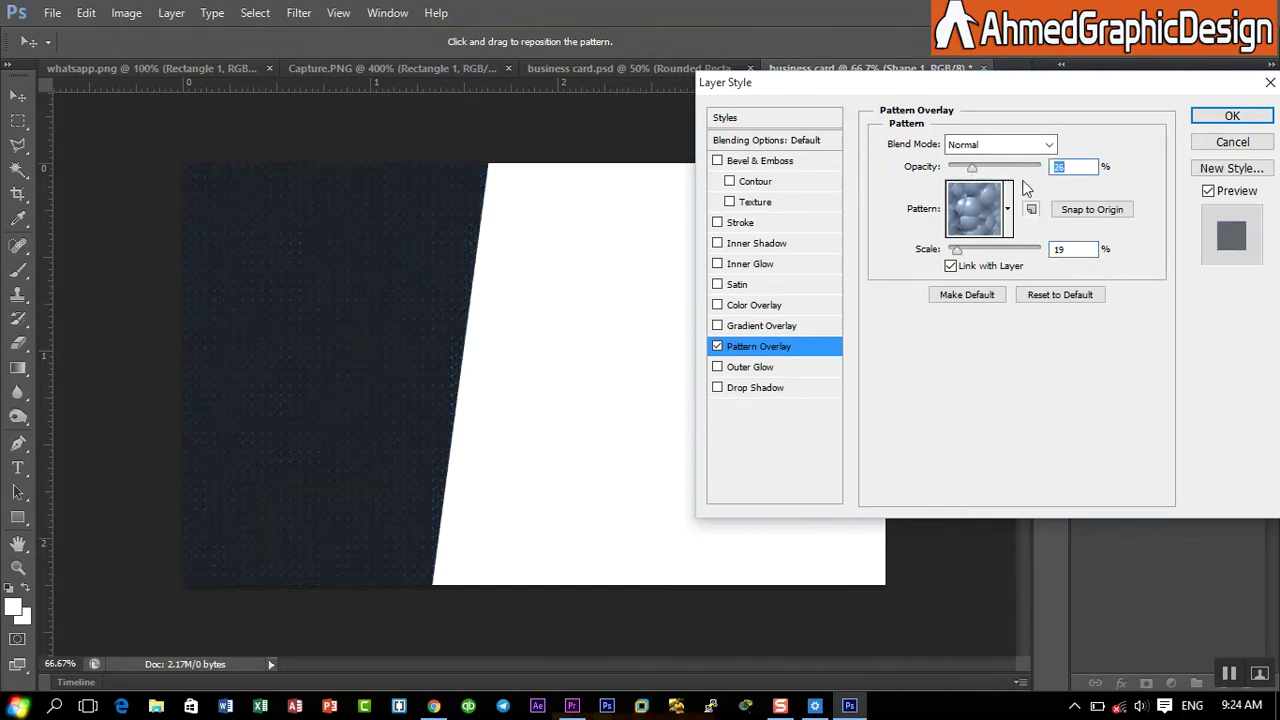
{"action": "left_click", "coordinate": [1232, 116]}
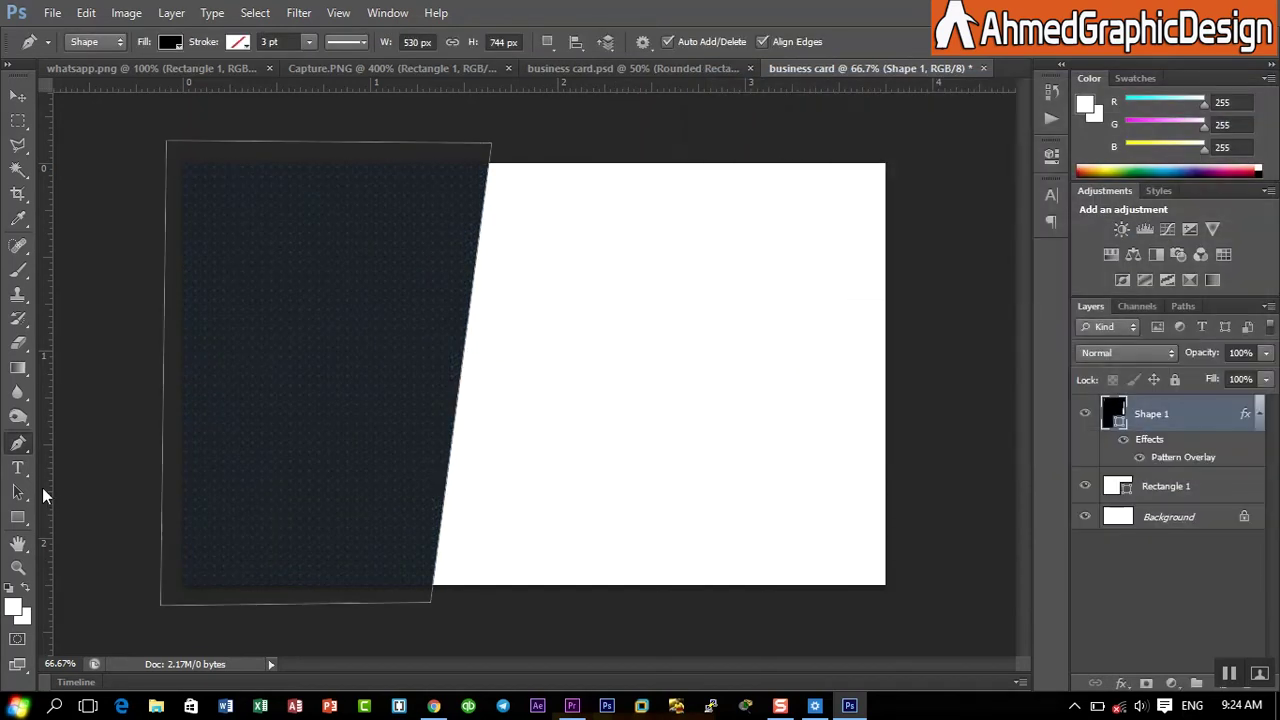
- Draw a grey triangle sliver along the panel's slanted edge with a bent right side
{"action": "left_click", "coordinate": [488, 164]}
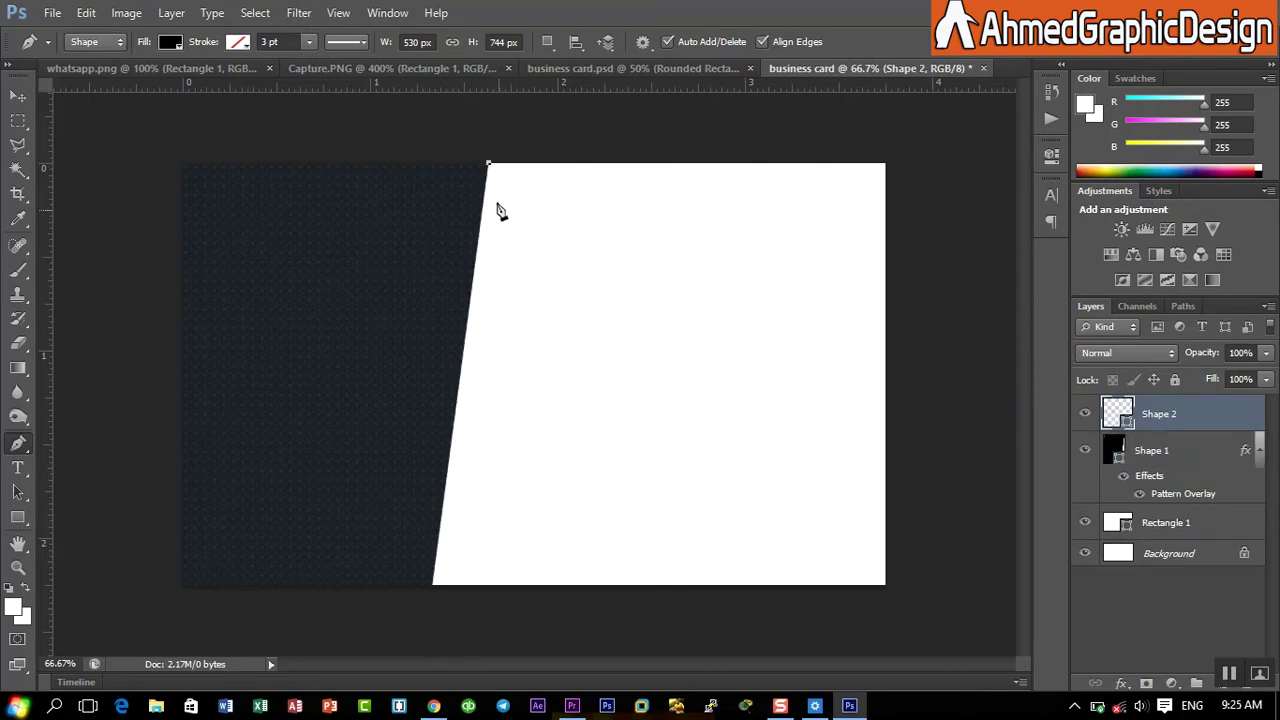
{"action": "left_click", "coordinate": [397, 587]}
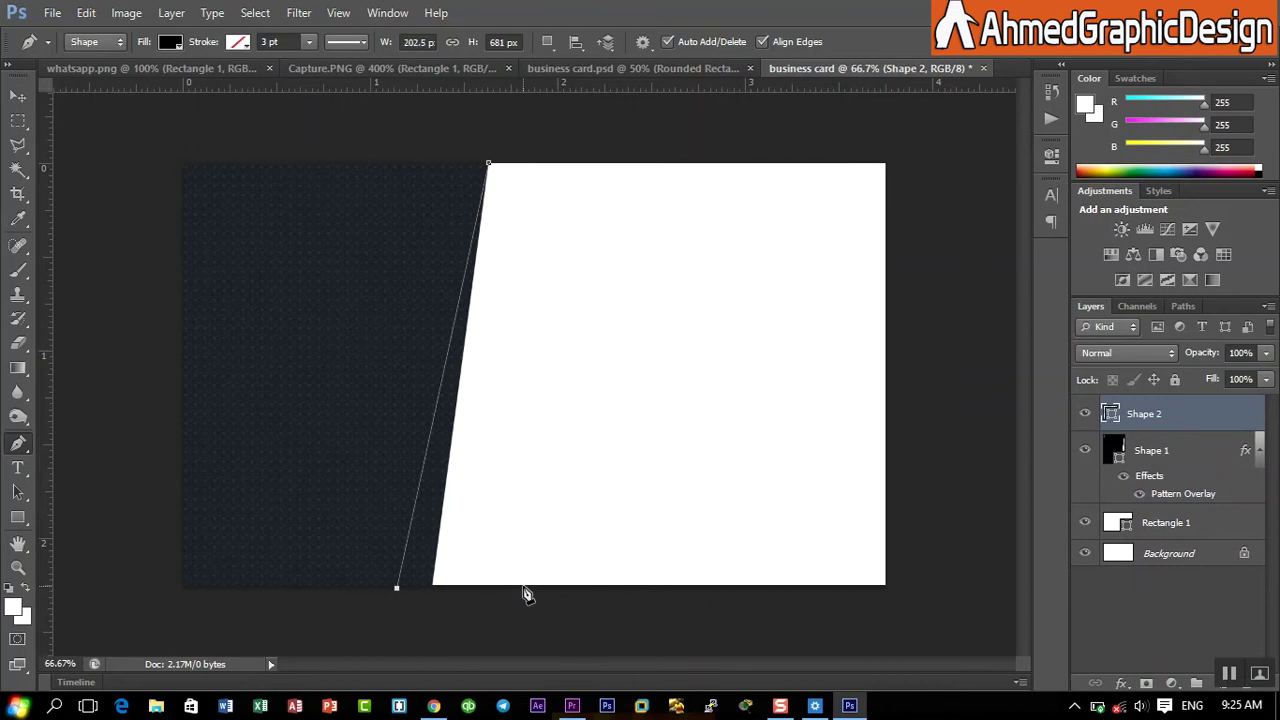
{"action": "left_click", "coordinate": [523, 586]}
{"action": "mouse_move", "coordinate": [489, 166]}
{"action": "left_mouse_down"}
{"action": "mouse_move", "coordinate": [477, 163]}
{"action": "mouse_move", "coordinate": [497, 155]}
{"action": "left_mouse_up"}
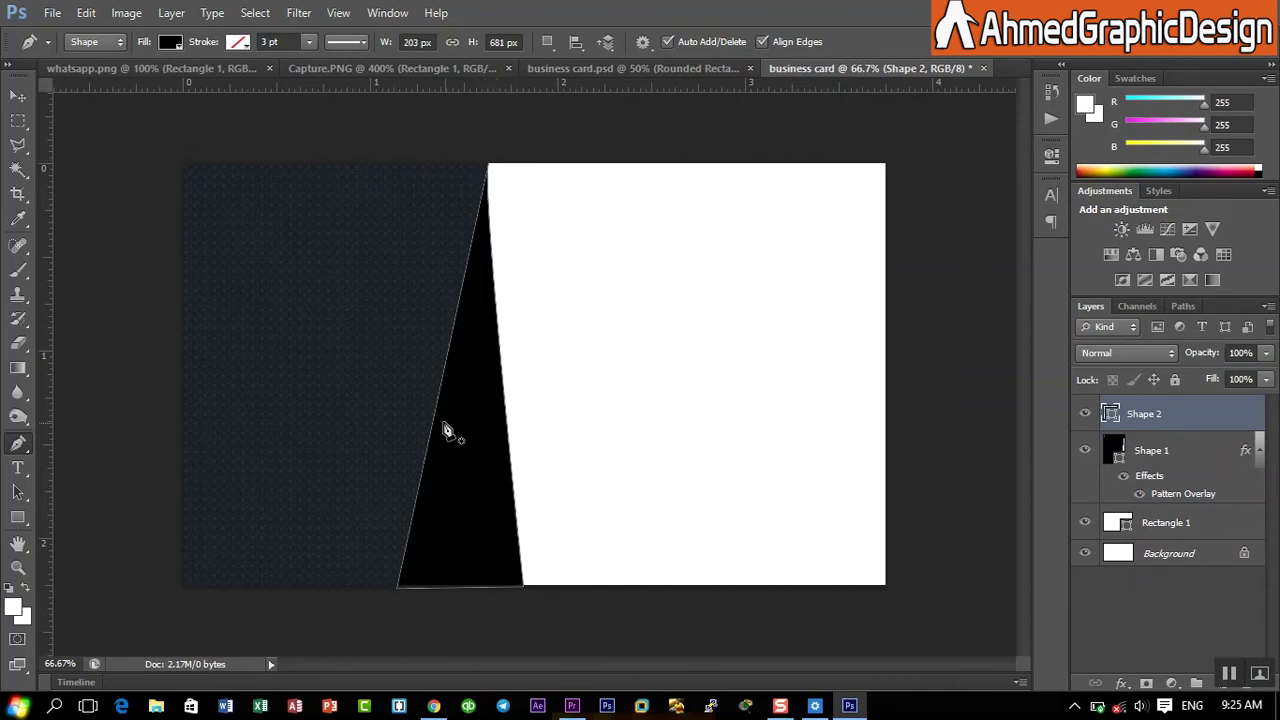
{"action": "left_click", "coordinate": [170, 41]}
{"action": "left_click", "coordinate": [236, 151]}
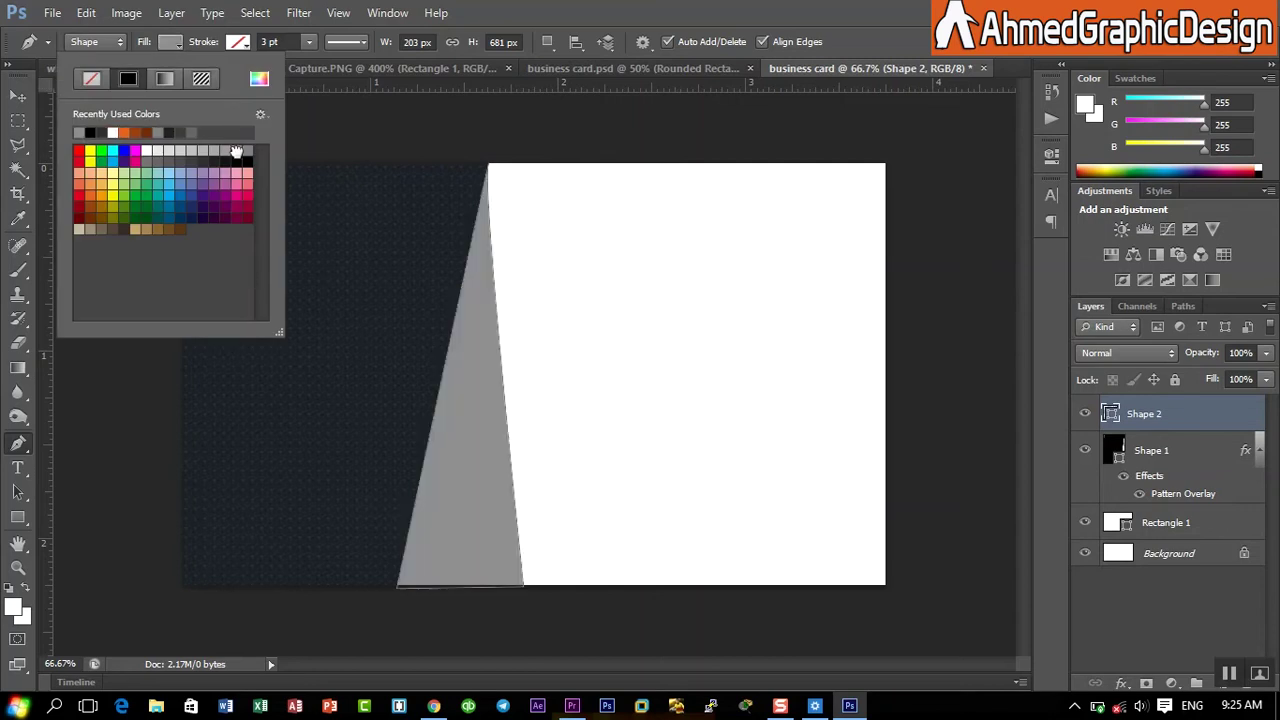
{"action": "left_click", "coordinate": [619, 4]}
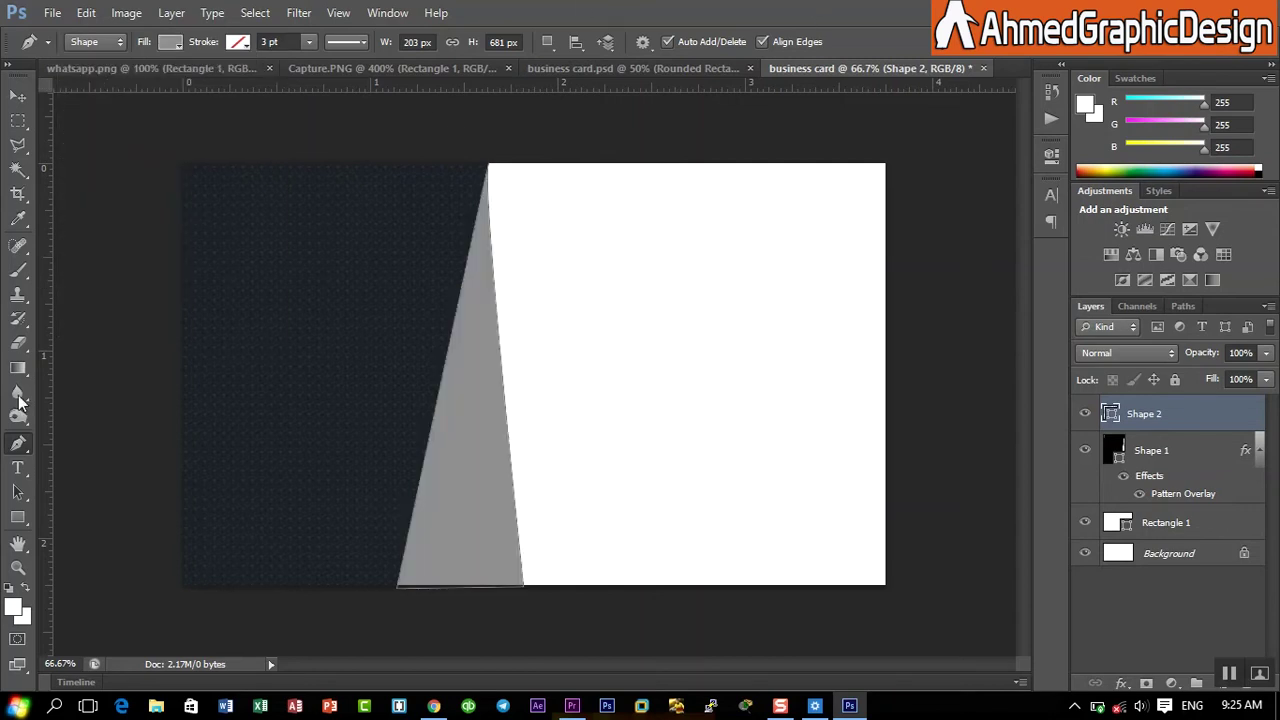
- Draw a second triangle inside the dark panel and fill it orange
{"action": "left_click", "coordinate": [438, 290]}
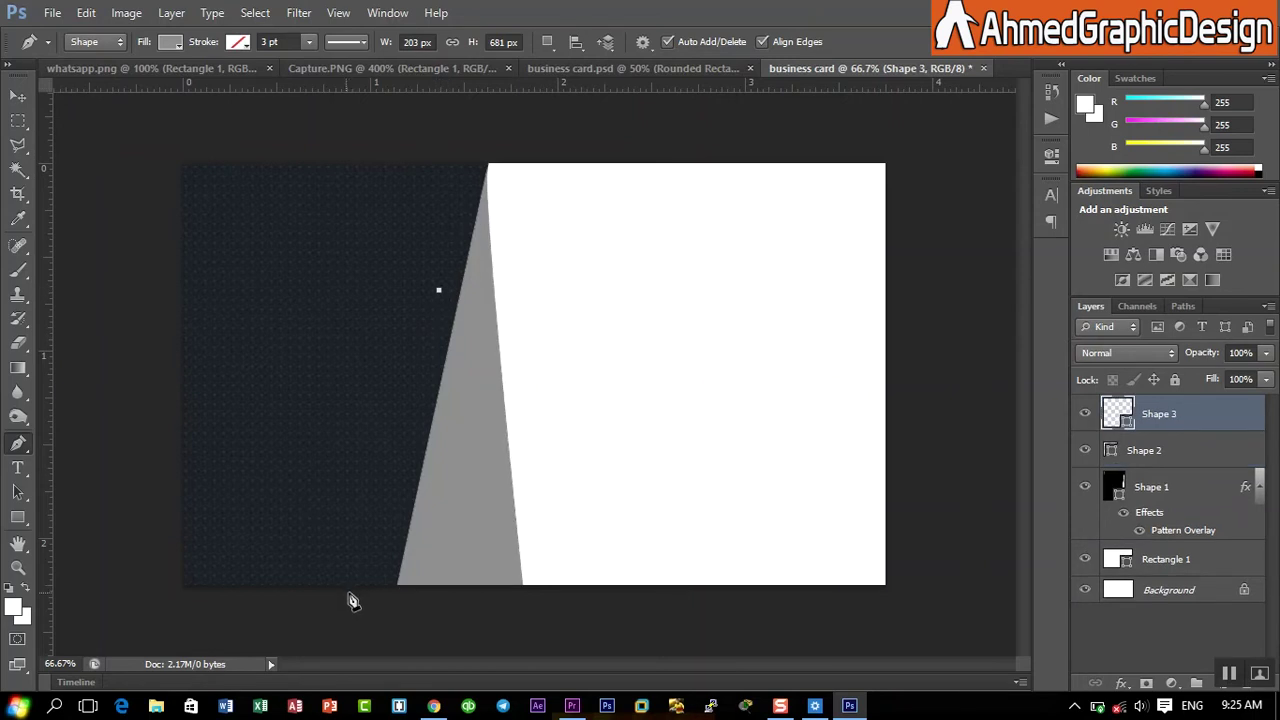
{"action": "left_click", "coordinate": [346, 592]}
{"action": "left_click", "coordinate": [526, 584]}
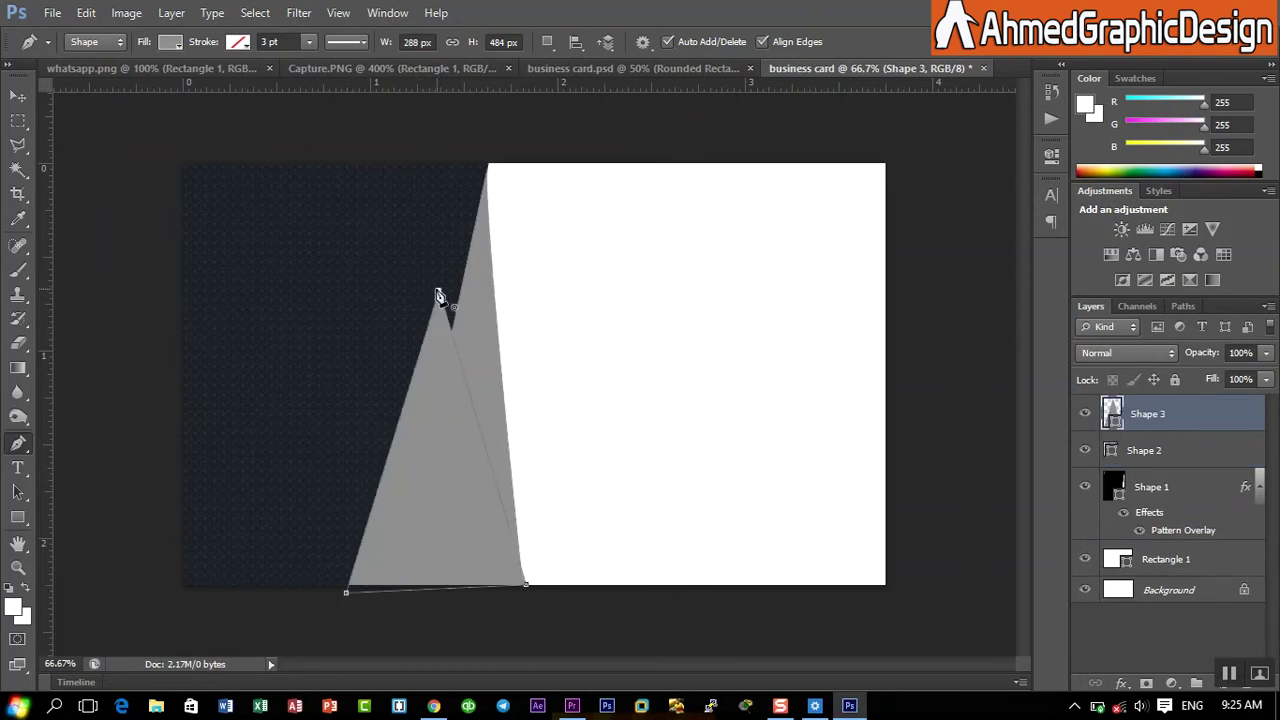
{"action": "left_click", "coordinate": [438, 292]}
{"action": "left_click", "coordinate": [172, 42]}
{"action": "left_click", "coordinate": [100, 186]}
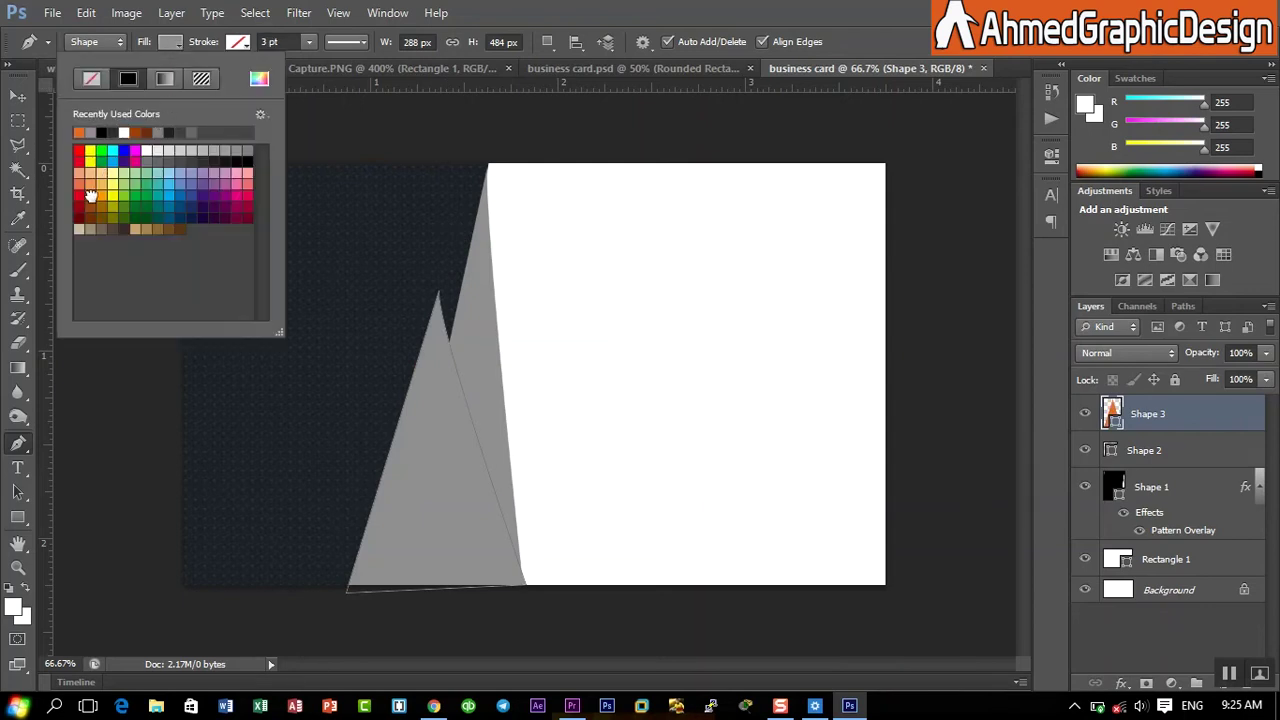
{"action": "key", "text": "Return"}
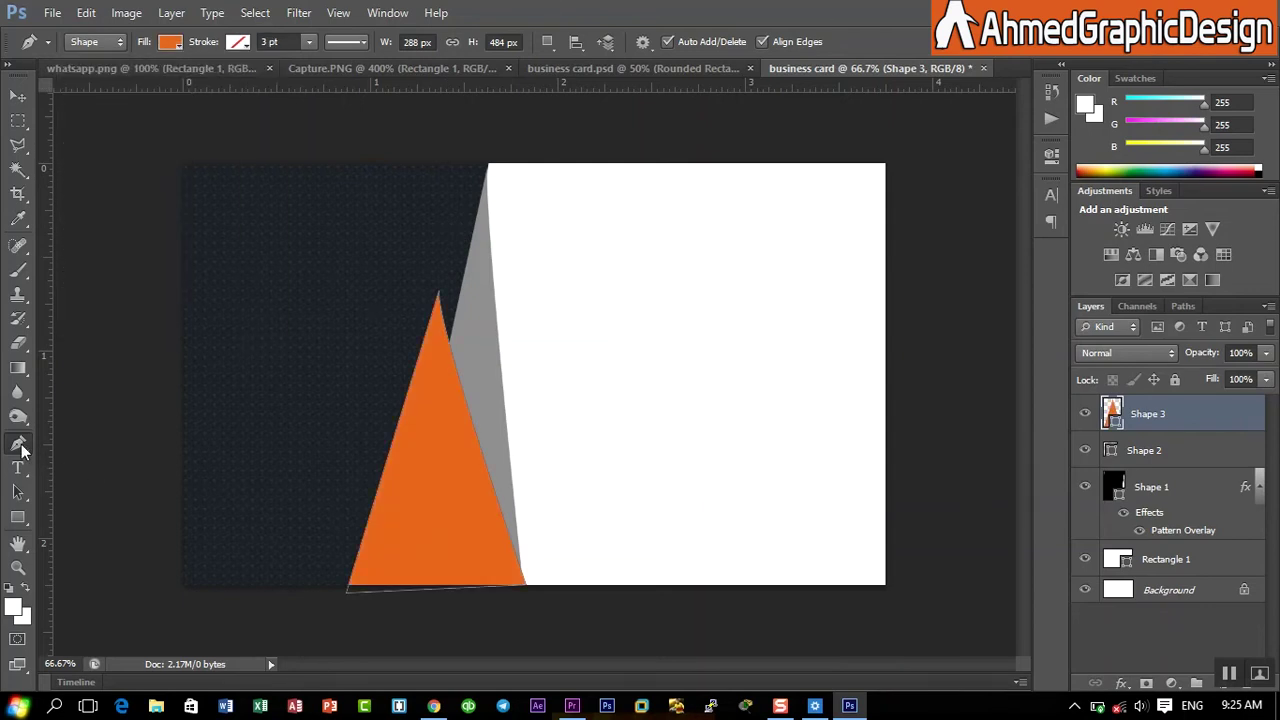
- Draw a small three-point Shape 4 at the triangle's apex and move it beneath Shape 2
{"action": "left_click", "coordinate": [438, 293]}
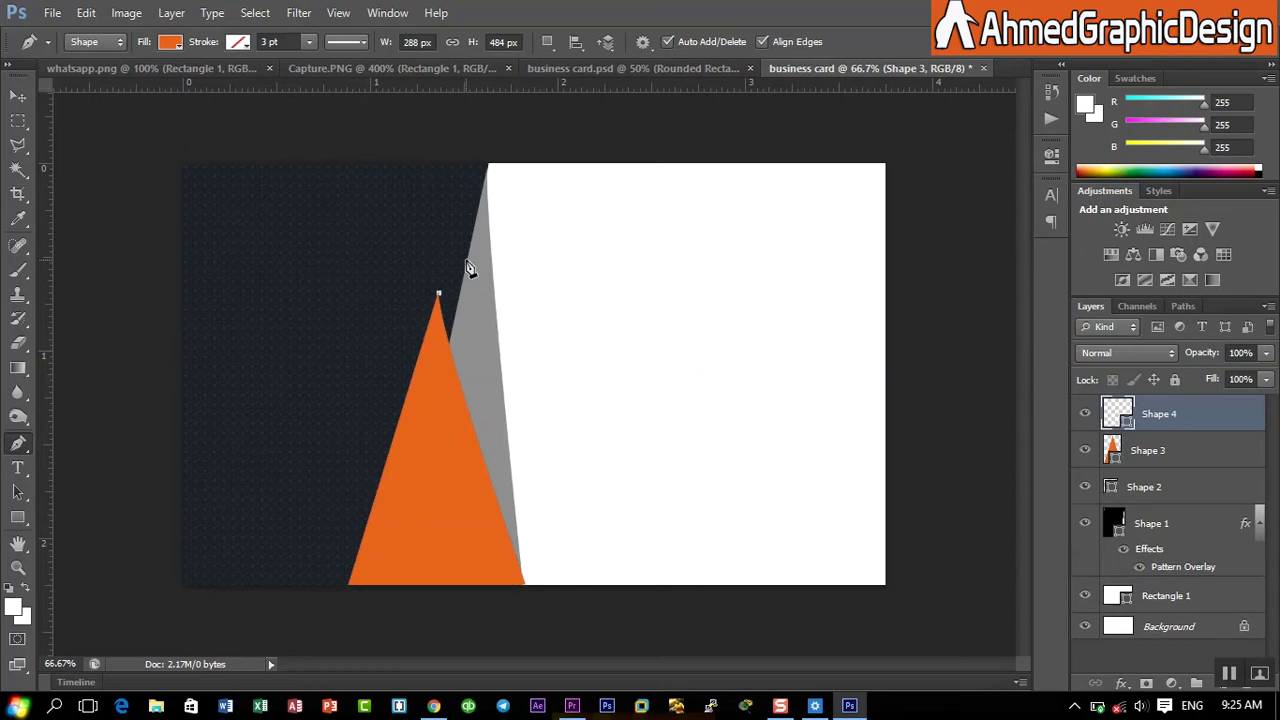
{"action": "left_click", "coordinate": [465, 256]}
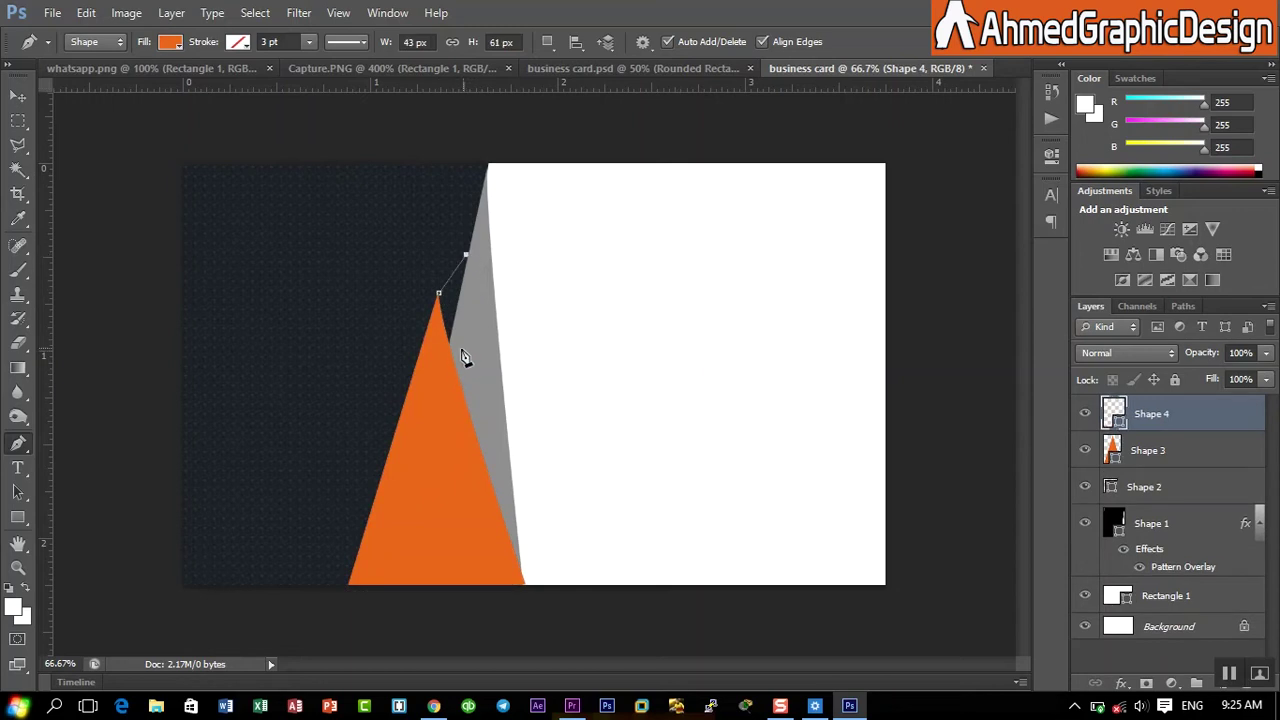
{"action": "left_click", "coordinate": [456, 353]}
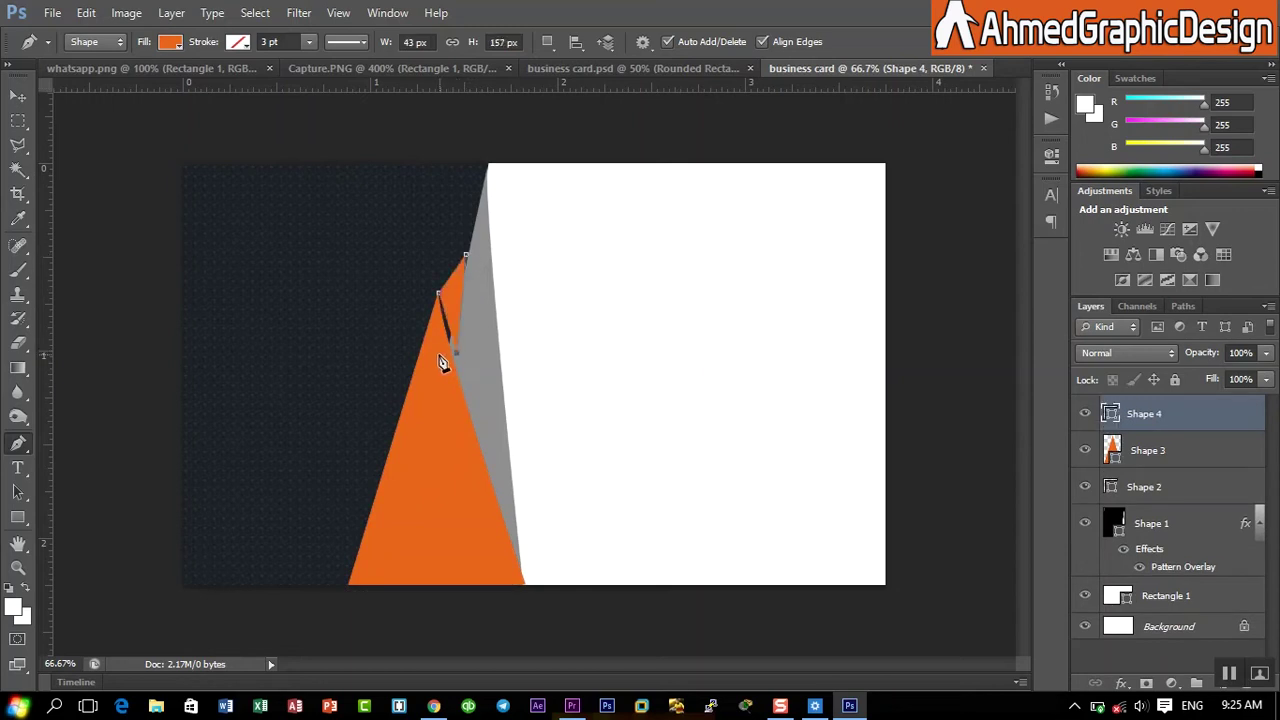
{"action": "left_click", "coordinate": [438, 293]}
{"action": "left_click_drag", "start_coordinate": [1235, 415], "coordinate": [1230, 507]}
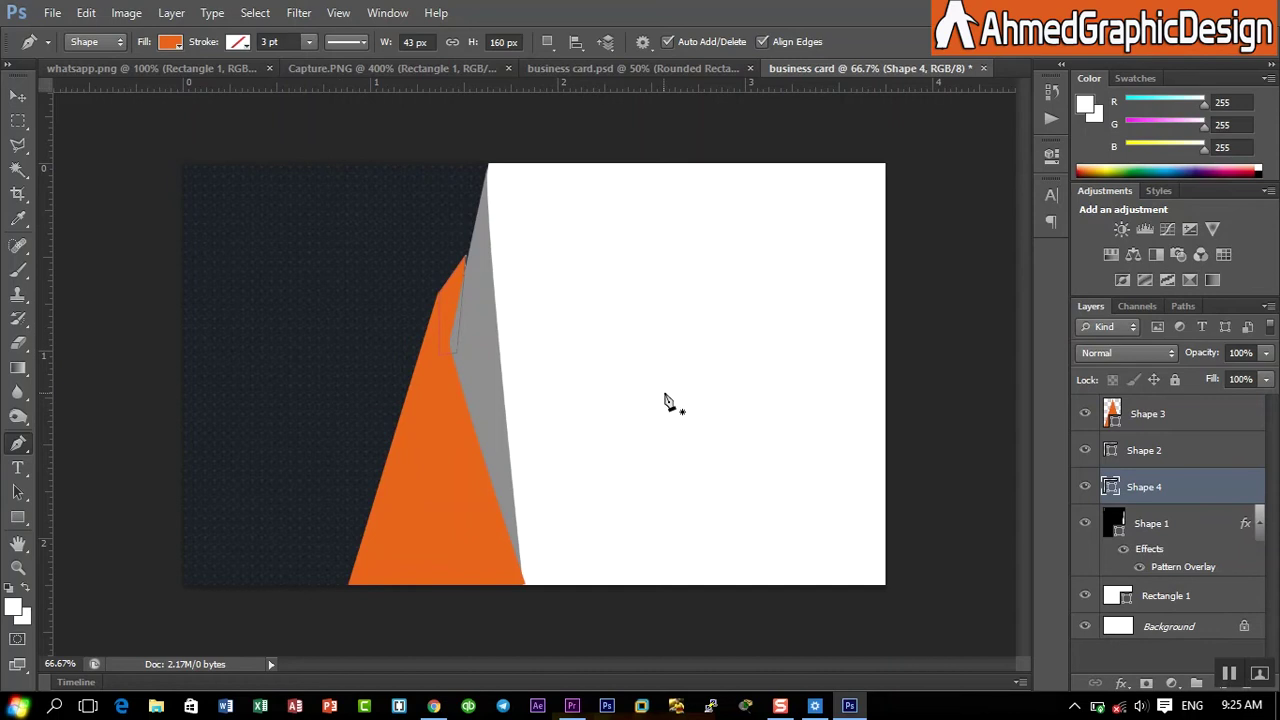
- Shift Shapes 1, 2 and 3 together two nudges to the right
{"action": "left_click", "coordinate": [1157, 523], "text": "ctrl"}
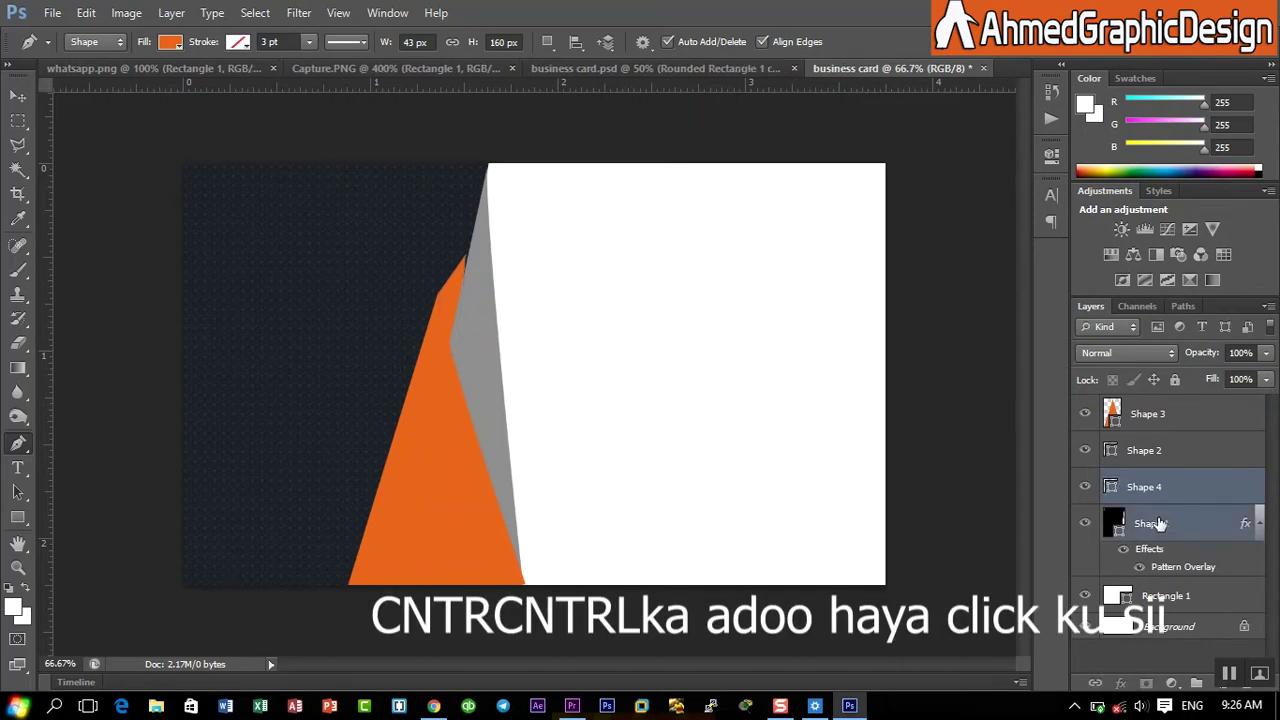
{"action": "left_click", "coordinate": [1181, 455], "text": "ctrl"}
{"action": "left_click", "coordinate": [1185, 430], "text": "ctrl"}
{"action": "key", "text": "ctrl+t"}
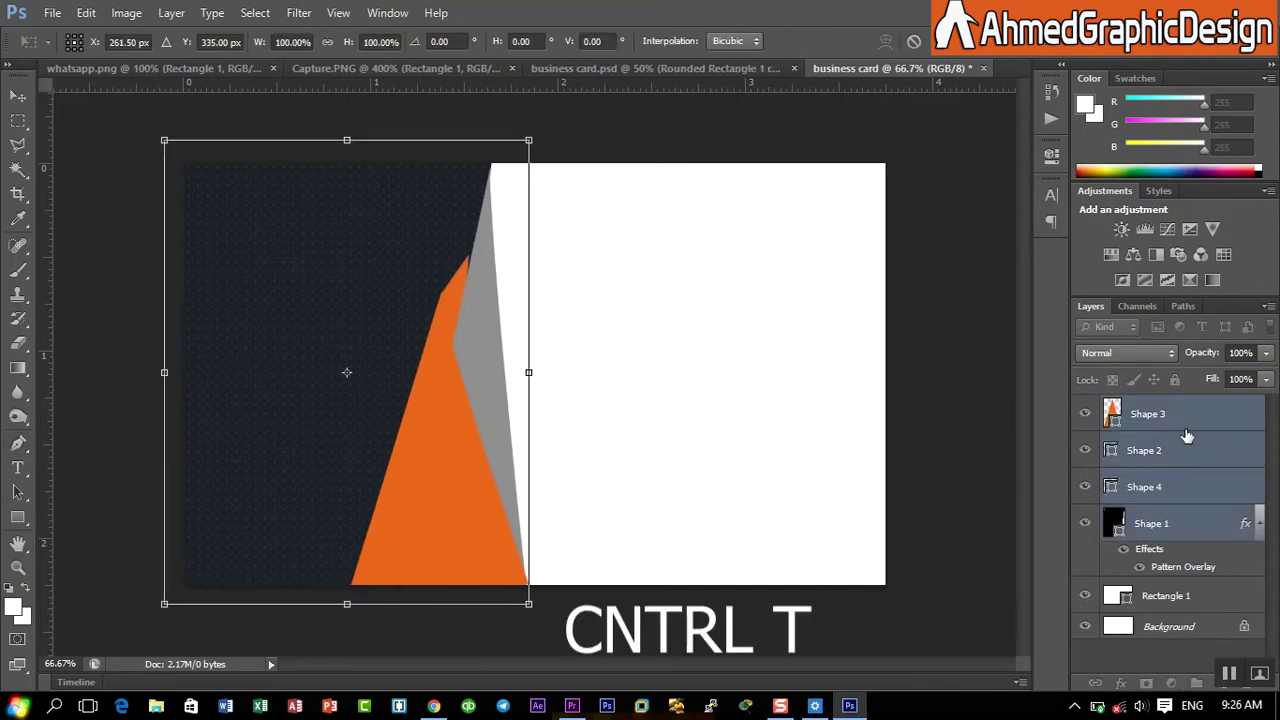
{"action": "key", "text": "Right"}
{"action": "key", "text": "Right"}
{"action": "key", "text": "Right"}
{"action": "key", "text": "Right"}
{"action": "key", "text": "Right"}
{"action": "key", "text": "Right"}
{"action": "key", "text": "Right"}
{"action": "key", "text": "Right"}
{"action": "key", "text": "Right"}
{"action": "key", "text": "Right"}
{"action": "key", "text": "Right"}
{"action": "key", "text": "Right"}
{"action": "key", "text": "Right"}
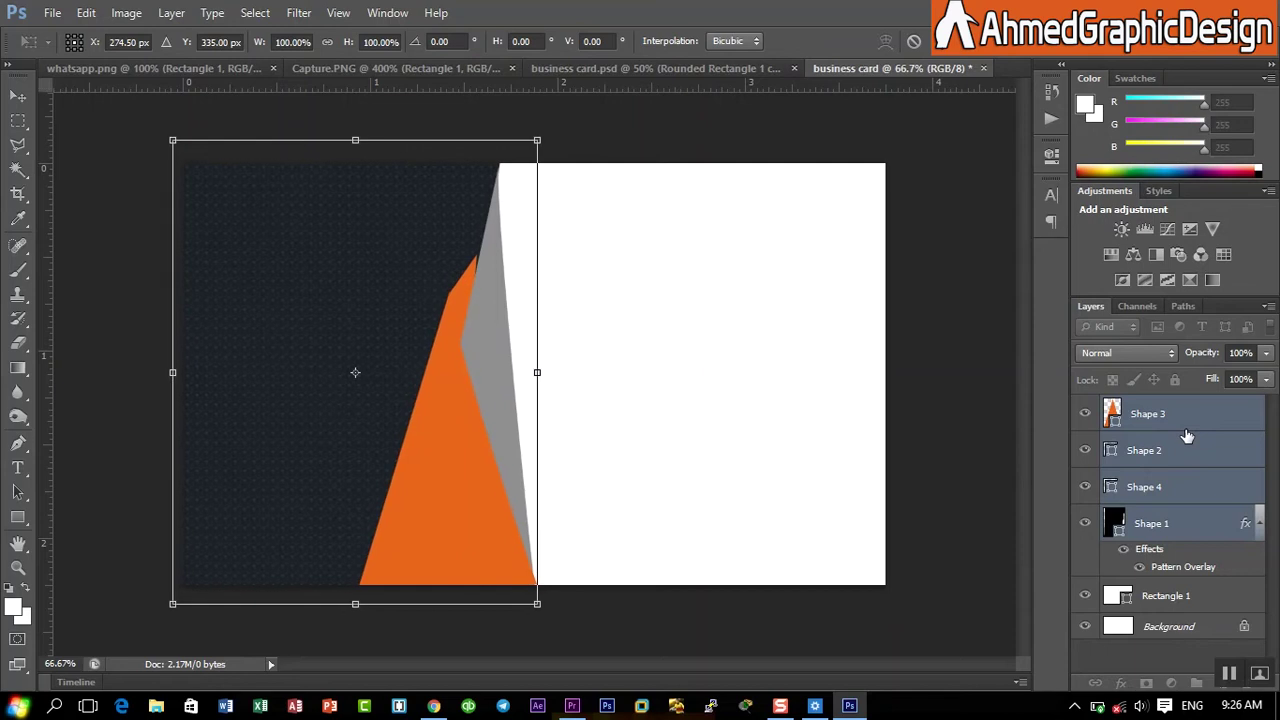
{"action": "key", "text": "Right"}
{"action": "key", "text": "Right"}
{"action": "key", "text": "Right"}
{"action": "key", "text": "Right"}
{"action": "key", "text": "Right"}
{"action": "key", "text": "Right"}
{"action": "key", "text": "Right"}
{"action": "key", "text": "Right"}
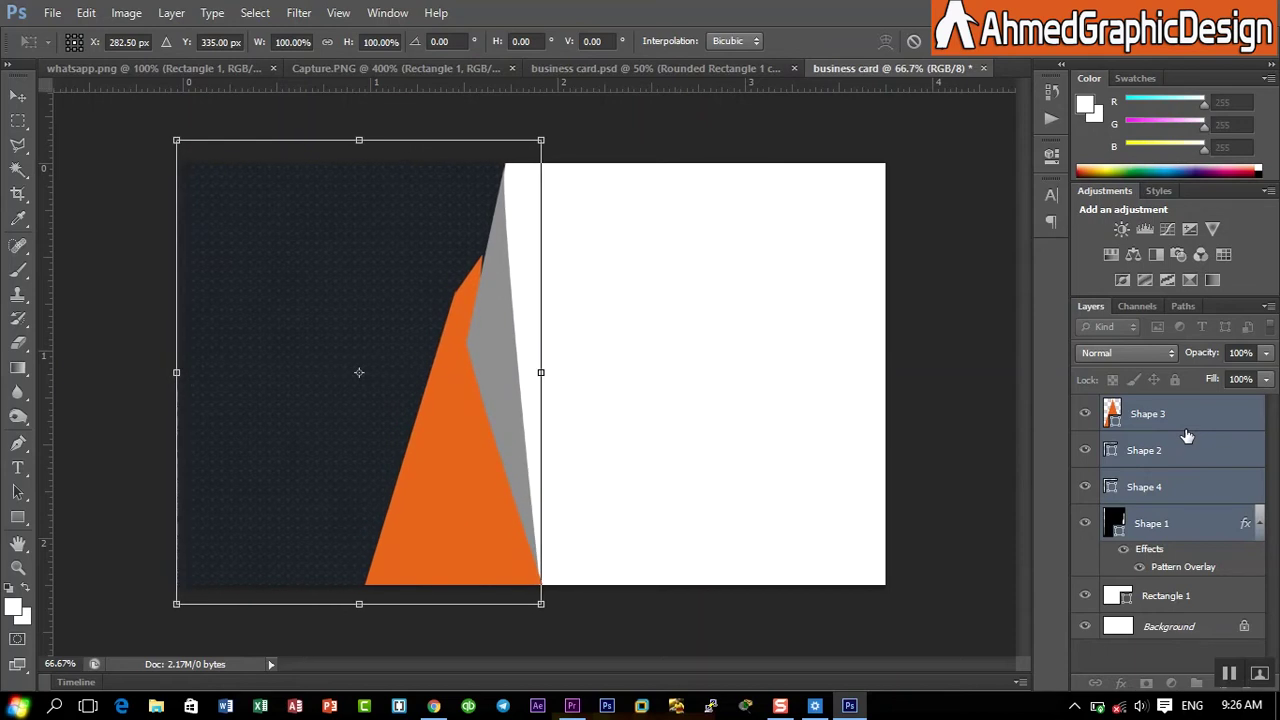
{"action": "key", "text": "Return"}
{"action": "key", "text": "u"}
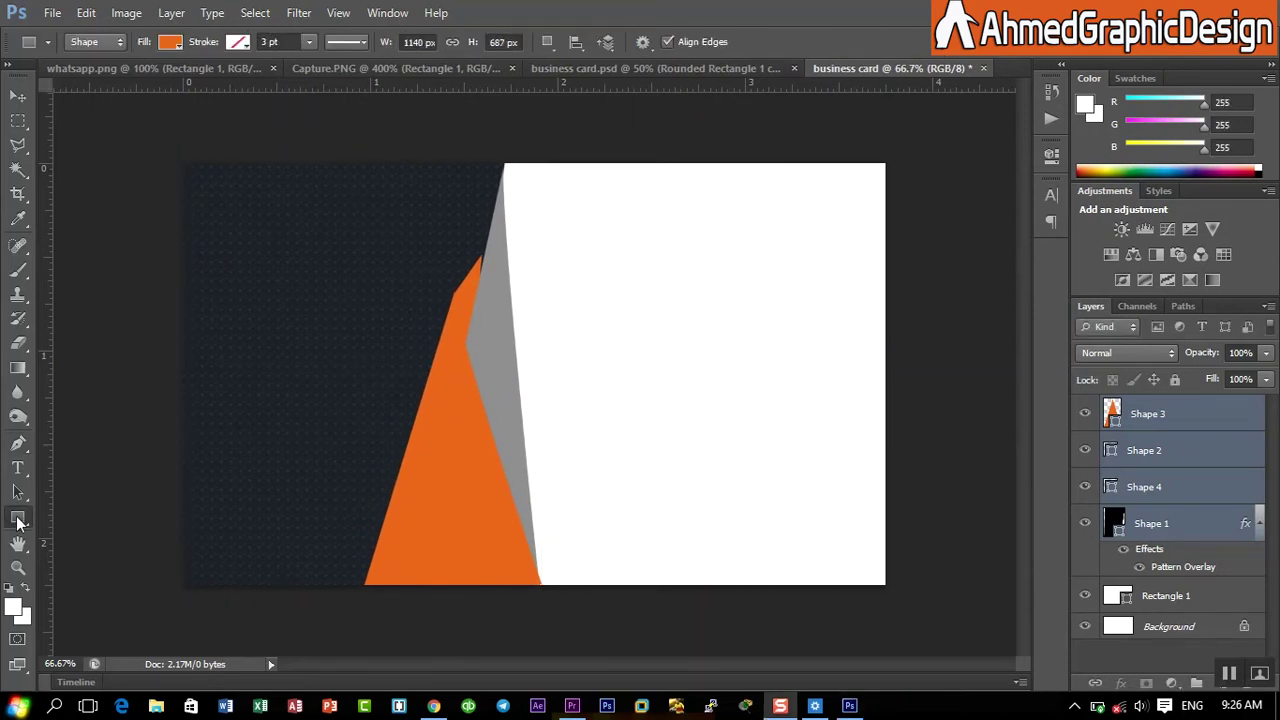
- Draw a wide bar in the card's white area and nudge it slightly up and right
{"action": "left_click", "coordinate": [17, 519]}
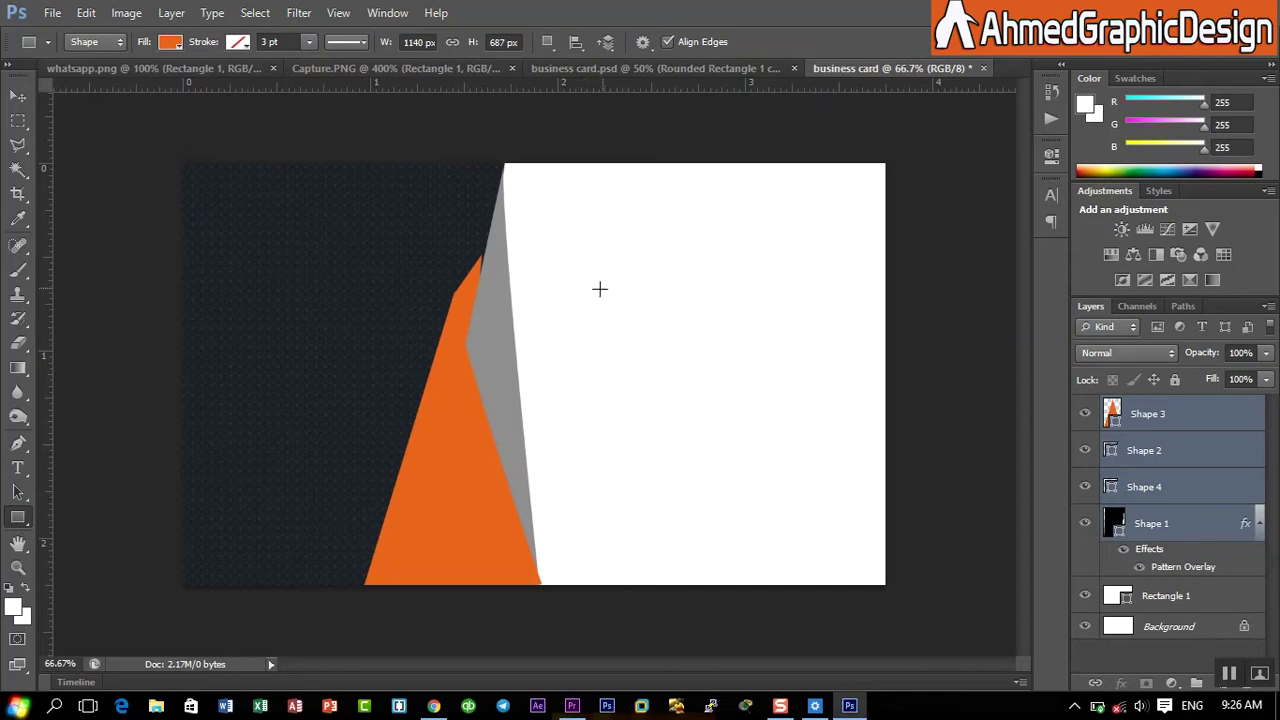
{"action": "left_click_drag", "start_coordinate": [570, 289], "coordinate": [853, 364]}
{"action": "key", "text": "ctrl+t"}
{"action": "key", "text": "Right"}
{"action": "key", "text": "Right"}
{"action": "key", "text": "Right"}
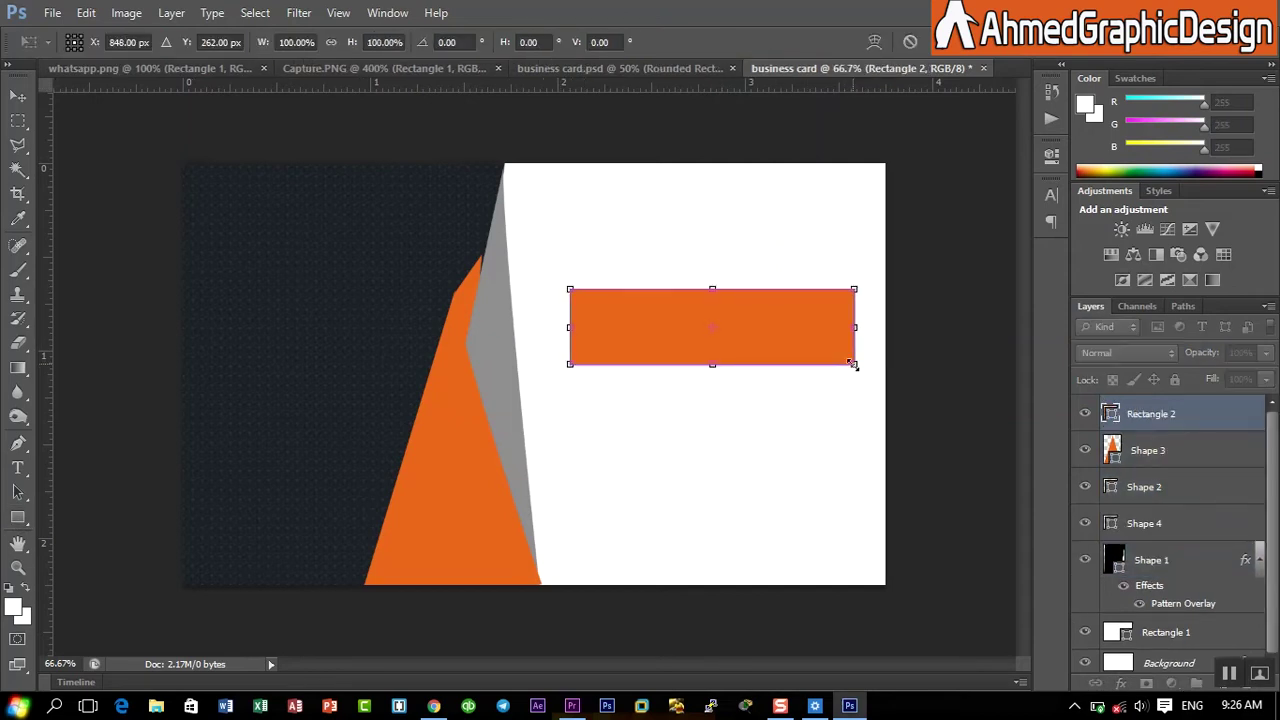
{"action": "key", "text": "Up"}
{"action": "key", "text": "Up"}
{"action": "key", "text": "Up"}
{"action": "key", "text": "Up"}
{"action": "key", "text": "Up"}
{"action": "key", "text": "Up"}
{"action": "key", "text": "Up"}
{"action": "key", "text": "Right"}
{"action": "key", "text": "Right"}
{"action": "key", "text": "Right"}
{"action": "key", "text": "Up"}
{"action": "key", "text": "Up"}
{"action": "key", "text": "Up"}
{"action": "key", "text": "Up"}
{"action": "key", "text": "Up"}
{"action": "key", "text": "Up"}
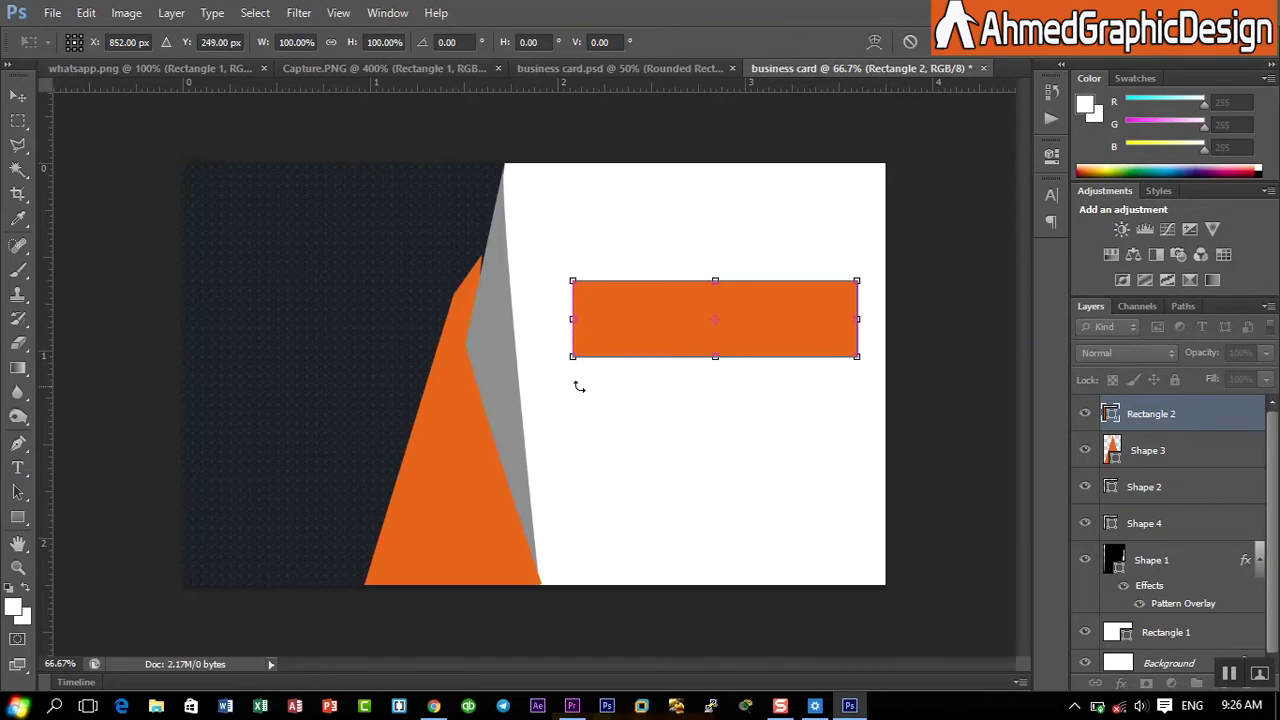
{"action": "left_click", "coordinate": [937, 42]}
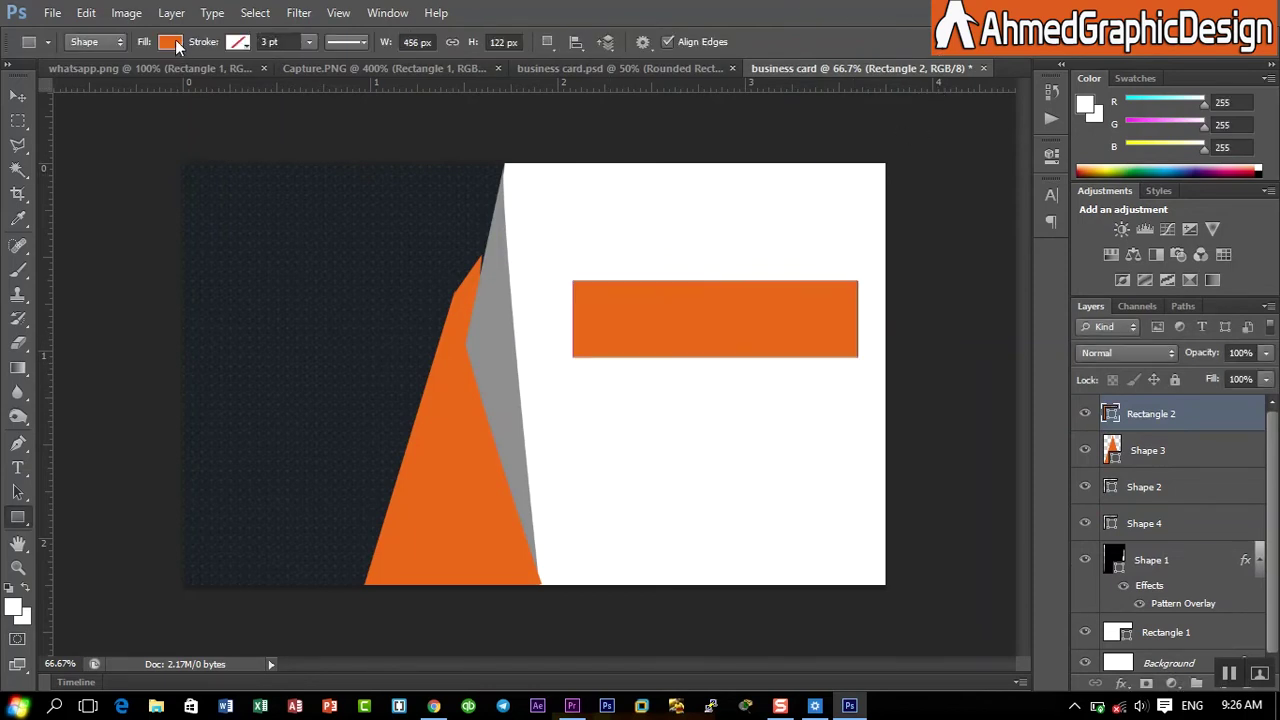
- Set the bar's fill to bright orange after trying brown shades
{"action": "left_click", "coordinate": [170, 41]}
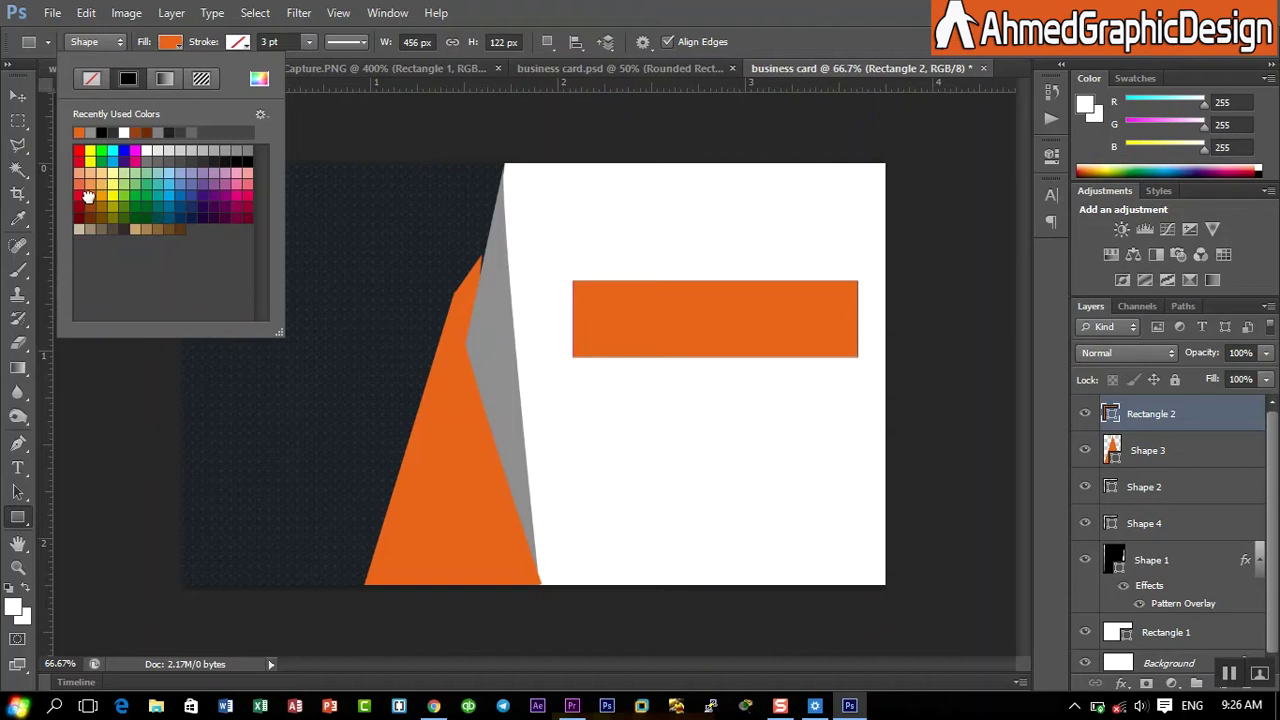
{"action": "left_click", "coordinate": [90, 218]}
{"action": "left_click", "coordinate": [88, 203]}
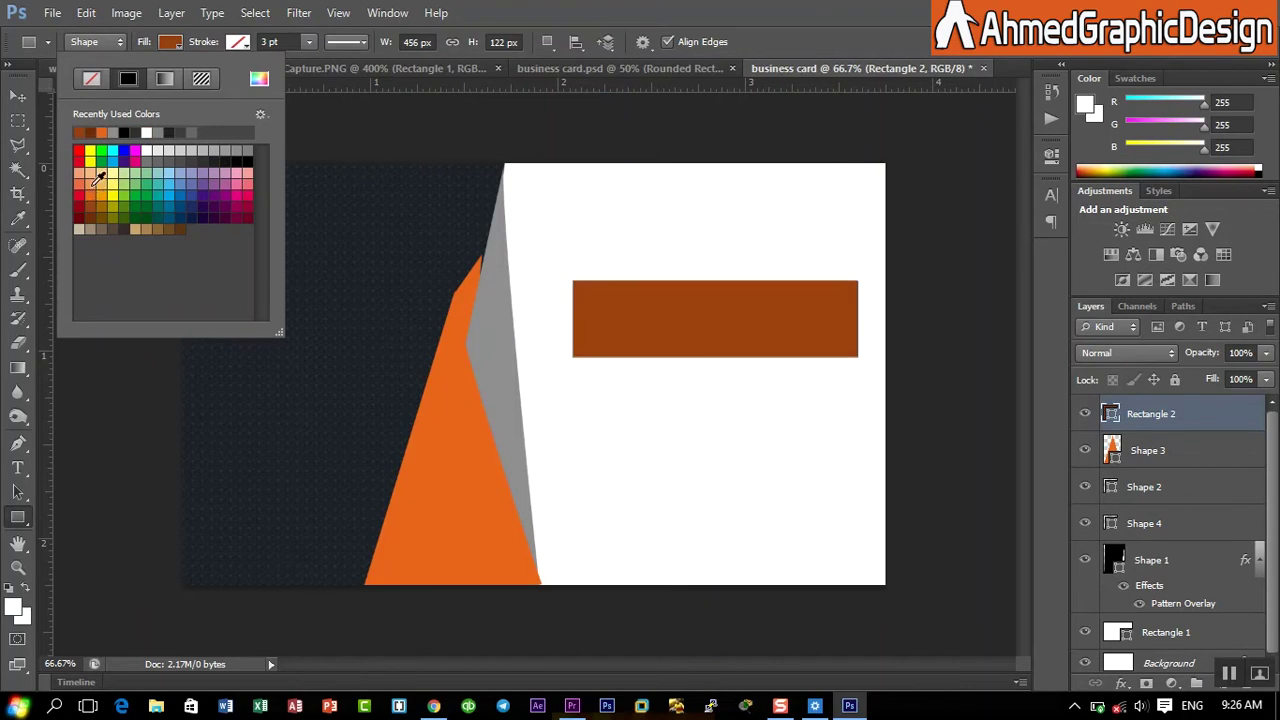
{"action": "left_click", "coordinate": [101, 177]}
{"action": "left_click", "coordinate": [98, 190]}
- Toggle visibility of the orange bar, orange triangle and apex piece to check each
{"action": "left_click", "coordinate": [782, 5]}
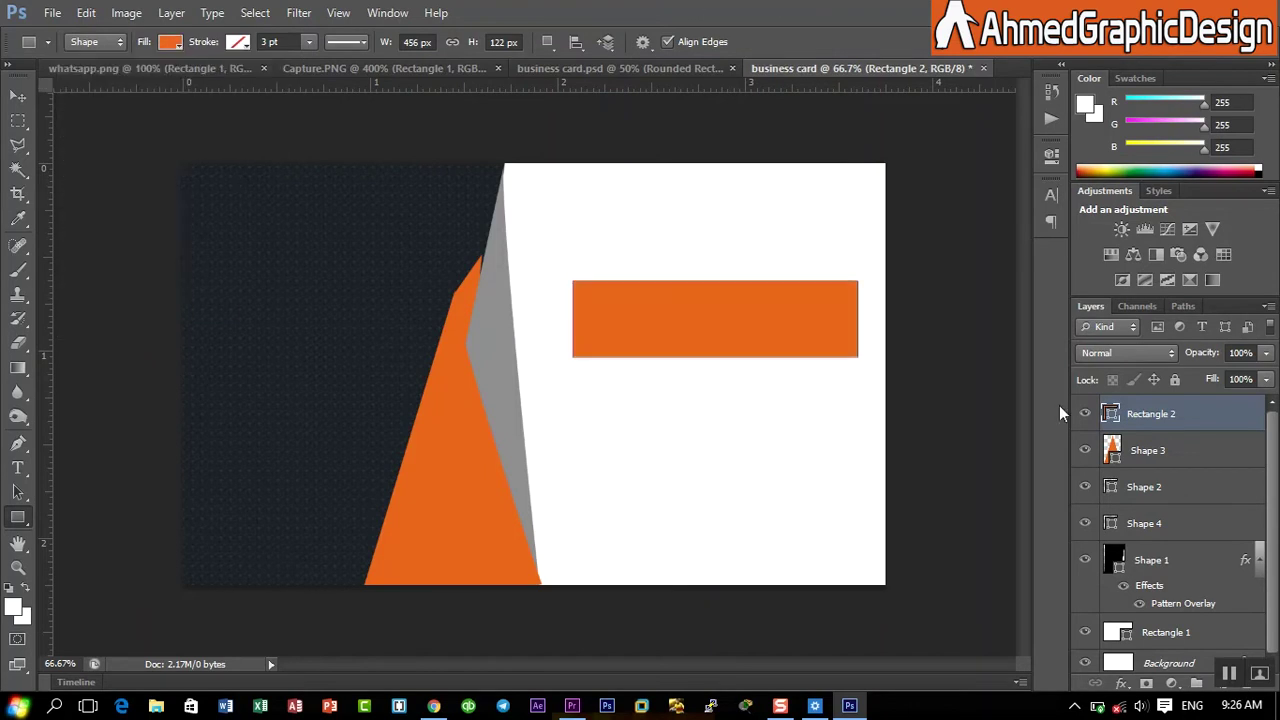
{"action": "left_click", "coordinate": [1085, 413]}
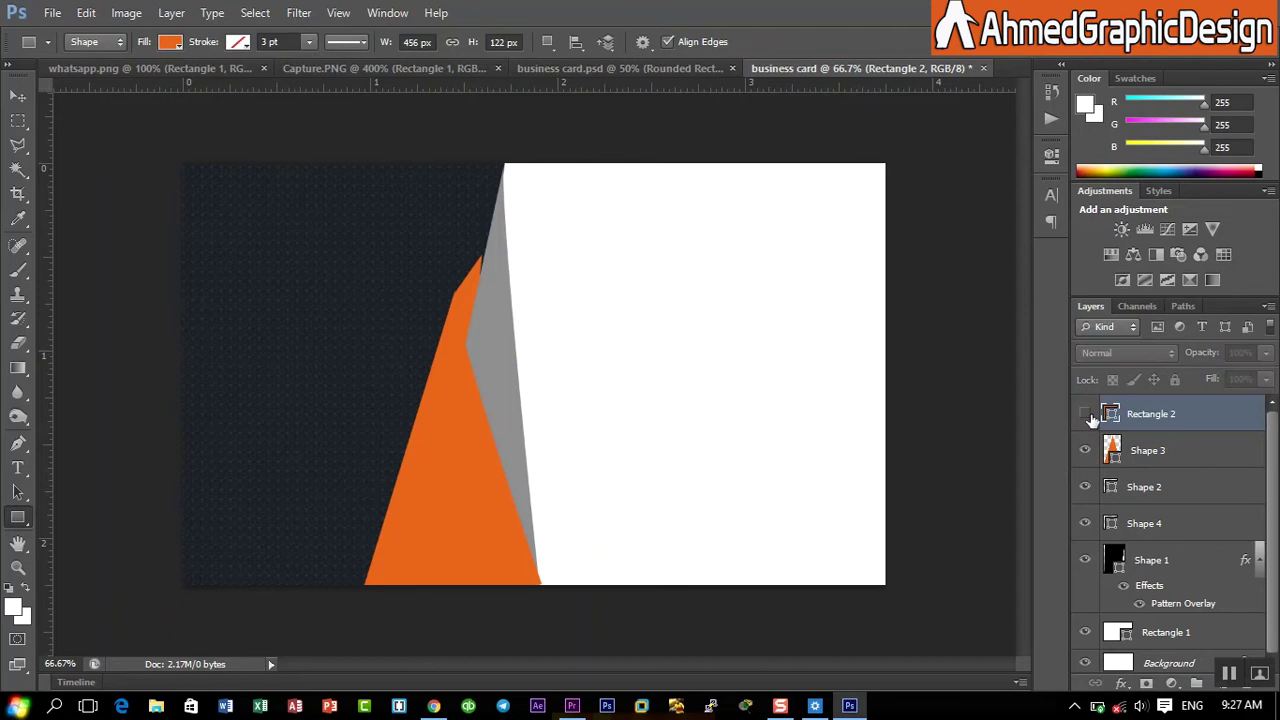
{"action": "left_click", "coordinate": [1085, 413]}
{"action": "left_click", "coordinate": [1085, 450]}
{"action": "left_click", "coordinate": [1085, 450]}
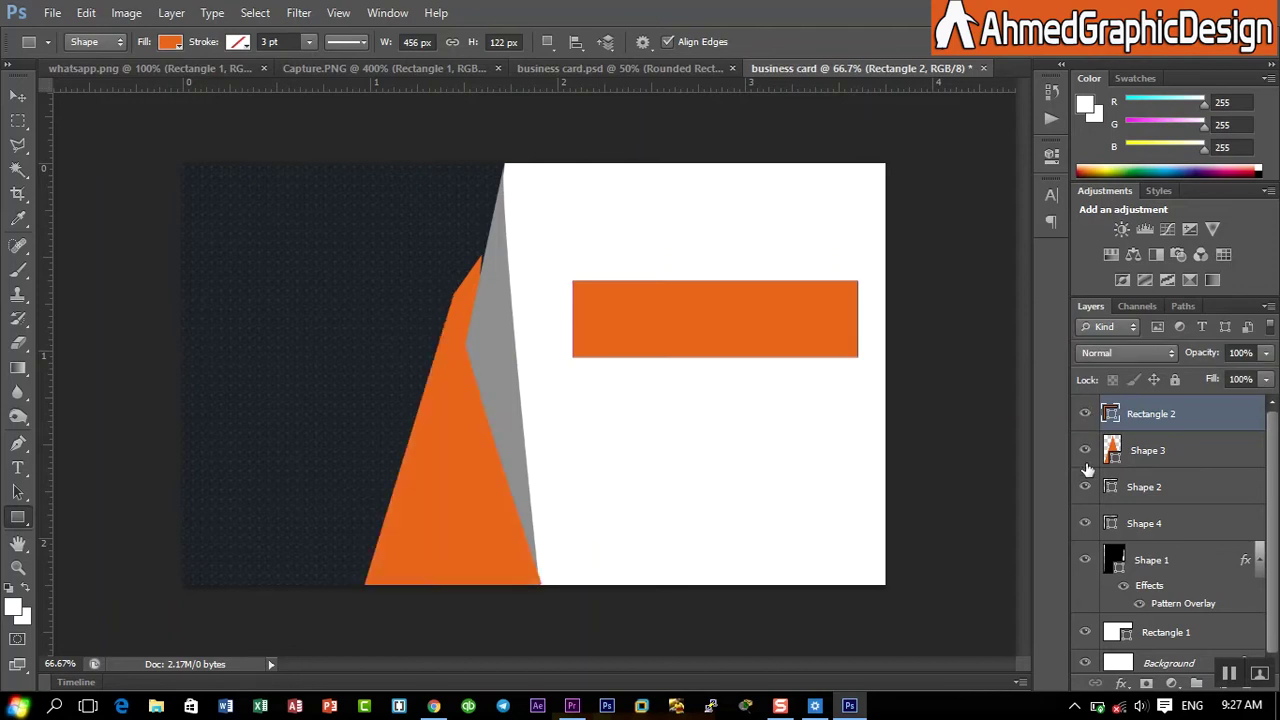
{"action": "left_click", "coordinate": [1086, 524]}
{"action": "left_click", "coordinate": [1086, 524]}
- Fill the Shape 4 apex piece with deep brown, then reselect Rectangle 2
{"action": "left_click", "coordinate": [1150, 524]}
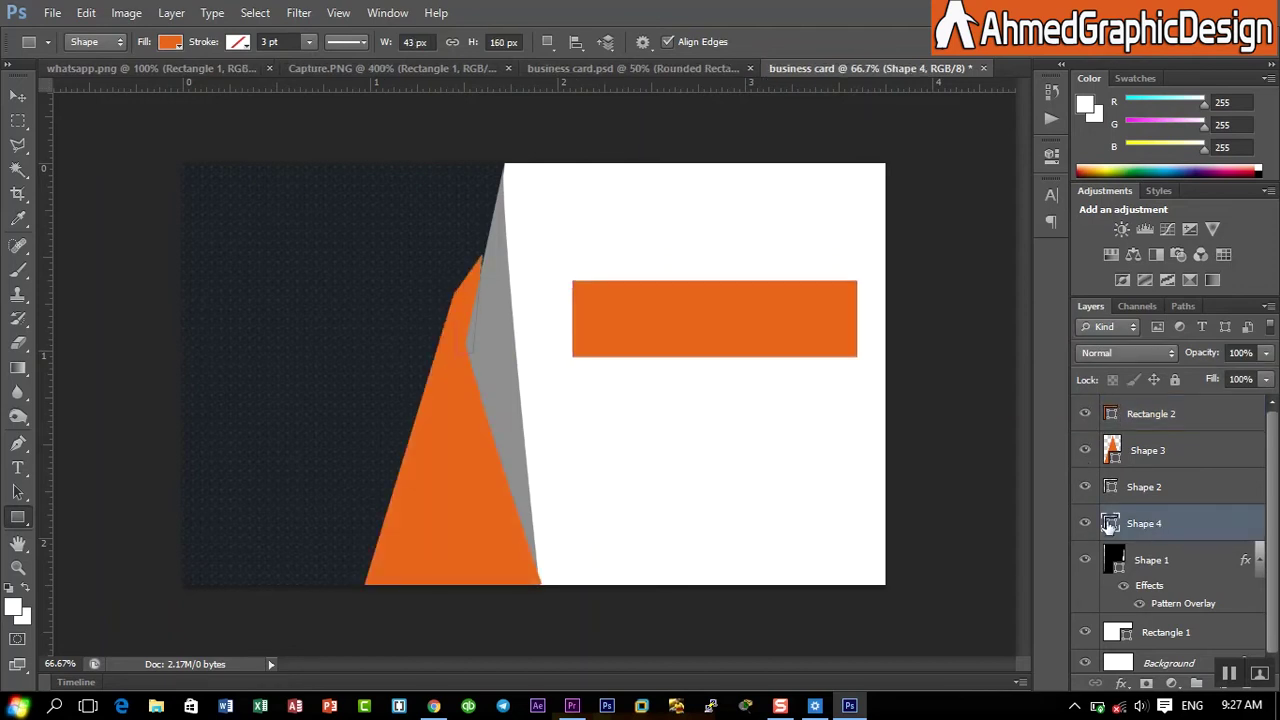
{"action": "left_click", "coordinate": [172, 44]}
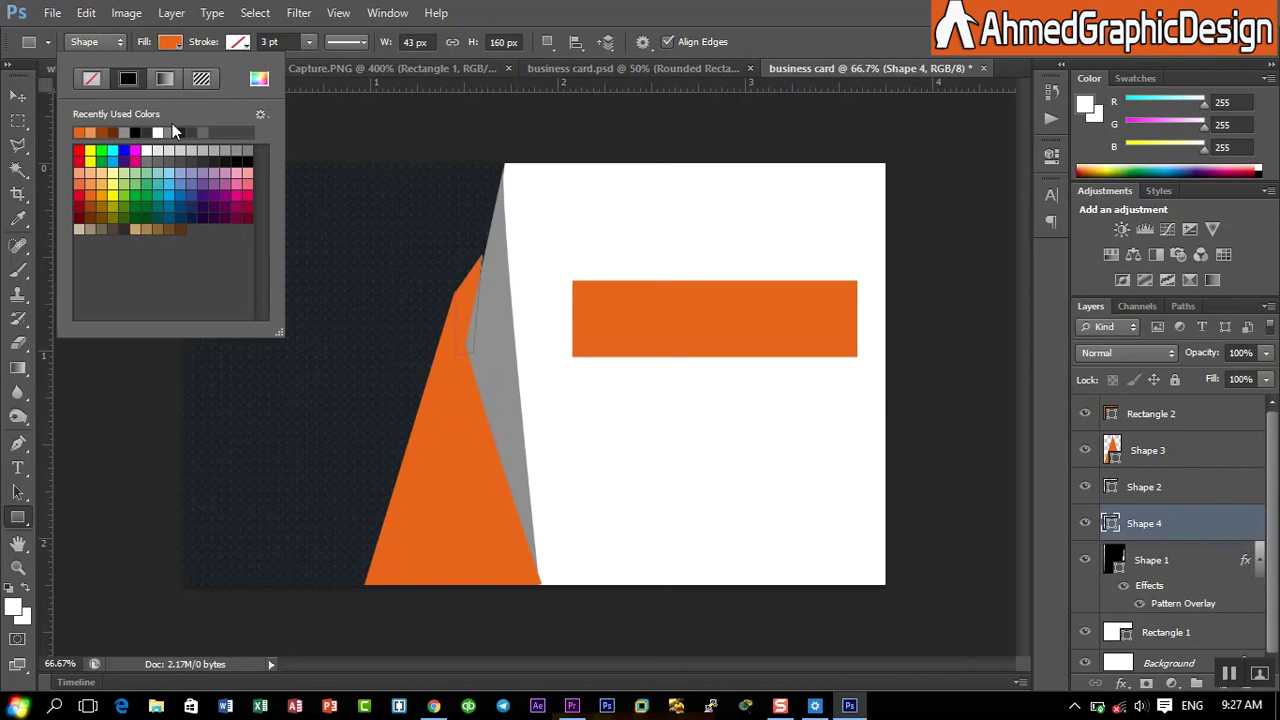
{"action": "left_click", "coordinate": [99, 199]}
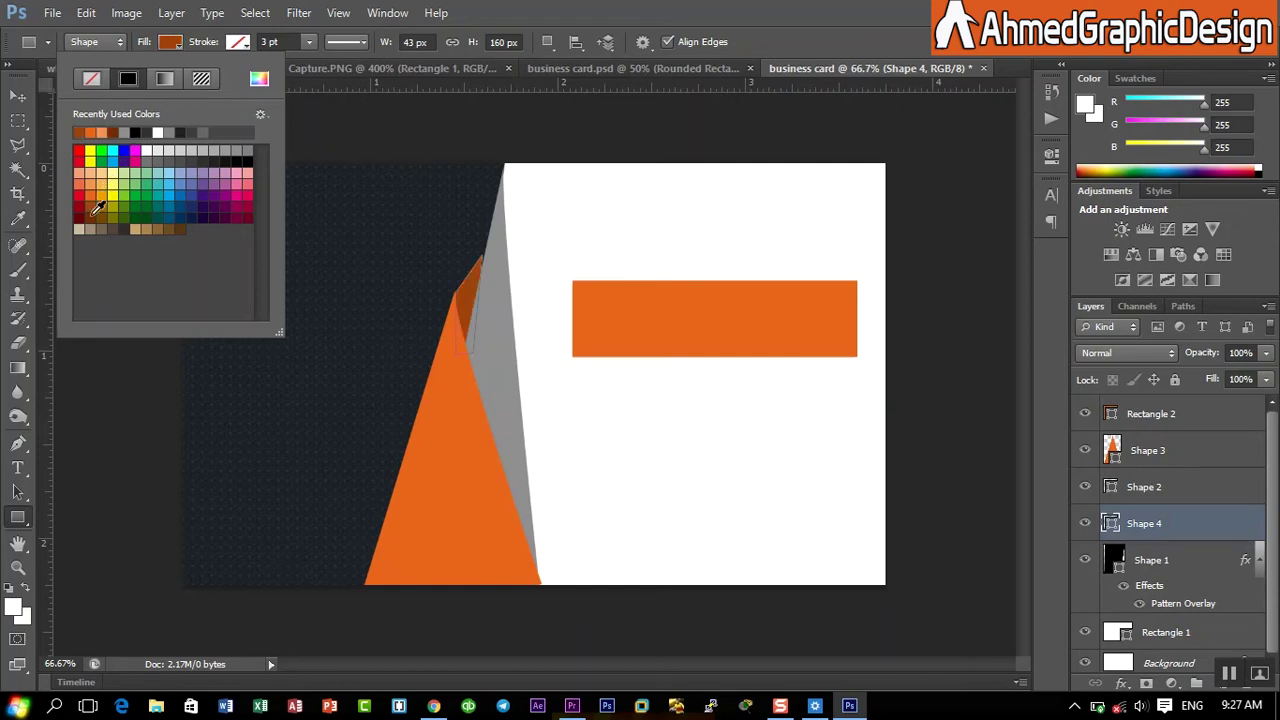
{"action": "left_click", "coordinate": [101, 209]}
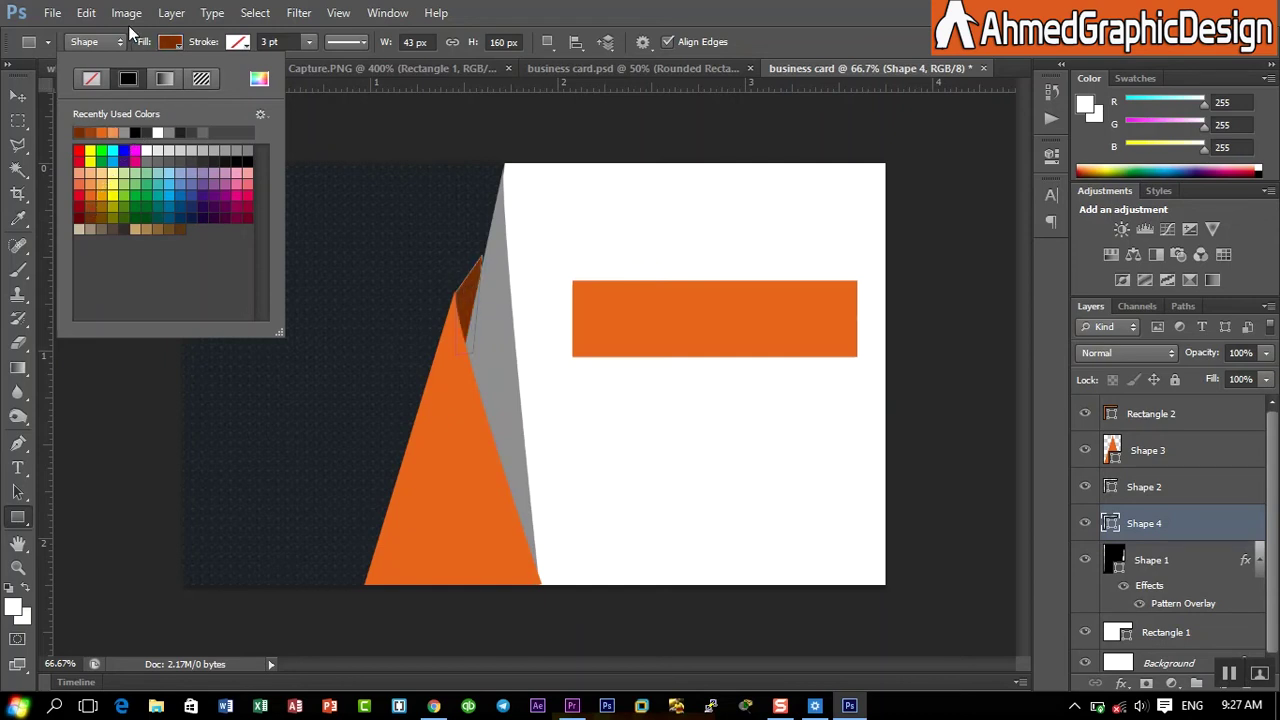
{"action": "left_click", "coordinate": [700, 8]}
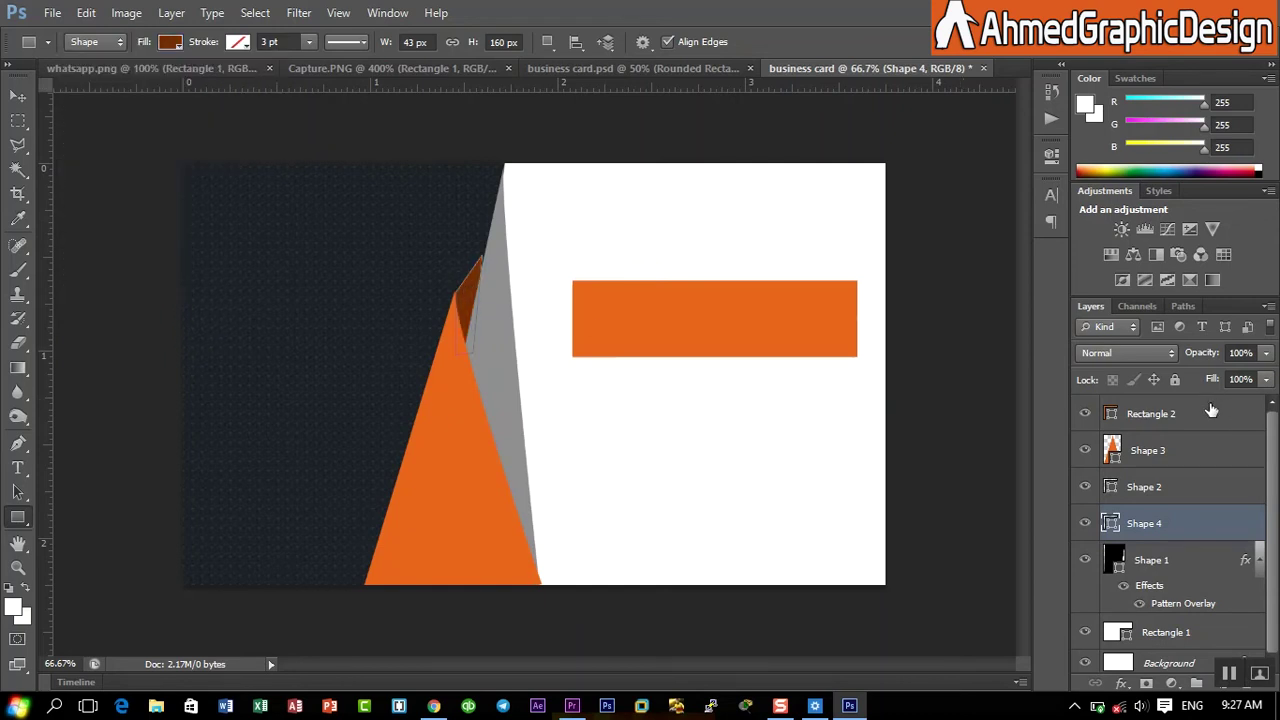
{"action": "left_click", "coordinate": [1210, 412]}
{"action": "right_click", "coordinate": [9, 515]}
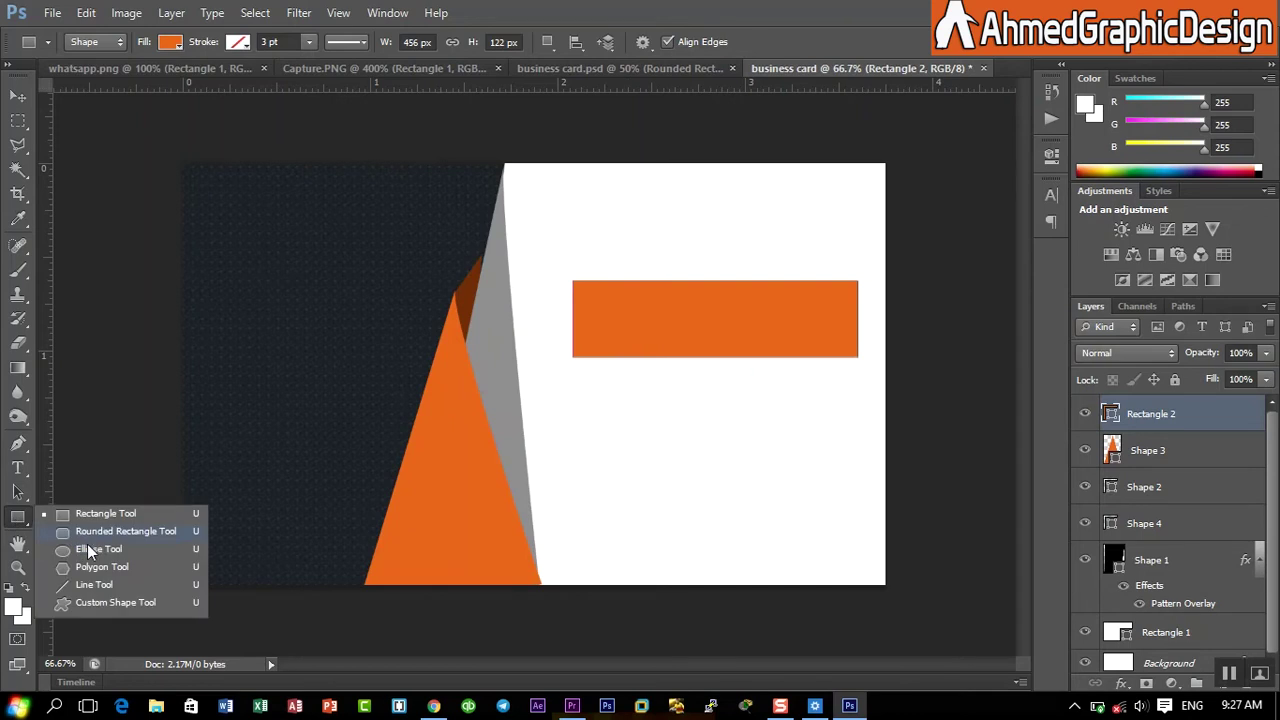
- Keep the bar's fill a deeper orange after briefly trying white
{"action": "left_click", "coordinate": [91, 550]}
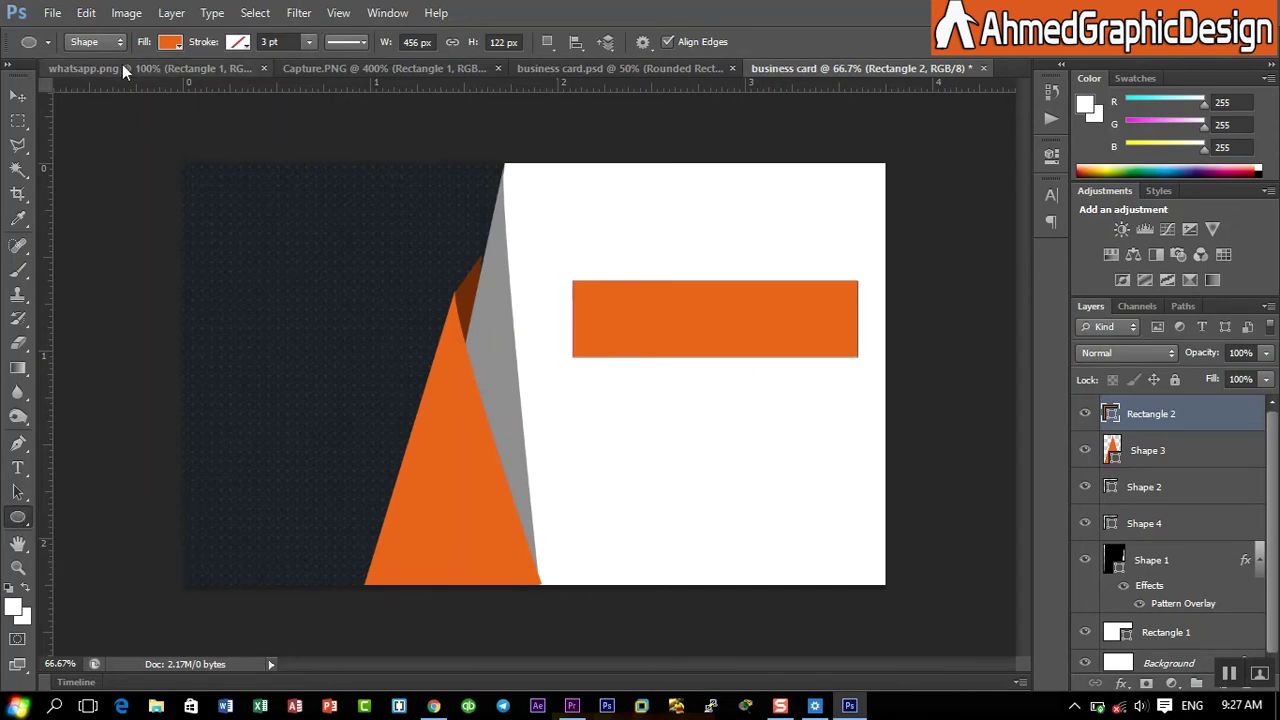
{"action": "left_click", "coordinate": [168, 44]}
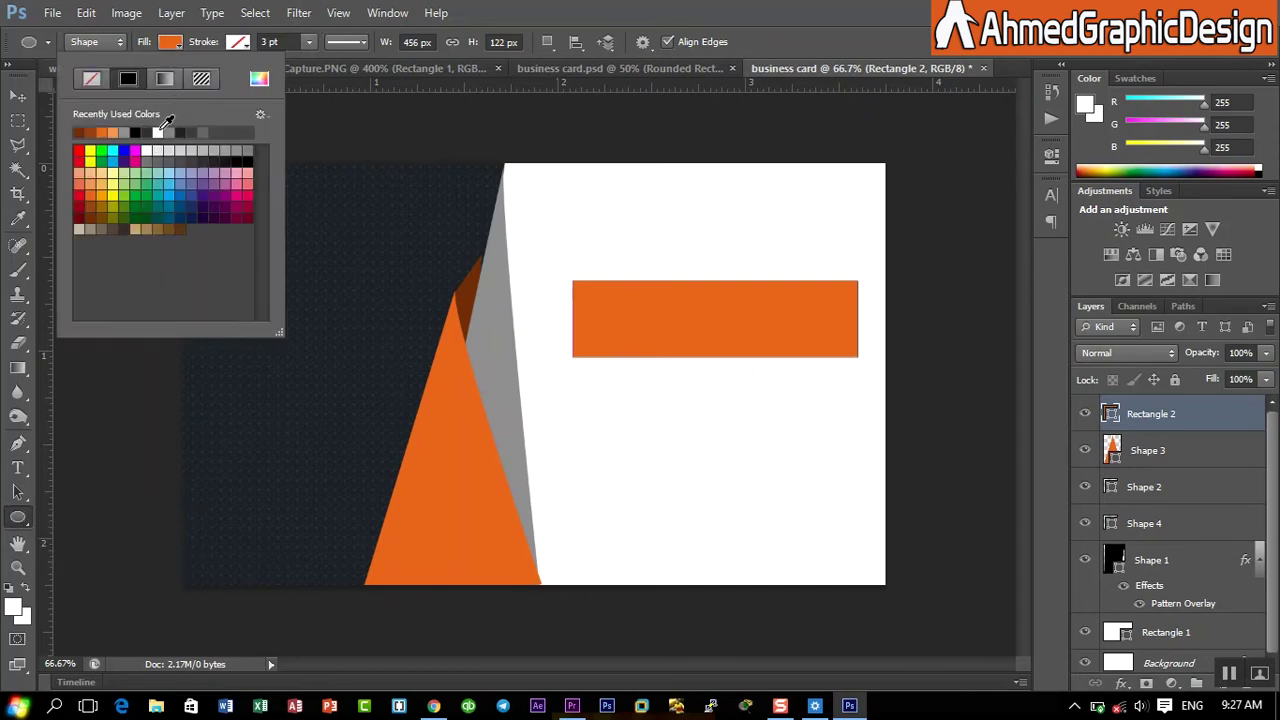
{"action": "left_click", "coordinate": [158, 131]}
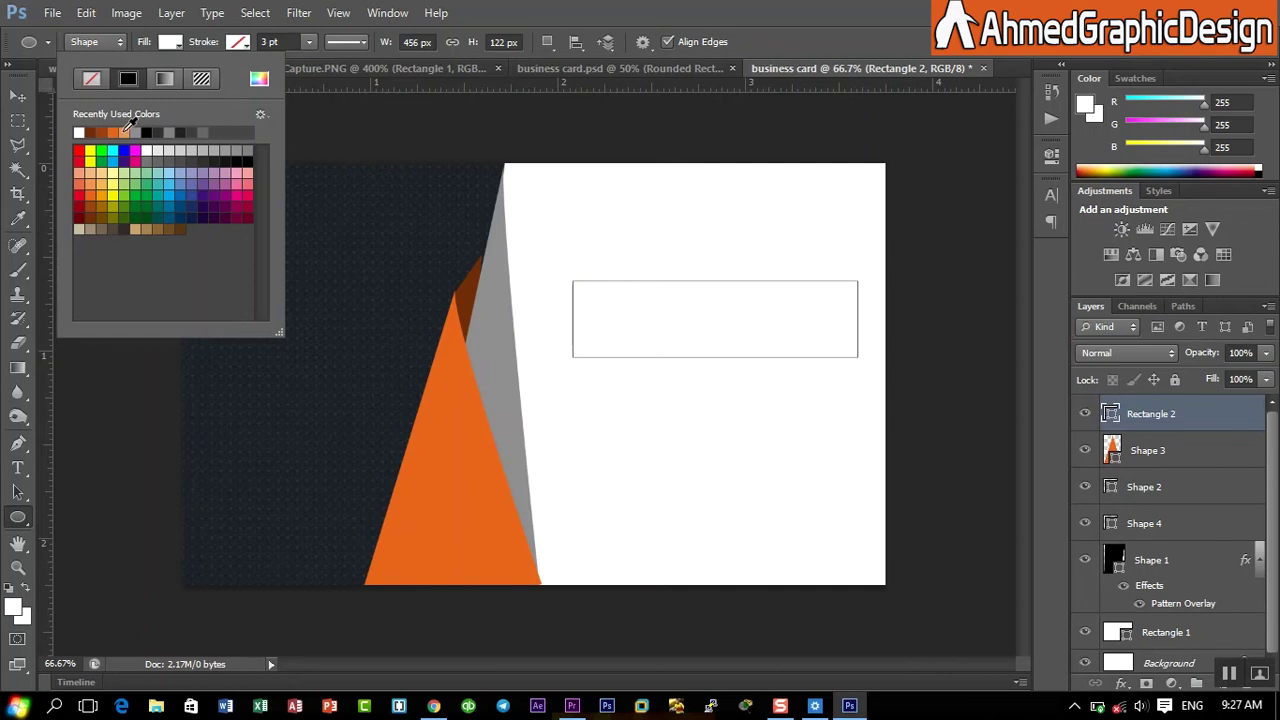
{"action": "left_click", "coordinate": [124, 131]}
{"action": "left_click", "coordinate": [124, 130]}
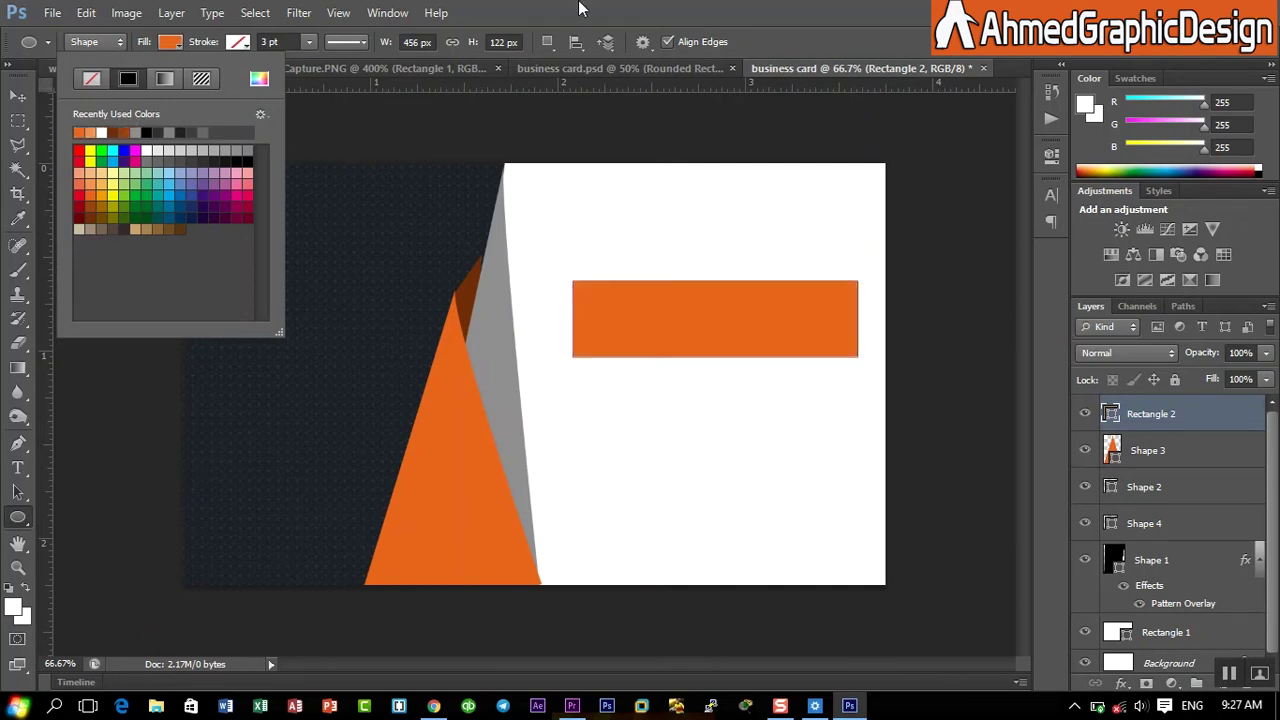
{"action": "left_click", "coordinate": [745, 20]}
- Draw a white circle over the left end of the orange bar
{"action": "left_click_drag", "start_coordinate": [561, 270], "coordinate": [636, 350]}
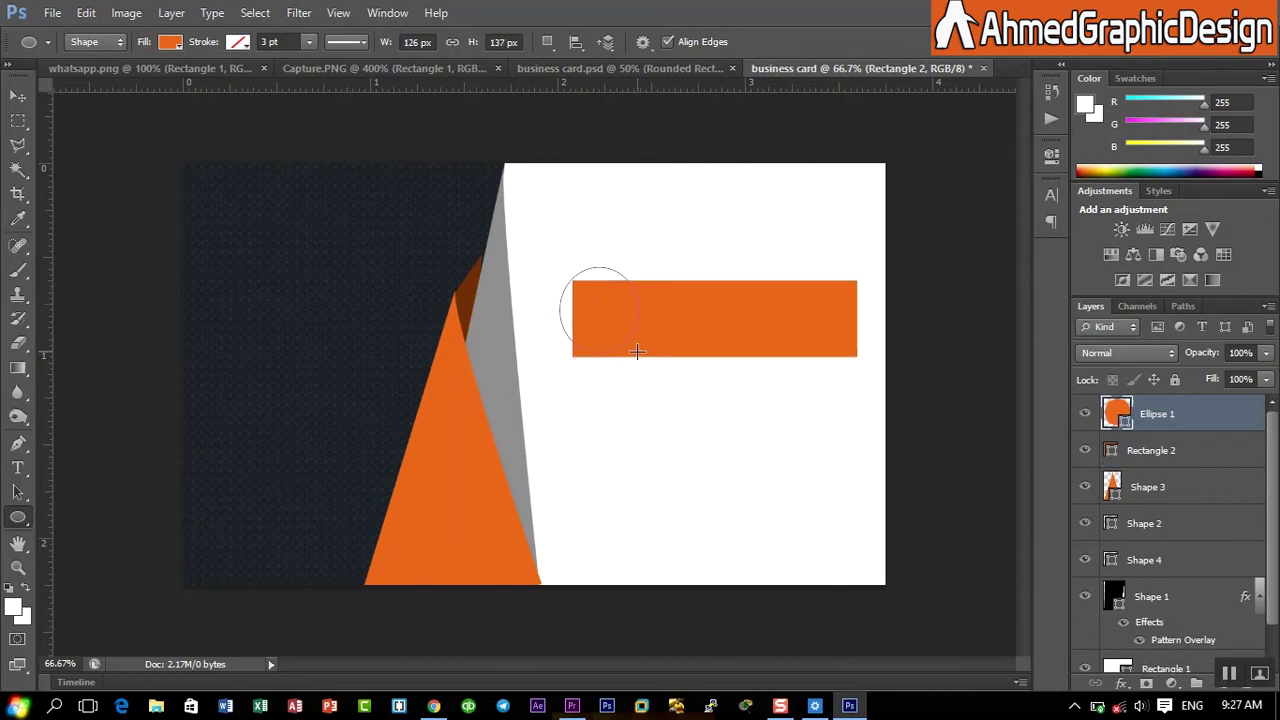
{"action": "left_click", "coordinate": [166, 43]}
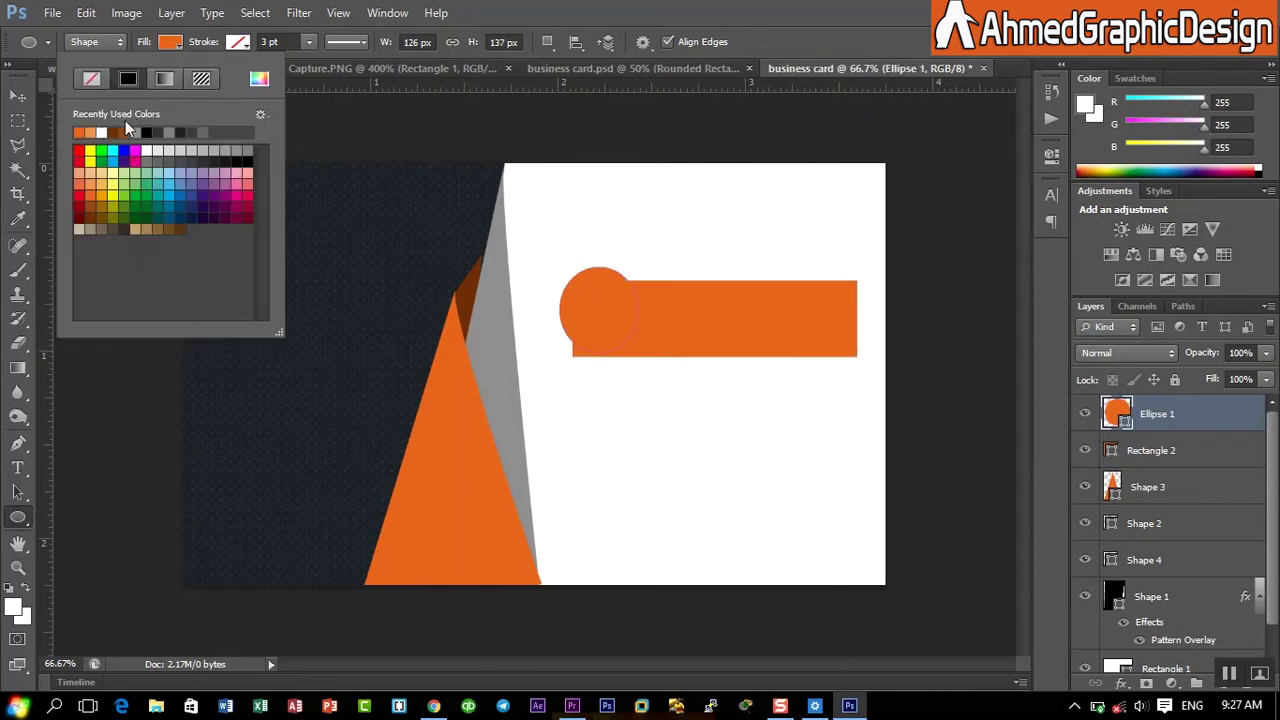
{"action": "left_click", "coordinate": [101, 132]}
{"action": "double_click", "coordinate": [785, 8]}
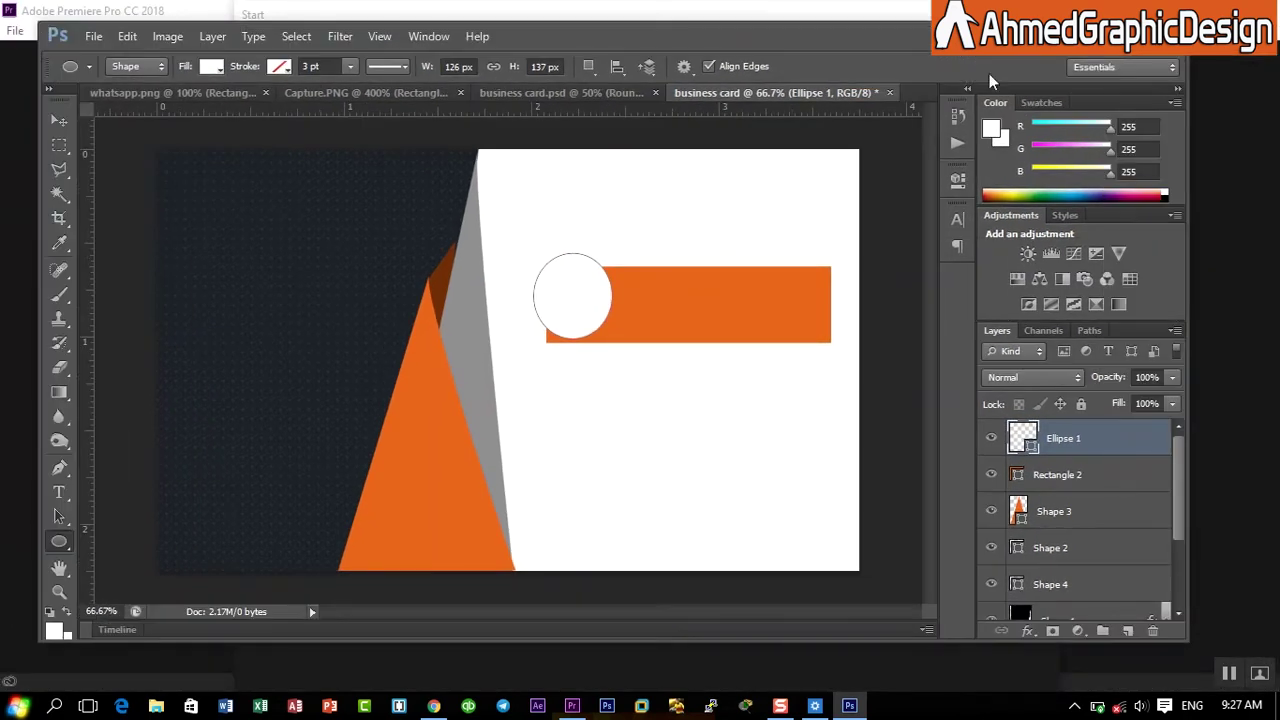
{"action": "left_click", "coordinate": [1128, 31]}
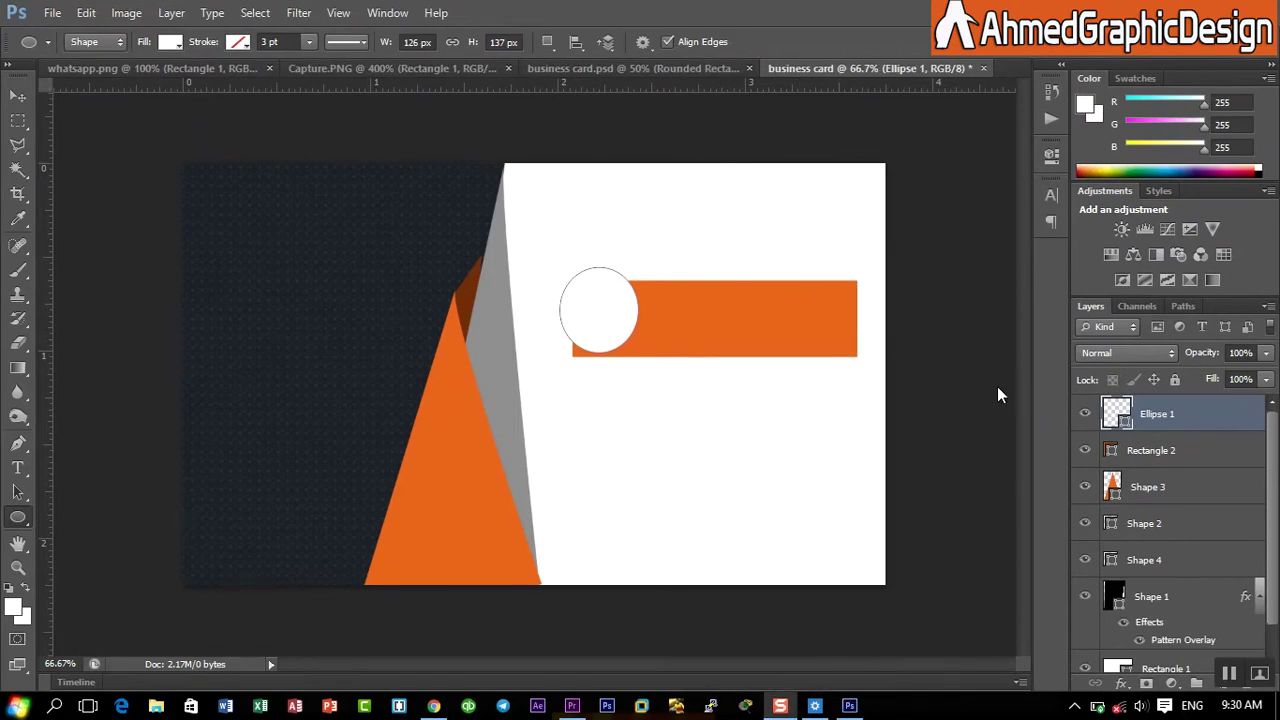
- Scale the white circle slightly smaller and shift it right over the bar's end
{"action": "left_click", "coordinate": [86, 12]}
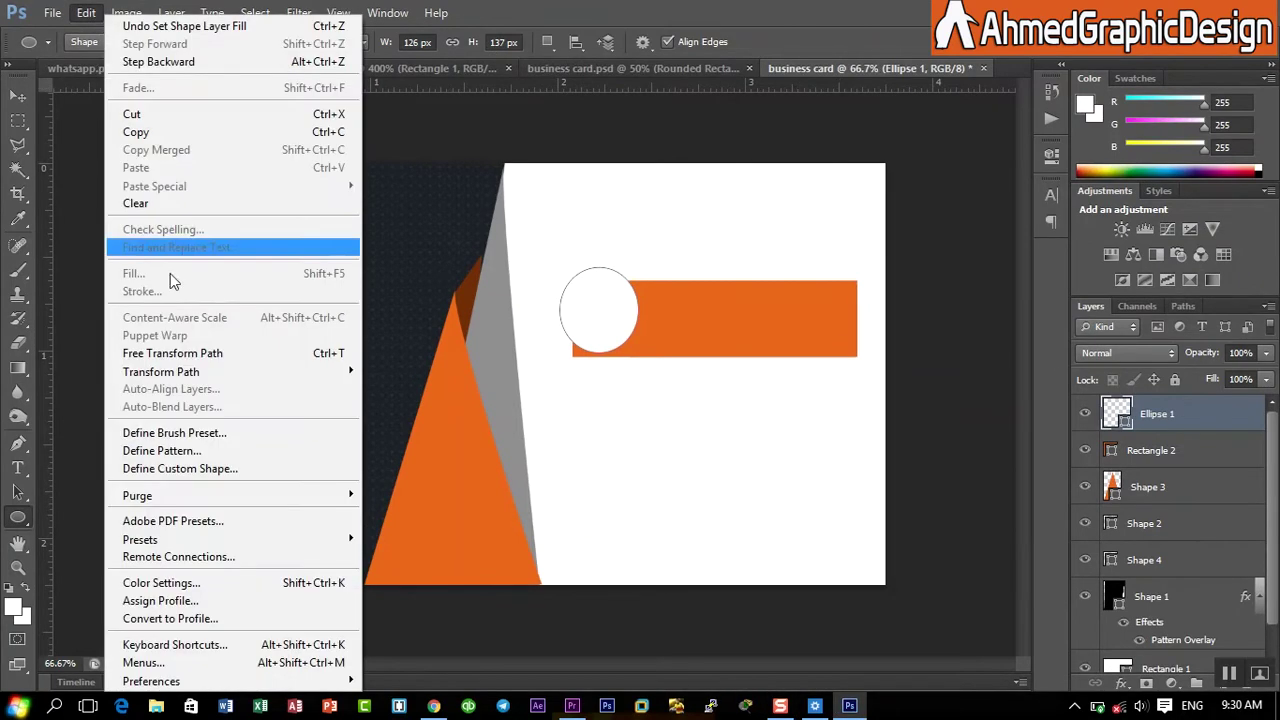
{"action": "left_click", "coordinate": [172, 354]}
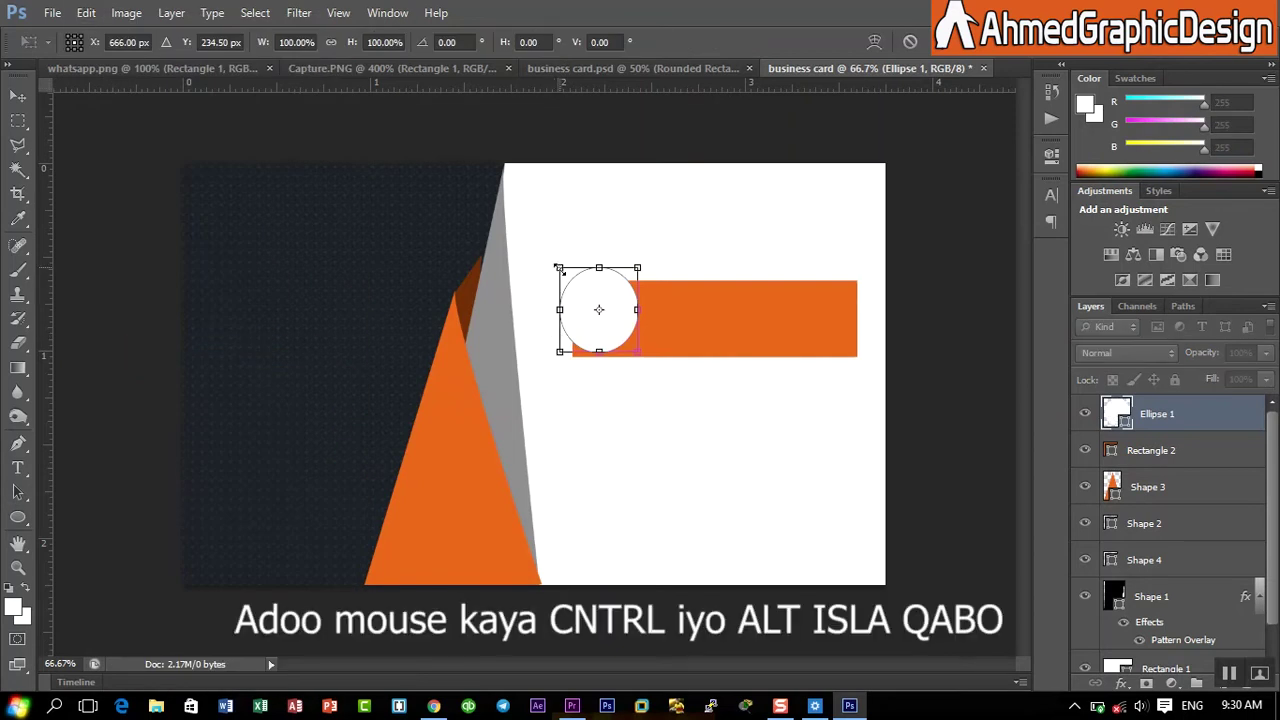
{"action": "left_click_drag", "start_coordinate": [558, 268], "coordinate": [557, 265]}
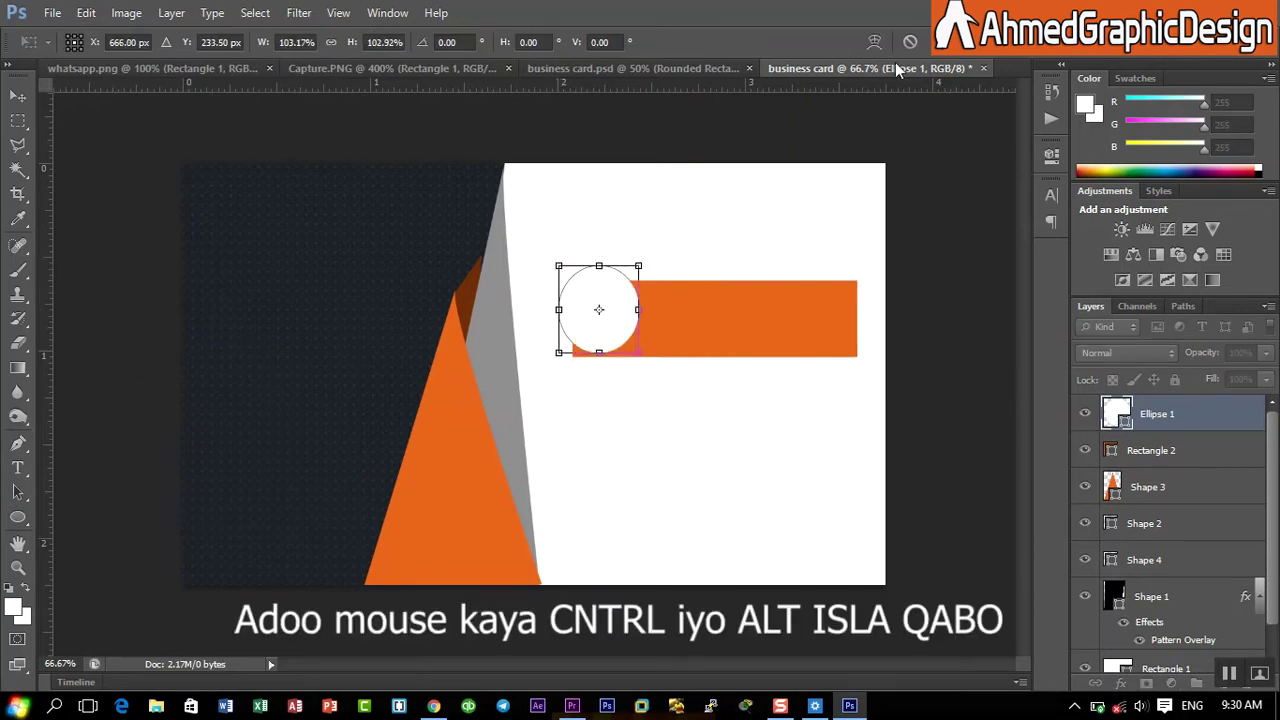
{"action": "left_click", "coordinate": [935, 41]}
{"action": "key", "text": "ctrl+t"}
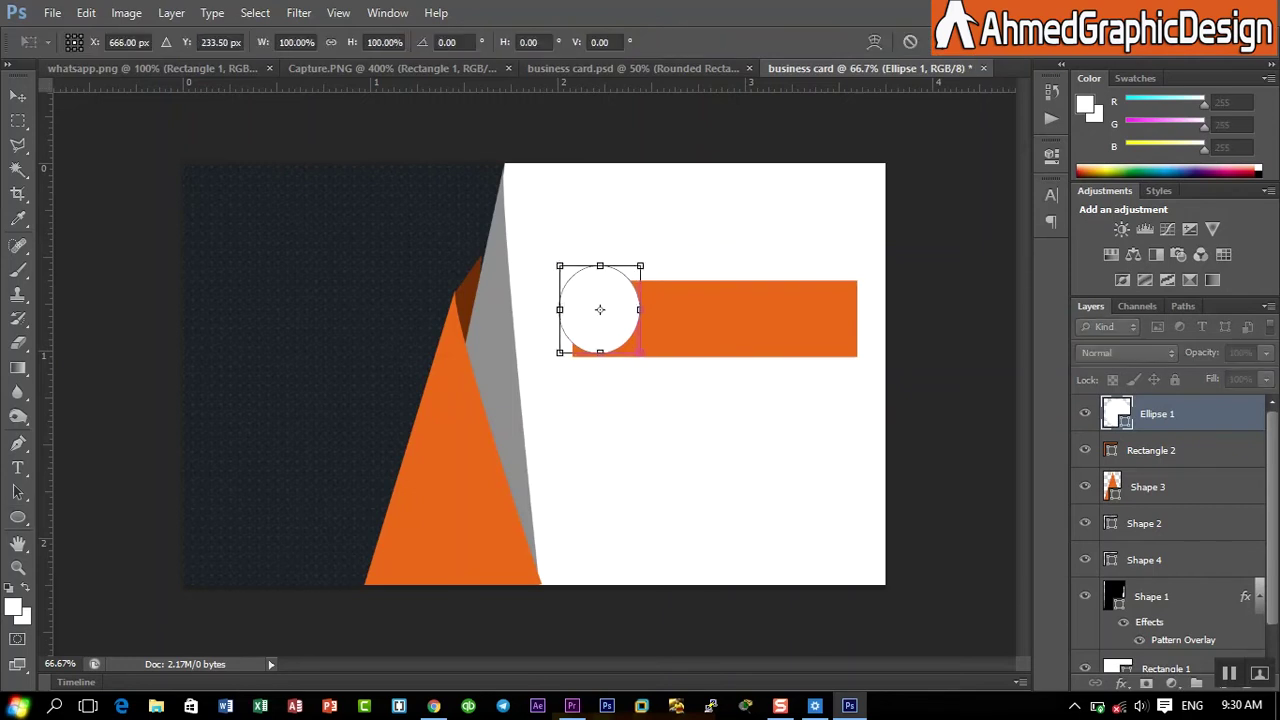
{"action": "left_click_drag", "start_coordinate": [595, 307], "coordinate": [608, 310]}
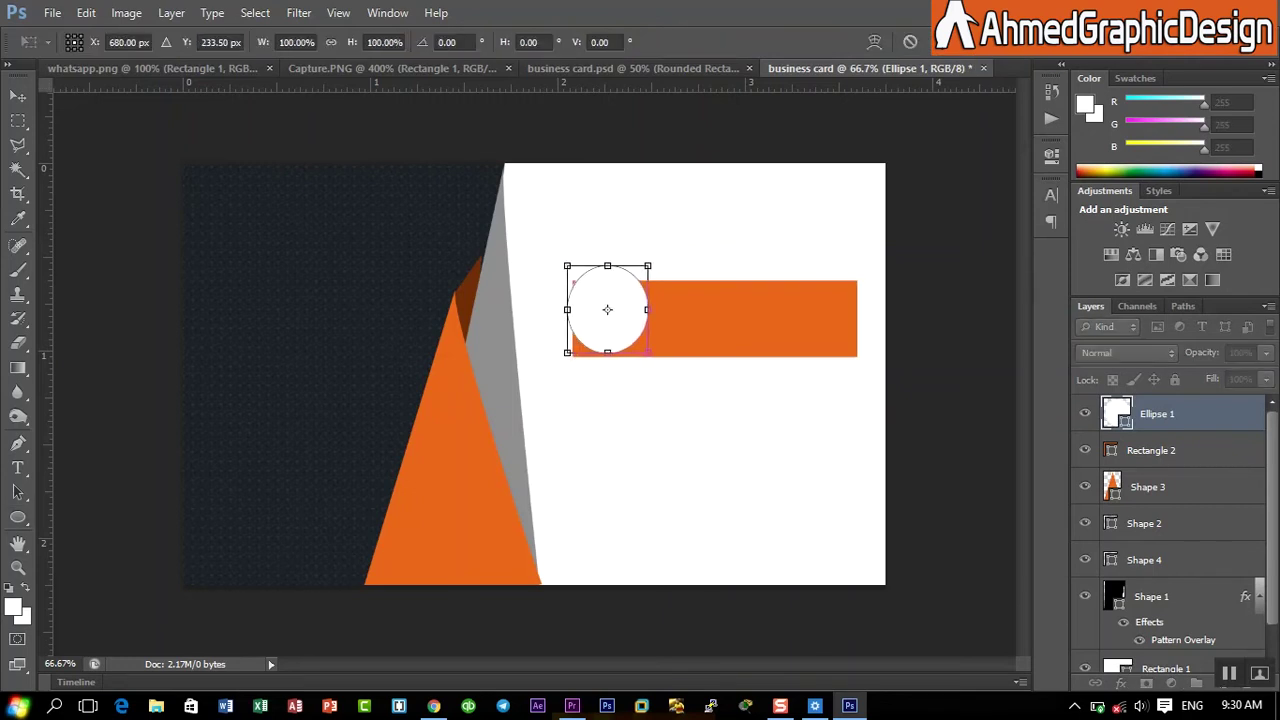
{"action": "key", "text": "Return"}
- Nudge the circle up-left and shrink it to about 93%, roughly 136 × 131 px
{"action": "key", "text": "ctrl+t"}
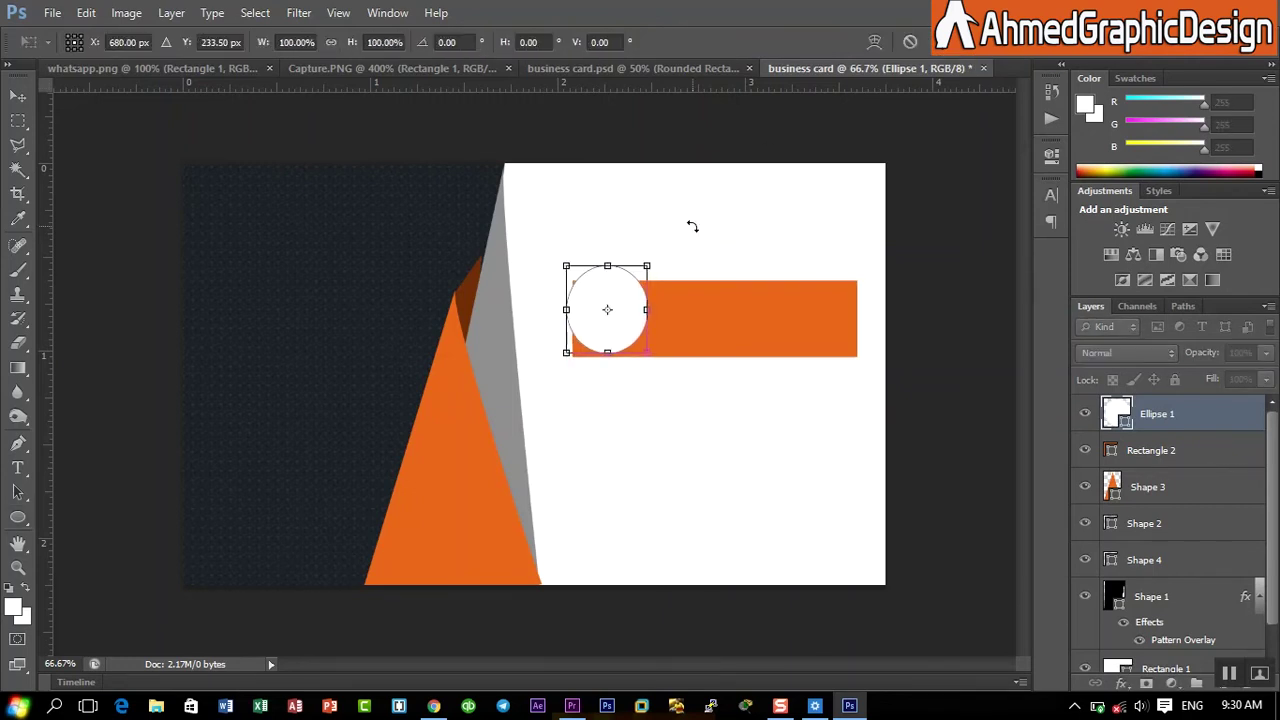
{"action": "key", "text": "Left"}
{"action": "key", "text": "Left"}
{"action": "key", "text": "Left"}
{"action": "key", "text": "Left"}
{"action": "key", "text": "Up"}
{"action": "key", "text": "Up"}
{"action": "key", "text": "Up"}
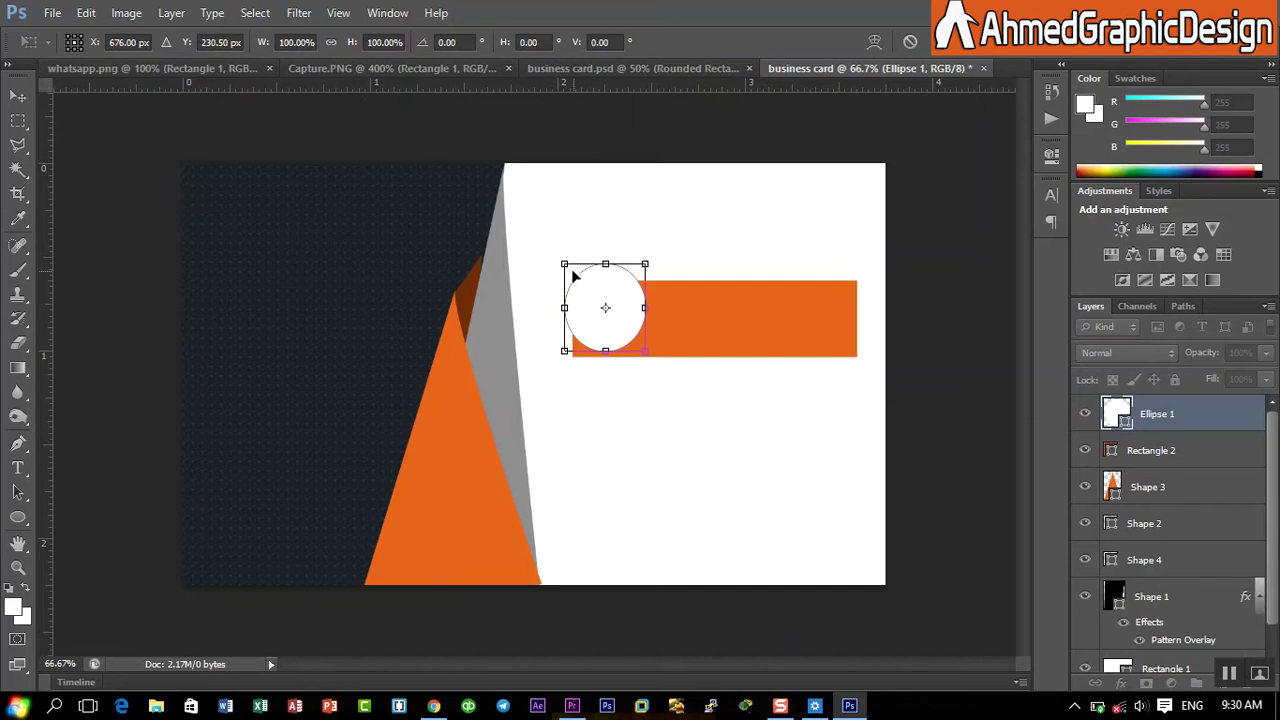
{"action": "left_click_drag", "start_coordinate": [564, 266], "coordinate": [552, 307]}
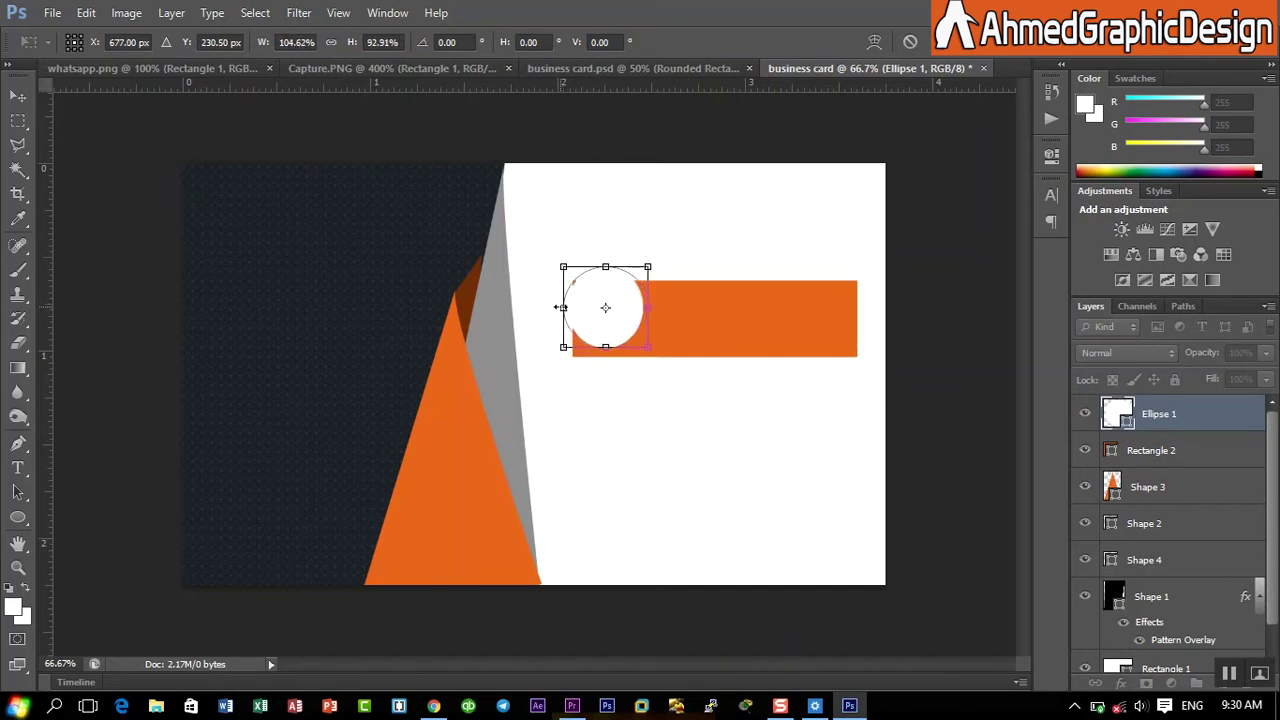
{"action": "key", "text": "Return"}
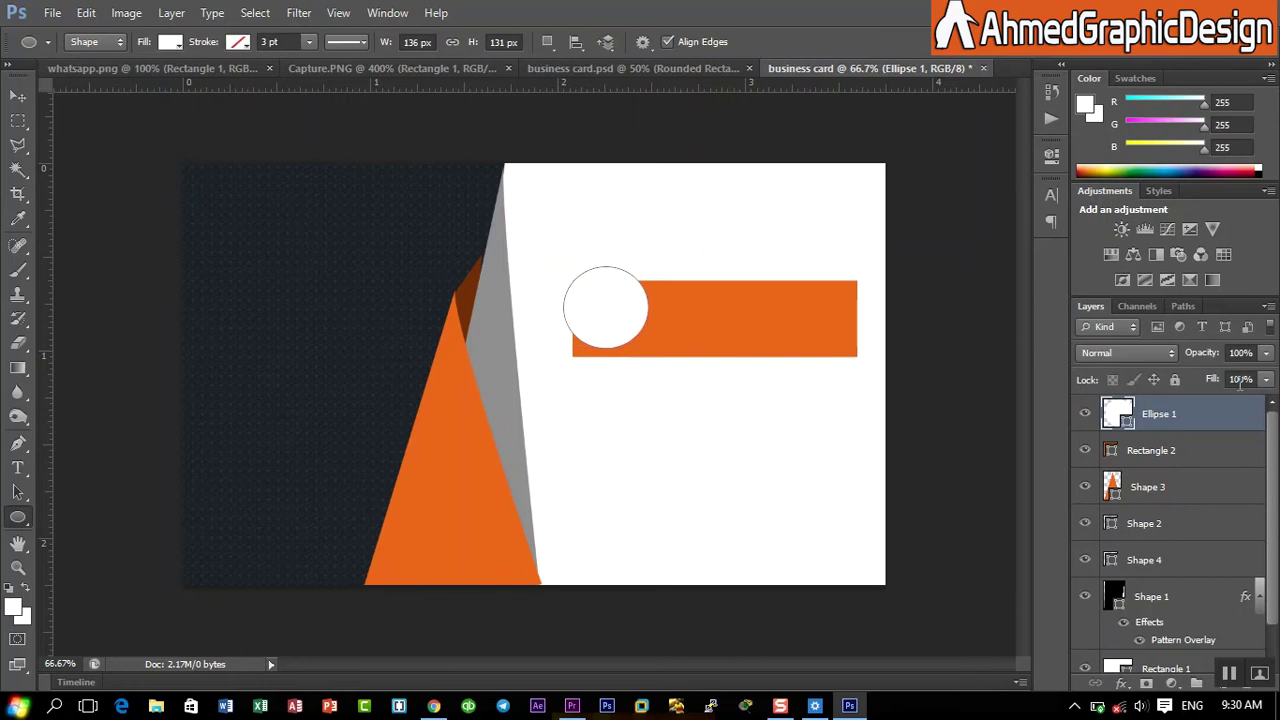
- Duplicate the white circle as Ellipse 1 copy and shrink it about 90% around its centre
{"action": "right_click", "coordinate": [1189, 409]}
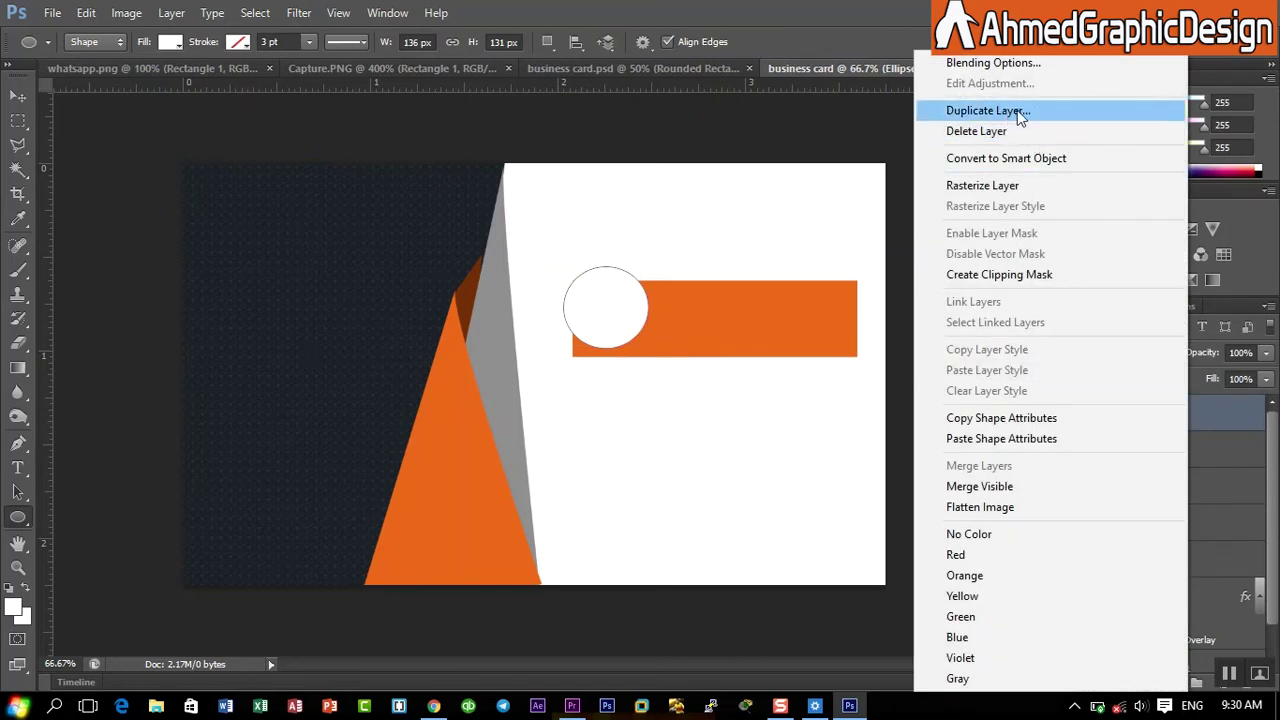
{"action": "left_click", "coordinate": [988, 111]}
{"action": "left_click", "coordinate": [805, 212]}
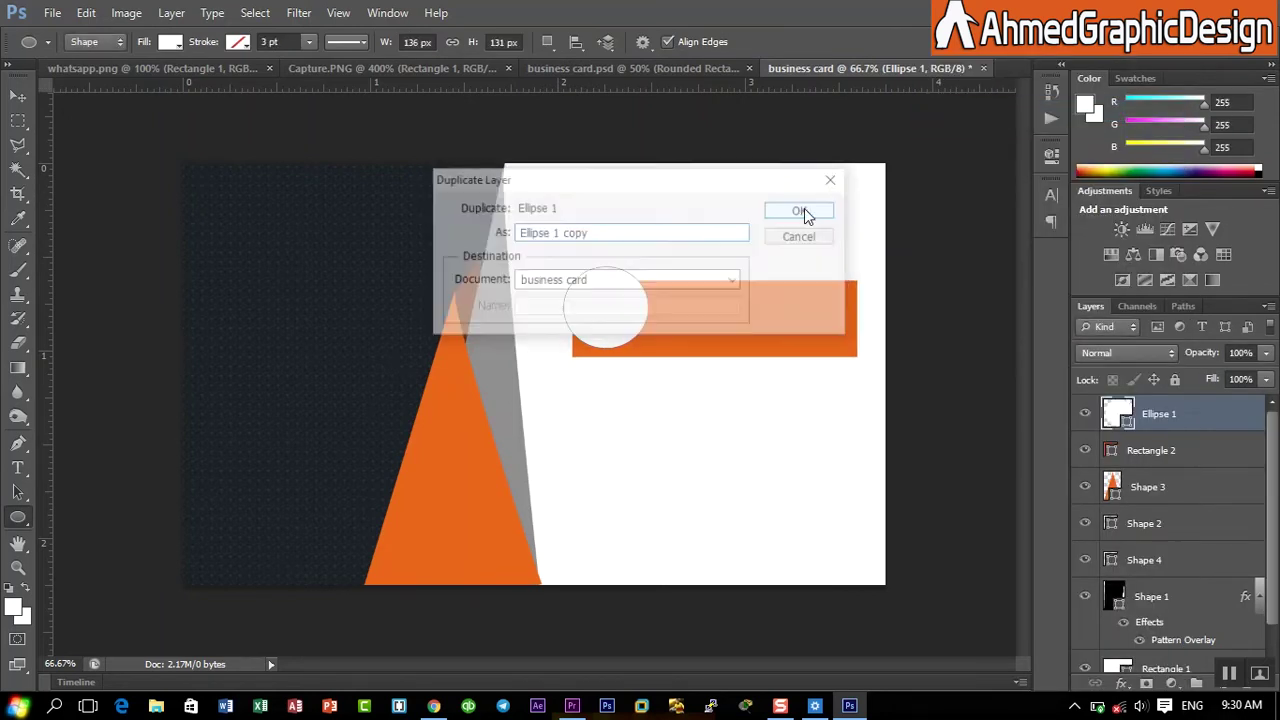
{"action": "left_click", "coordinate": [86, 12]}
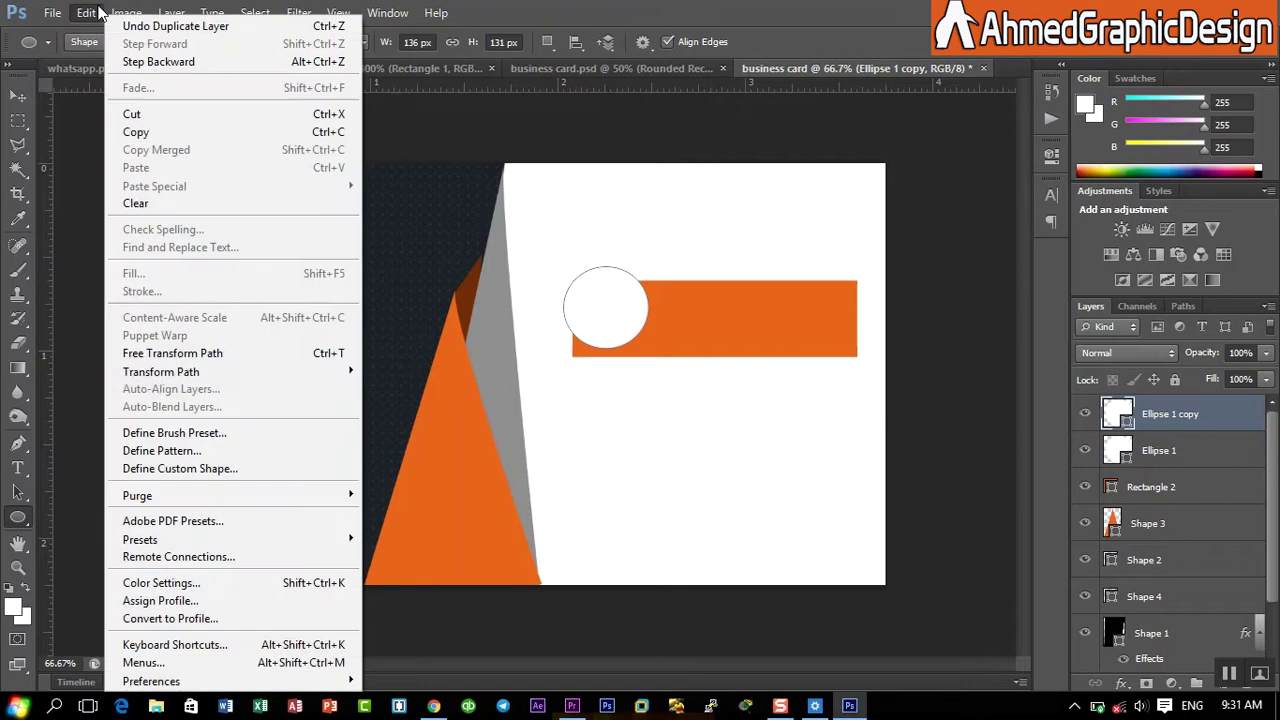
{"action": "left_click", "coordinate": [167, 354]}
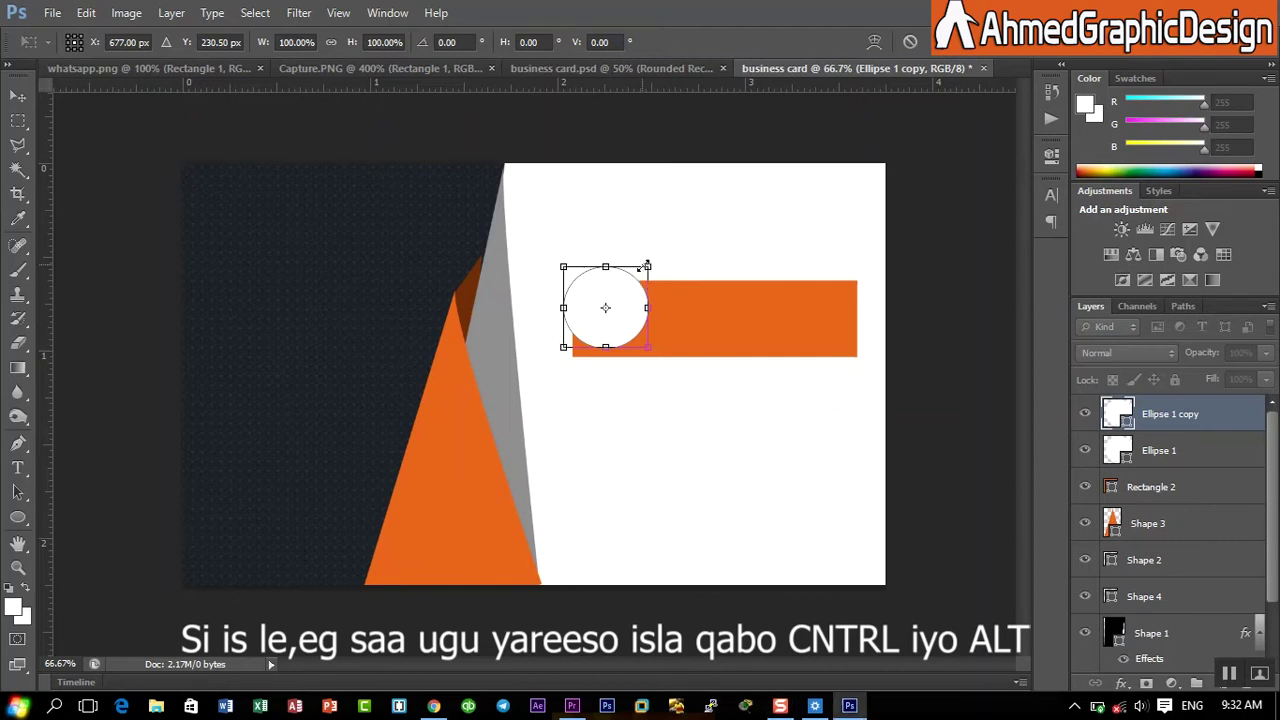
{"action": "left_click_drag", "start_coordinate": [650, 267], "coordinate": [648, 270]}
{"action": "key", "text": "Return"}
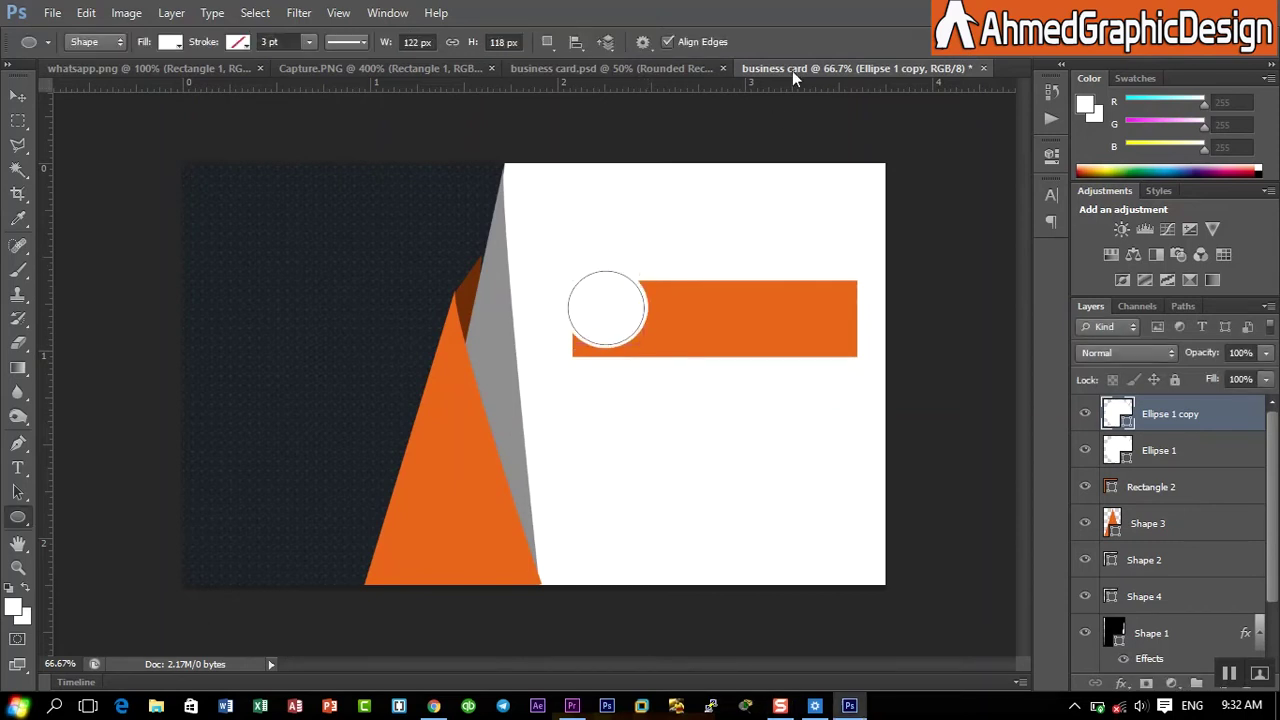
- Fill the Ellipse 1 copy orange and select both circle layers
{"action": "left_click", "coordinate": [166, 45]}
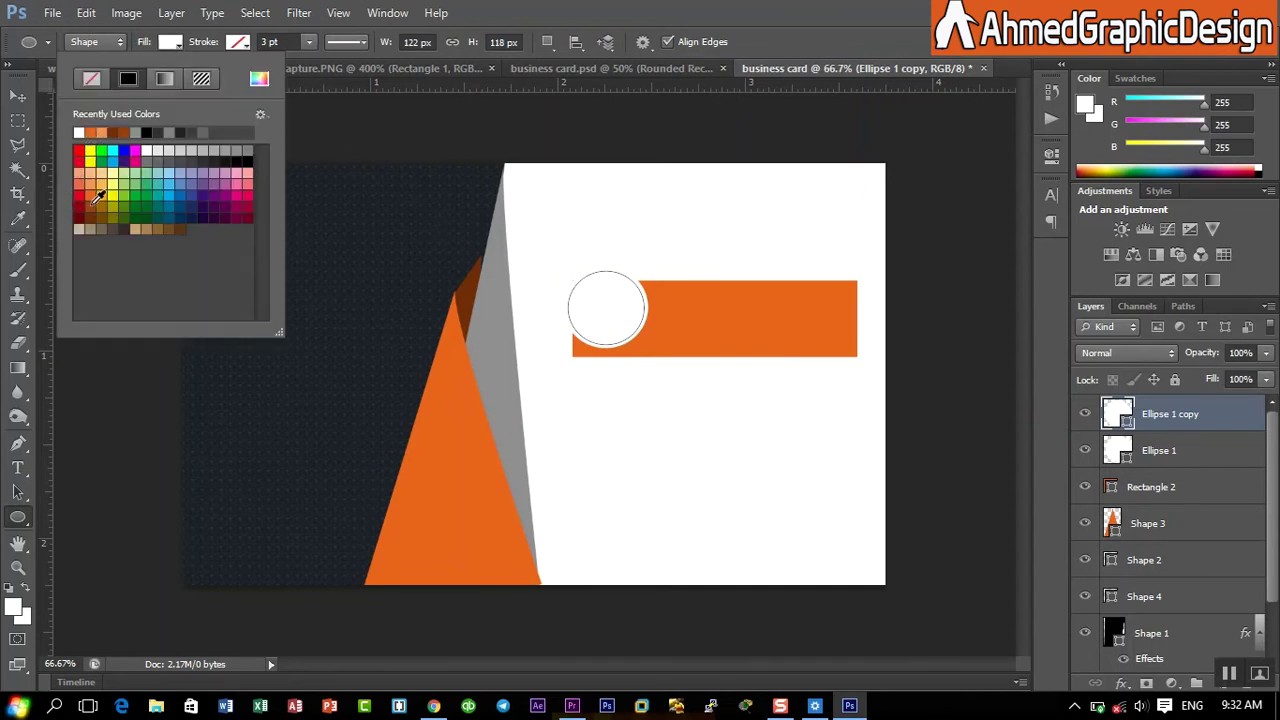
{"action": "left_click", "coordinate": [97, 185]}
{"action": "key", "text": "Return"}
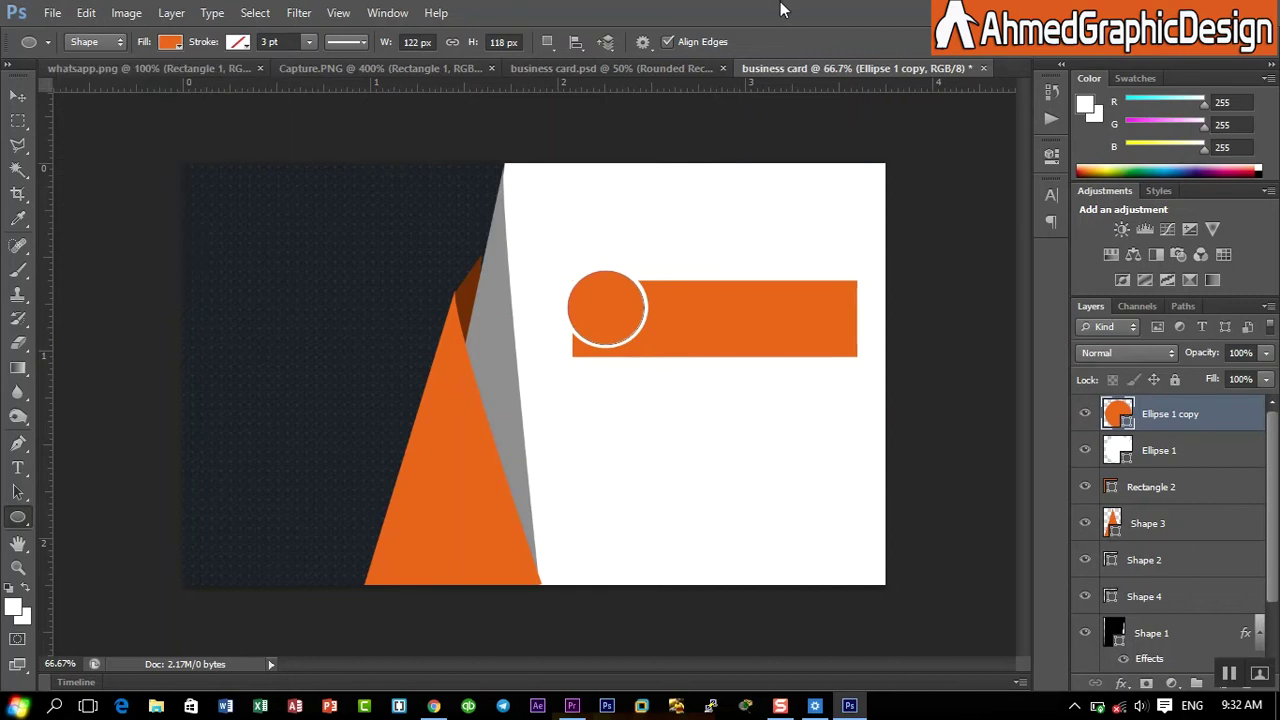
{"action": "key", "text": "ctrl+t"}
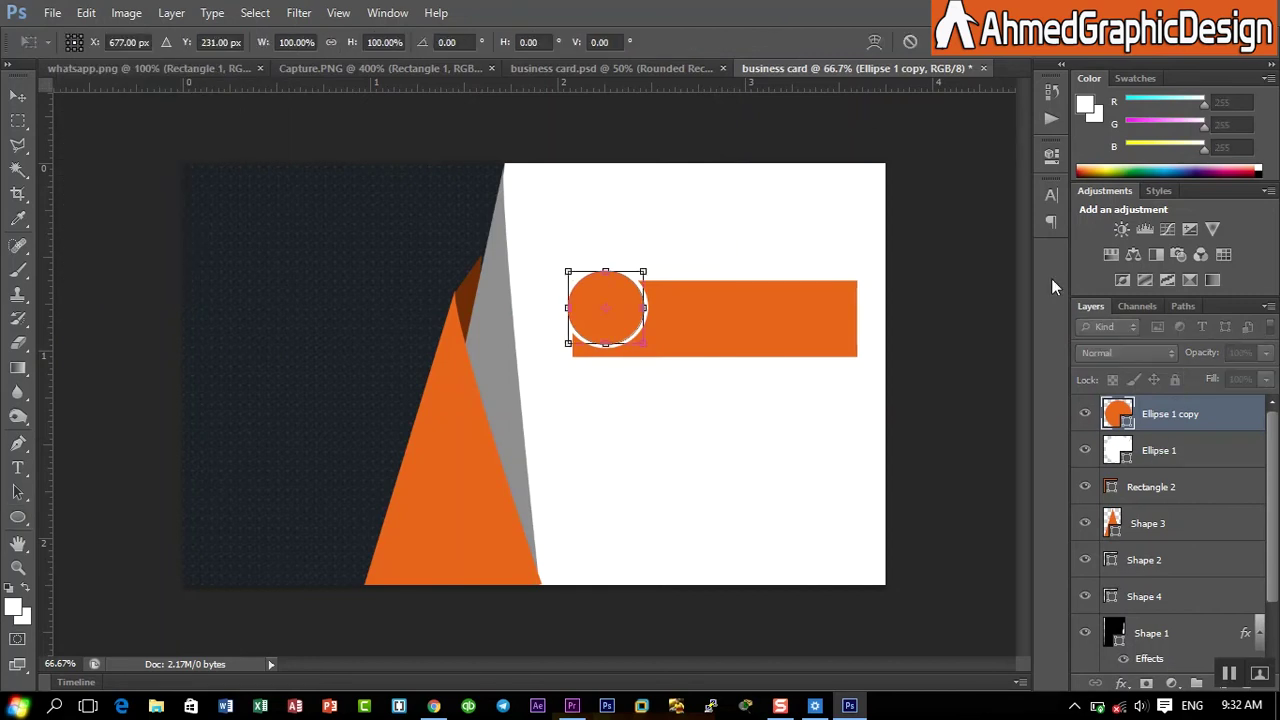
{"action": "key", "text": "Return"}
{"action": "left_click", "coordinate": [1160, 452], "text": "shift"}
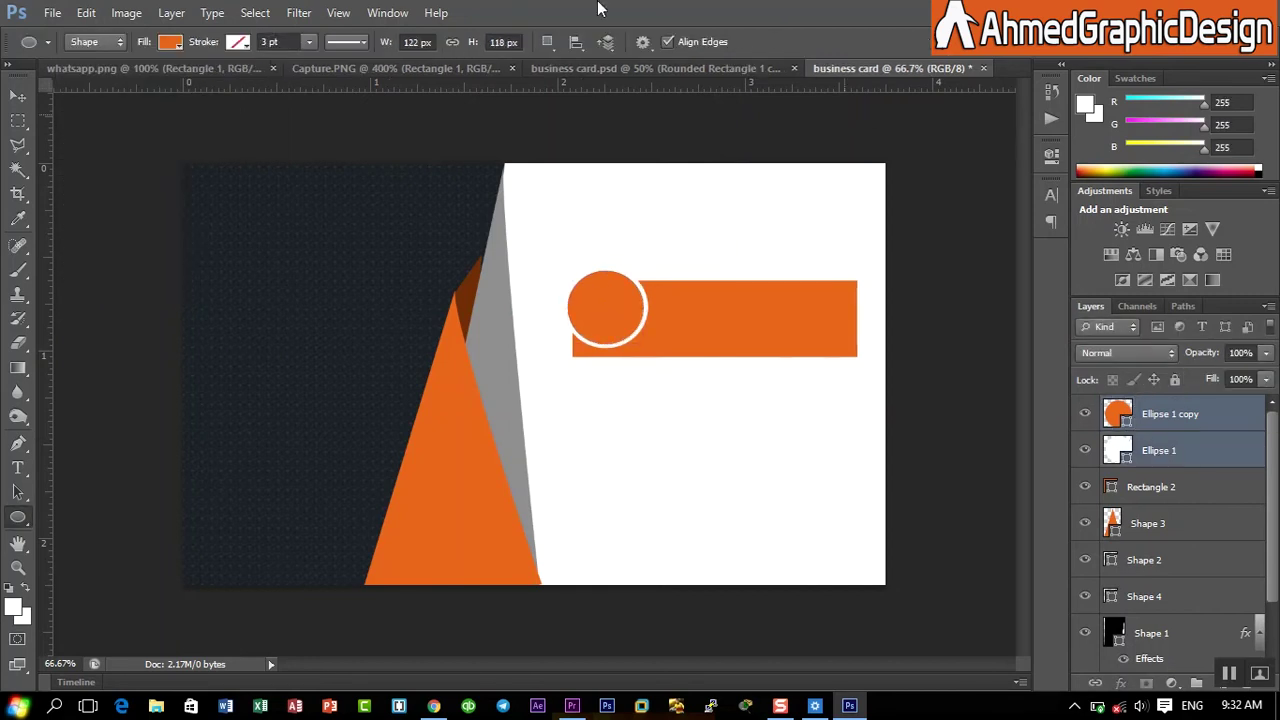
- Nudge both circles down and left onto the orange bar's end
{"action": "left_click", "coordinate": [88, 12]}
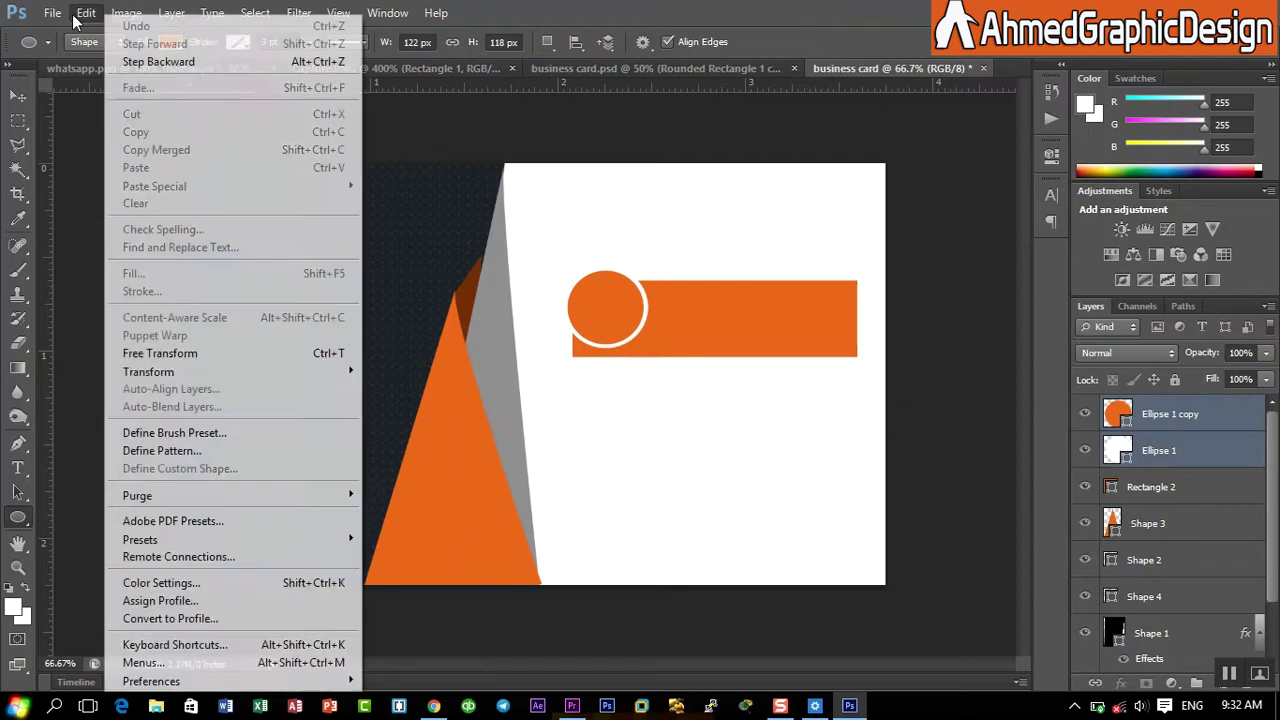
{"action": "left_click", "coordinate": [172, 354]}
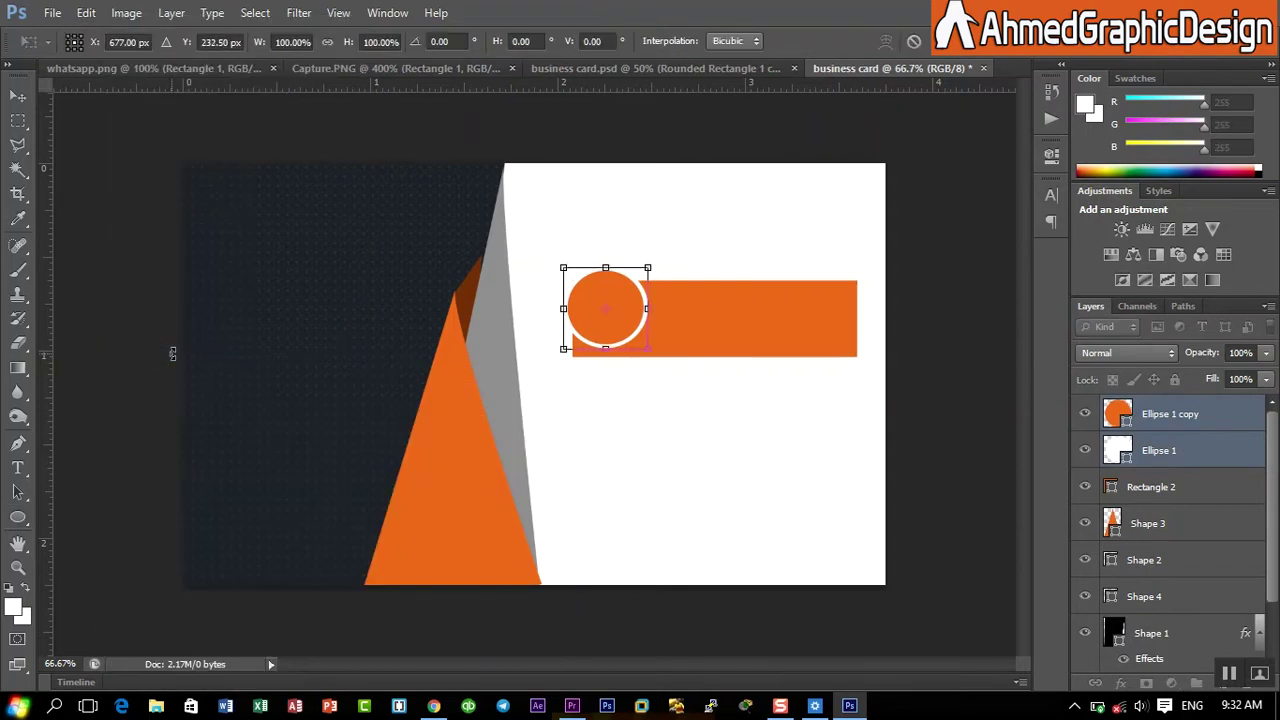
{"action": "key", "text": "Right"}
{"action": "key", "text": "Down"}
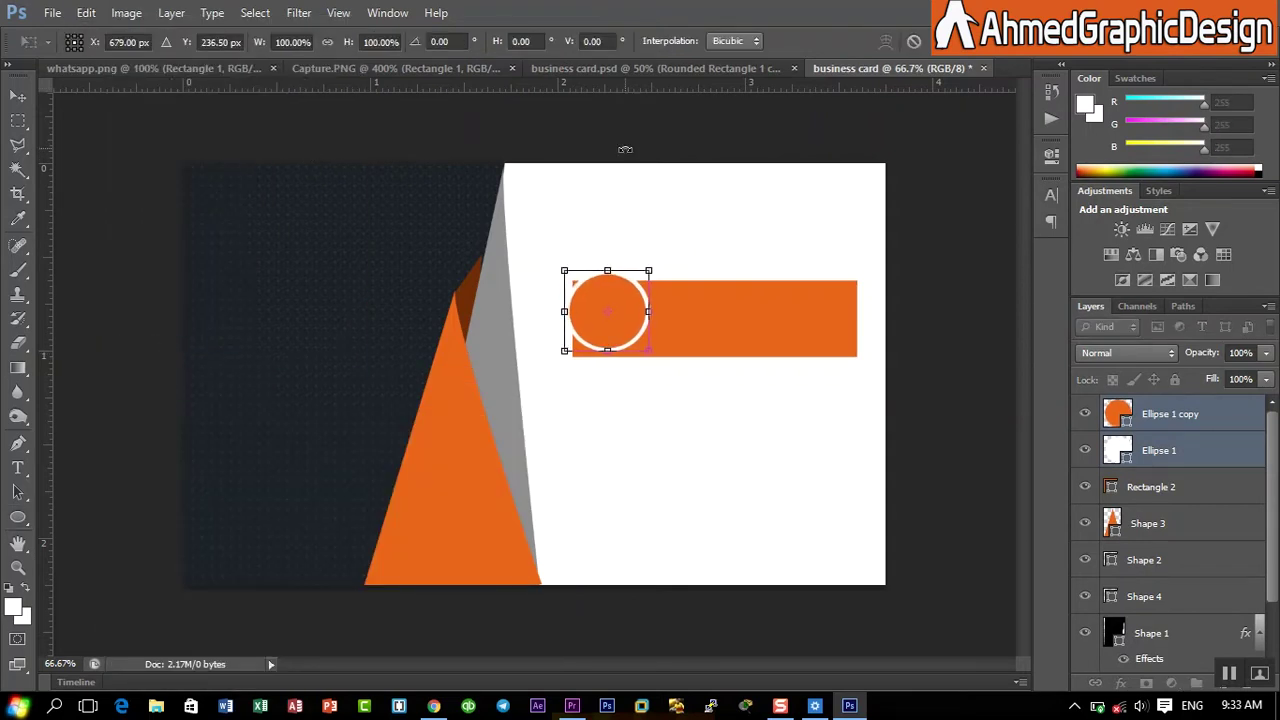
{"action": "key", "text": "Left"}
{"action": "key", "text": "Left"}
{"action": "key", "text": "Left"}
{"action": "key", "text": "Left"}
{"action": "key", "text": "Down"}
{"action": "key", "text": "Down"}
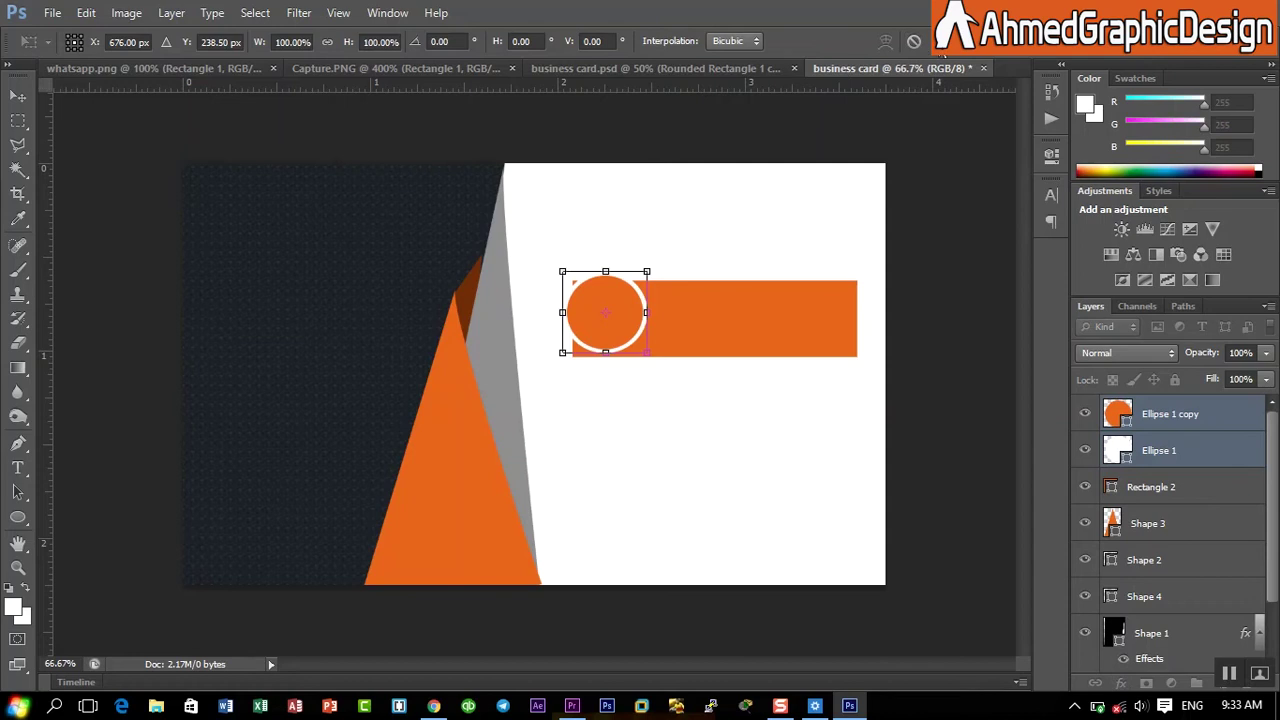
{"action": "key", "text": "Return"}
{"action": "key", "text": "u"}
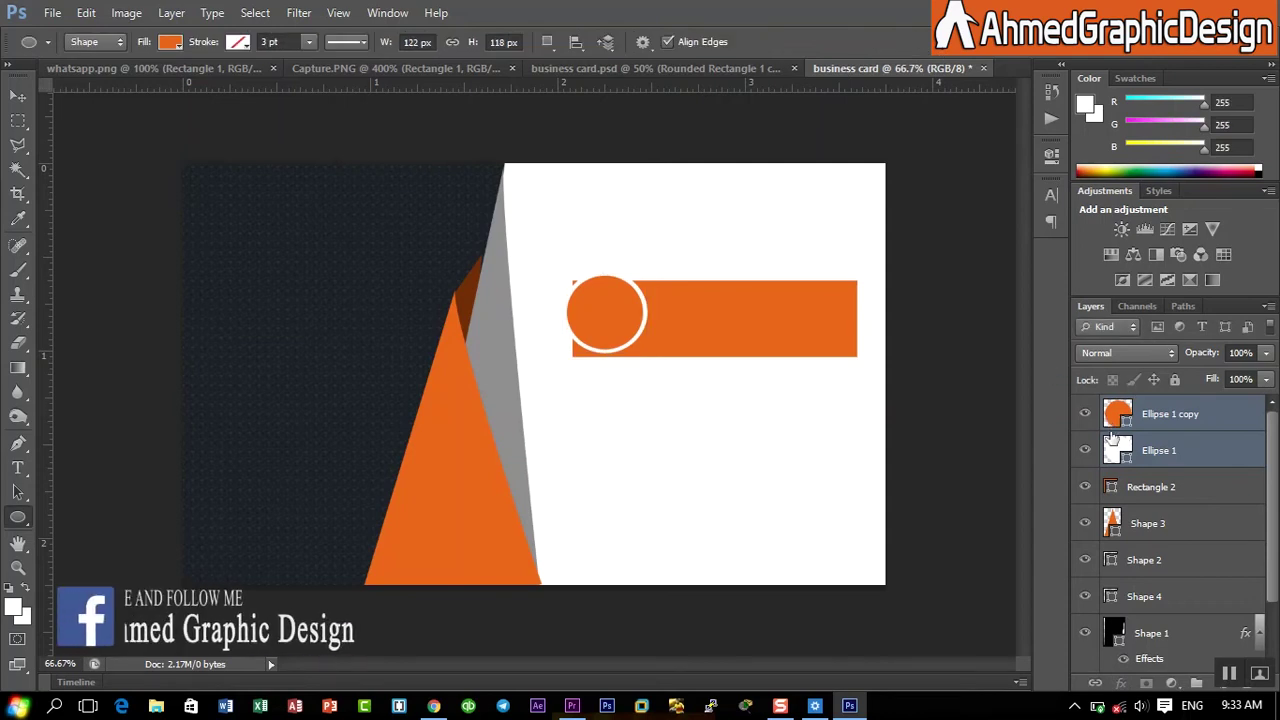
- Shift the Rectangle 2 bar slightly right, then transform bar and circles together
{"action": "left_click", "coordinate": [1150, 488]}
{"action": "key", "text": "ctrl+t"}
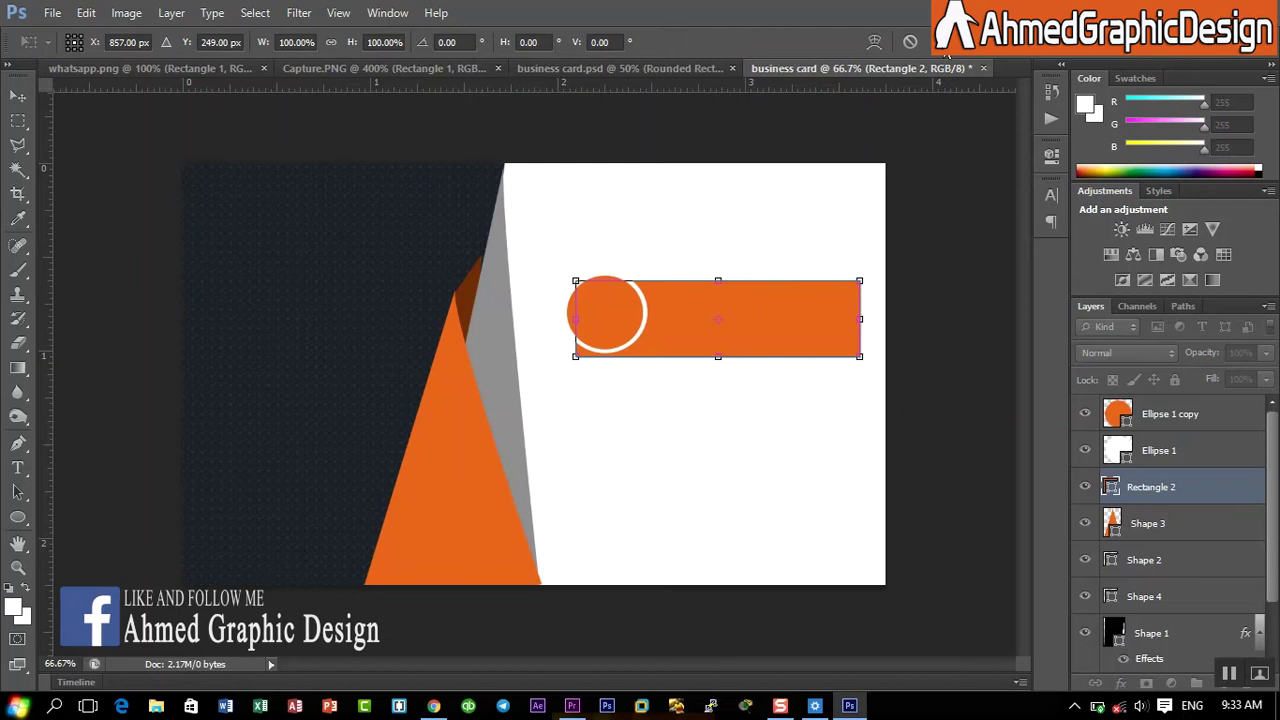
{"action": "key", "text": "Return"}
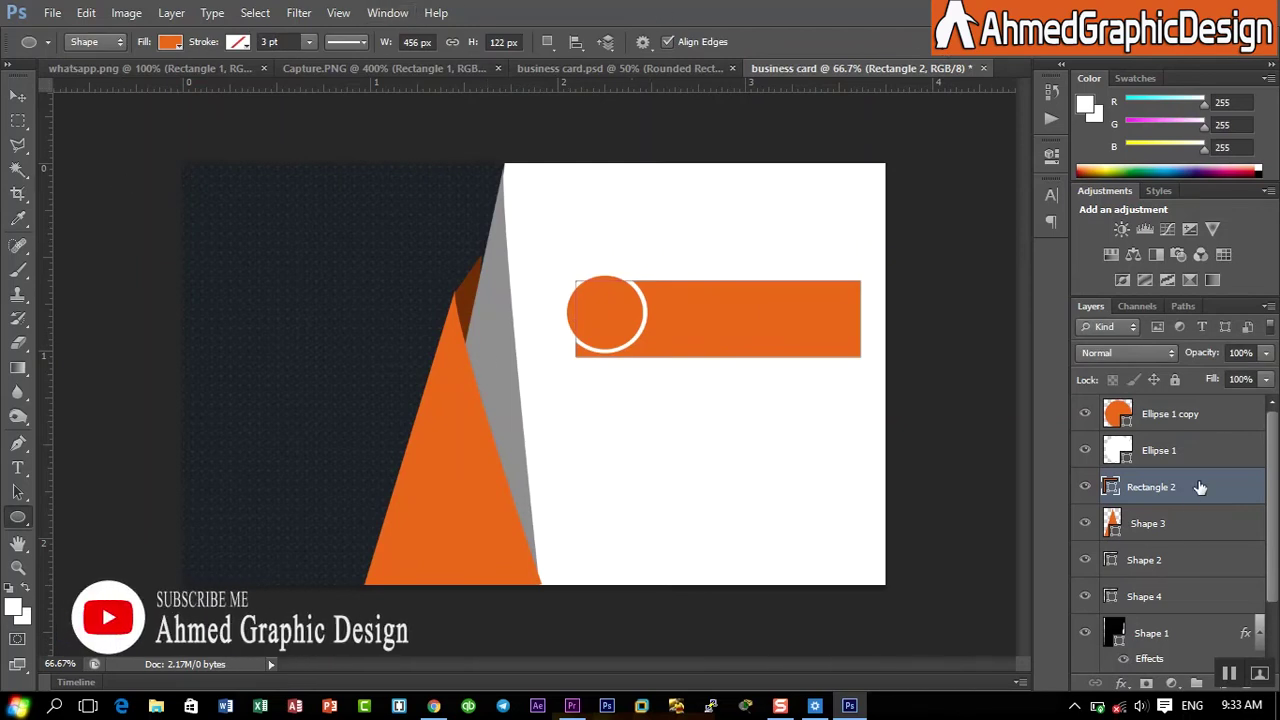
{"action": "left_click", "coordinate": [1212, 445], "text": "shift"}
{"action": "left_click", "coordinate": [1213, 420], "text": "shift"}
{"action": "key", "text": "ctrl+t"}
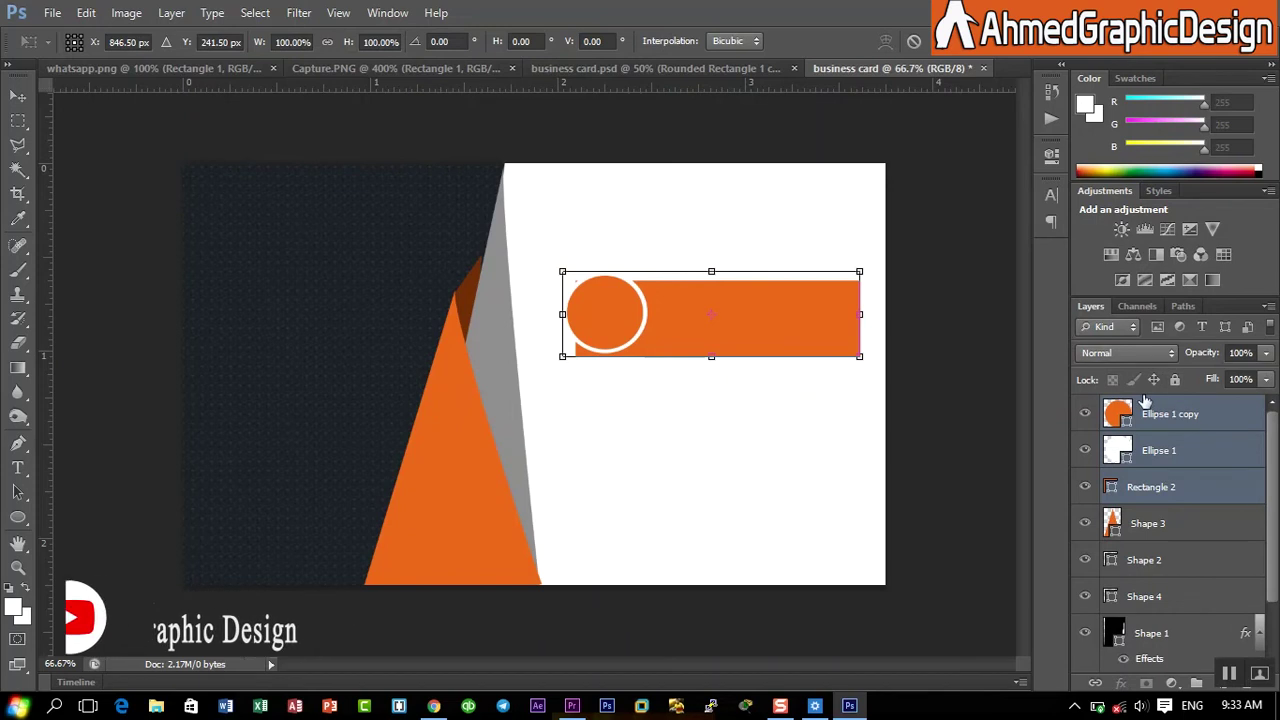
{"action": "key", "text": "Return"}
{"action": "key", "text": "u"}
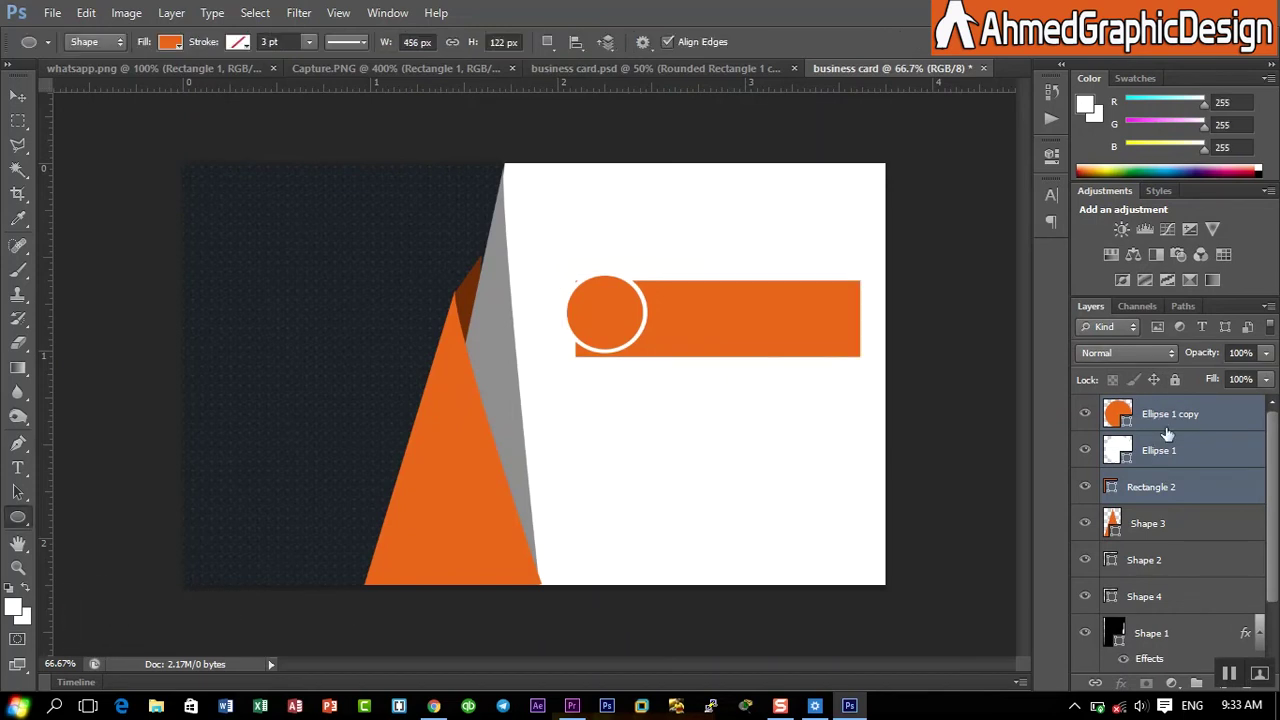
{"action": "right_click", "coordinate": [1180, 445]}
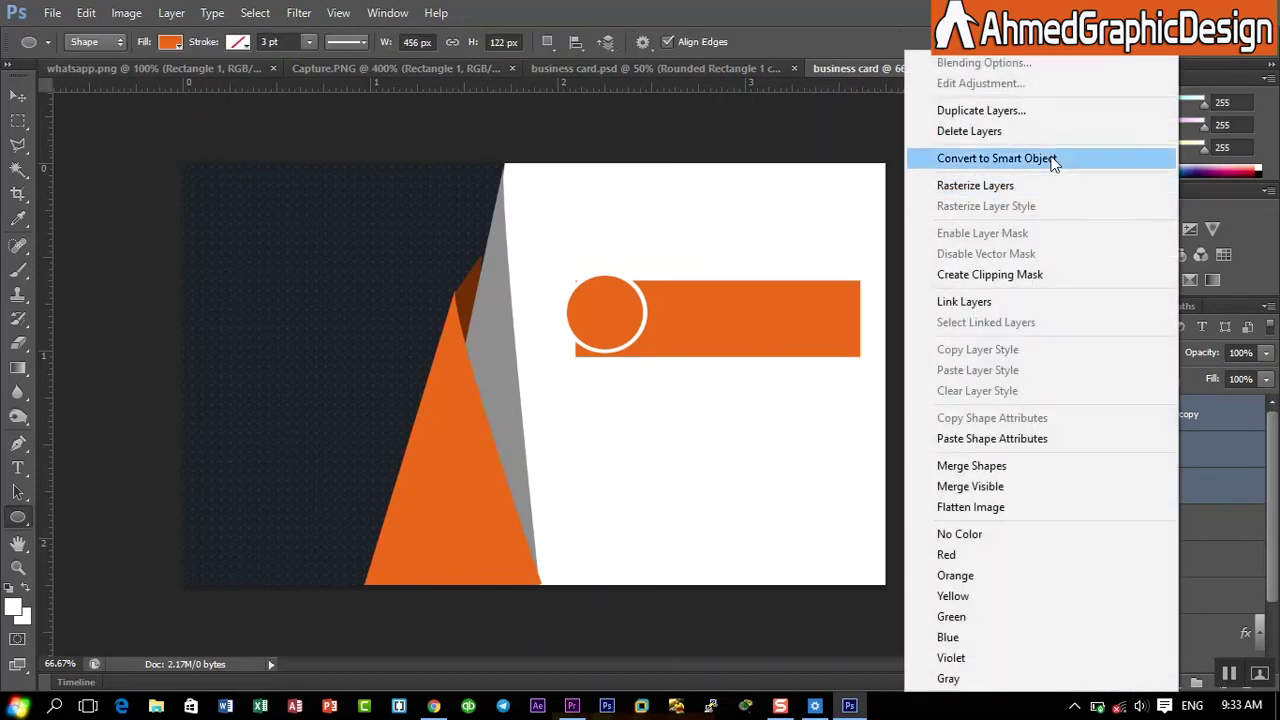
- Duplicate the orange bar and ringed-circle layers and nudge the copy down beneath the first row
{"action": "left_click", "coordinate": [990, 110]}
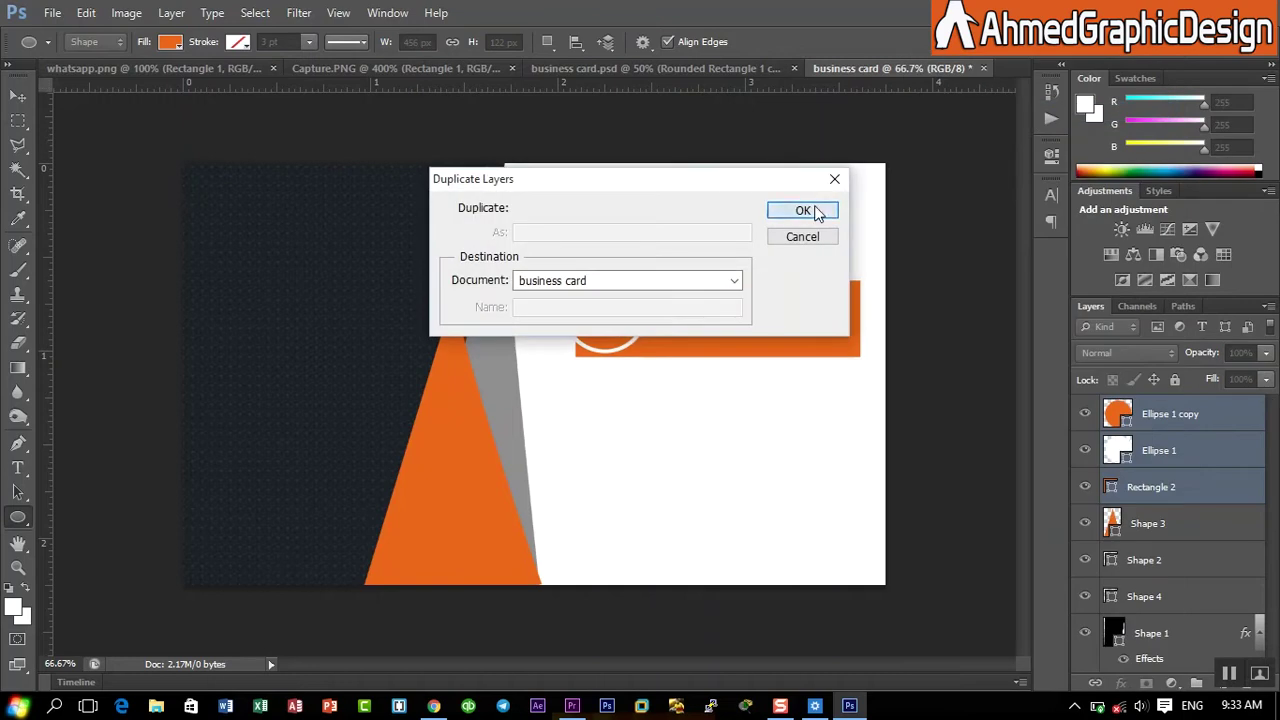
{"action": "left_click", "coordinate": [804, 211]}
{"action": "left_click", "coordinate": [126, 12]}
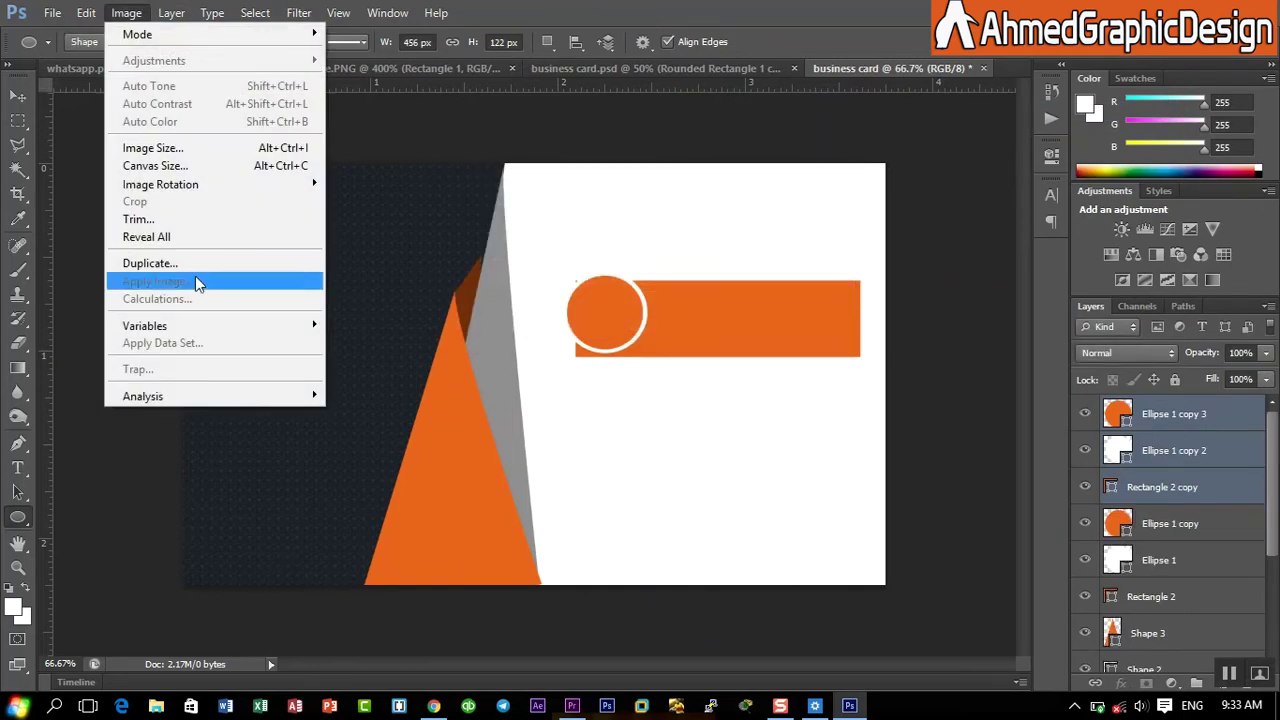
{"action": "left_click", "coordinate": [126, 12]}
{"action": "left_click", "coordinate": [88, 12]}
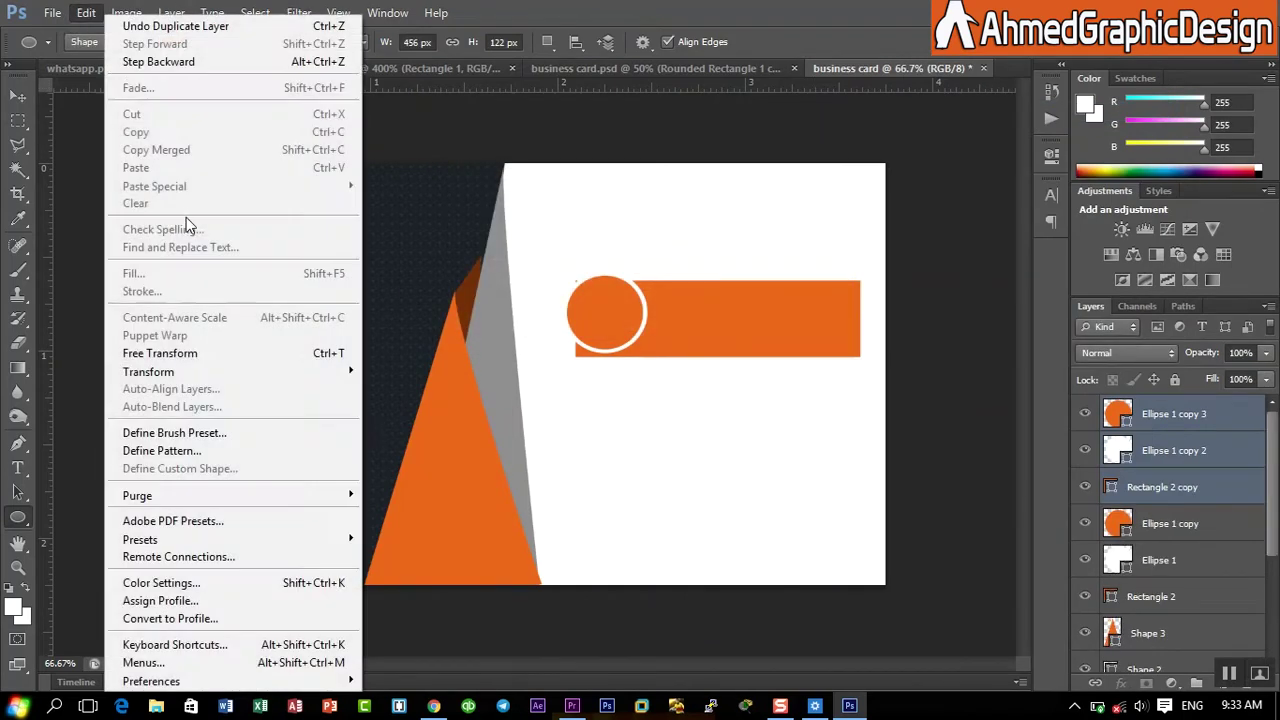
{"action": "left_click", "coordinate": [162, 356]}
{"action": "key", "text": "Down"}
{"action": "key", "text": "Down"}
{"action": "key", "text": "Down"}
{"action": "key", "text": "Down"}
{"action": "key", "text": "Down"}
{"action": "key", "text": "Down"}
{"action": "key", "text": "Down"}
{"action": "key", "text": "Down"}
{"action": "key", "text": "Down"}
{"action": "key", "text": "Down"}
{"action": "key", "text": "Down"}
{"action": "key", "text": "Down"}
{"action": "key", "text": "Down"}
{"action": "key", "text": "Down"}
{"action": "key", "text": "Down"}
{"action": "key", "text": "Down"}
{"action": "key", "text": "Down"}
{"action": "key", "text": "Down"}
{"action": "key", "text": "Down"}
{"action": "key", "text": "Down"}
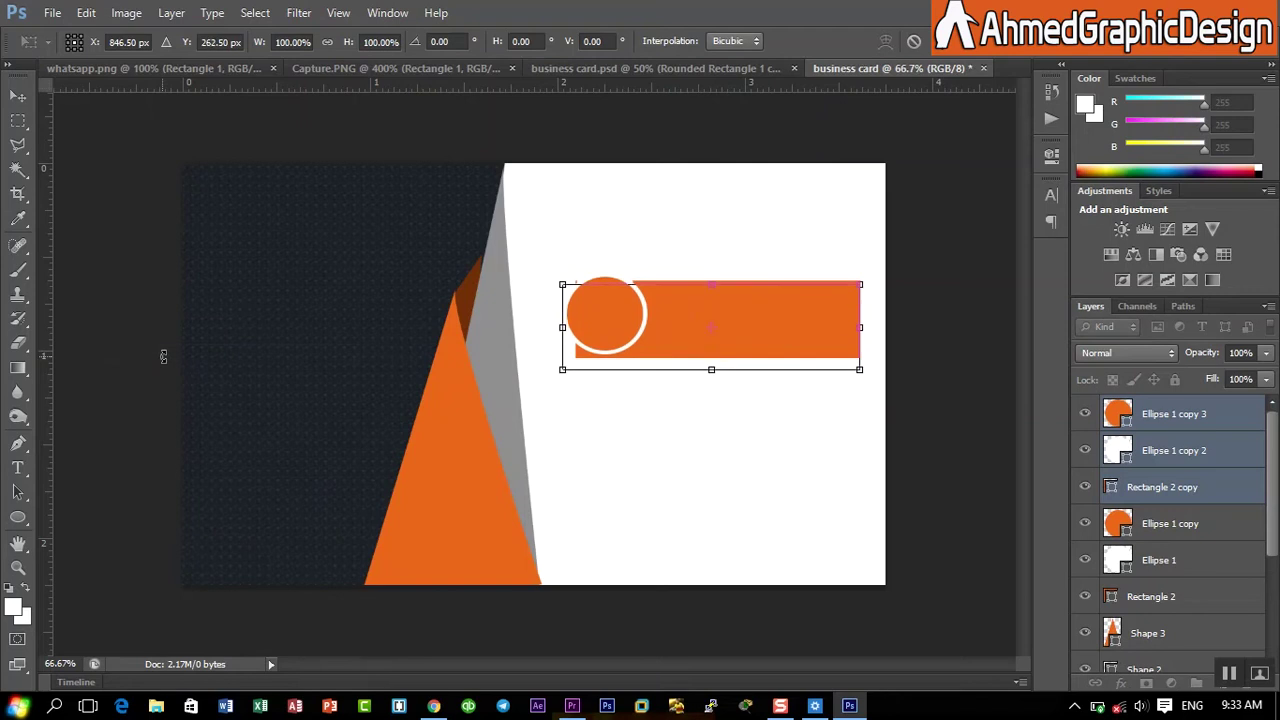
{"action": "key", "text": "Down"}
{"action": "key", "text": "Down"}
{"action": "key", "text": "Down"}
{"action": "key", "text": "Down"}
{"action": "key", "text": "Down"}
{"action": "key", "text": "Down"}
{"action": "key", "text": "Down"}
{"action": "key", "text": "Down"}
{"action": "key", "text": "Down"}
{"action": "key", "text": "Down"}
{"action": "key", "text": "Down"}
{"action": "key", "text": "Down"}
{"action": "key", "text": "Down"}
{"action": "key", "text": "Down"}
{"action": "key", "text": "Down"}
{"action": "key", "text": "Down"}
{"action": "key", "text": "Down"}
{"action": "key", "text": "Down"}
{"action": "key", "text": "Down"}
{"action": "key", "text": "Down"}
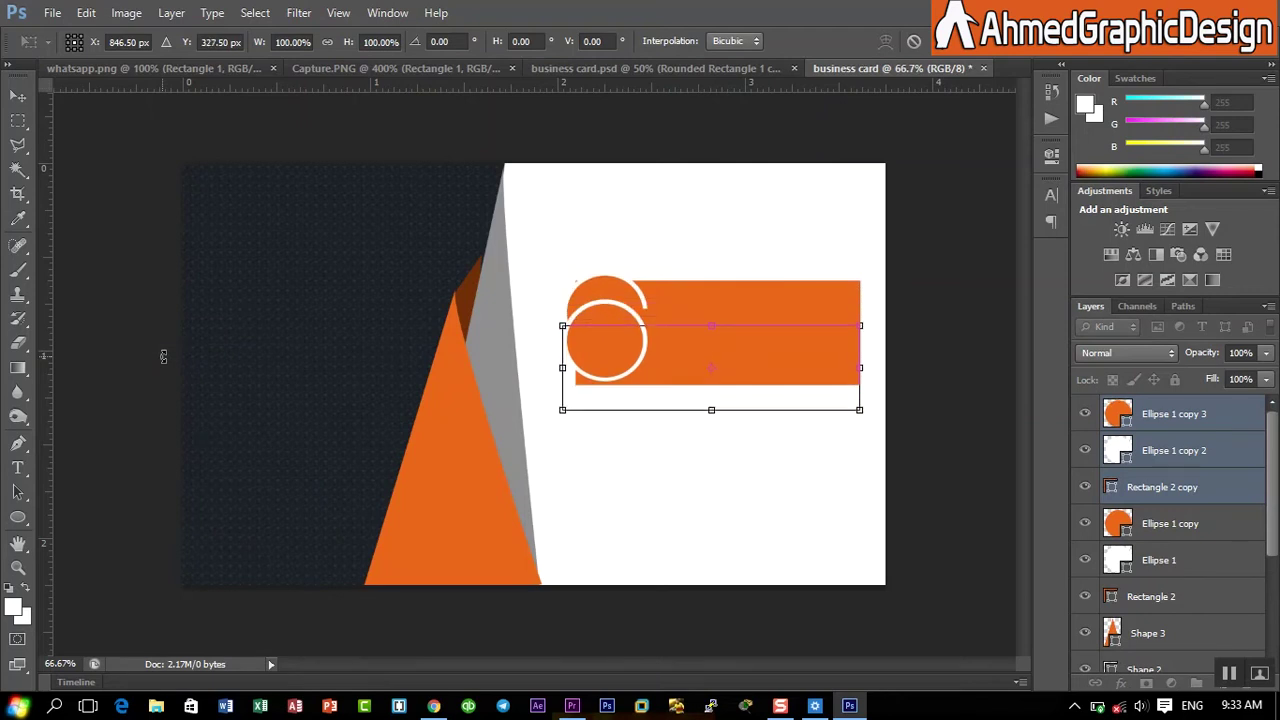
{"action": "key", "text": "Down"}
{"action": "key", "text": "Down"}
{"action": "key", "text": "Down"}
{"action": "key", "text": "Down"}
{"action": "key", "text": "Down"}
{"action": "key", "text": "Down"}
{"action": "key", "text": "Down"}
{"action": "key", "text": "Down"}
{"action": "key", "text": "Down"}
{"action": "key", "text": "Down"}
{"action": "key", "text": "Down"}
{"action": "key", "text": "Down"}
{"action": "key", "text": "Down"}
{"action": "key", "text": "Down"}
{"action": "key", "text": "Down"}
{"action": "key", "text": "Down"}
{"action": "key", "text": "Down"}
{"action": "key", "text": "Down"}
{"action": "key", "text": "Down"}
{"action": "key", "text": "Down"}
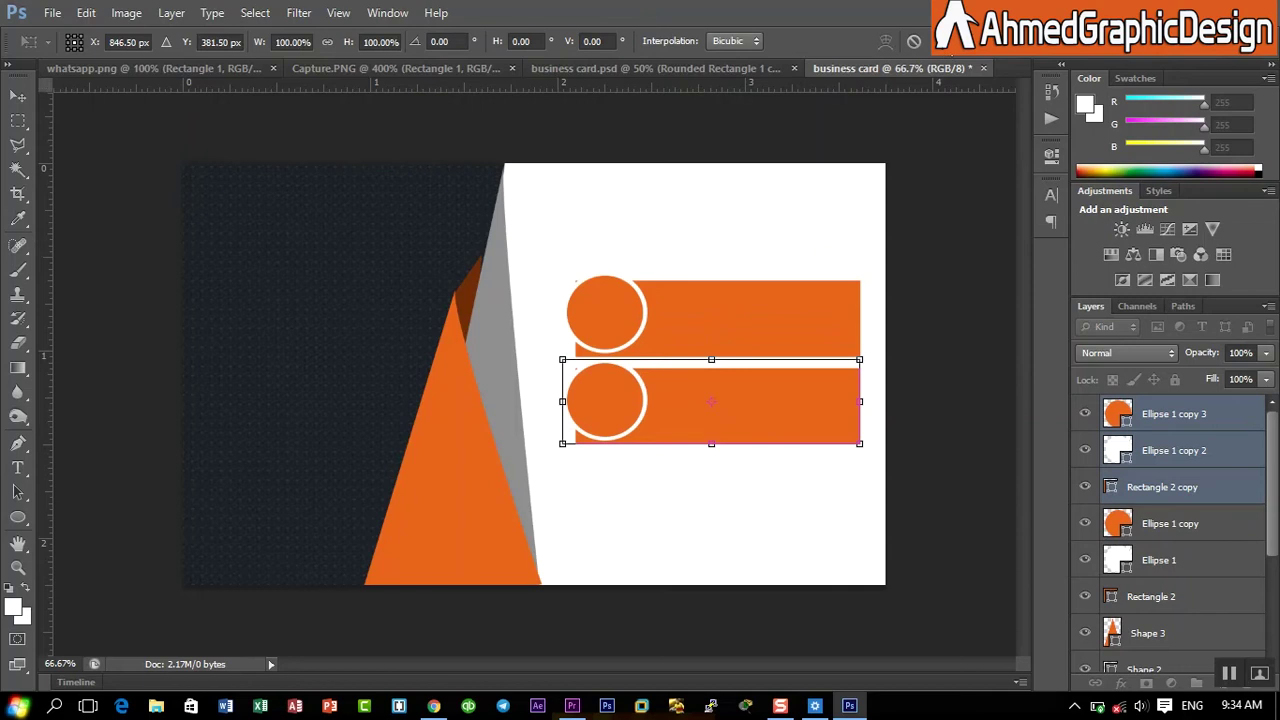
{"action": "key", "text": "Return"}
- Duplicate the second bar-and-circle row and move the copy down below it as a third row
{"action": "right_click", "coordinate": [1158, 420]}
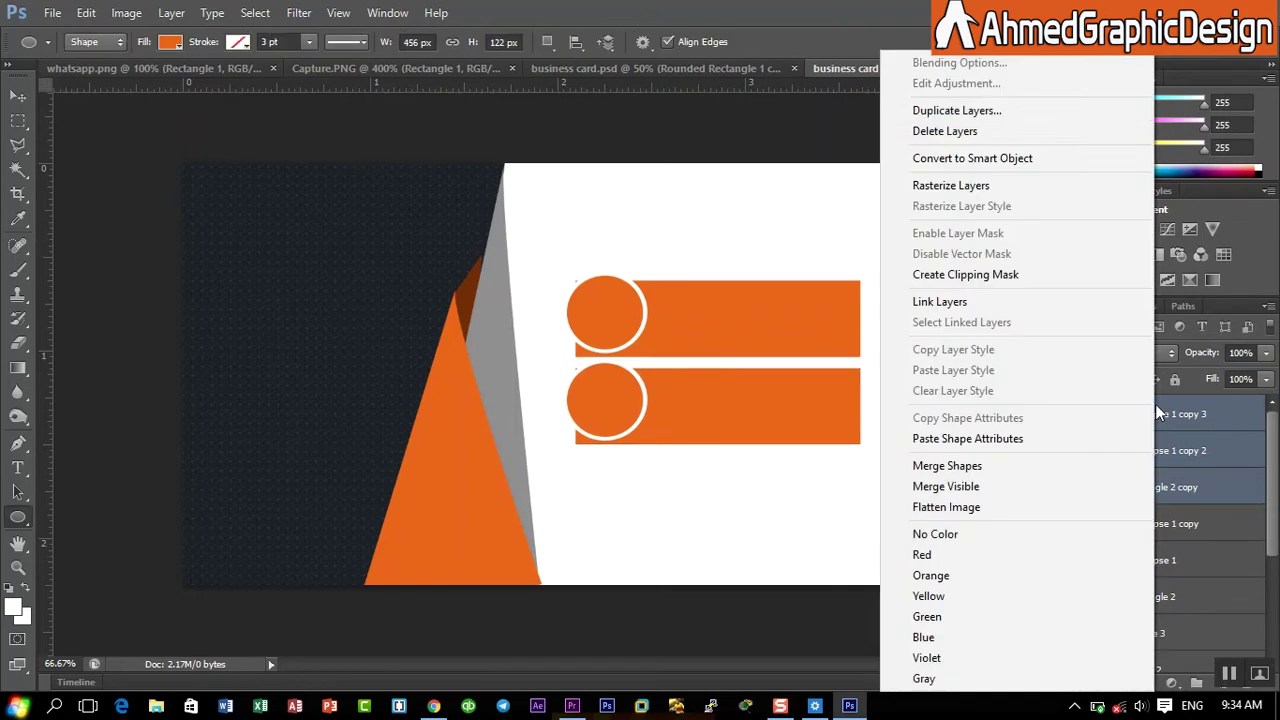
{"action": "left_click", "coordinate": [971, 110]}
{"action": "left_click", "coordinate": [811, 212]}
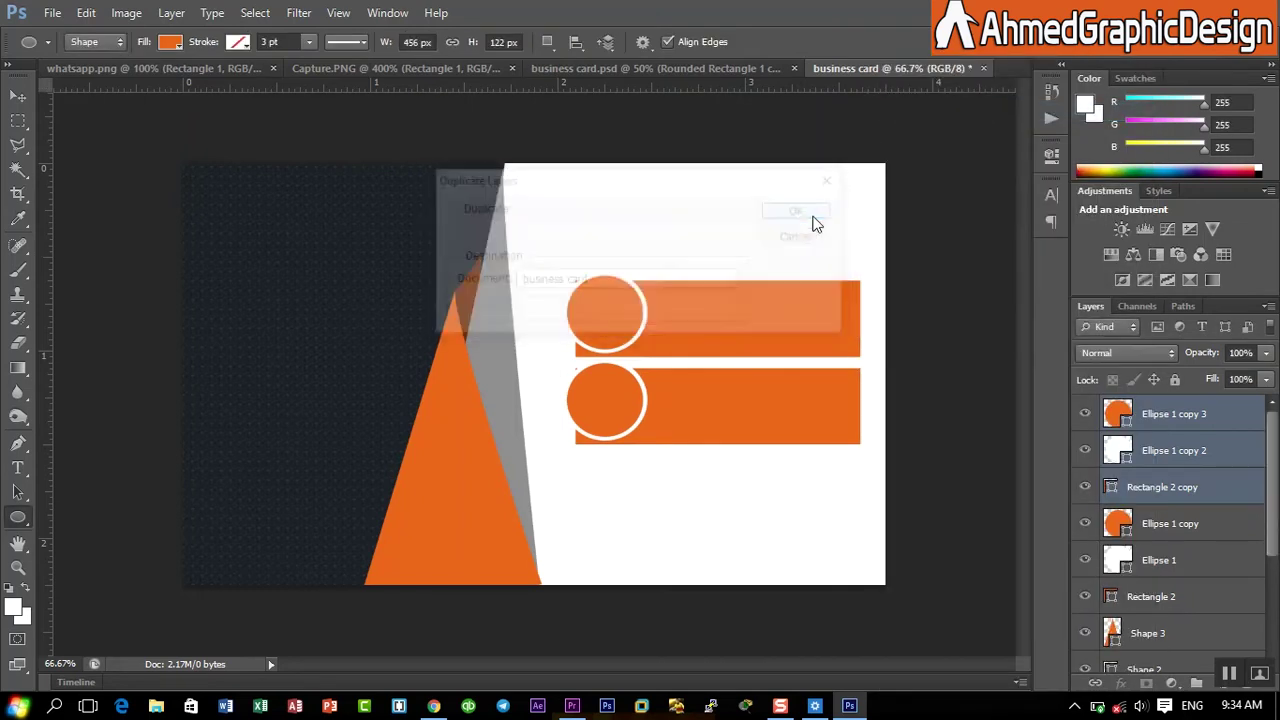
{"action": "left_click", "coordinate": [85, 12]}
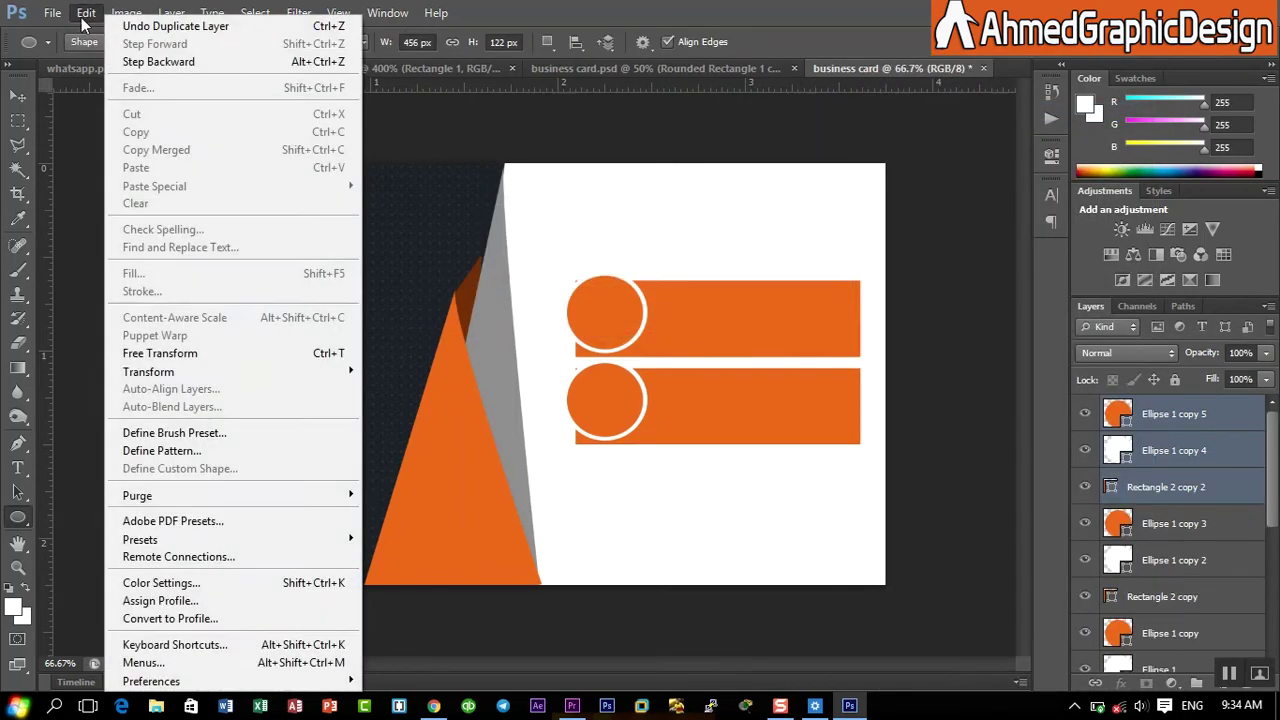
{"action": "left_click", "coordinate": [176, 346]}
{"action": "key", "text": "Down"}
{"action": "key", "text": "Down"}
{"action": "key", "text": "Down"}
{"action": "key", "text": "Down"}
{"action": "key", "text": "Down"}
{"action": "key", "text": "Down"}
{"action": "key", "text": "Down"}
{"action": "key", "text": "Down"}
{"action": "key", "text": "Down"}
{"action": "key", "text": "Down"}
{"action": "key", "text": "Down"}
{"action": "key", "text": "Down"}
{"action": "key", "text": "Down"}
{"action": "key", "text": "Down"}
{"action": "key", "text": "Down"}
{"action": "key", "text": "Down"}
{"action": "key", "text": "Down"}
{"action": "key", "text": "Down"}
{"action": "key", "text": "Down"}
{"action": "key", "text": "Down"}
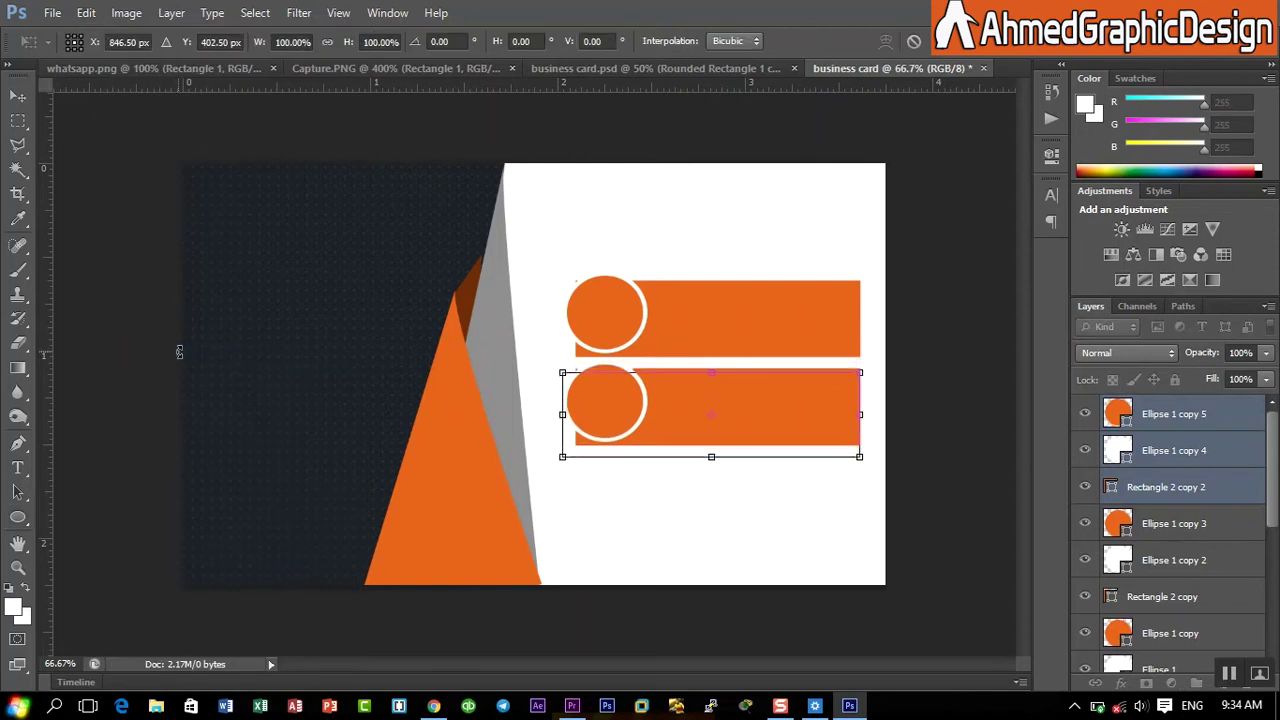
{"action": "key", "text": "Down"}
{"action": "key", "text": "Down"}
{"action": "key", "text": "Down"}
{"action": "key", "text": "Down"}
{"action": "key", "text": "Down"}
{"action": "key", "text": "Down"}
{"action": "key", "text": "Down"}
{"action": "key", "text": "Down"}
{"action": "key", "text": "Down"}
{"action": "key", "text": "Down"}
{"action": "key", "text": "Down"}
{"action": "key", "text": "Down"}
{"action": "key", "text": "Down"}
{"action": "key", "text": "Down"}
{"action": "key", "text": "Down"}
{"action": "key", "text": "Down"}
{"action": "key", "text": "Down"}
{"action": "key", "text": "Down"}
{"action": "key", "text": "Down"}
{"action": "key", "text": "Down"}
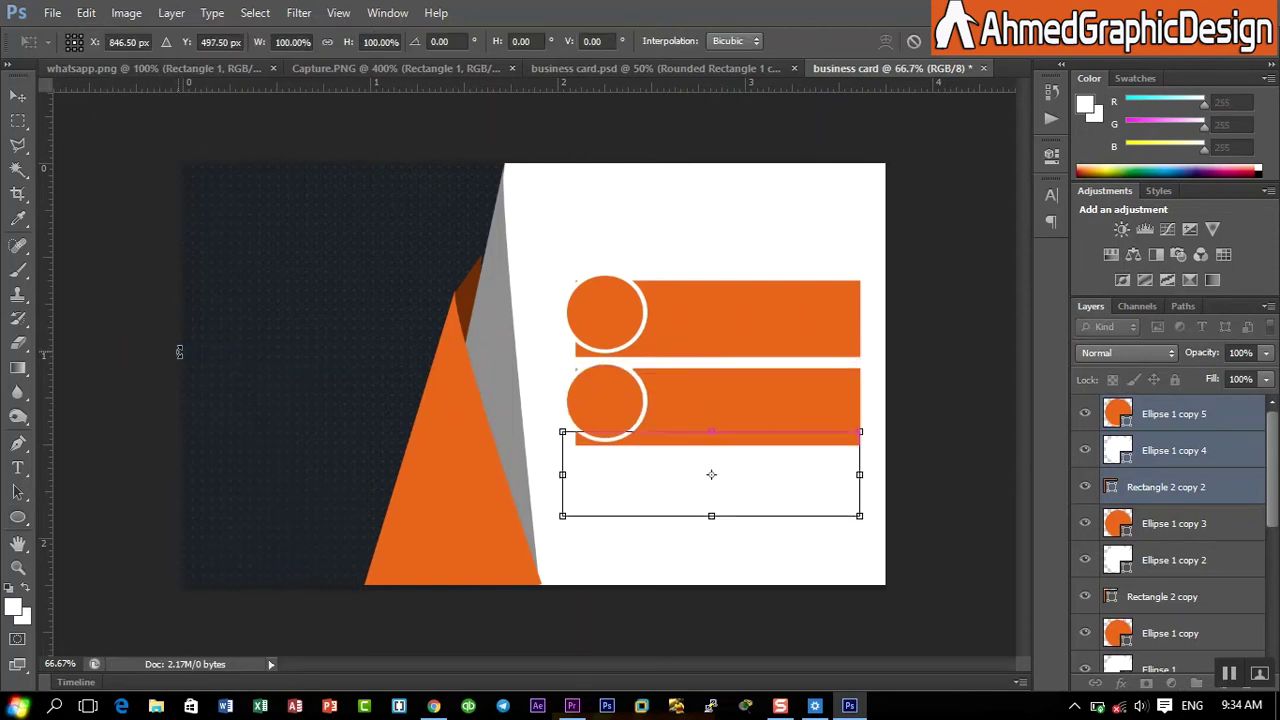
{"action": "key", "text": "Down"}
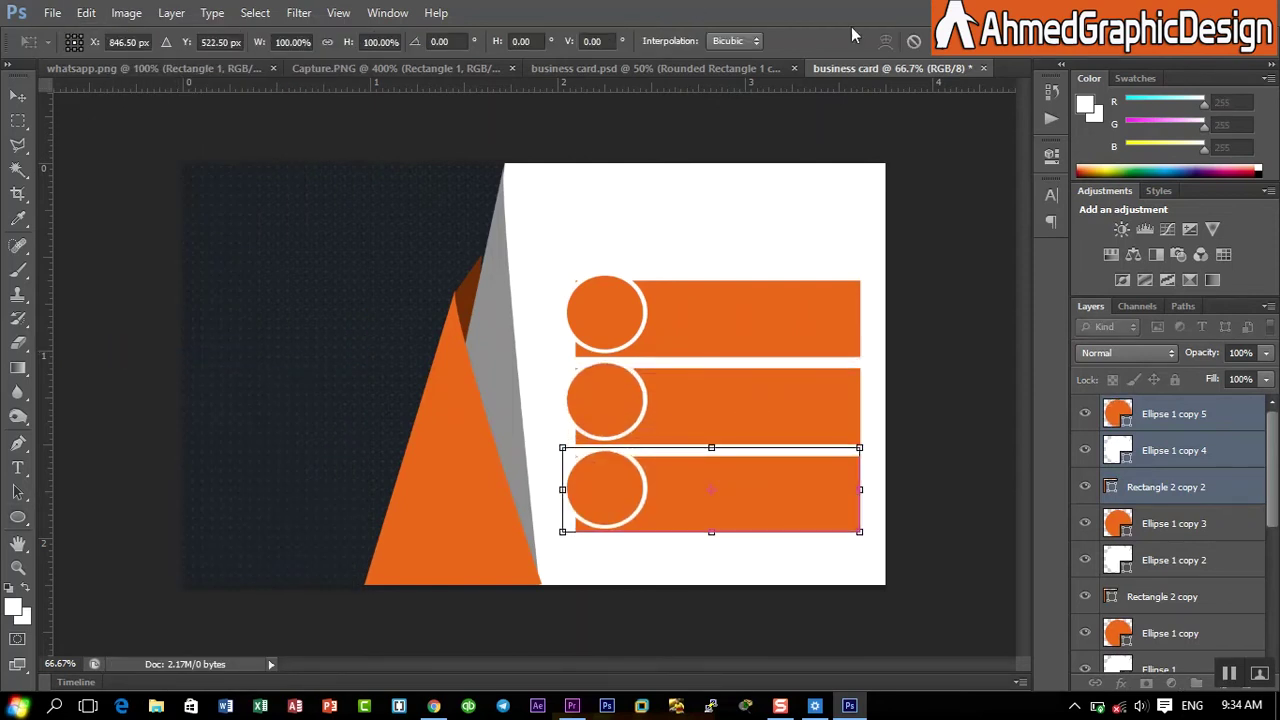
{"action": "key", "text": "Return"}
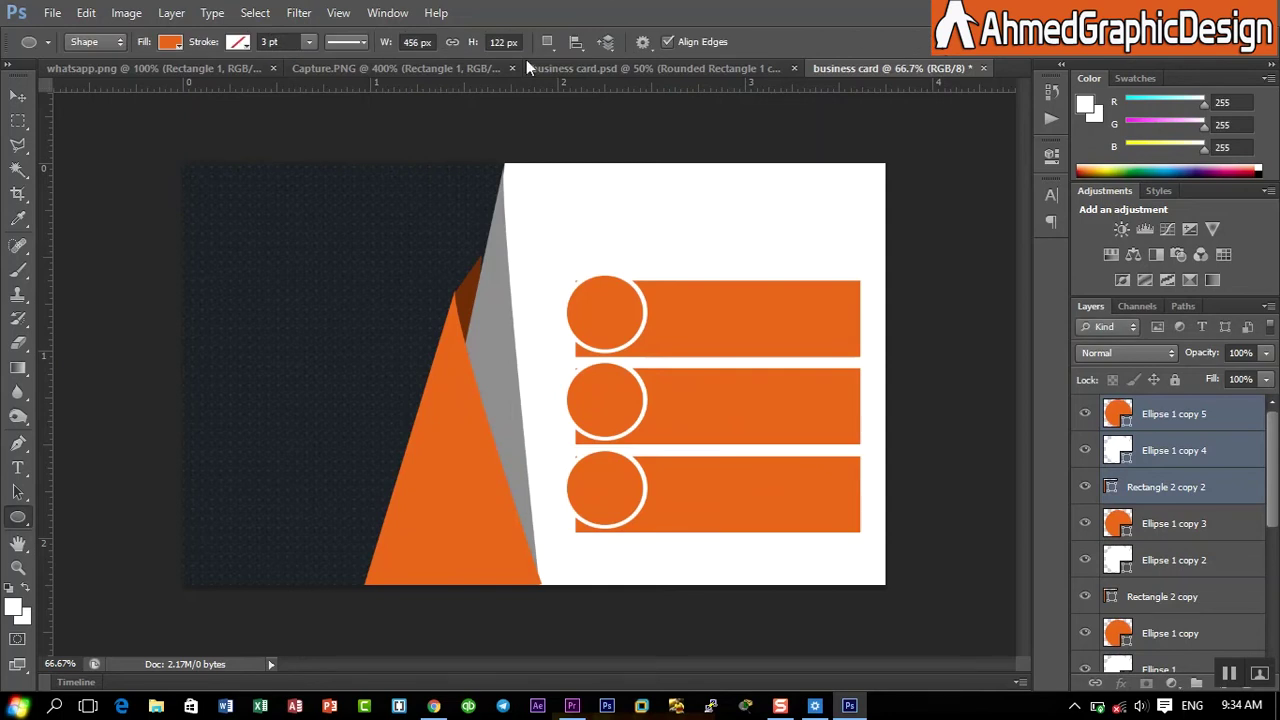
- Draw the globe custom shape over the top orange circle
{"action": "left_click_drag", "start_coordinate": [17, 519], "coordinate": [81, 606]}
{"action": "left_click", "coordinate": [726, 47]}
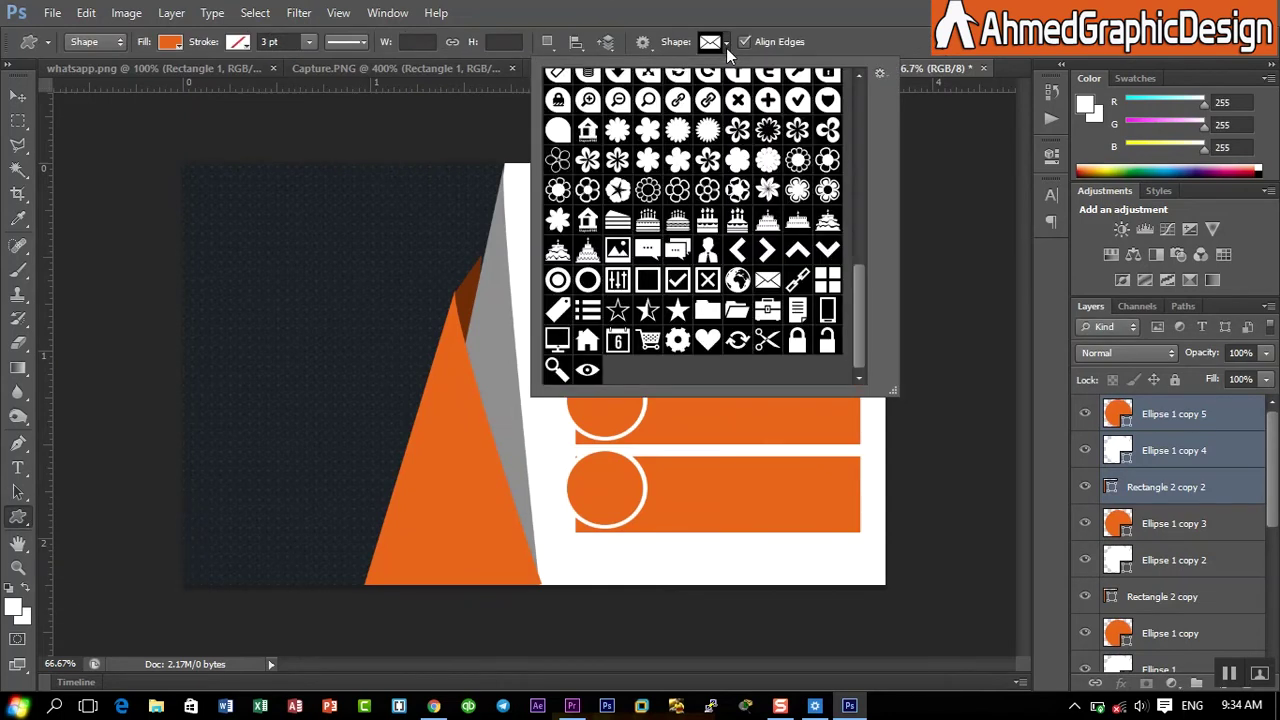
{"action": "left_click", "coordinate": [737, 281]}
{"action": "left_click", "coordinate": [925, 10]}
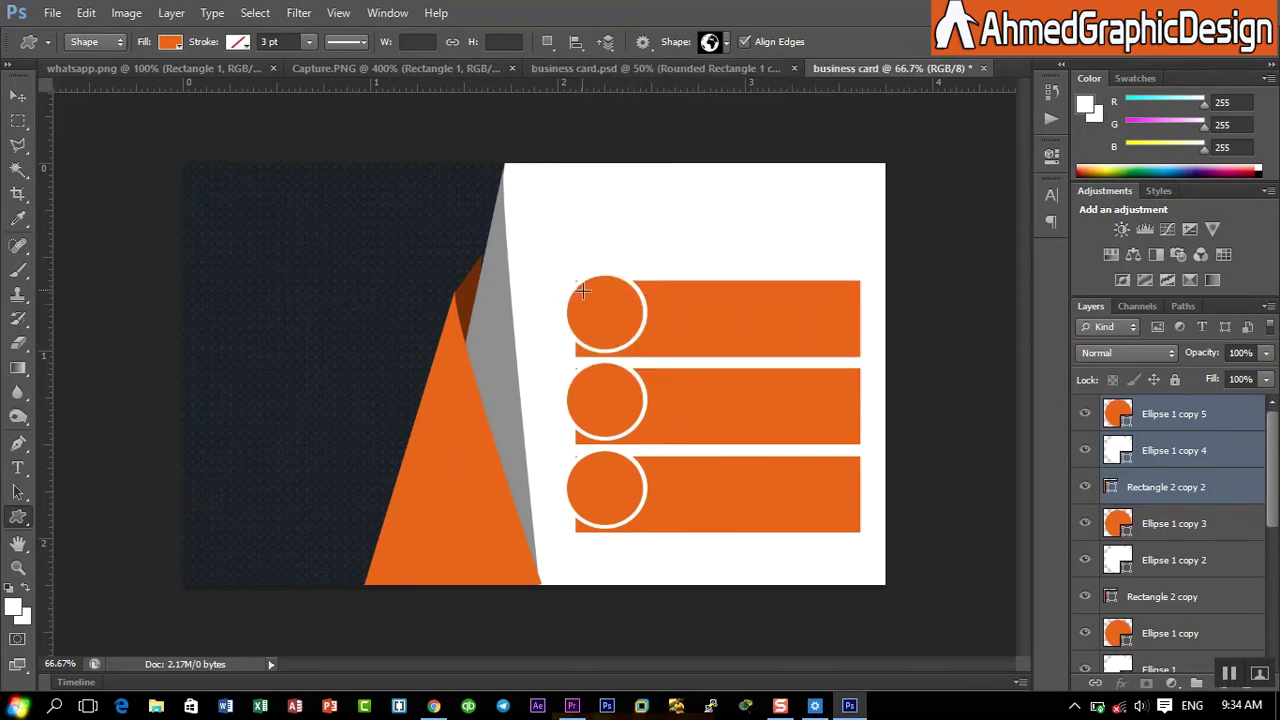
{"action": "left_click_drag", "start_coordinate": [582, 290], "coordinate": [625, 335]}
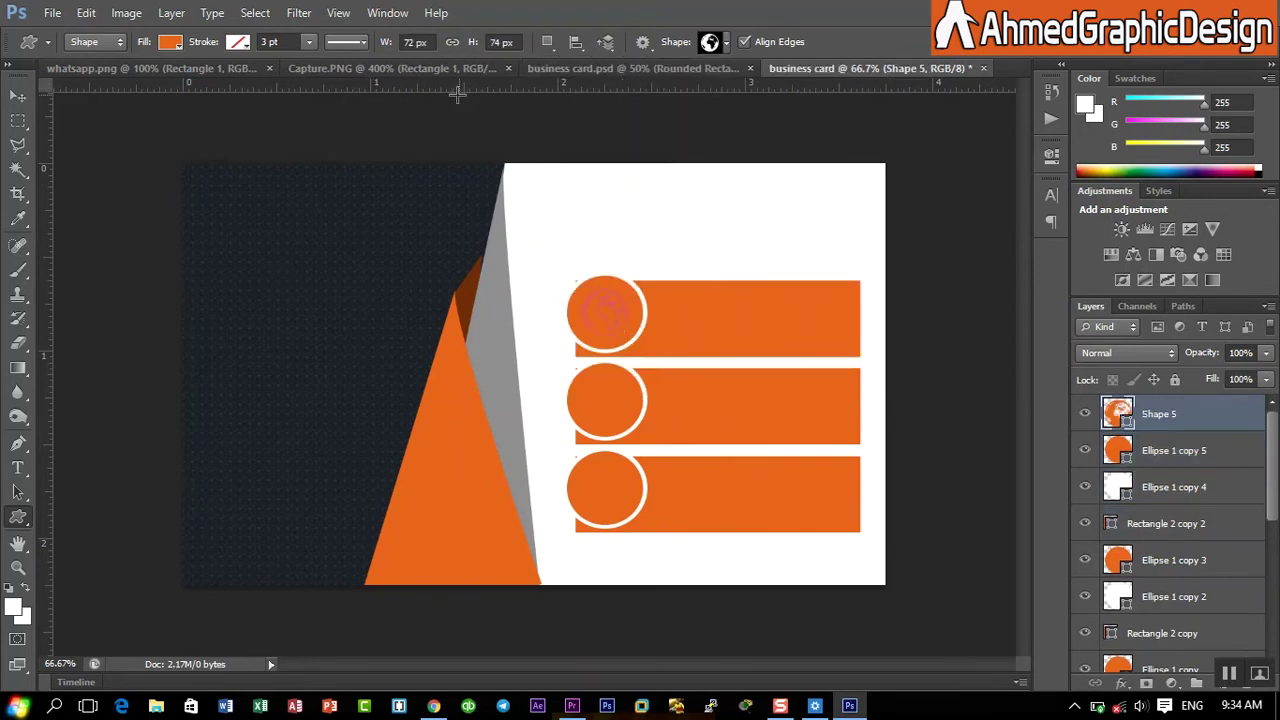
- Fill the globe white and enlarge it to about 129% from its centre
{"action": "left_click", "coordinate": [171, 43]}
{"action": "left_click", "coordinate": [91, 131]}
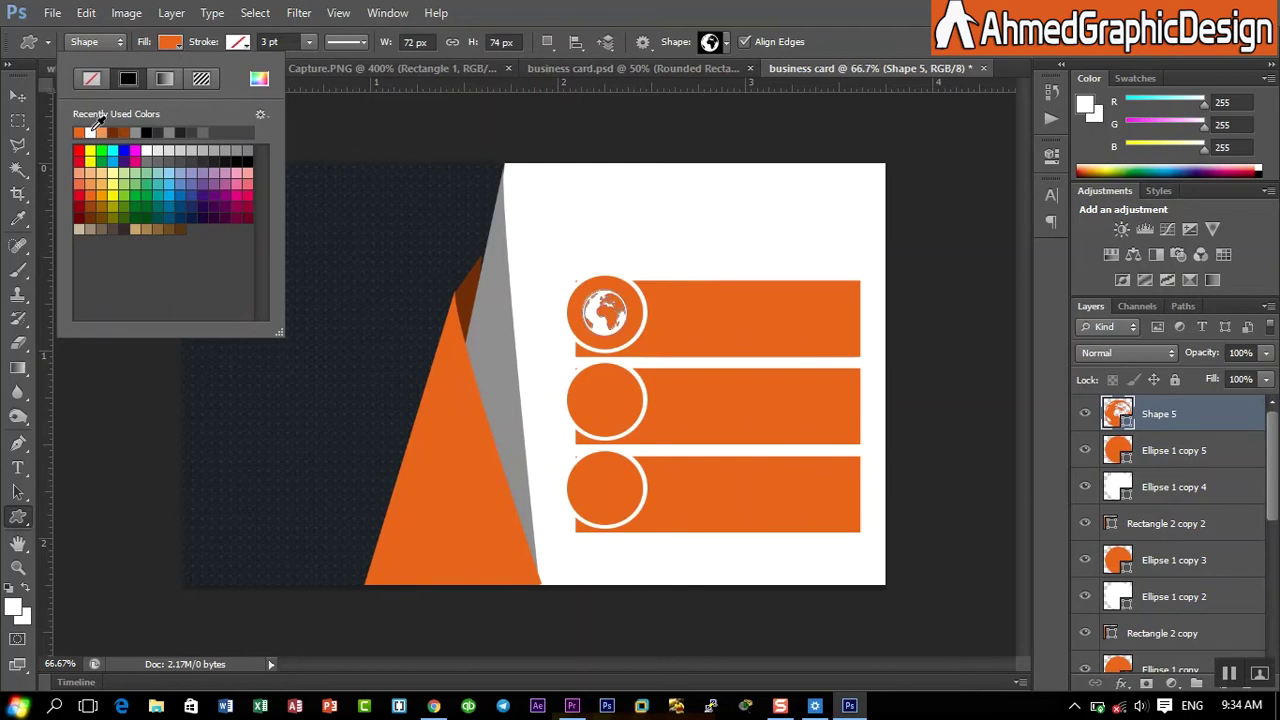
{"action": "left_click", "coordinate": [845, 8]}
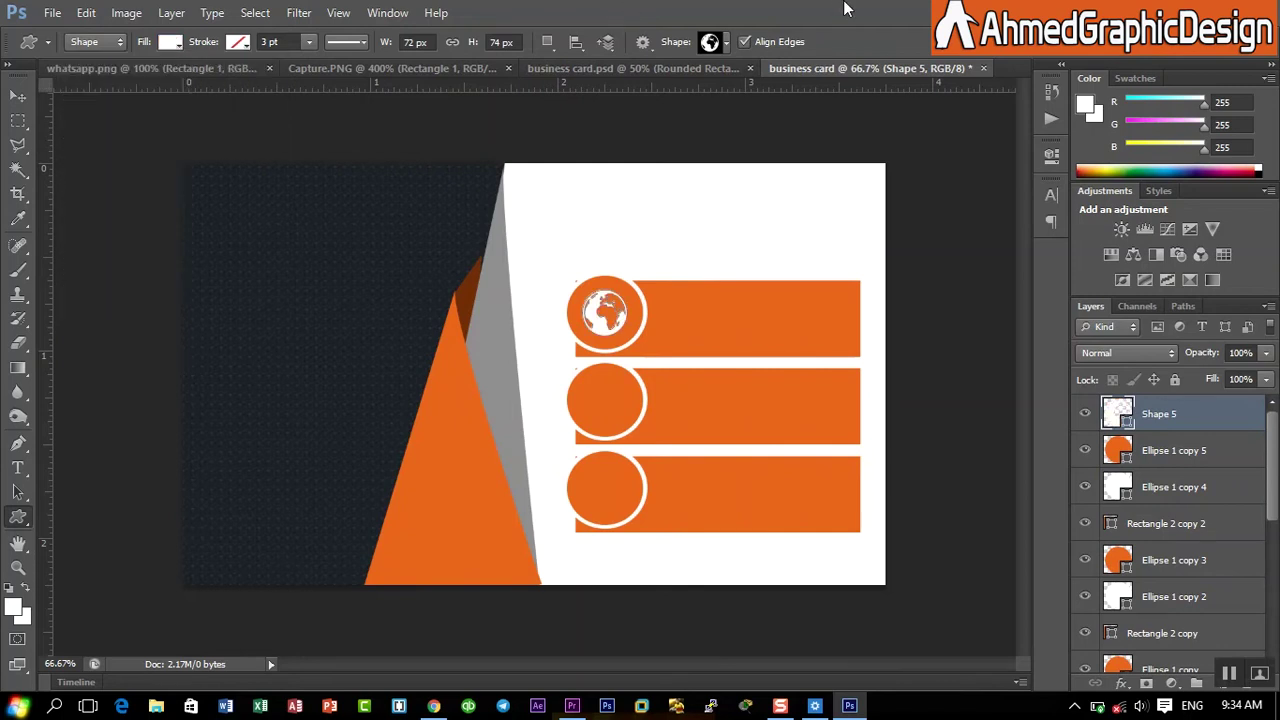
{"action": "left_click", "coordinate": [96, 10]}
{"action": "left_click", "coordinate": [190, 358]}
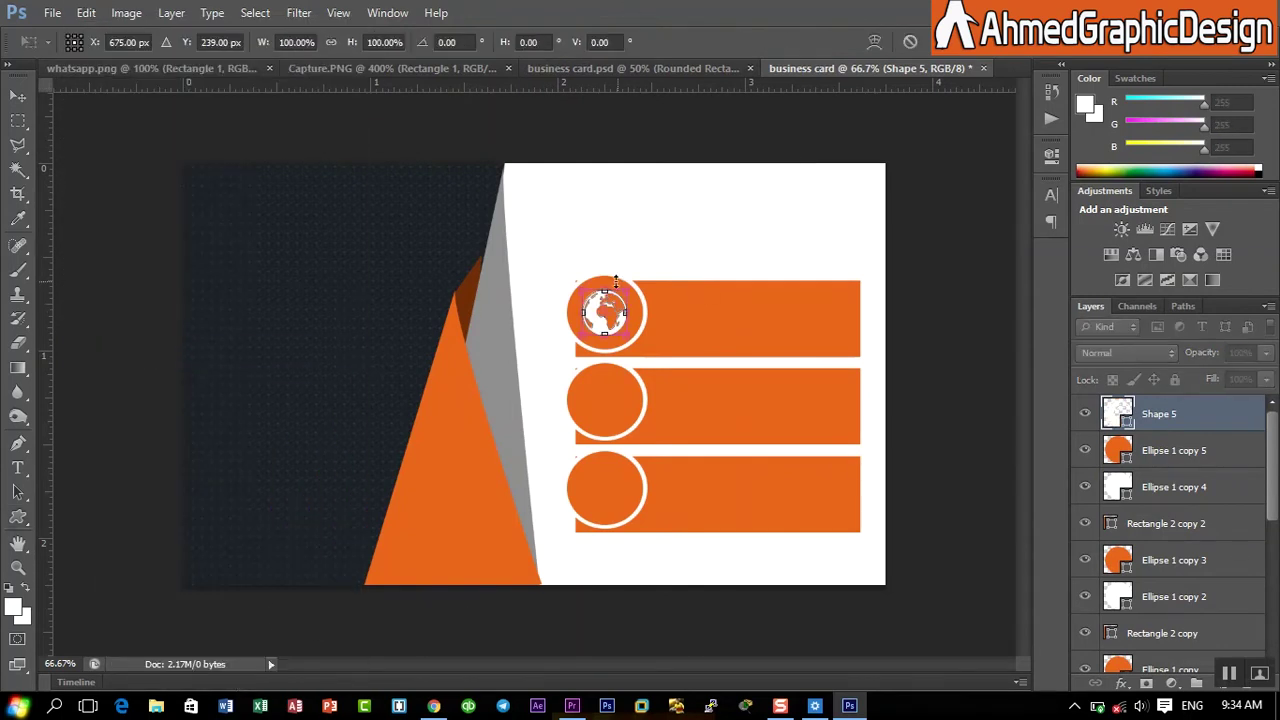
{"action": "left_click_drag", "start_coordinate": [578, 286], "coordinate": [572, 278]}
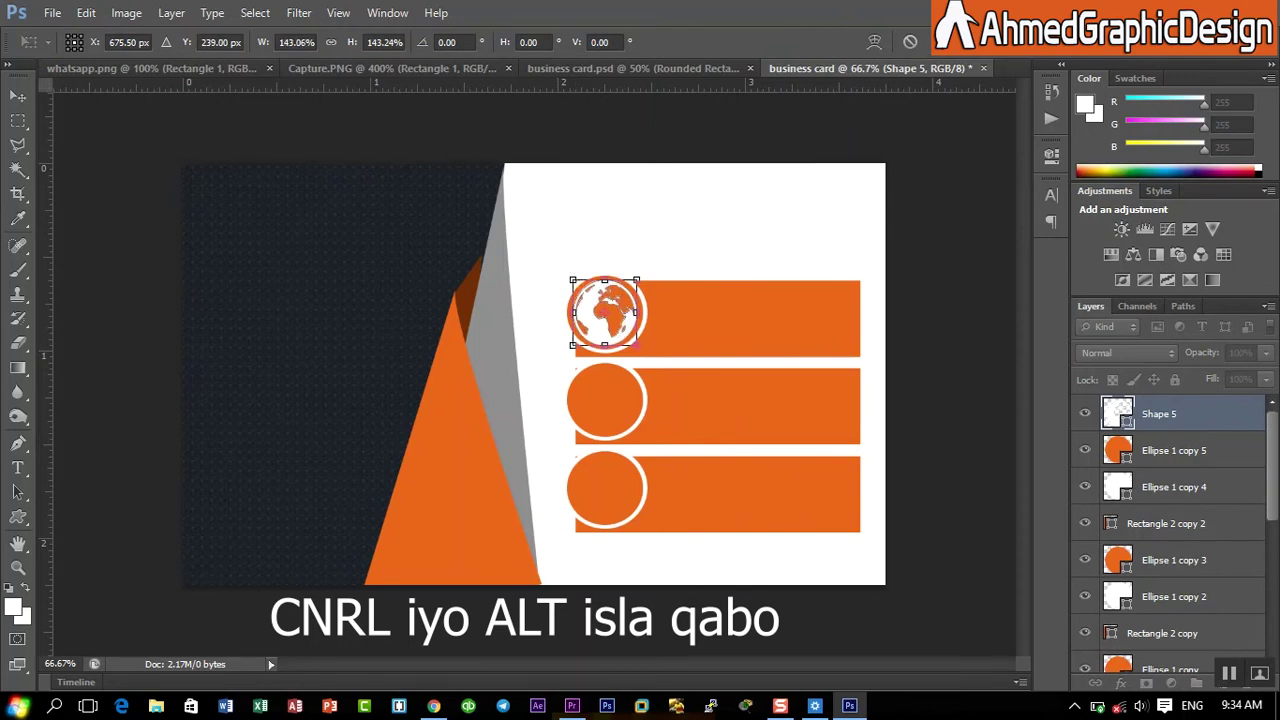
{"action": "key", "text": "Return"}
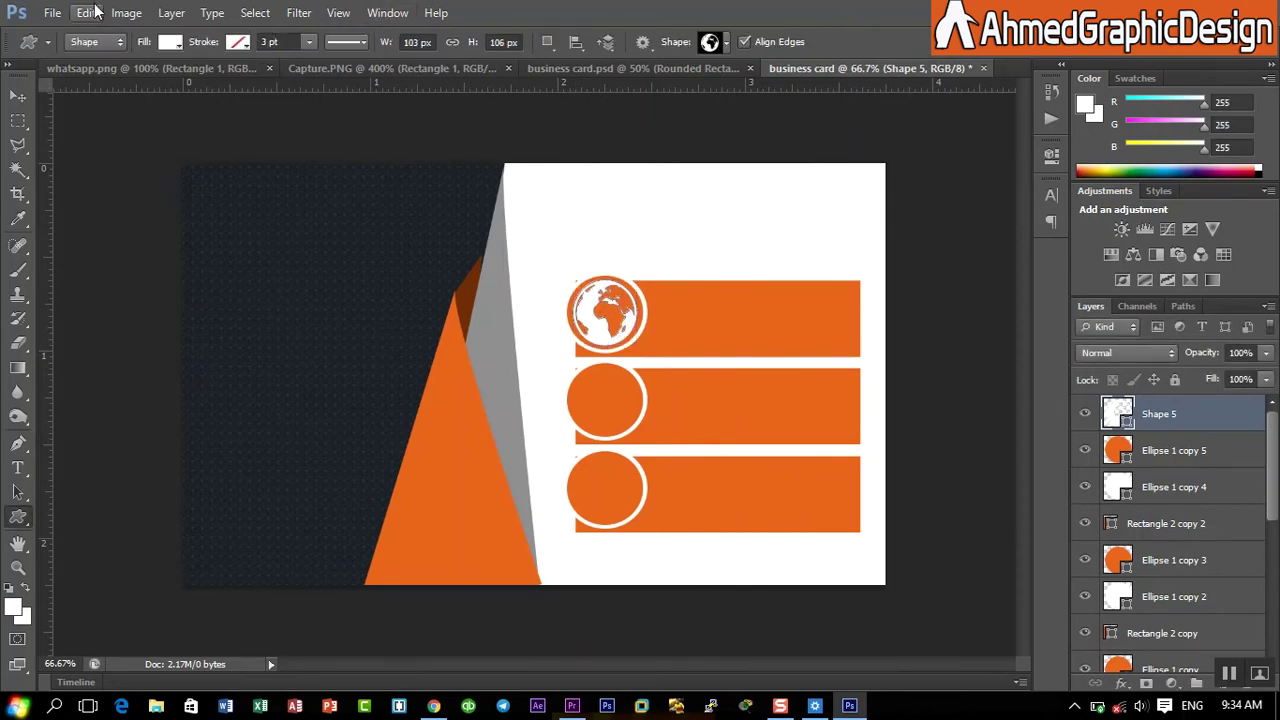
- Draw the envelope custom shape, about 92 × 68 px, over the middle orange circle
{"action": "left_click", "coordinate": [726, 44]}
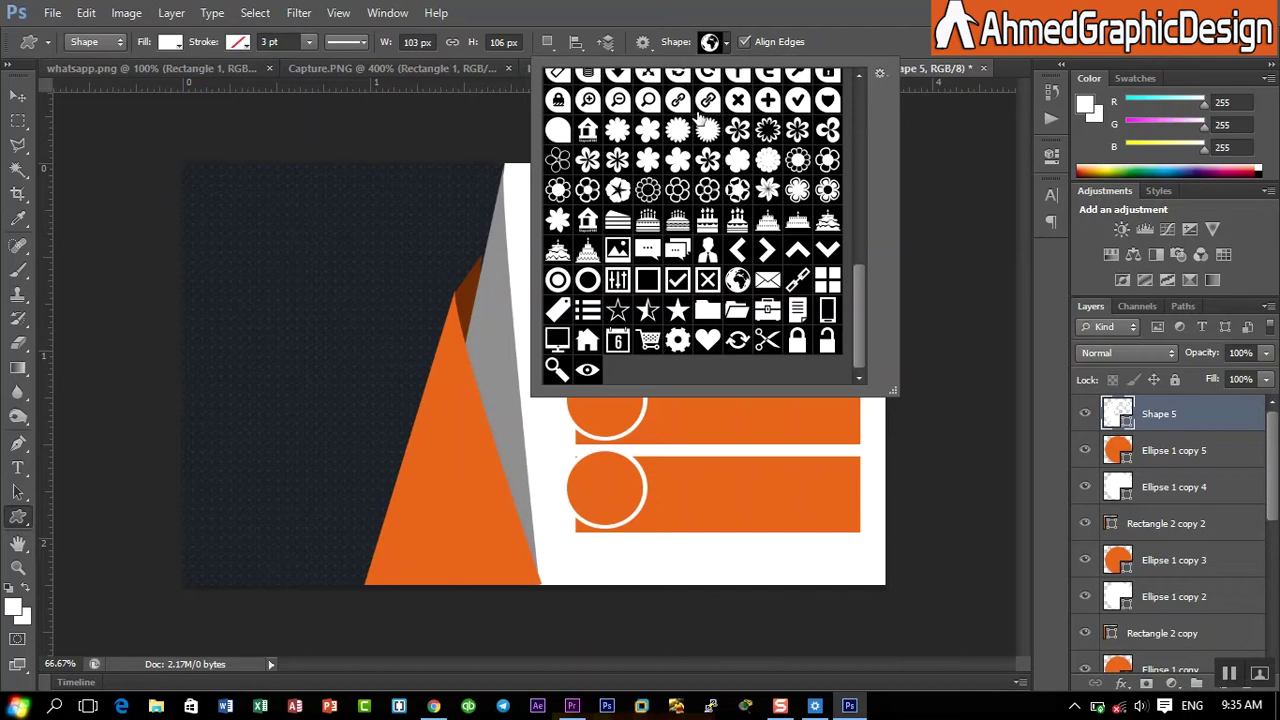
{"action": "left_click", "coordinate": [768, 281]}
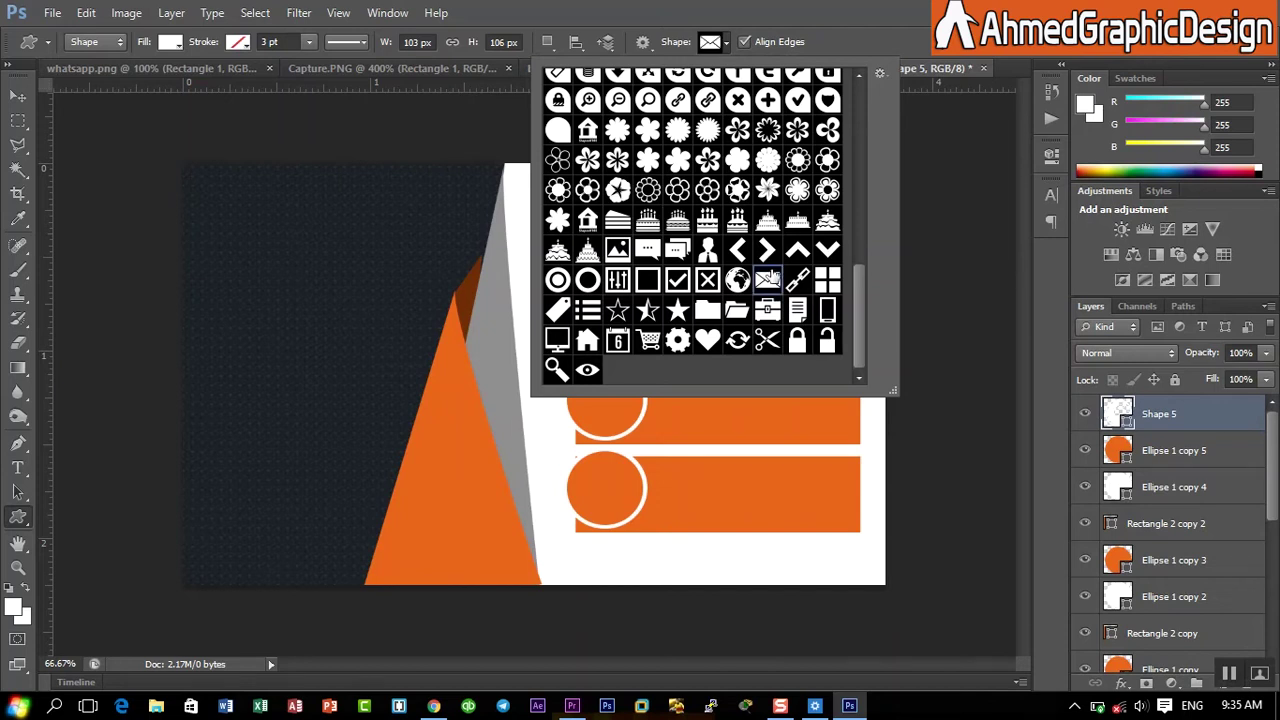
{"action": "key", "text": "Return"}
{"action": "left_click_drag", "start_coordinate": [575, 381], "coordinate": [631, 425]}
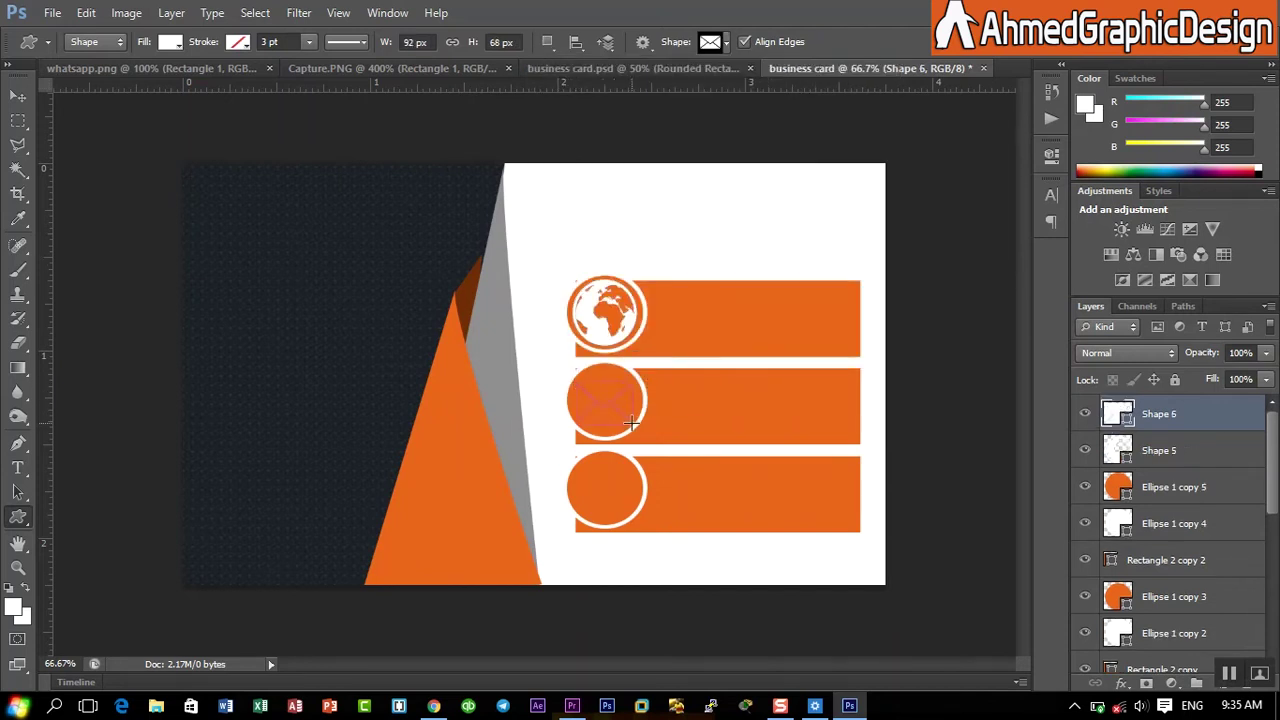
- Drag the WhatsApp icon layer from whatsapp.png onto the business card
{"action": "left_click", "coordinate": [101, 70]}
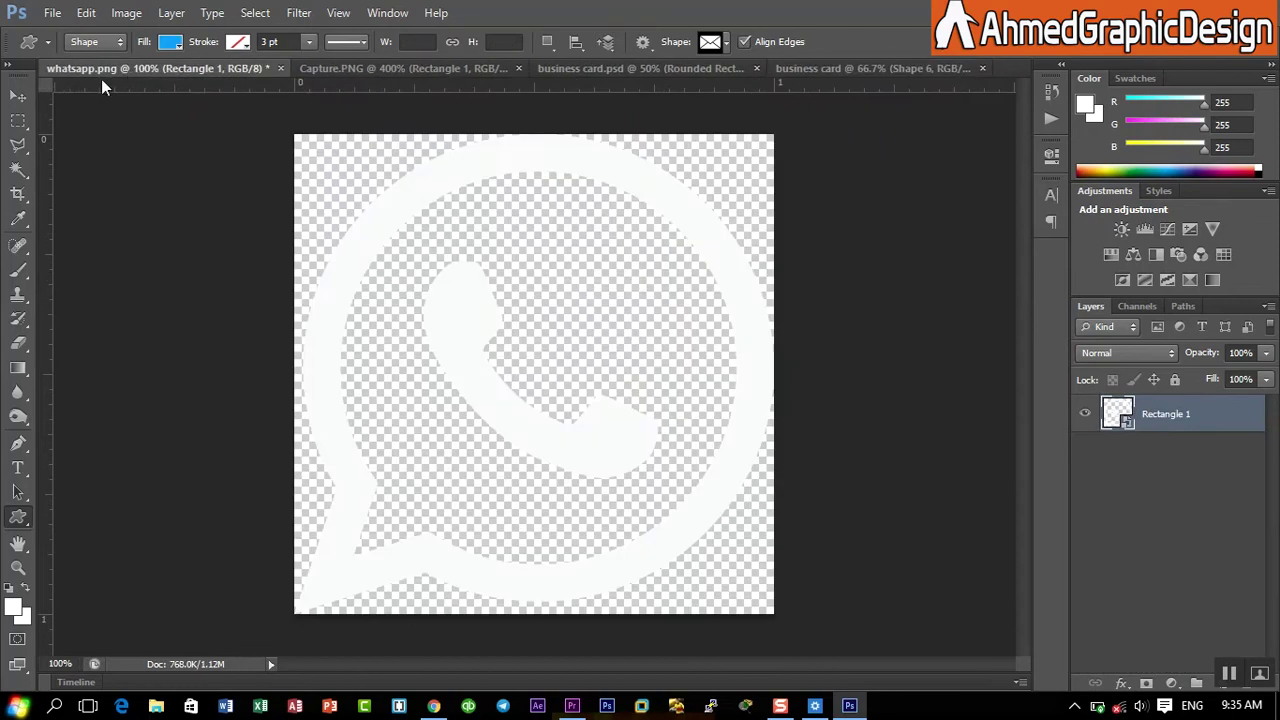
{"action": "left_click", "coordinate": [17, 96]}
{"action": "left_click_drag", "start_coordinate": [466, 266], "coordinate": [672, 350]}
{"action": "left_click_drag", "start_coordinate": [608, 465], "coordinate": [607, 471]}
- Scale the WhatsApp icon down to about 35% and fit it inside the bottom orange circle
{"action": "key", "text": "ctrl+t"}
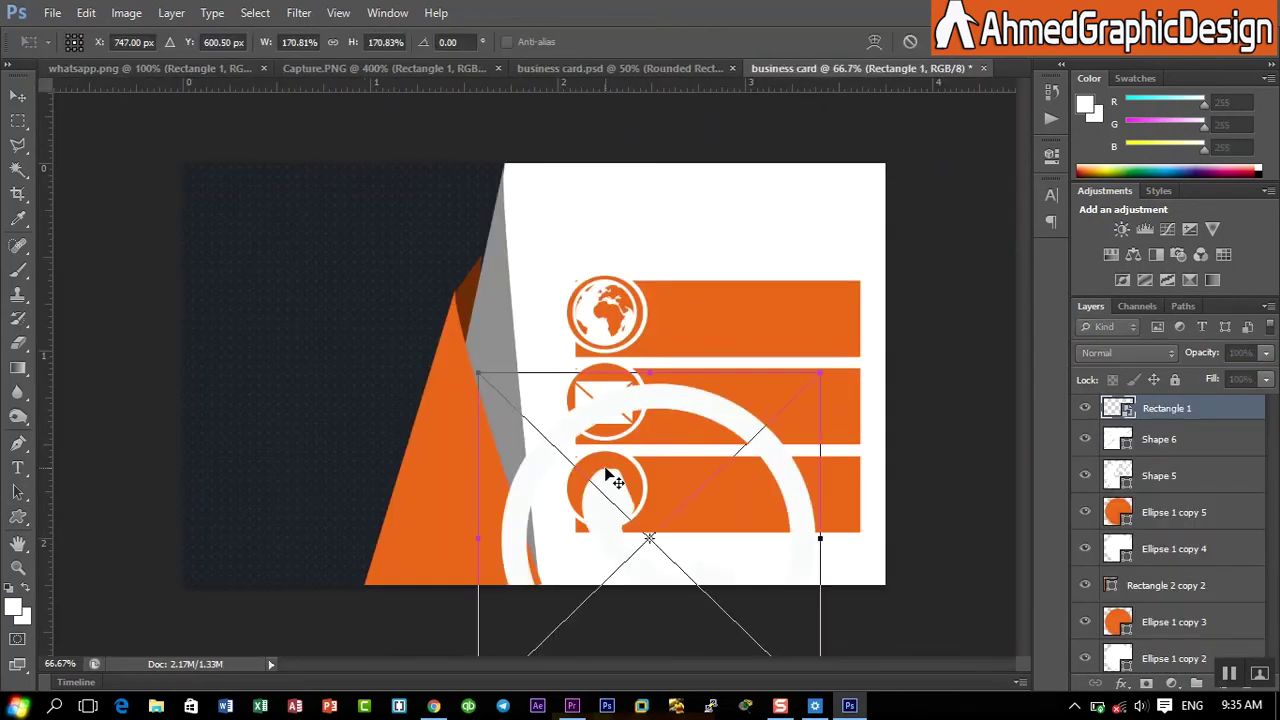
{"action": "left_click_drag", "start_coordinate": [476, 376], "coordinate": [616, 512]}
{"action": "key", "text": "Up"}
{"action": "key", "text": "Up"}
{"action": "key", "text": "Up"}
{"action": "key", "text": "Up"}
{"action": "key", "text": "Up"}
{"action": "key", "text": "Up"}
{"action": "key", "text": "Up"}
{"action": "key", "text": "Up"}
{"action": "key", "text": "Up"}
{"action": "key", "text": "Up"}
{"action": "key", "text": "Up"}
{"action": "key", "text": "Up"}
{"action": "key", "text": "Up"}
{"action": "key", "text": "Up"}
{"action": "key", "text": "Up"}
{"action": "key", "text": "Up"}
{"action": "key", "text": "Up"}
{"action": "key", "text": "Up"}
{"action": "key", "text": "Up"}
{"action": "key", "text": "Up"}
{"action": "key", "text": "Left"}
{"action": "key", "text": "Left"}
{"action": "key", "text": "Left"}
{"action": "key", "text": "Left"}
{"action": "key", "text": "Left"}
{"action": "key", "text": "Left"}
{"action": "key", "text": "Left"}
{"action": "key", "text": "Left"}
{"action": "key", "text": "Left"}
{"action": "key", "text": "Left"}
{"action": "key", "text": "Left"}
{"action": "key", "text": "Left"}
{"action": "key", "text": "Left"}
{"action": "key", "text": "Left"}
{"action": "key", "text": "Left"}
{"action": "key", "text": "Left"}
{"action": "key", "text": "Left"}
{"action": "key", "text": "Left"}
{"action": "key", "text": "Left"}
{"action": "key", "text": "Left"}
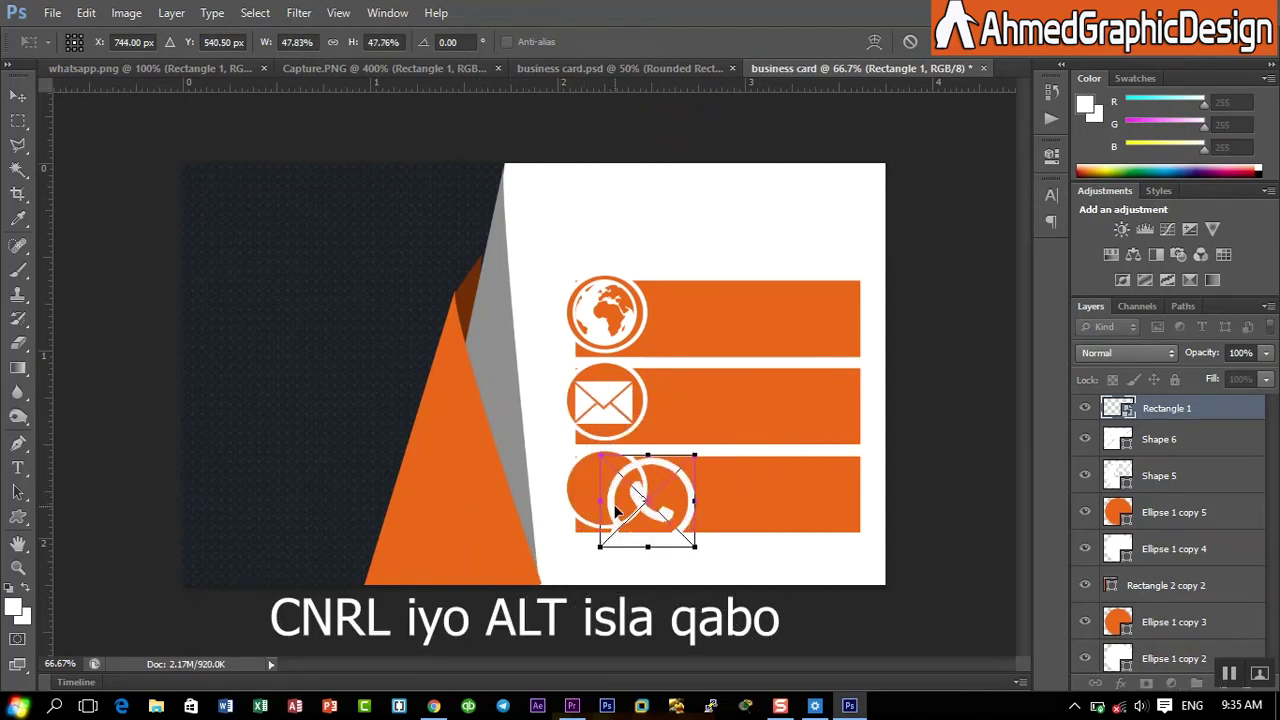
{"action": "key", "text": "Left"}
{"action": "key", "text": "Left"}
{"action": "key", "text": "Left"}
{"action": "key", "text": "Left"}
{"action": "key", "text": "Left"}
{"action": "key", "text": "Left"}
{"action": "key", "text": "Left"}
{"action": "key", "text": "Left"}
{"action": "key", "text": "Left"}
{"action": "key", "text": "Left"}
{"action": "key", "text": "Left"}
{"action": "key", "text": "Left"}
{"action": "key", "text": "Left"}
{"action": "key", "text": "Left"}
{"action": "key", "text": "Left"}
{"action": "key", "text": "Left"}
{"action": "key", "text": "Left"}
{"action": "key", "text": "Left"}
{"action": "key", "text": "Left"}
{"action": "key", "text": "Left"}
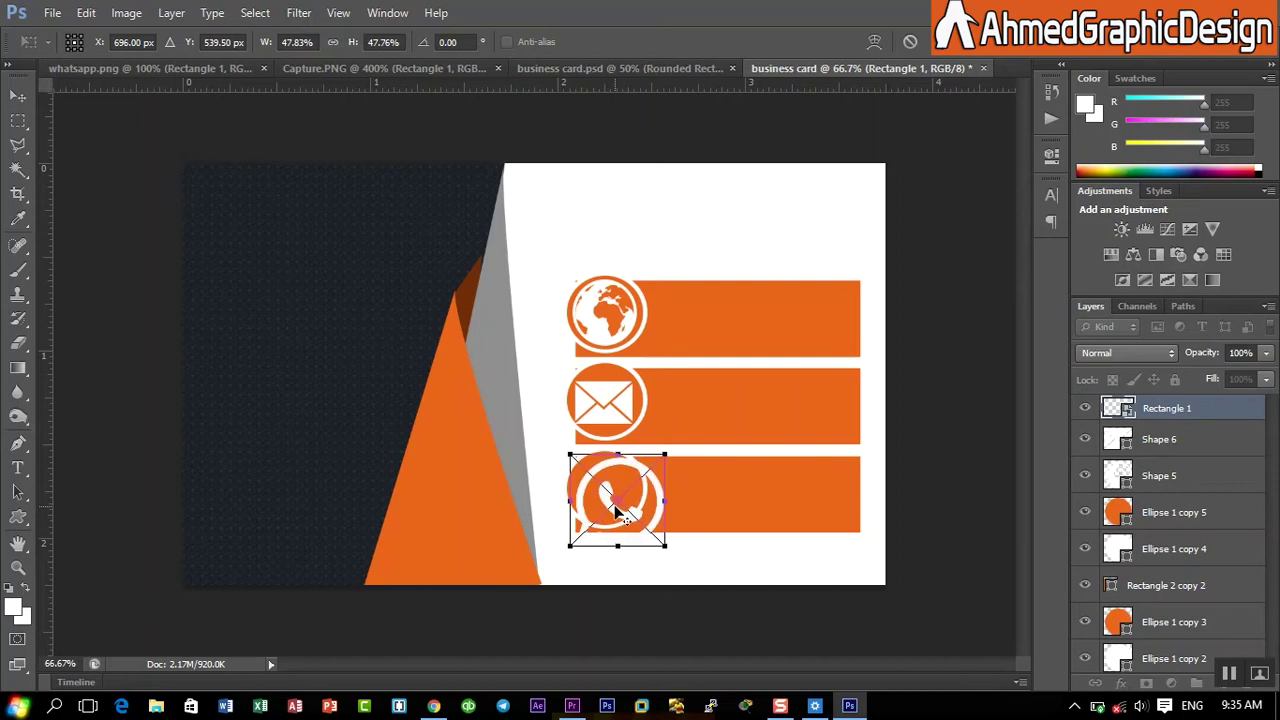
{"action": "key", "text": "Up"}
{"action": "key", "text": "Up"}
{"action": "key", "text": "Up"}
{"action": "key", "text": "Up"}
{"action": "key", "text": "Up"}
{"action": "key", "text": "Up"}
{"action": "key", "text": "Up"}
{"action": "key", "text": "Up"}
{"action": "key", "text": "Up"}
{"action": "key", "text": "Up"}
{"action": "key", "text": "Up"}
{"action": "key", "text": "Up"}
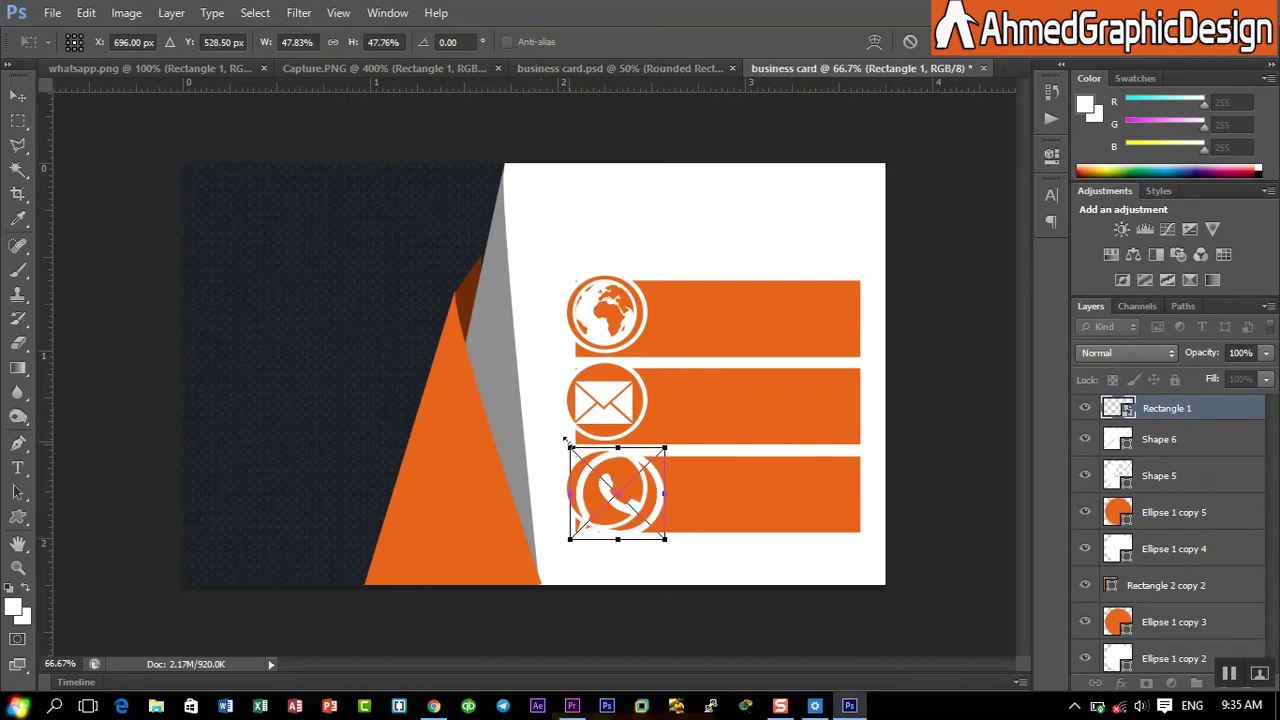
{"action": "left_click_drag", "start_coordinate": [566, 440], "coordinate": [578, 457]}
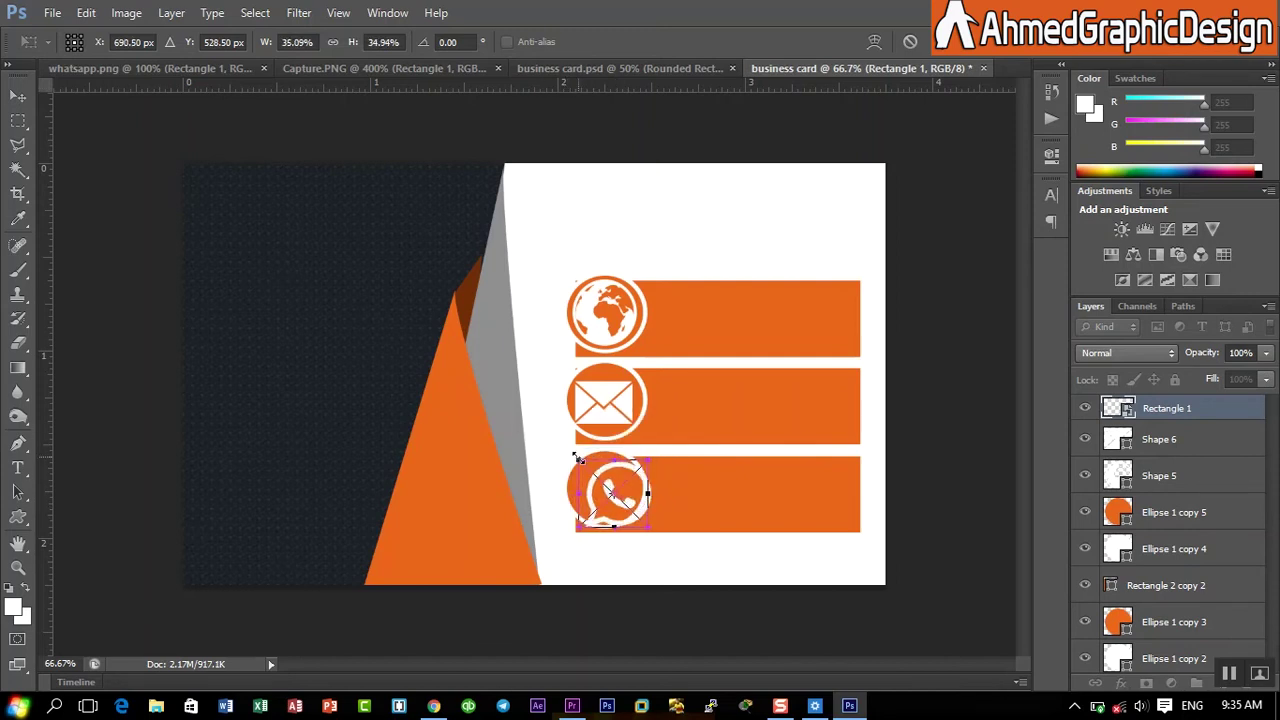
{"action": "key", "text": "Left"}
{"action": "key", "text": "Left"}
{"action": "key", "text": "Left"}
{"action": "key", "text": "Left"}
{"action": "key", "text": "Left"}
{"action": "key", "text": "Left"}
{"action": "key", "text": "Left"}
{"action": "key", "text": "Left"}
{"action": "key", "text": "Left"}
{"action": "key", "text": "Left"}
{"action": "key", "text": "Left"}
{"action": "key", "text": "Left"}
{"action": "key", "text": "Left"}
{"action": "key", "text": "Left"}
{"action": "key", "text": "Left"}
{"action": "key", "text": "Left"}
{"action": "key", "text": "Left"}
{"action": "key", "text": "Left"}
{"action": "key", "text": "Left"}
{"action": "key", "text": "Up"}
{"action": "key", "text": "Up"}
{"action": "key", "text": "Up"}
{"action": "key", "text": "Up"}
{"action": "key", "text": "Up"}
{"action": "key", "text": "Up"}
{"action": "key", "text": "Up"}
{"action": "key", "text": "Up"}
{"action": "key", "text": "Up"}
{"action": "key", "text": "Up"}
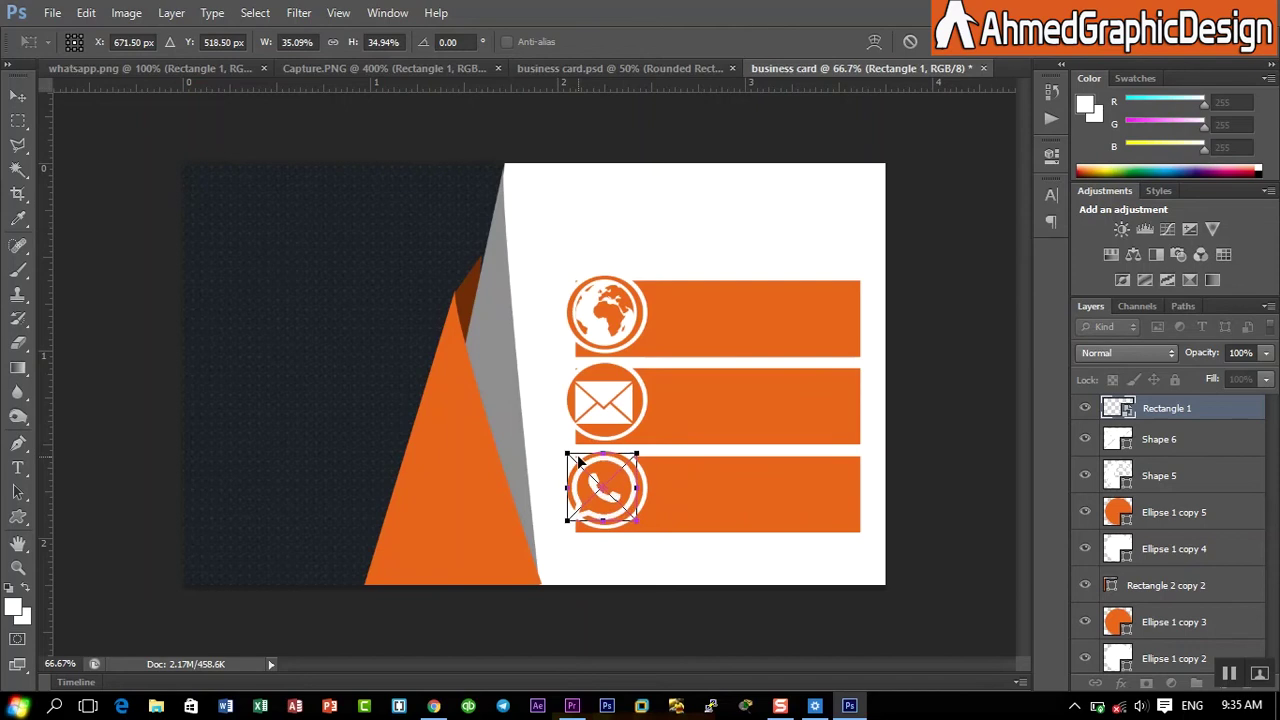
{"action": "key", "text": "Right"}
{"action": "key", "text": "Down"}
{"action": "key", "text": "Return"}
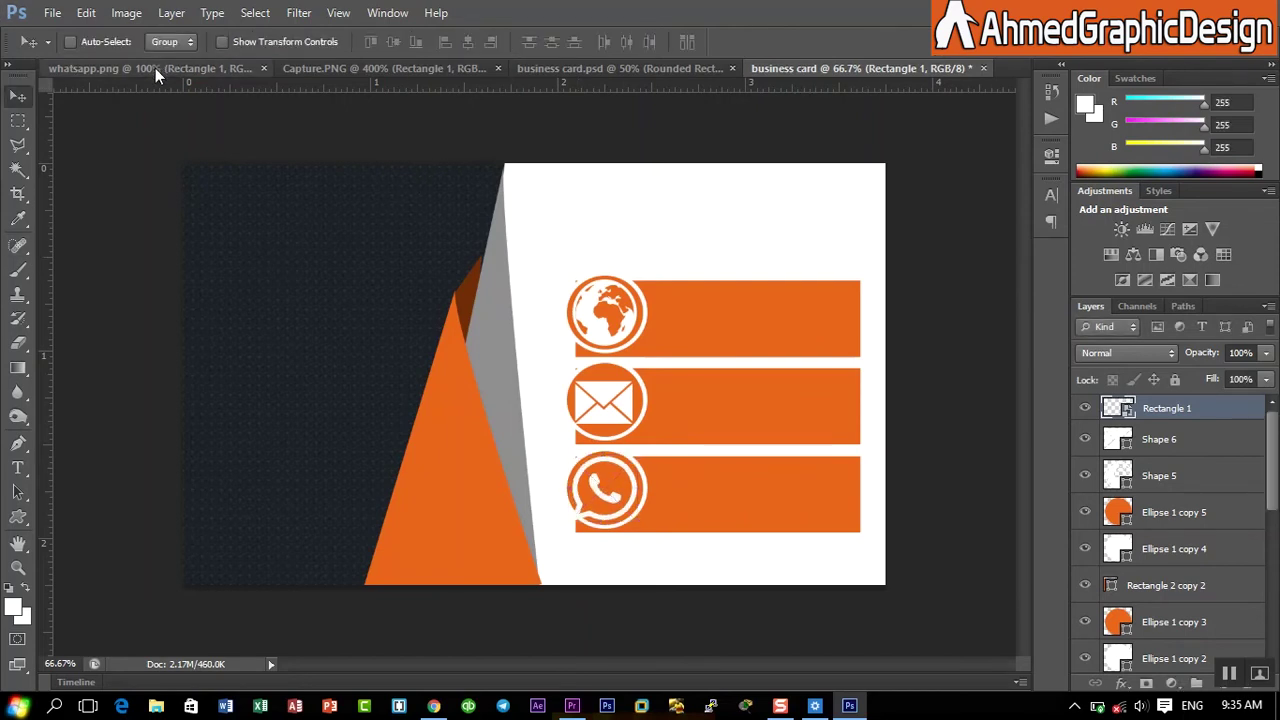
- Bring the Techshiil logo from Capture.PNG onto the dark panel and enlarge it to about 81.5%
{"action": "left_click", "coordinate": [314, 69]}
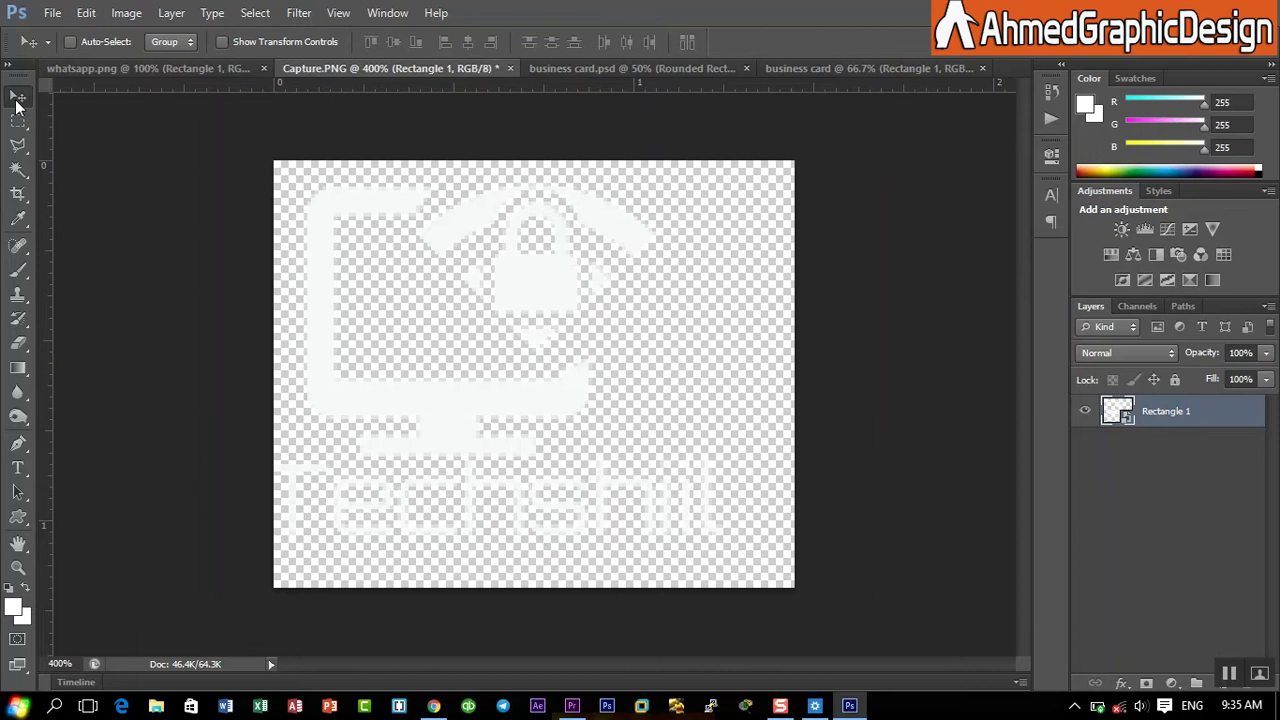
{"action": "mouse_move", "coordinate": [420, 270]}
{"action": "left_mouse_down"}
{"action": "mouse_move", "coordinate": [737, 200]}
{"action": "mouse_move", "coordinate": [836, 72]}
{"action": "mouse_move", "coordinate": [318, 357]}
{"action": "mouse_move", "coordinate": [280, 365]}
{"action": "left_mouse_up"}
{"action": "left_click", "coordinate": [86, 13]}
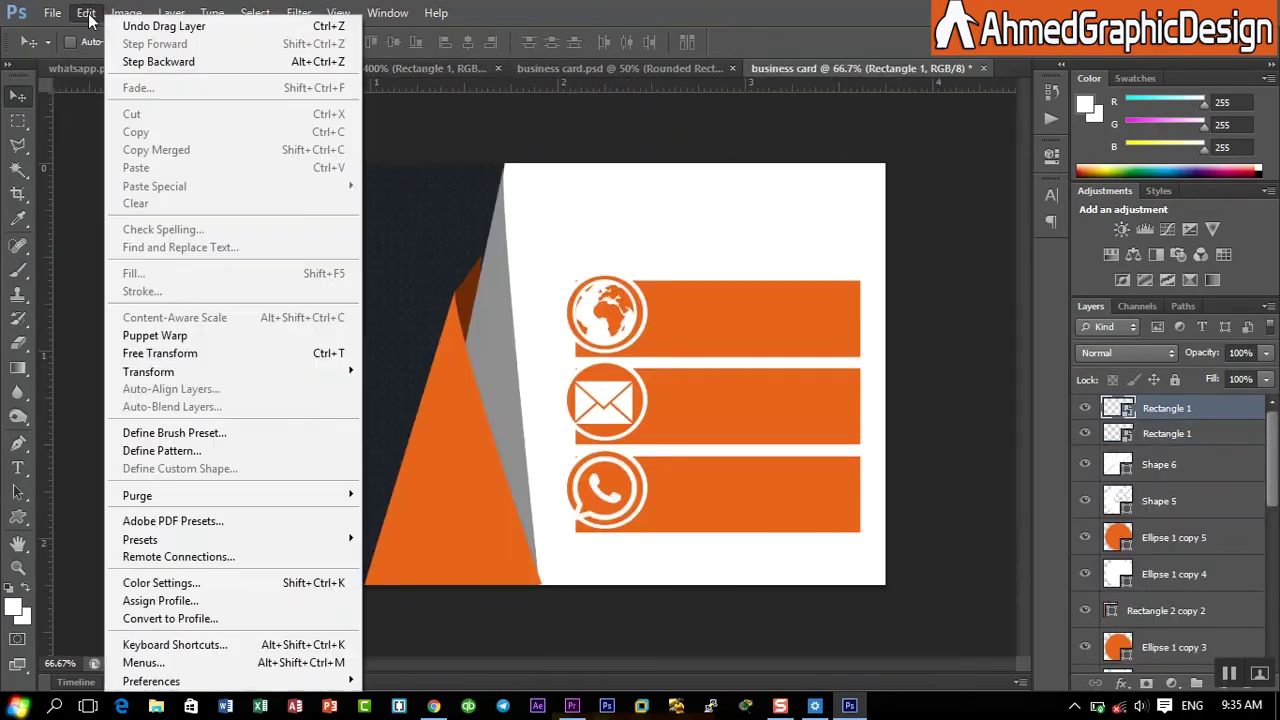
{"action": "left_click", "coordinate": [170, 353]}
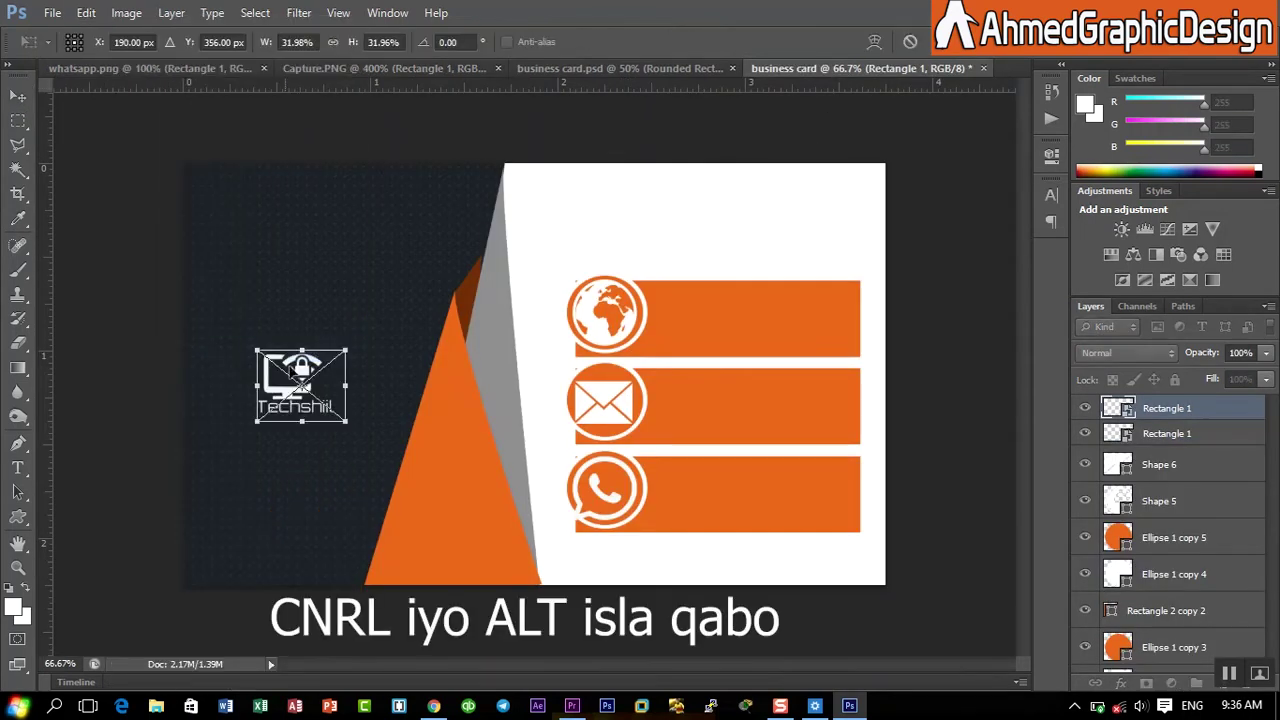
{"action": "left_click_drag", "start_coordinate": [343, 421], "coordinate": [393, 488]}
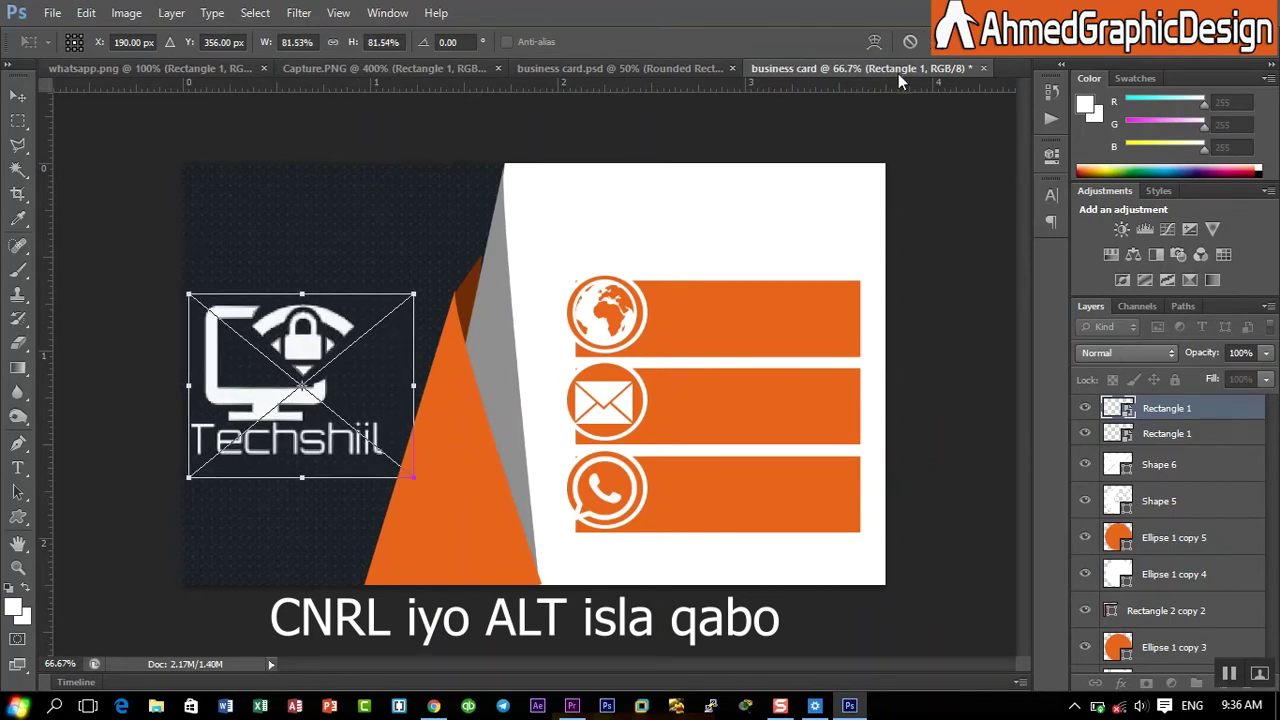
{"action": "key", "text": "Return"}
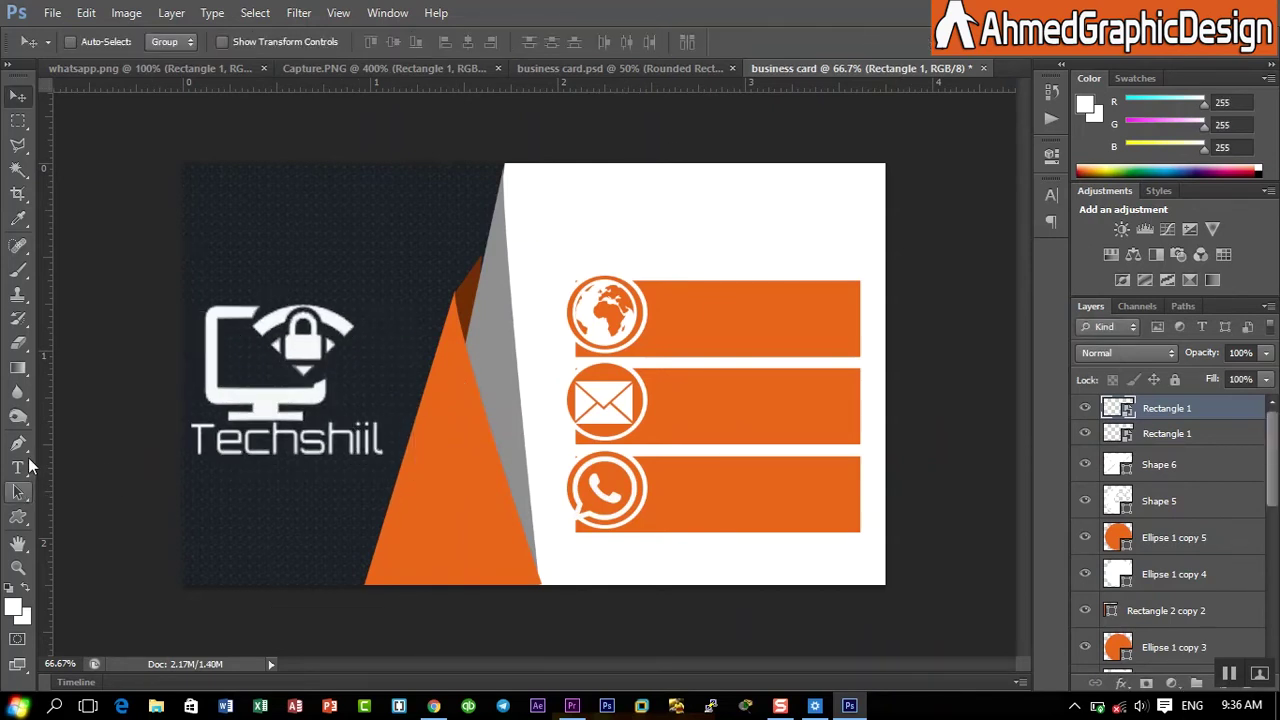
{"action": "left_click", "coordinate": [573, 172]}
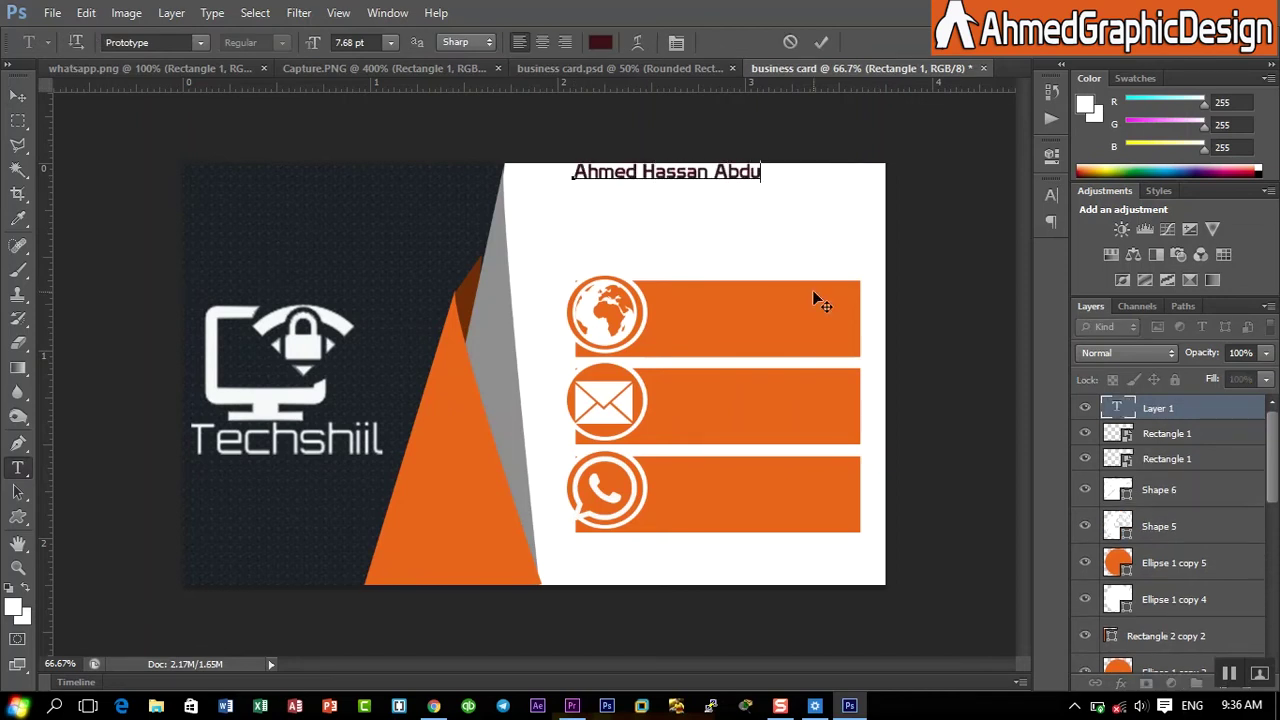
- Commit the name text at the card's top and enlarge it to 11.32 pt
{"action": "left_click", "coordinate": [828, 38]}
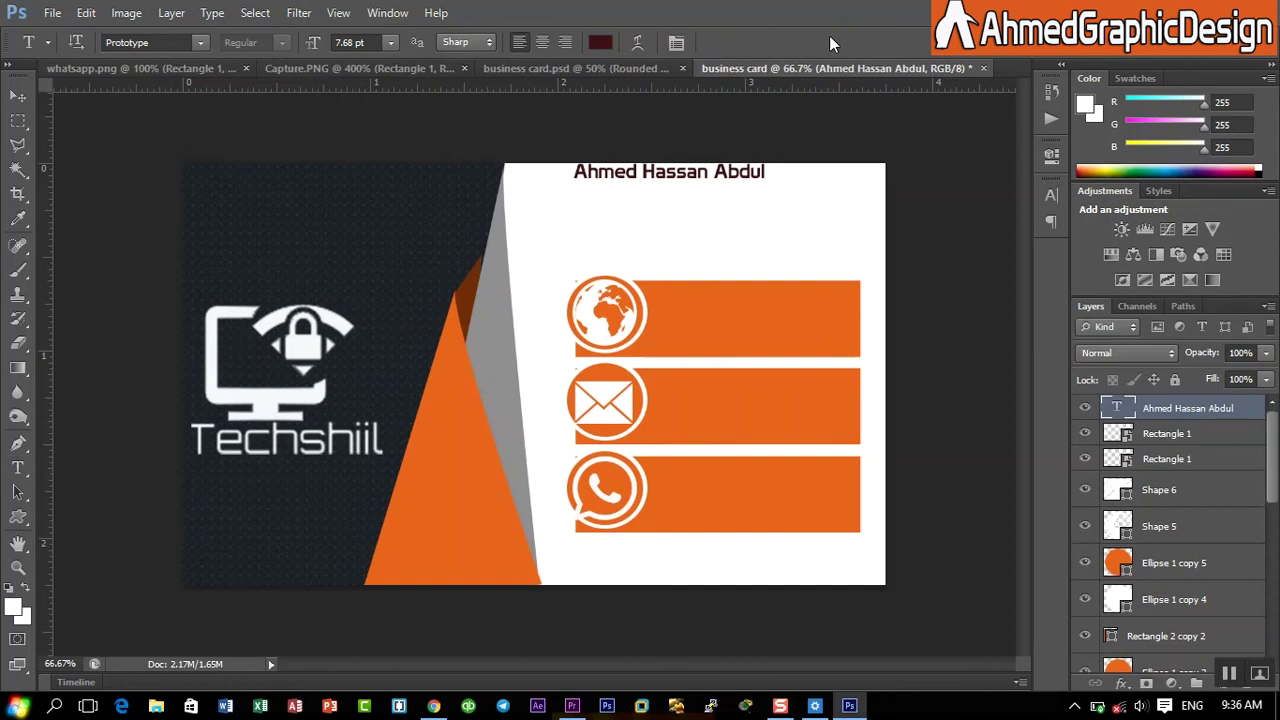
{"action": "key", "text": "ctrl+t"}
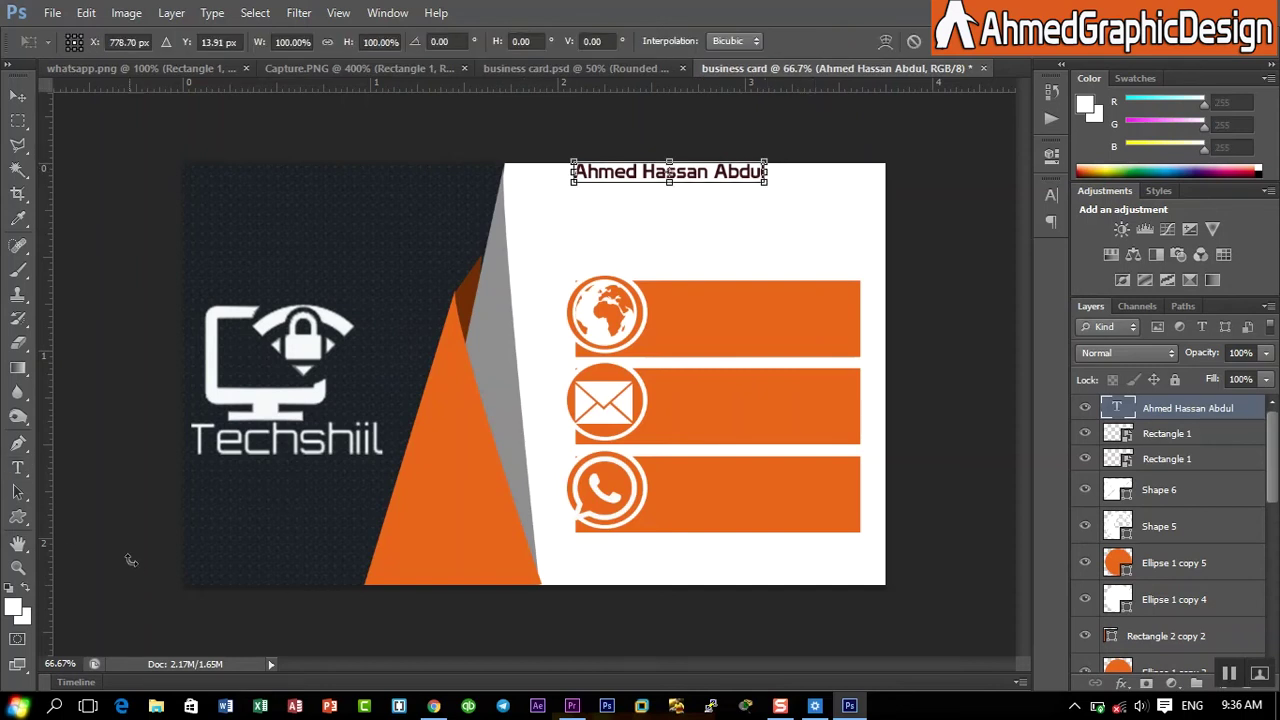
{"action": "left_click_drag", "start_coordinate": [767, 185], "coordinate": [788, 191]}
{"action": "left_click", "coordinate": [941, 50]}
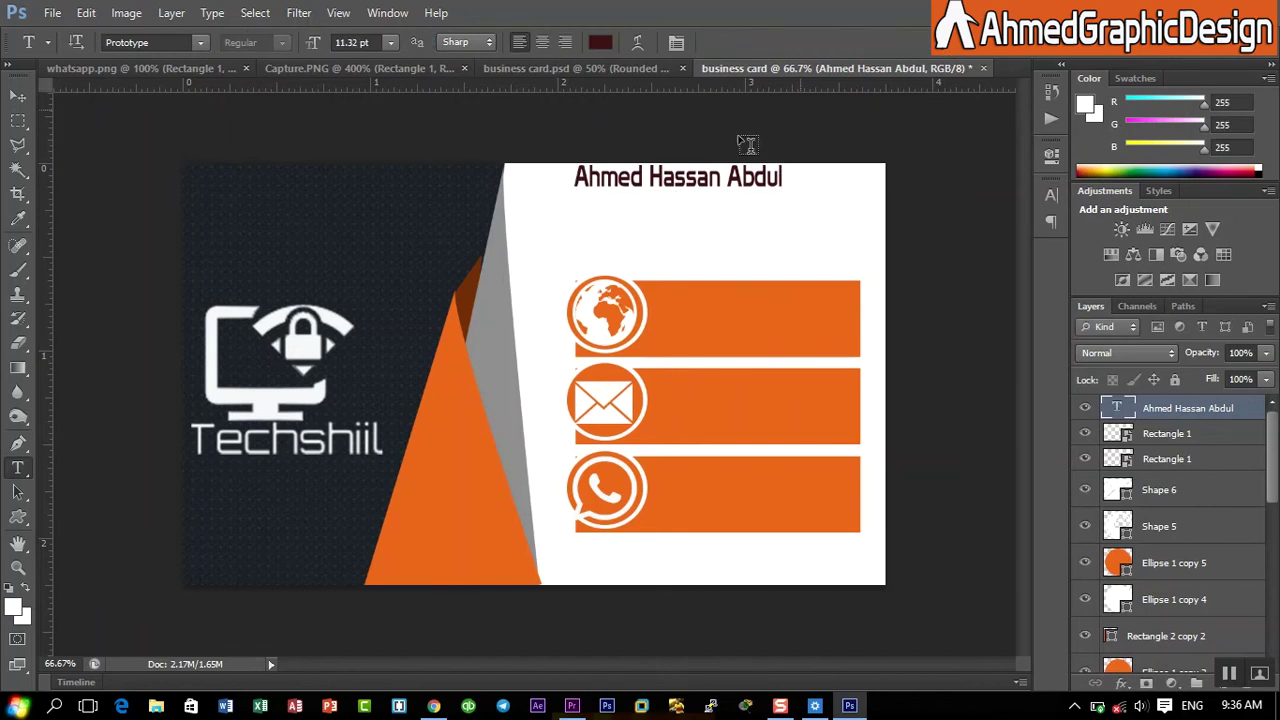
{"action": "key", "text": "ctrl+t"}
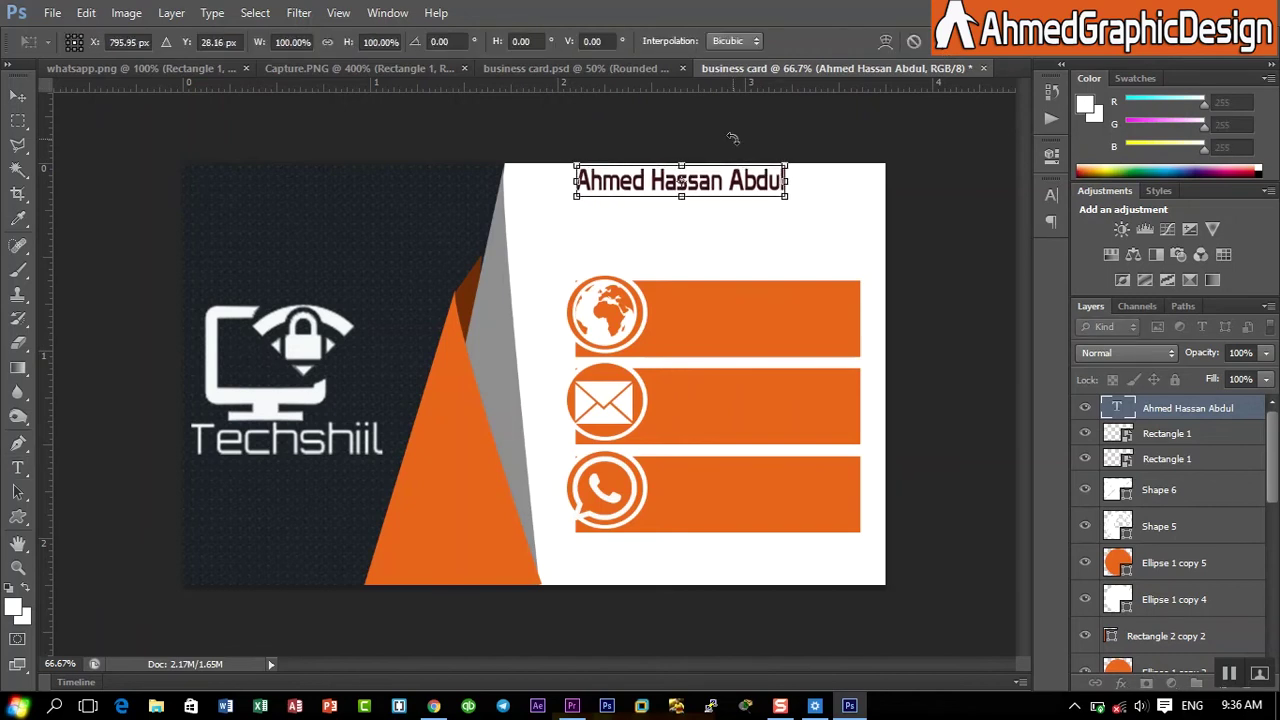
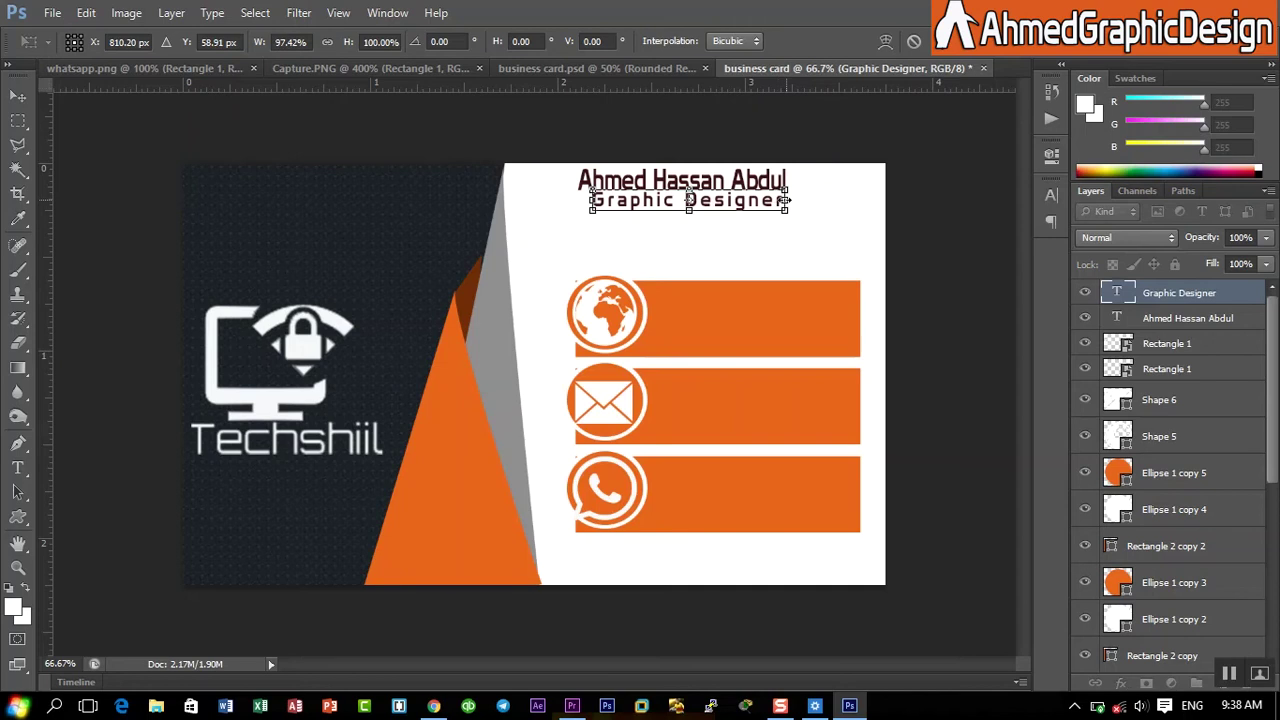
- Narrow the Graphic Designer line under the name to about 92.7% width
{"action": "left_click_drag", "start_coordinate": [789, 200], "coordinate": [779, 200]}
{"action": "key", "text": "Return"}
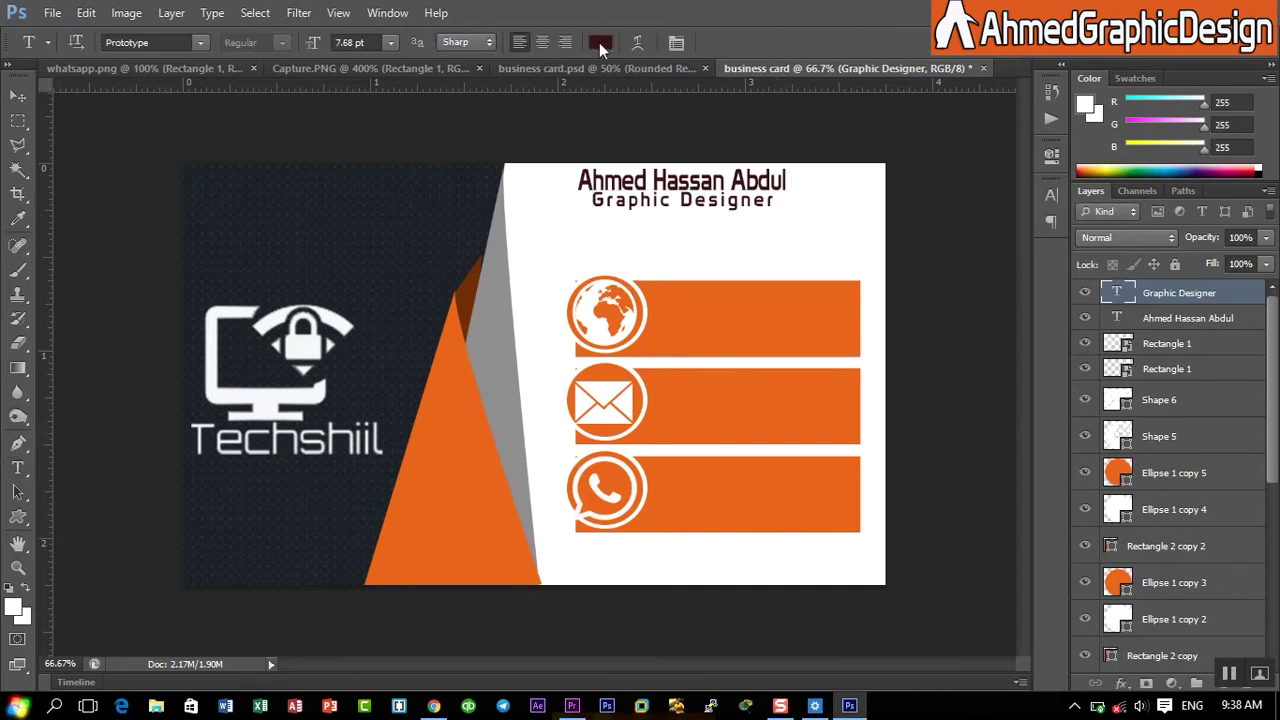
{"action": "left_click", "coordinate": [600, 42]}
{"action": "left_click", "coordinate": [738, 72]}
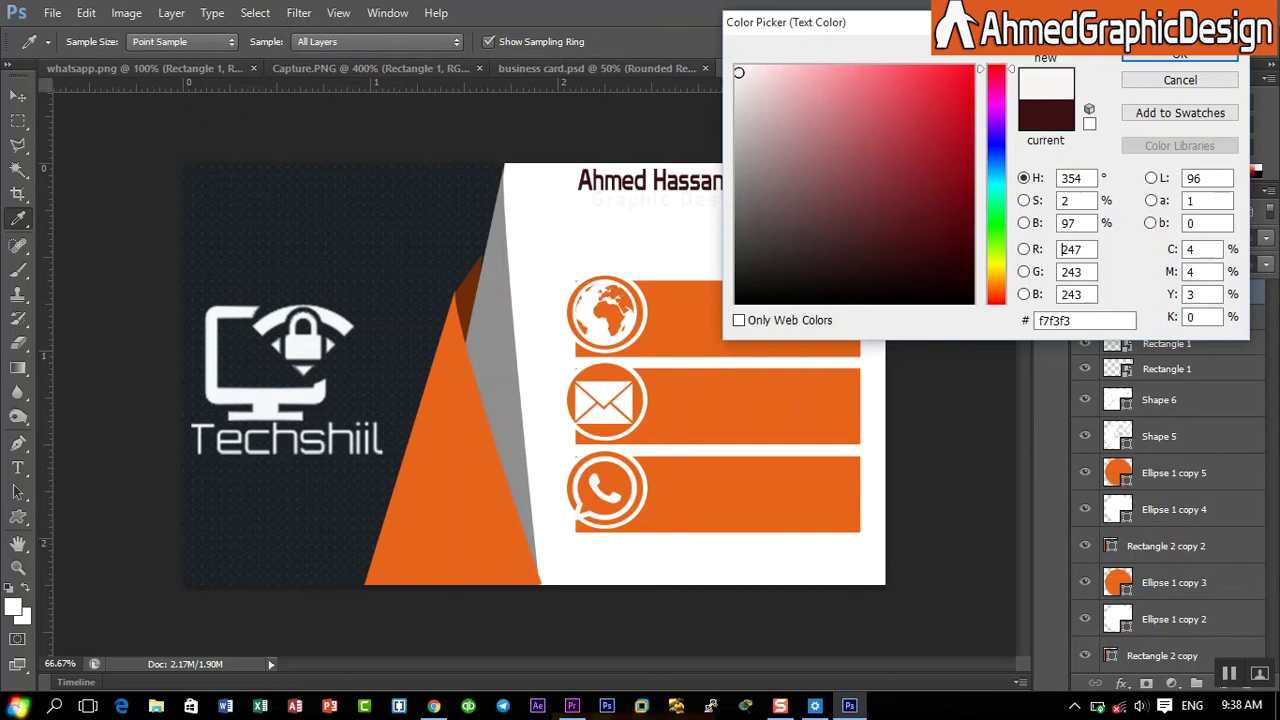
{"action": "left_click", "coordinate": [1182, 58]}
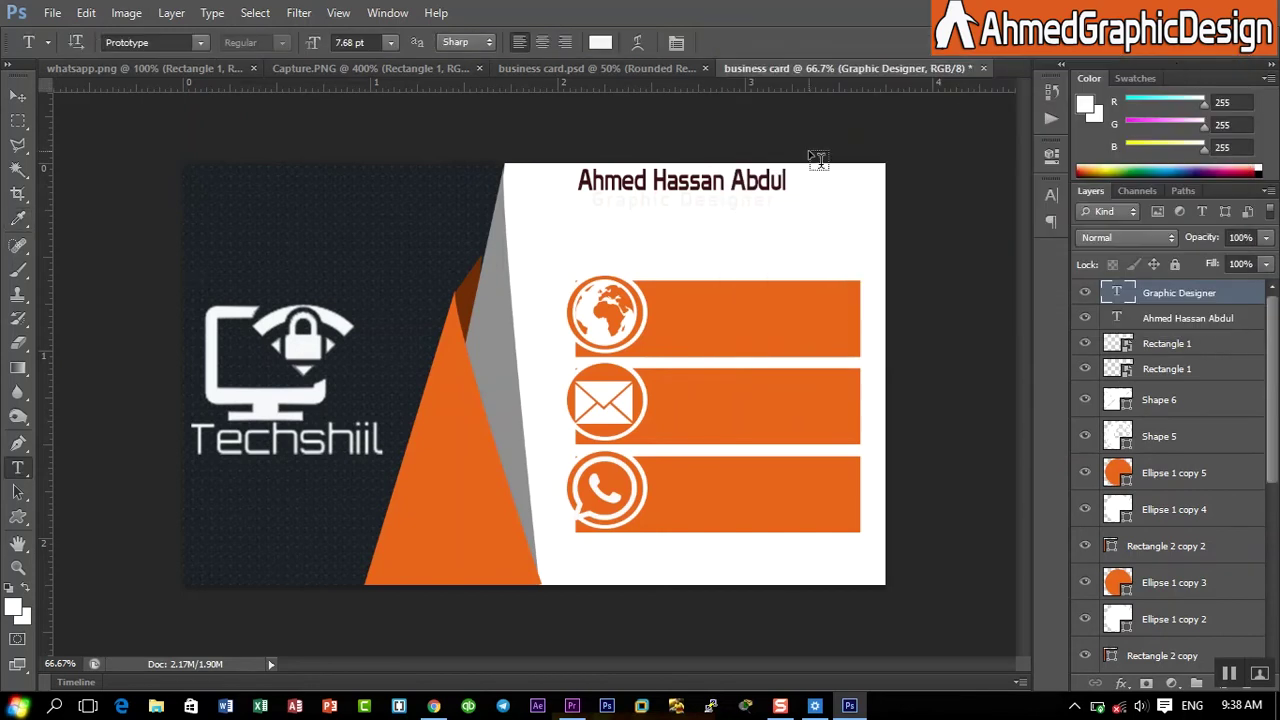
{"action": "left_click", "coordinate": [652, 303]}
{"action": "type", "text": "w"}
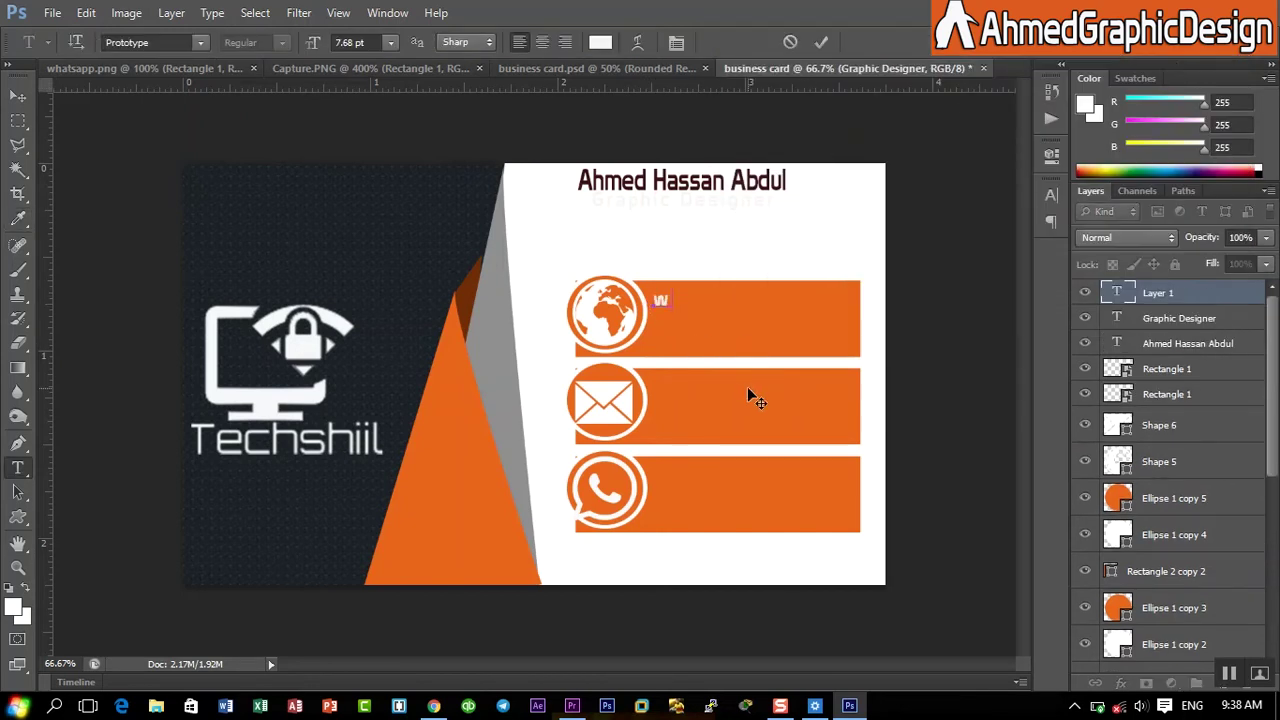
{"action": "type", "text": "ww.techs"}
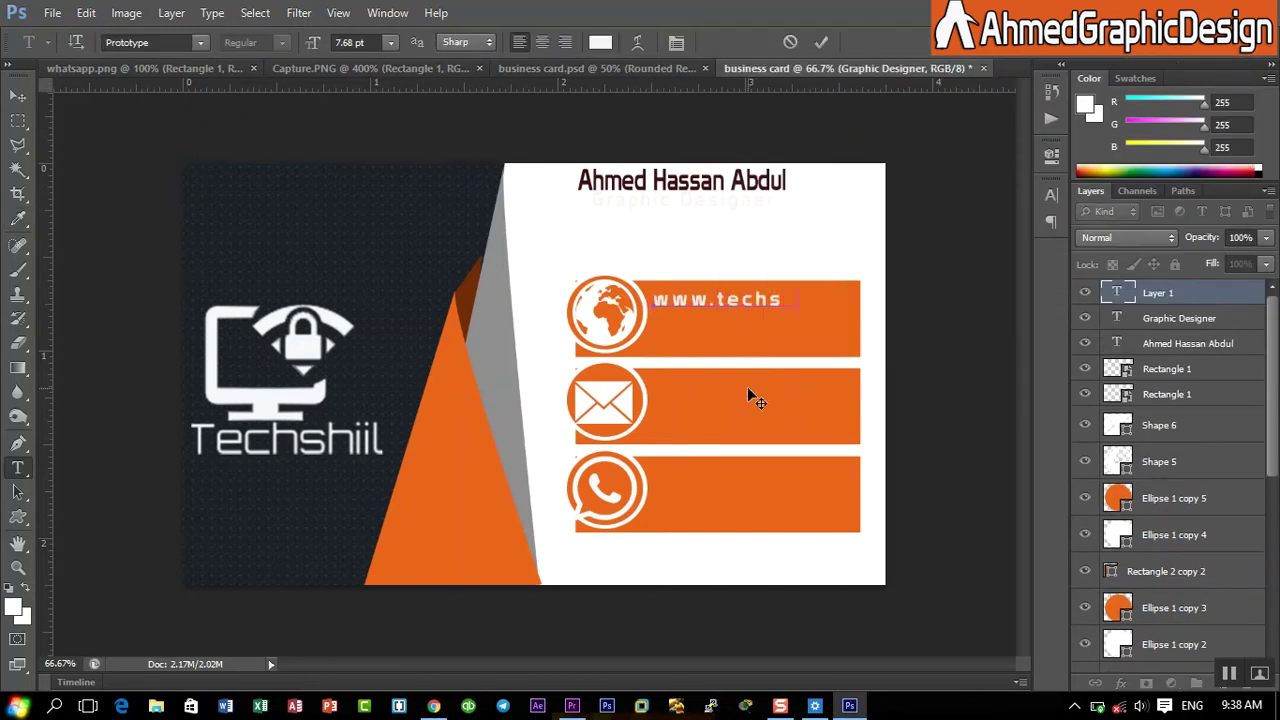
{"action": "type", "text": "hiil.com"}
{"action": "left_click", "coordinate": [826, 42]}
- Narrow the website text, stretch it taller and nudge it slightly down
{"action": "left_click", "coordinate": [86, 12]}
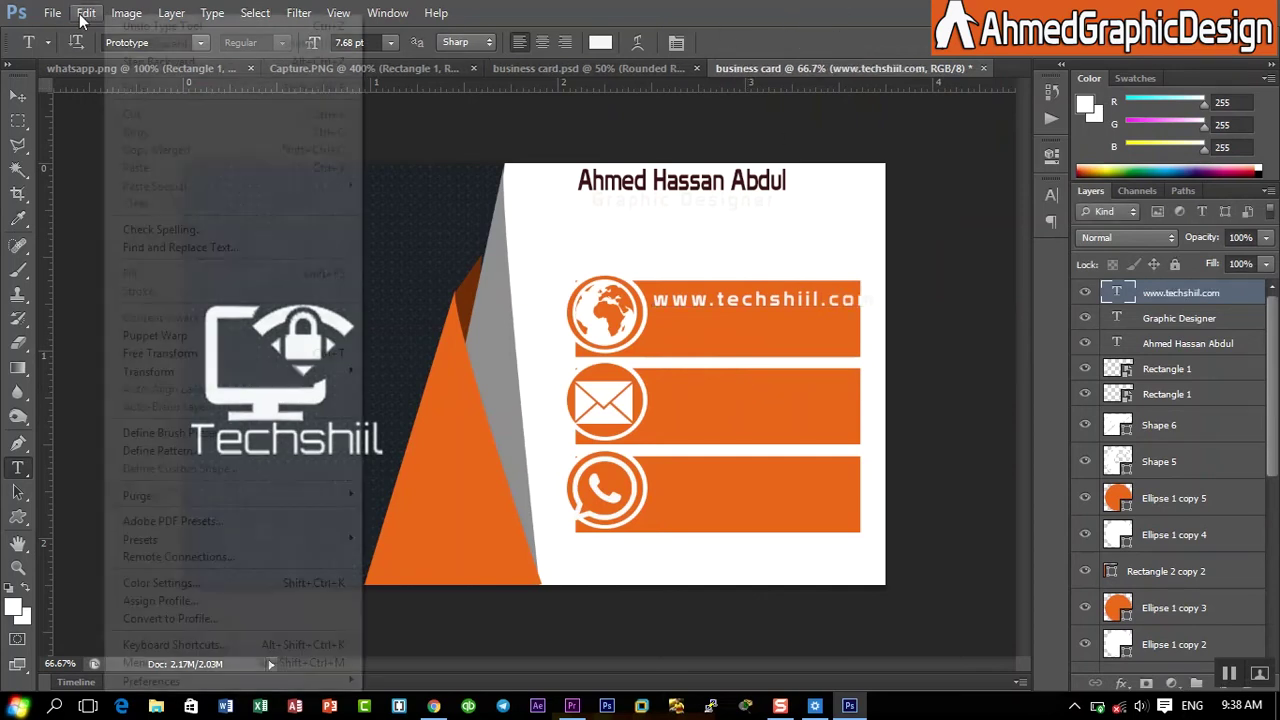
{"action": "left_click", "coordinate": [160, 353]}
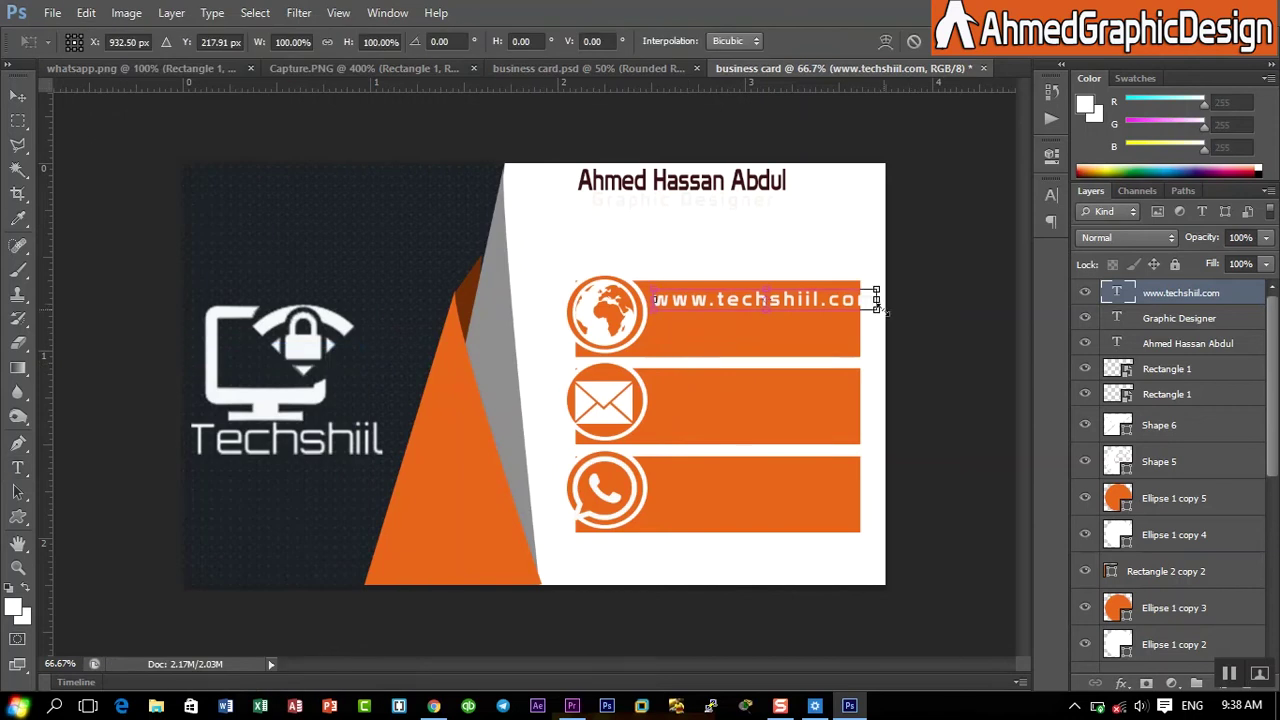
{"action": "left_click_drag", "start_coordinate": [877, 299], "coordinate": [861, 300]}
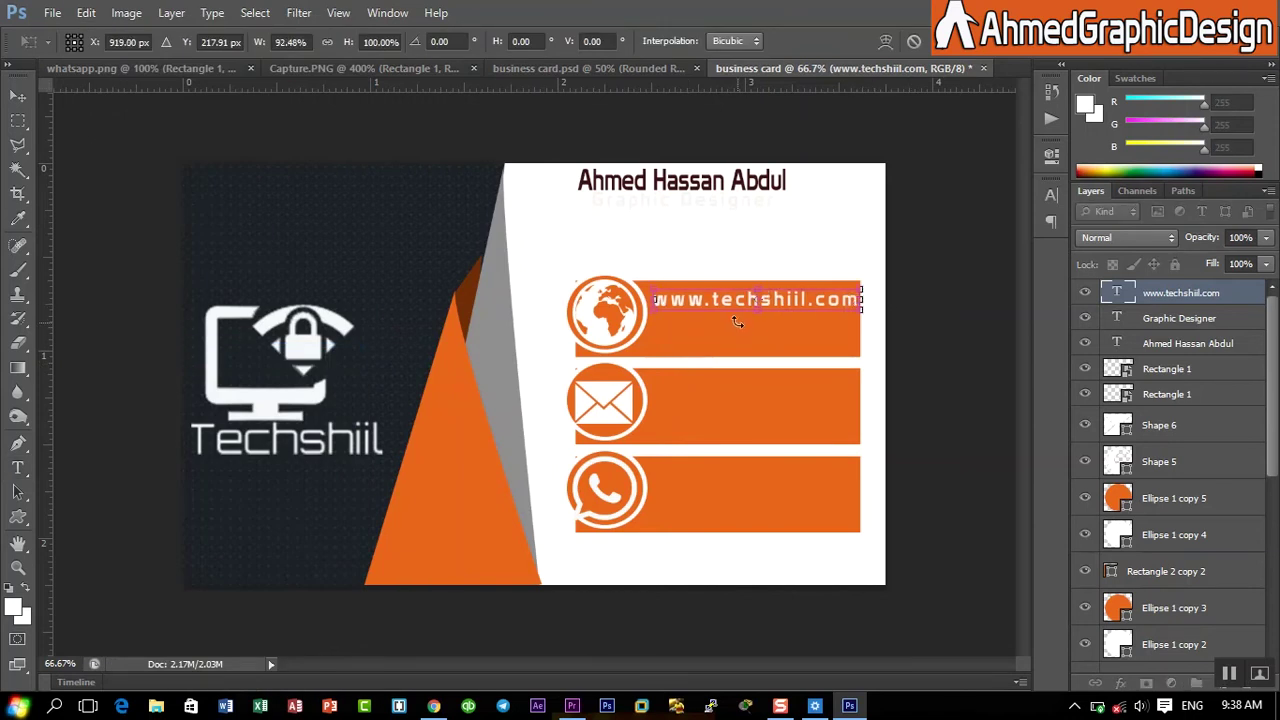
{"action": "left_click_drag", "start_coordinate": [749, 313], "coordinate": [751, 320]}
{"action": "key", "text": "Down"}
{"action": "key", "text": "Down"}
{"action": "key", "text": "Down"}
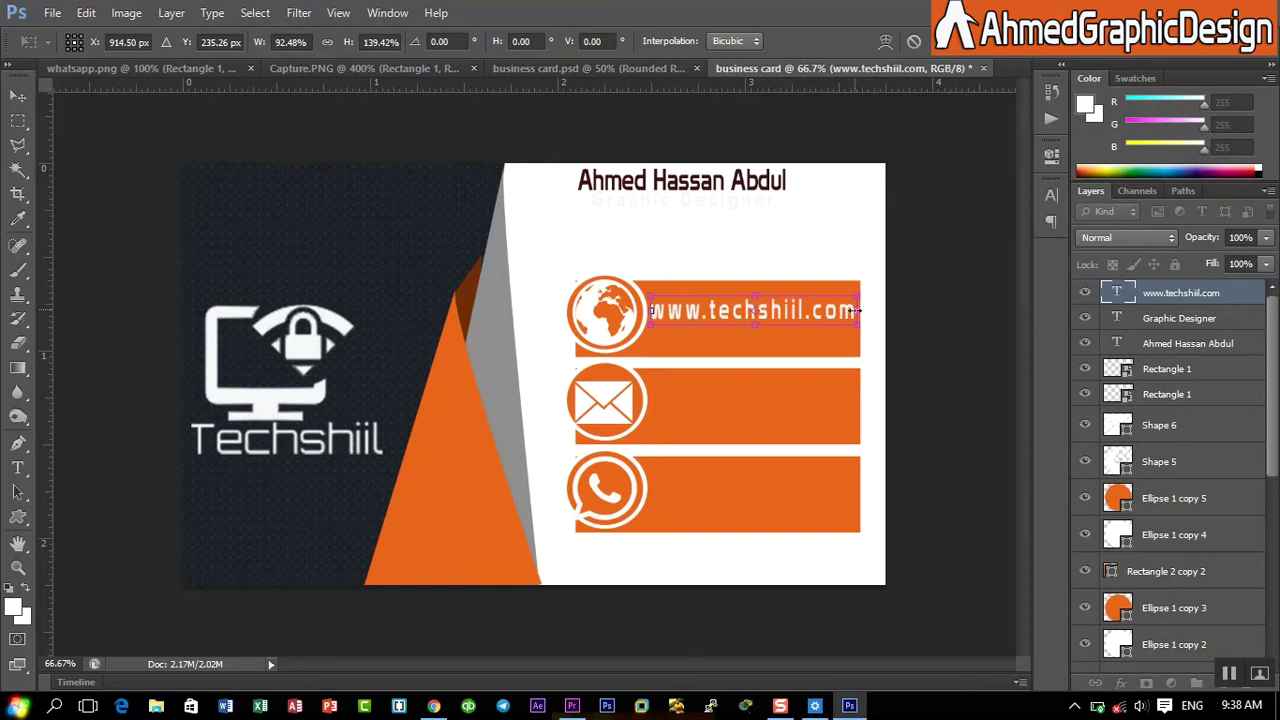
{"action": "left_click_drag", "start_coordinate": [855, 310], "coordinate": [848, 310]}
{"action": "key", "text": "Down"}
{"action": "key", "text": "Down"}
{"action": "key", "text": "Down"}
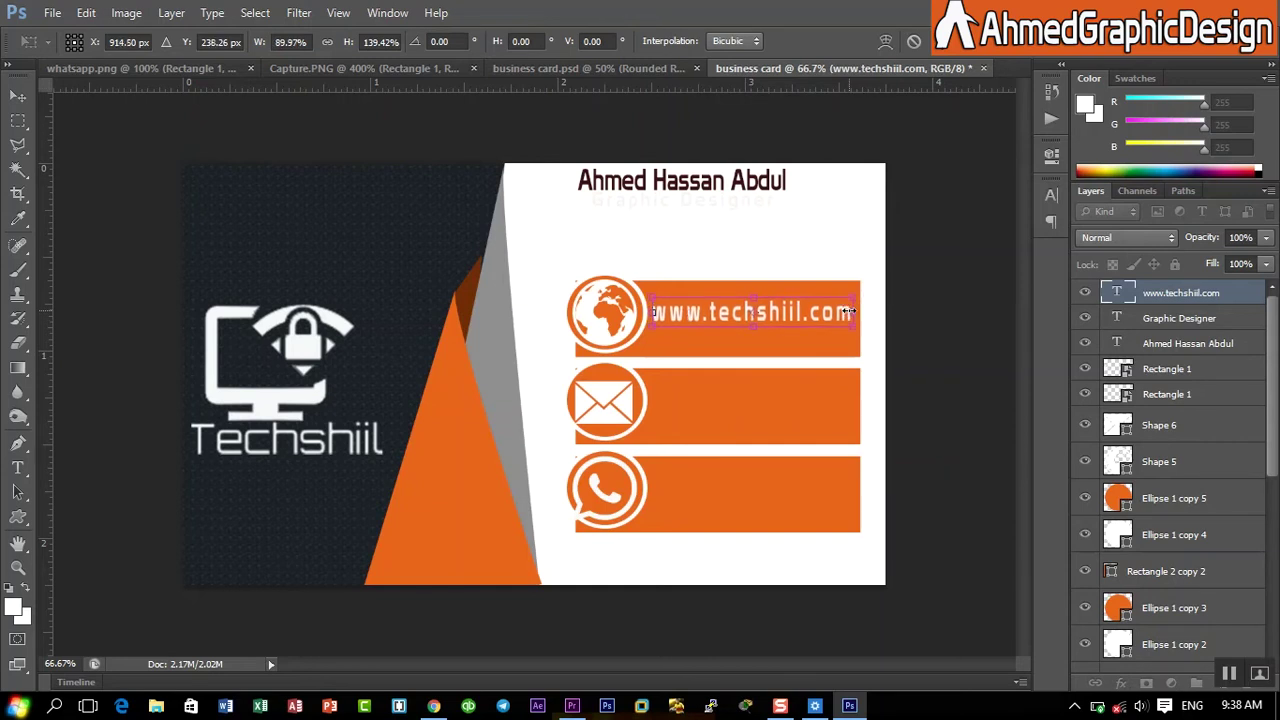
{"action": "key", "text": "Return"}
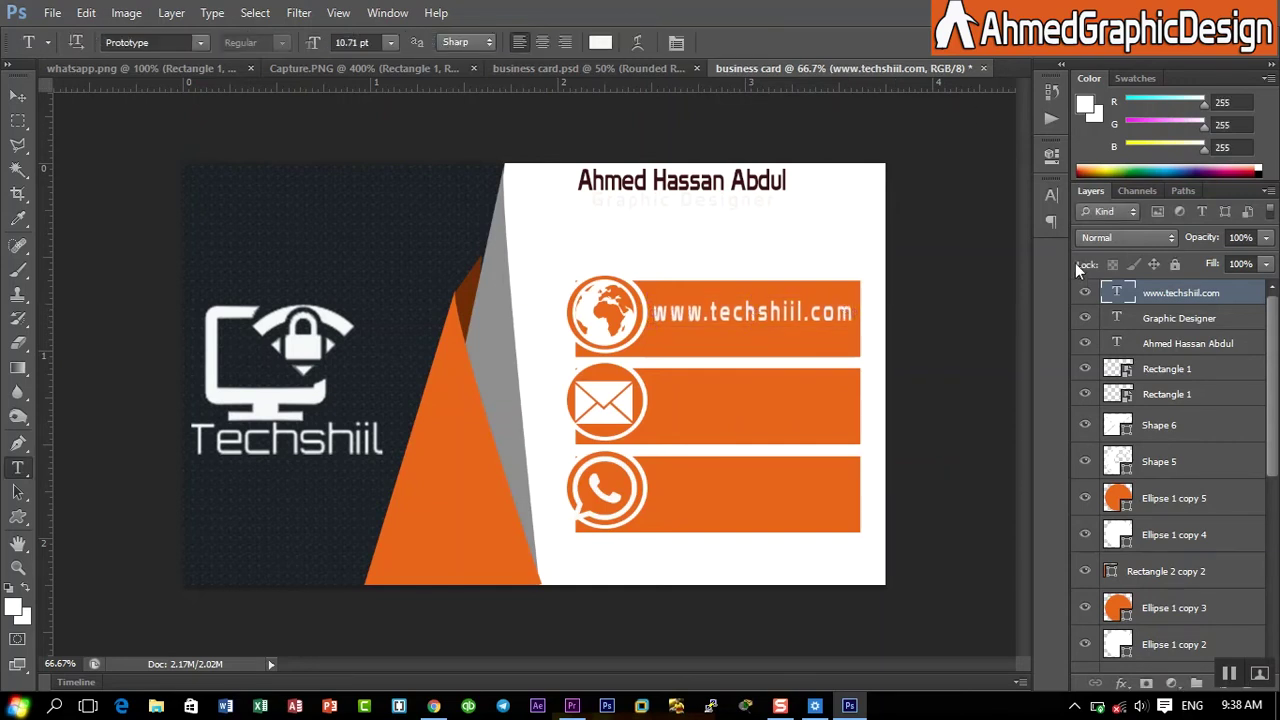
- Recolour the Graphic Designer text to the name's dark maroon, #3d1014
{"action": "left_click", "coordinate": [1155, 319]}
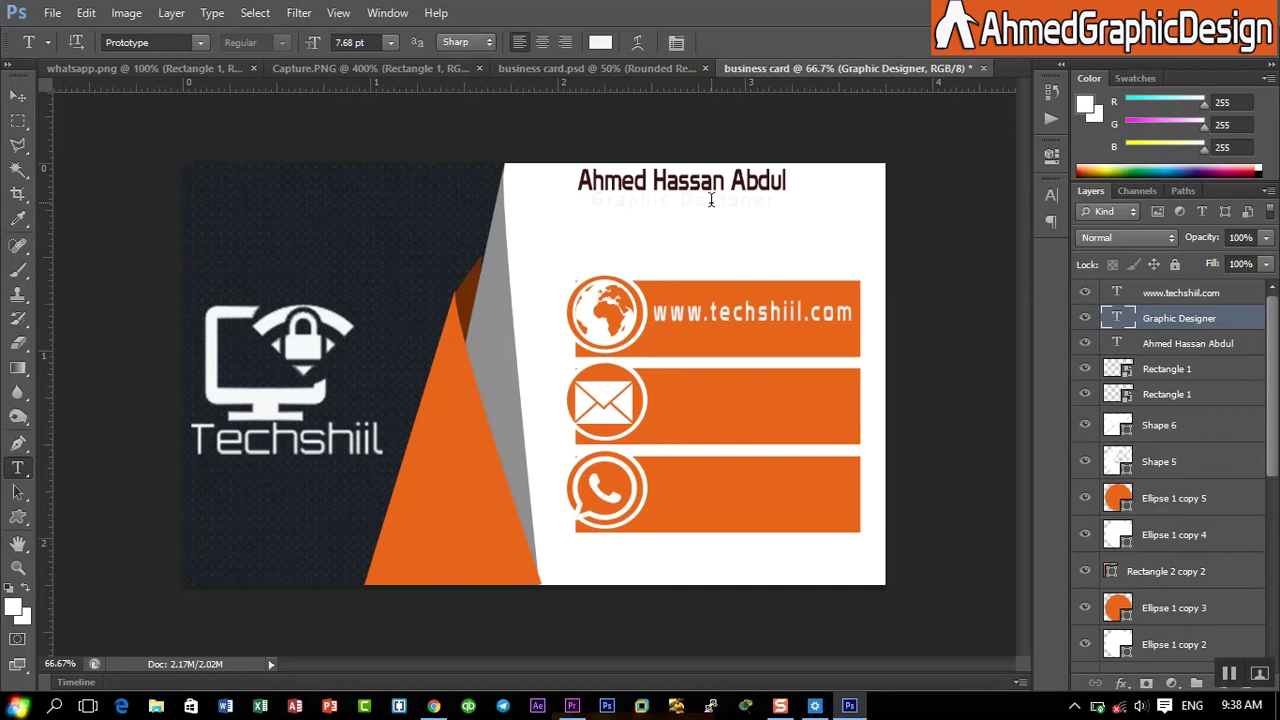
{"action": "left_click", "coordinate": [711, 200]}
{"action": "key", "text": "ctrl+a"}
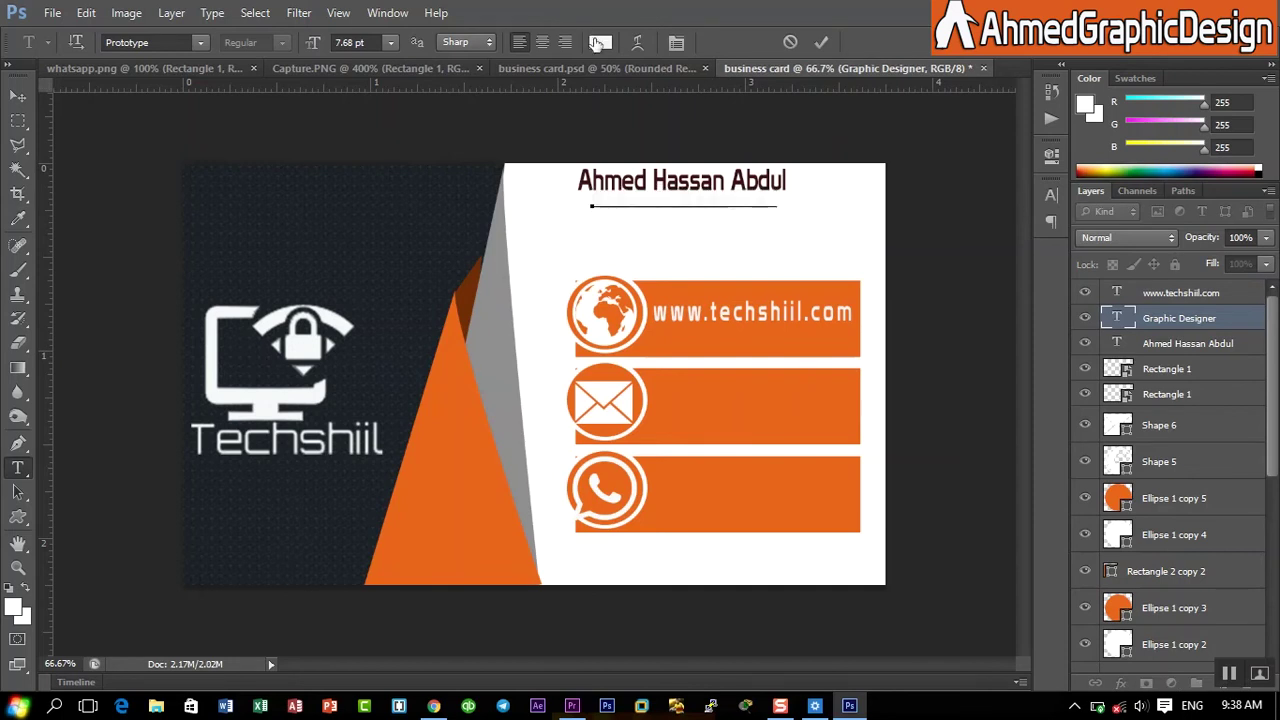
{"action": "left_click", "coordinate": [600, 42]}
{"action": "left_click", "coordinate": [692, 172]}
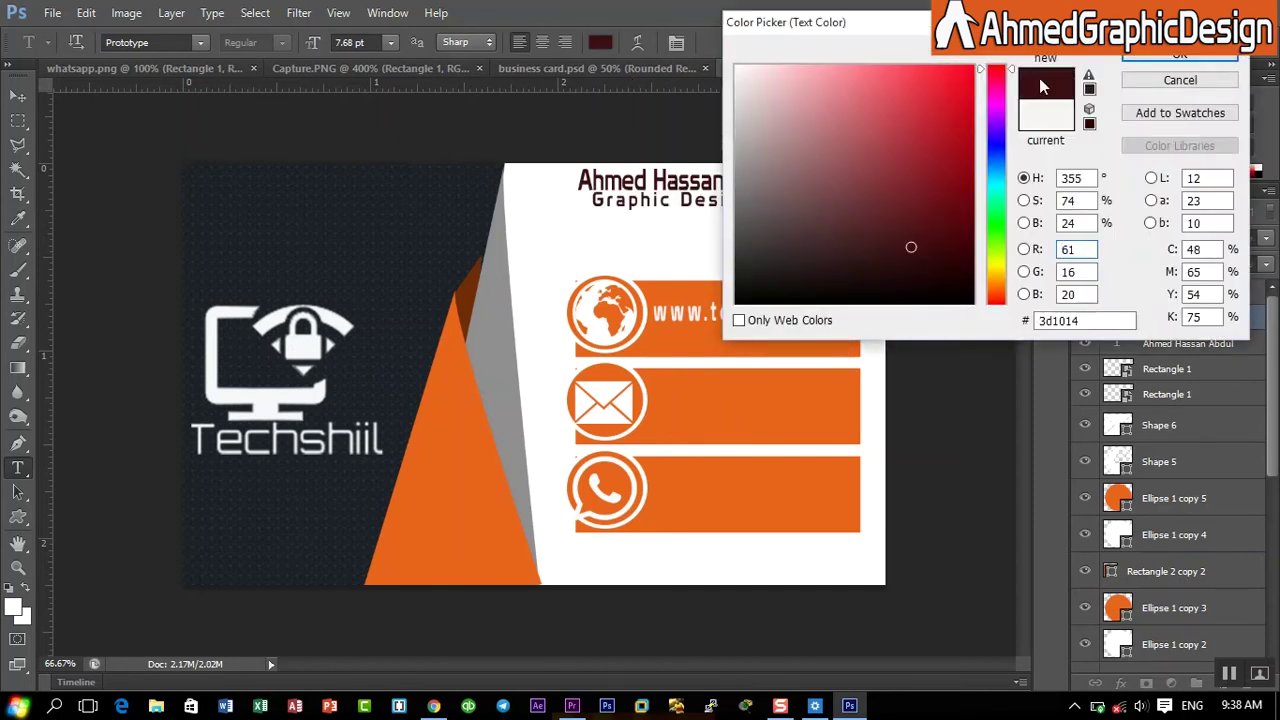
{"action": "left_click", "coordinate": [1216, 56]}
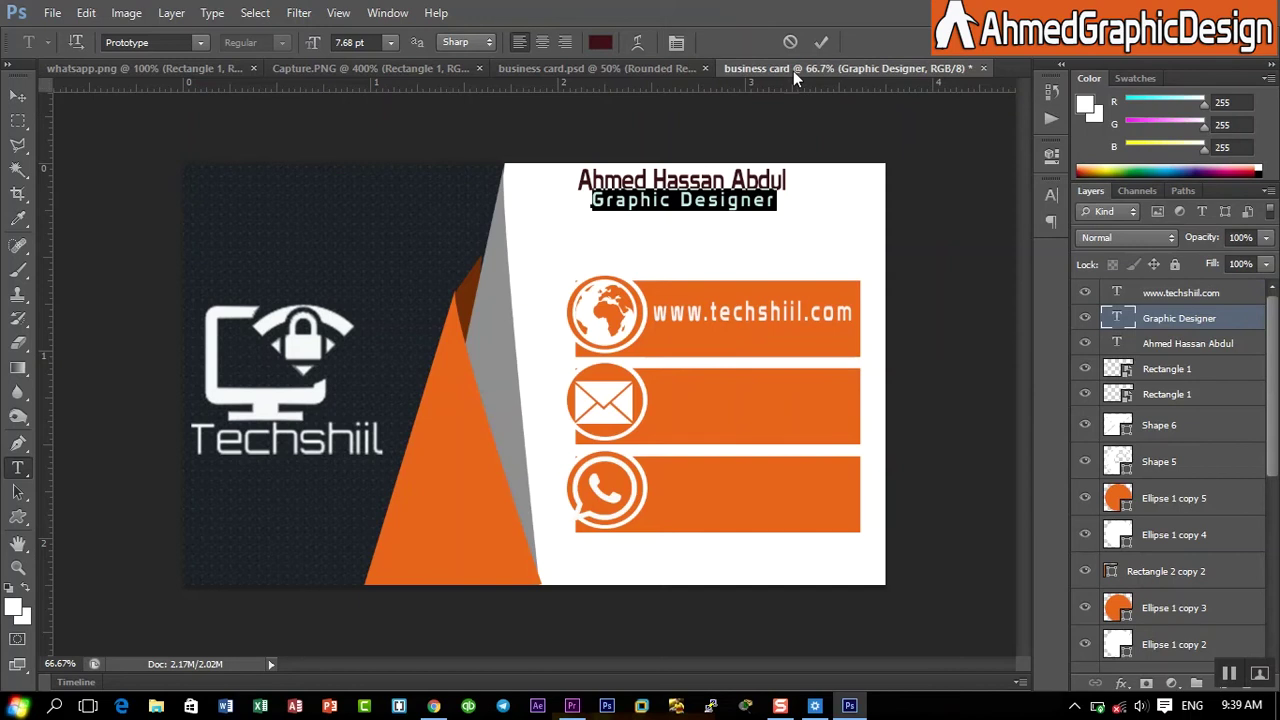
{"action": "left_click", "coordinate": [821, 42]}
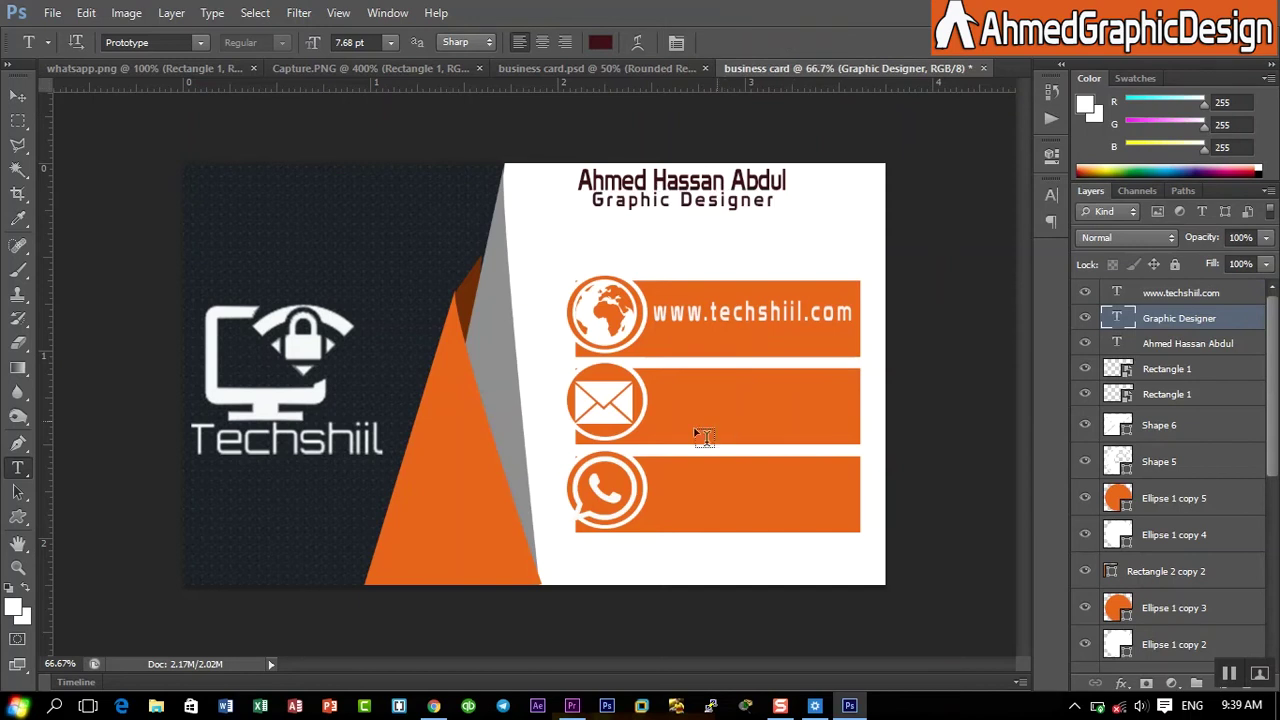
{"action": "left_click", "coordinate": [657, 400]}
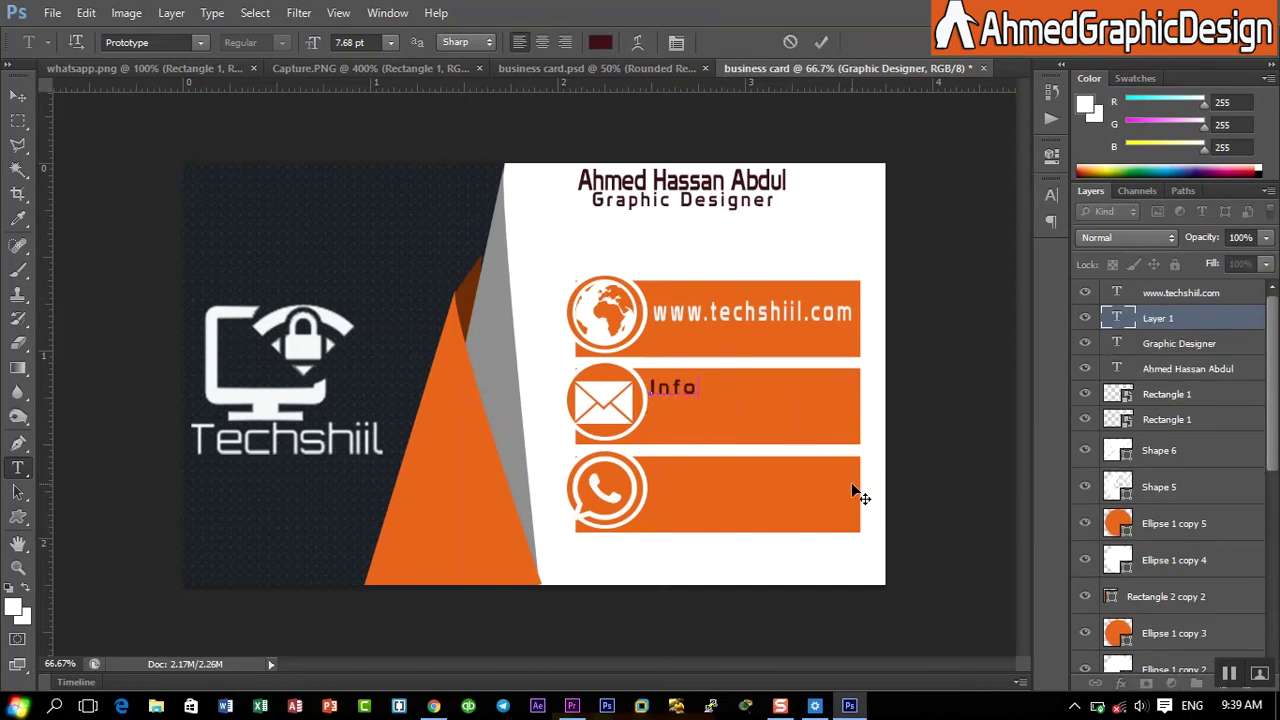
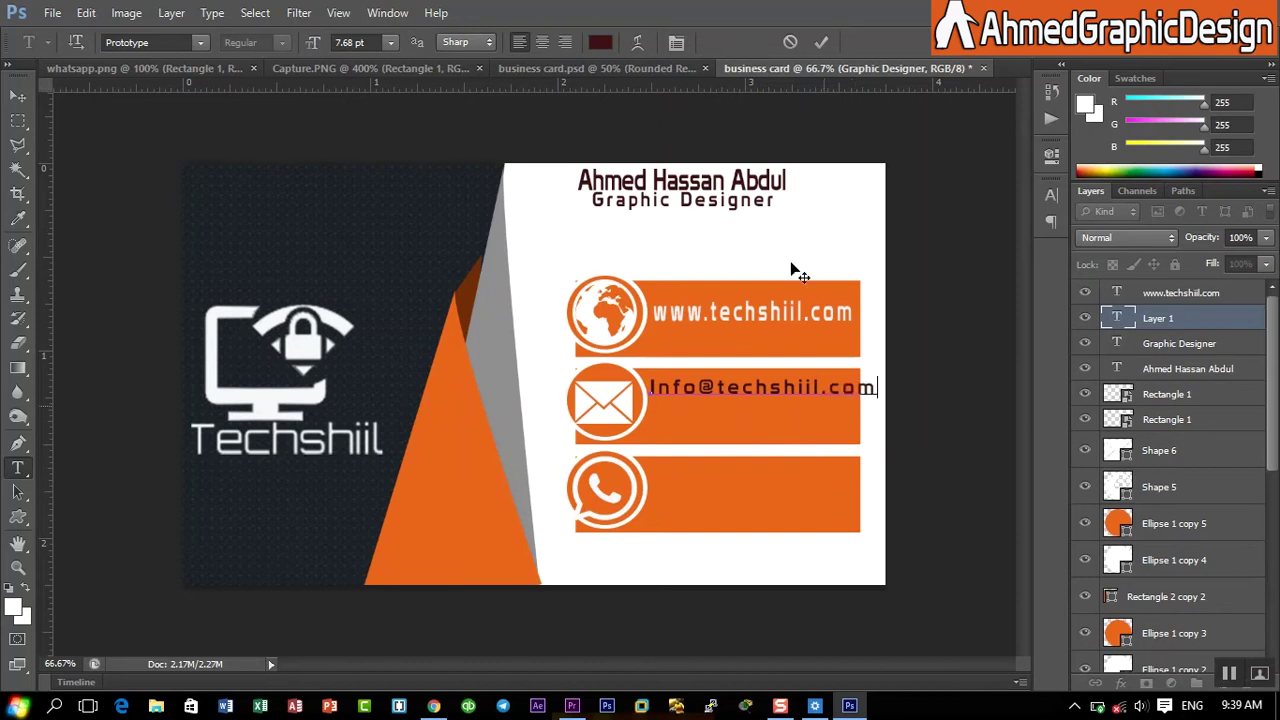
{"action": "left_click", "coordinate": [819, 40]}
{"action": "left_click", "coordinate": [598, 44]}
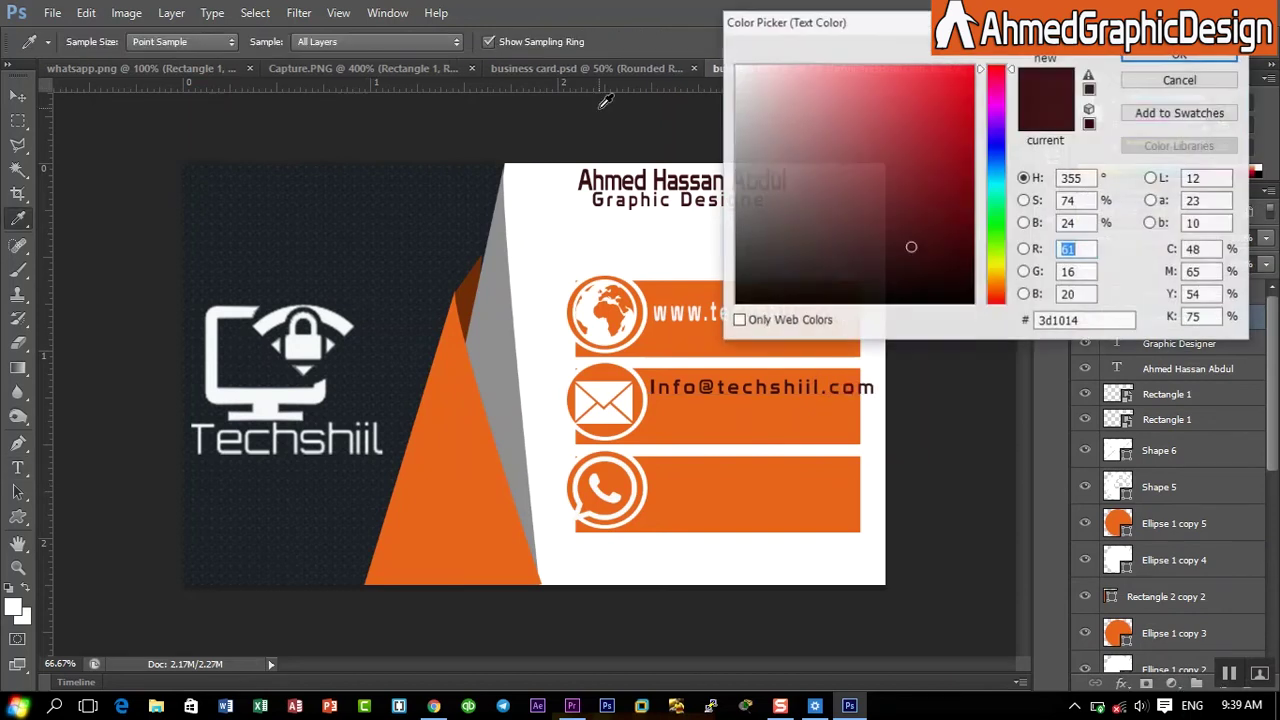
{"action": "left_click", "coordinate": [1165, 80]}
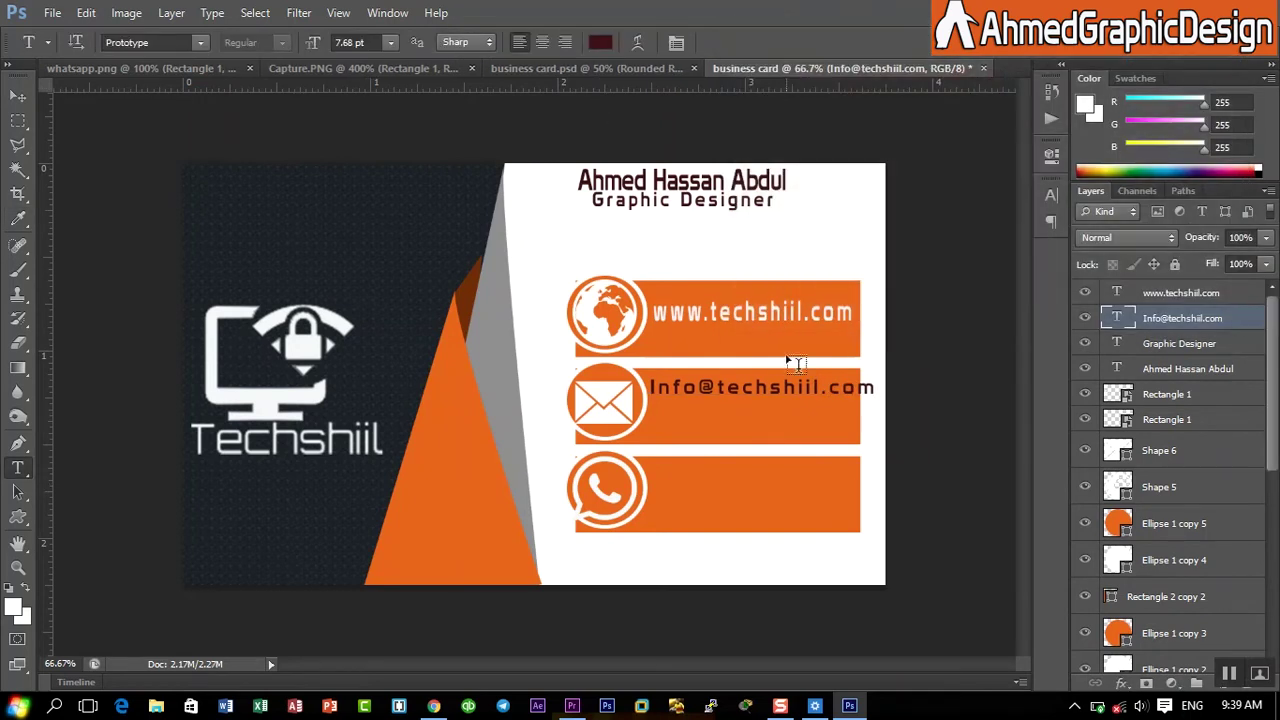
{"action": "triple_click", "coordinate": [784, 386]}
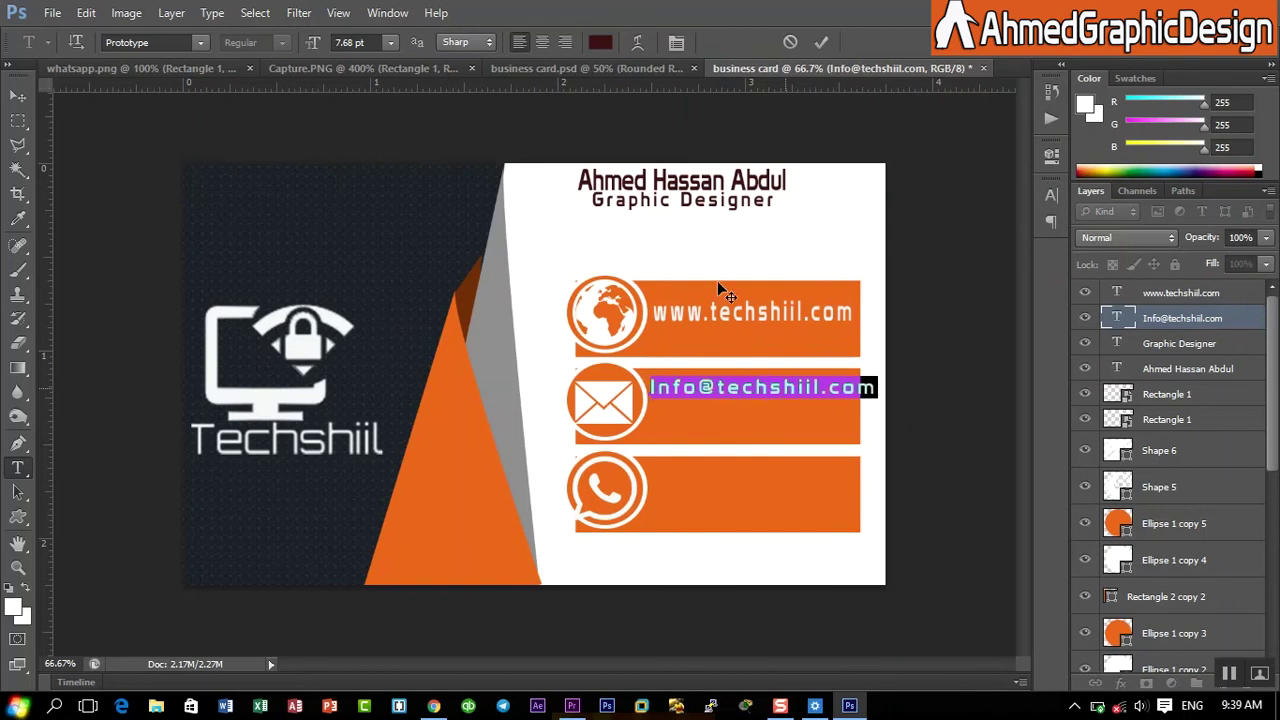
{"action": "left_click", "coordinate": [598, 42]}
{"action": "left_click", "coordinate": [742, 76]}
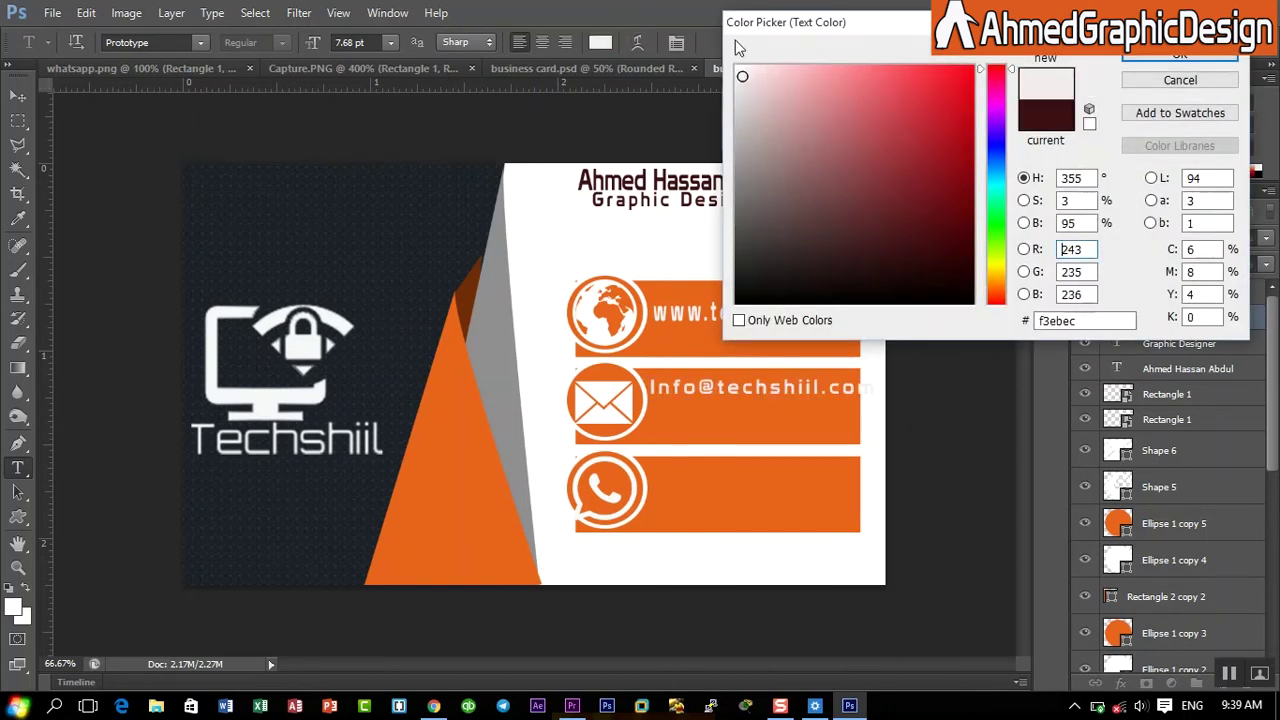
{"action": "left_click", "coordinate": [1205, 56]}
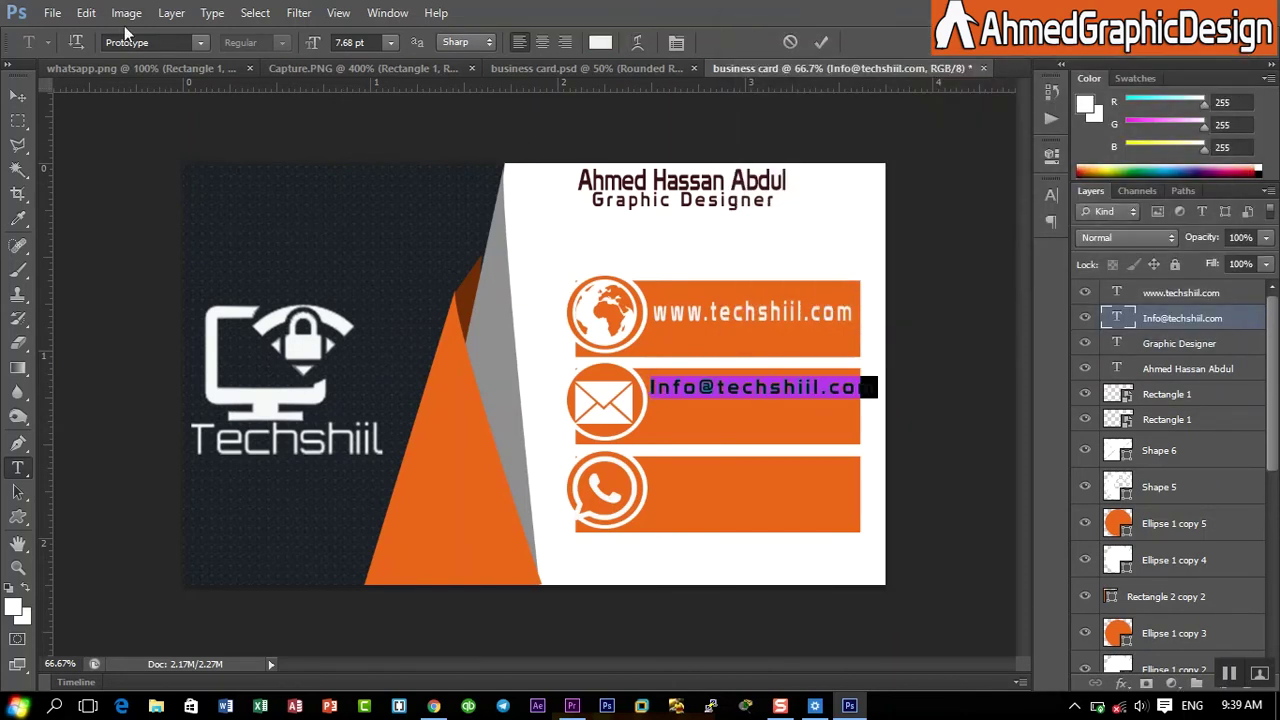
{"action": "left_click", "coordinate": [819, 43]}
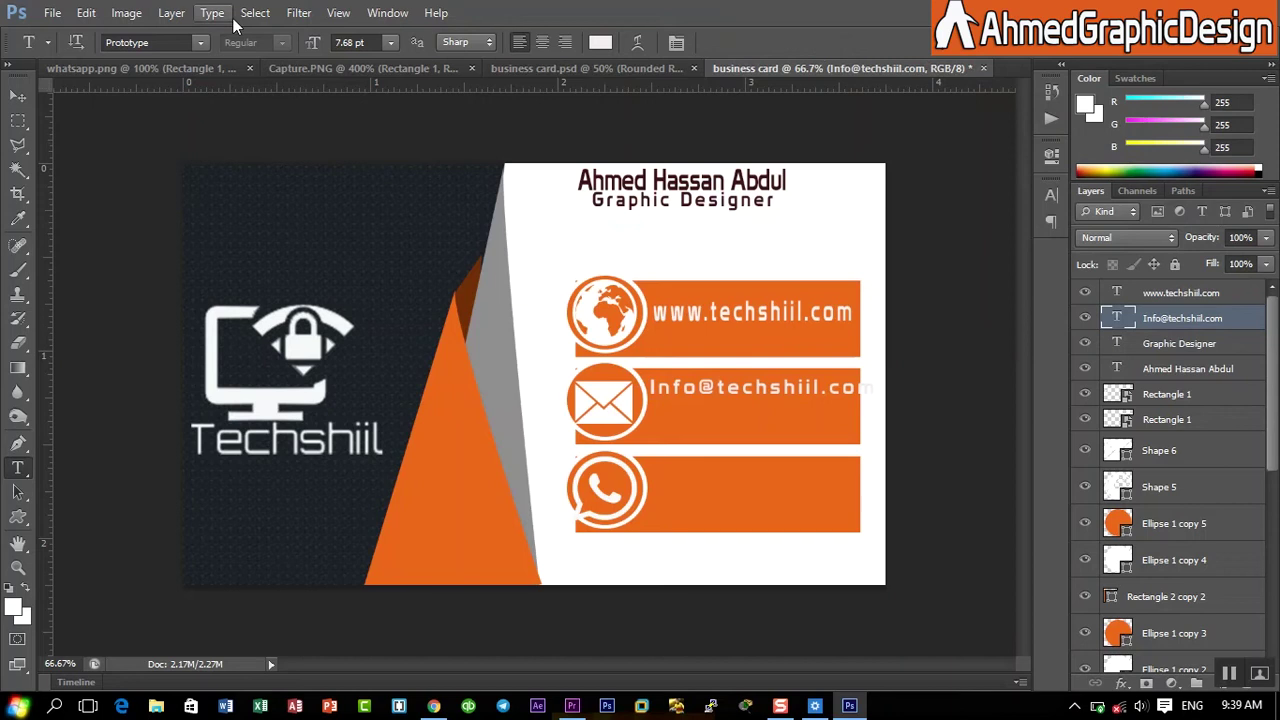
- Shrink the email text to fit its bar and start a text line in the WhatsApp bar
{"action": "left_click", "coordinate": [86, 12]}
{"action": "left_click", "coordinate": [191, 351]}
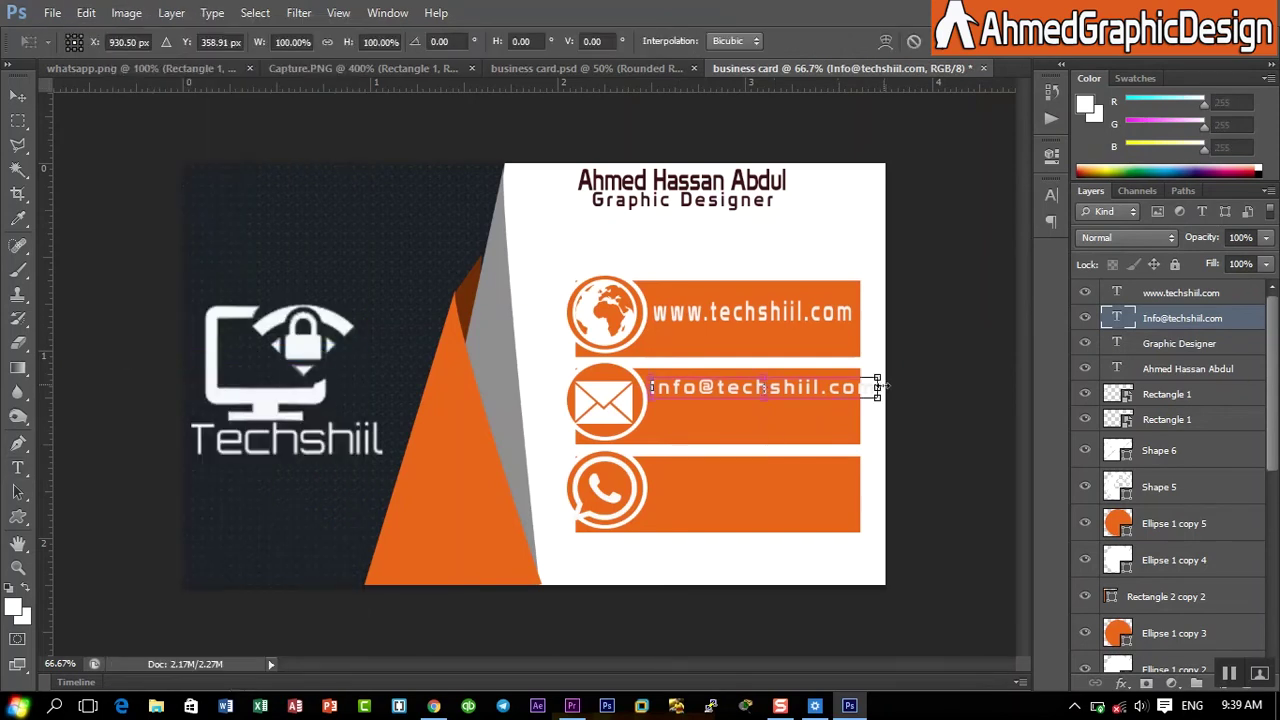
{"action": "left_click_drag", "start_coordinate": [878, 387], "coordinate": [750, 427]}
{"action": "left_click", "coordinate": [757, 402]}
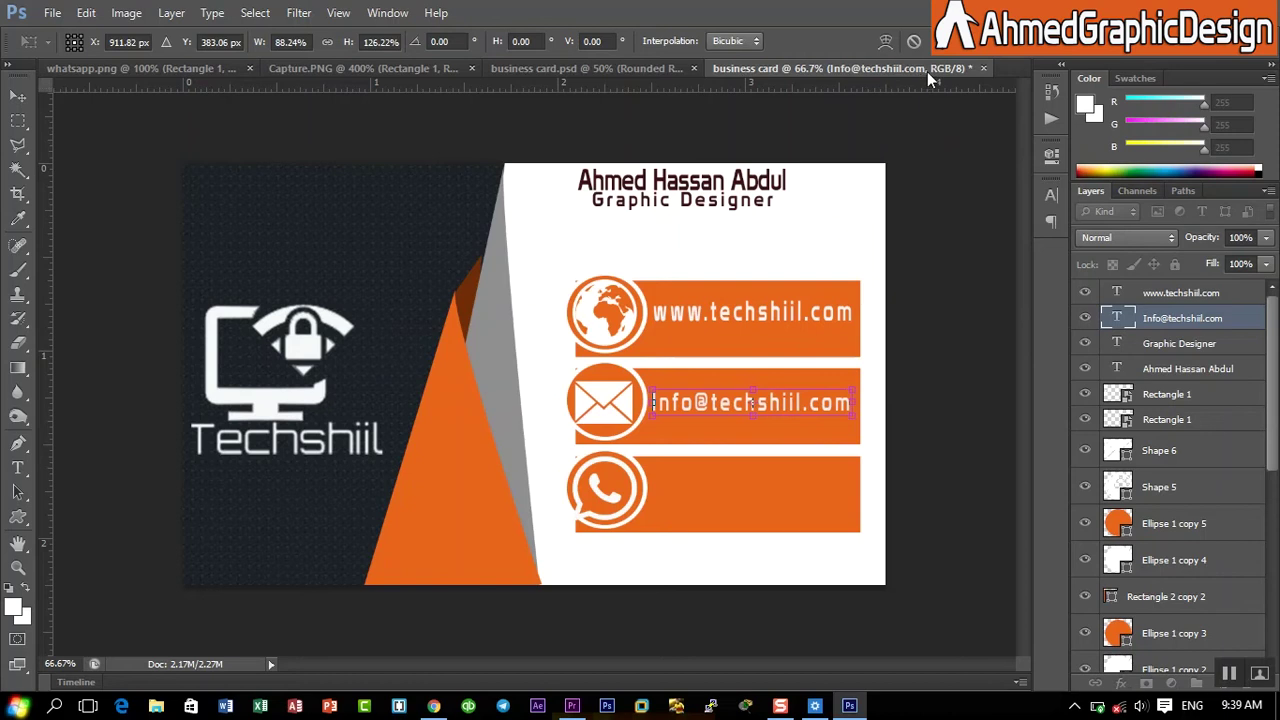
{"action": "left_click", "coordinate": [940, 42]}
{"action": "key", "text": "t"}
{"action": "left_click", "coordinate": [656, 478]}
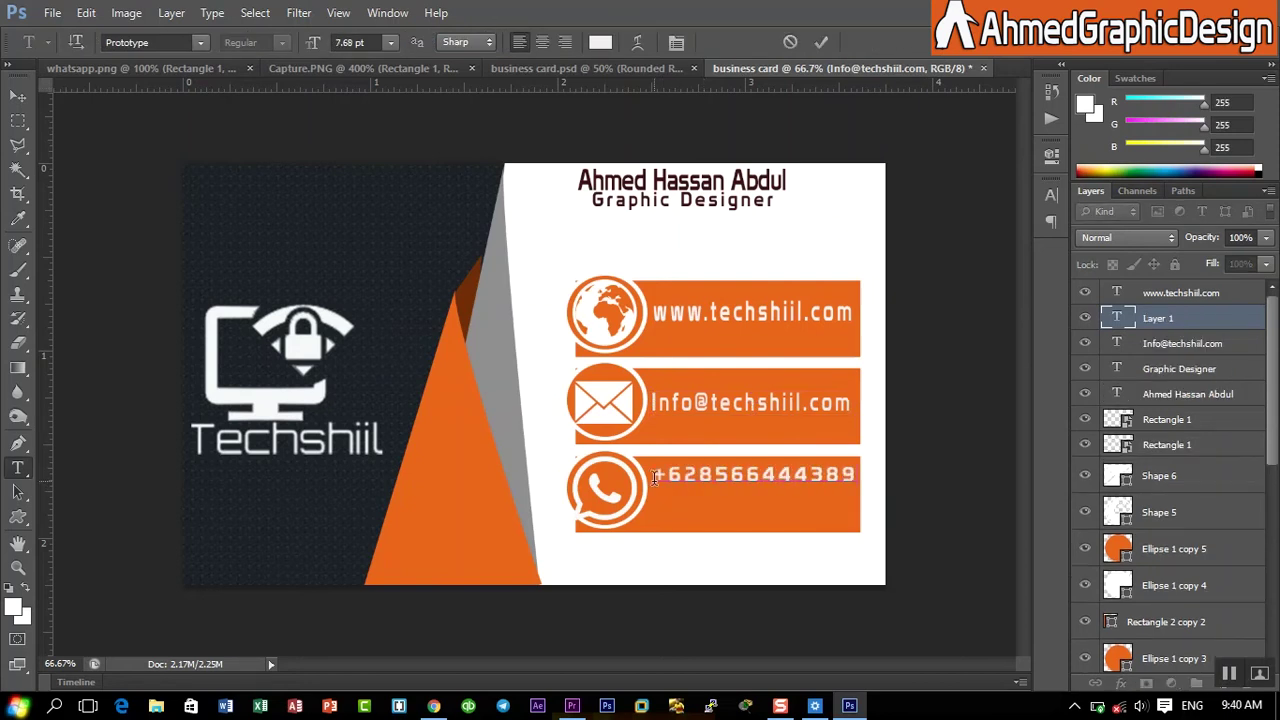
- Commit the phone number, narrow it slightly and nudge it down within the WhatsApp bar
{"action": "key", "text": "ctrl+Return"}
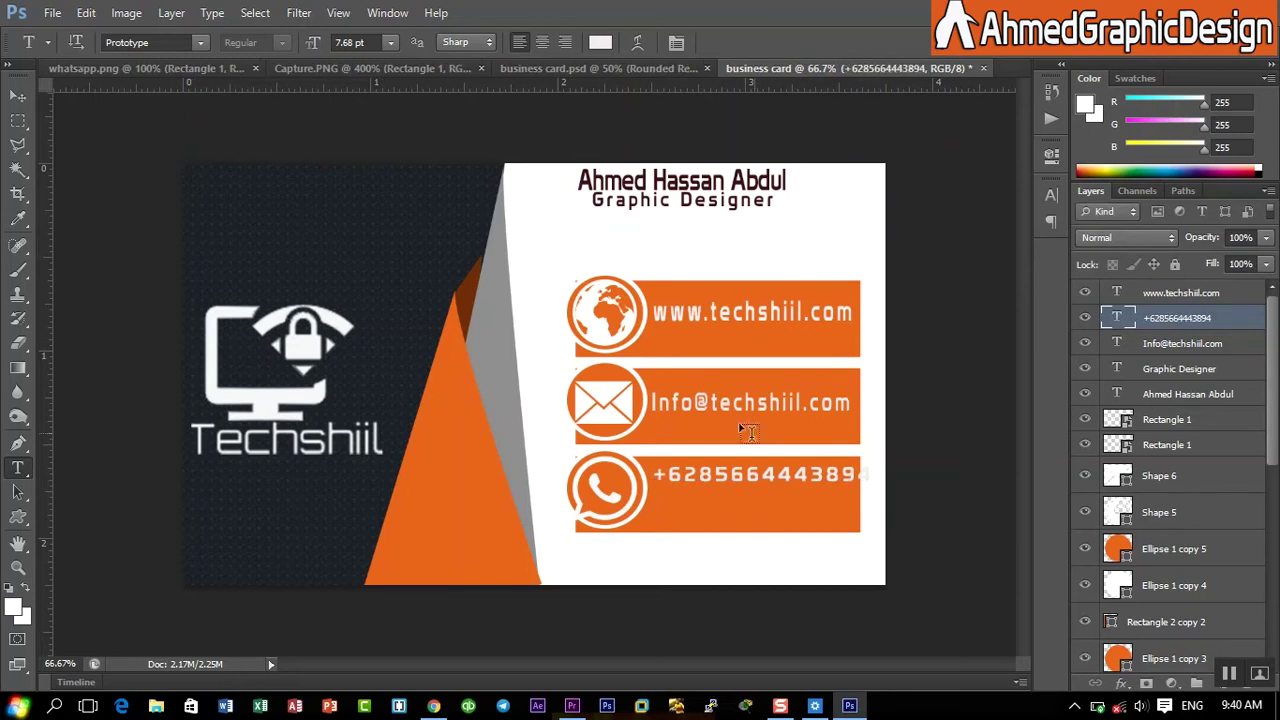
{"action": "left_click", "coordinate": [86, 12]}
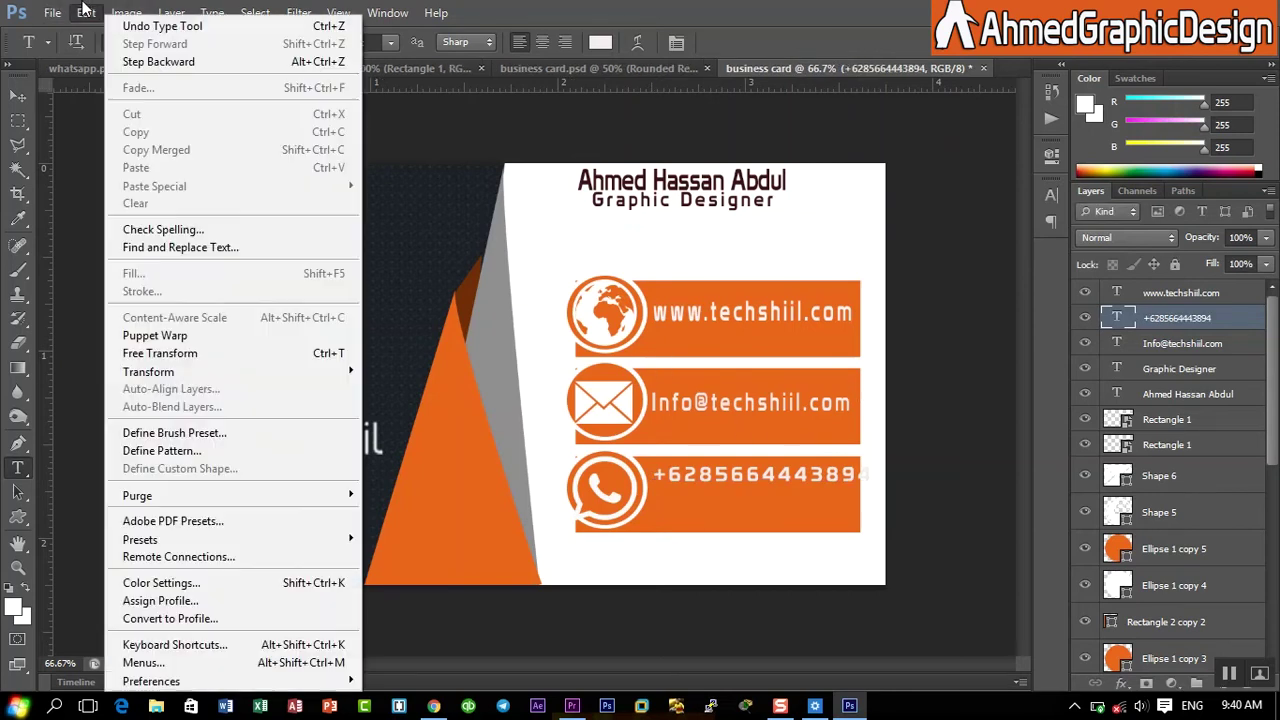
{"action": "left_click", "coordinate": [230, 351]}
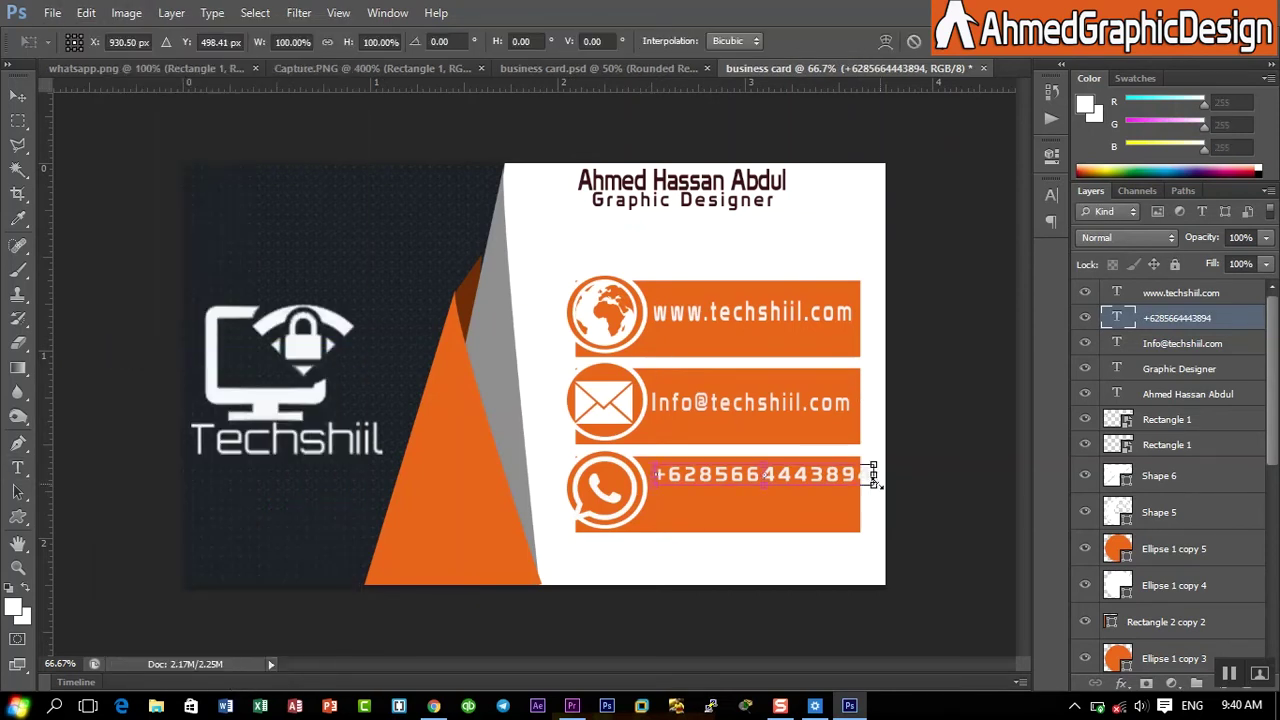
{"action": "left_click_drag", "start_coordinate": [873, 475], "coordinate": [858, 474]}
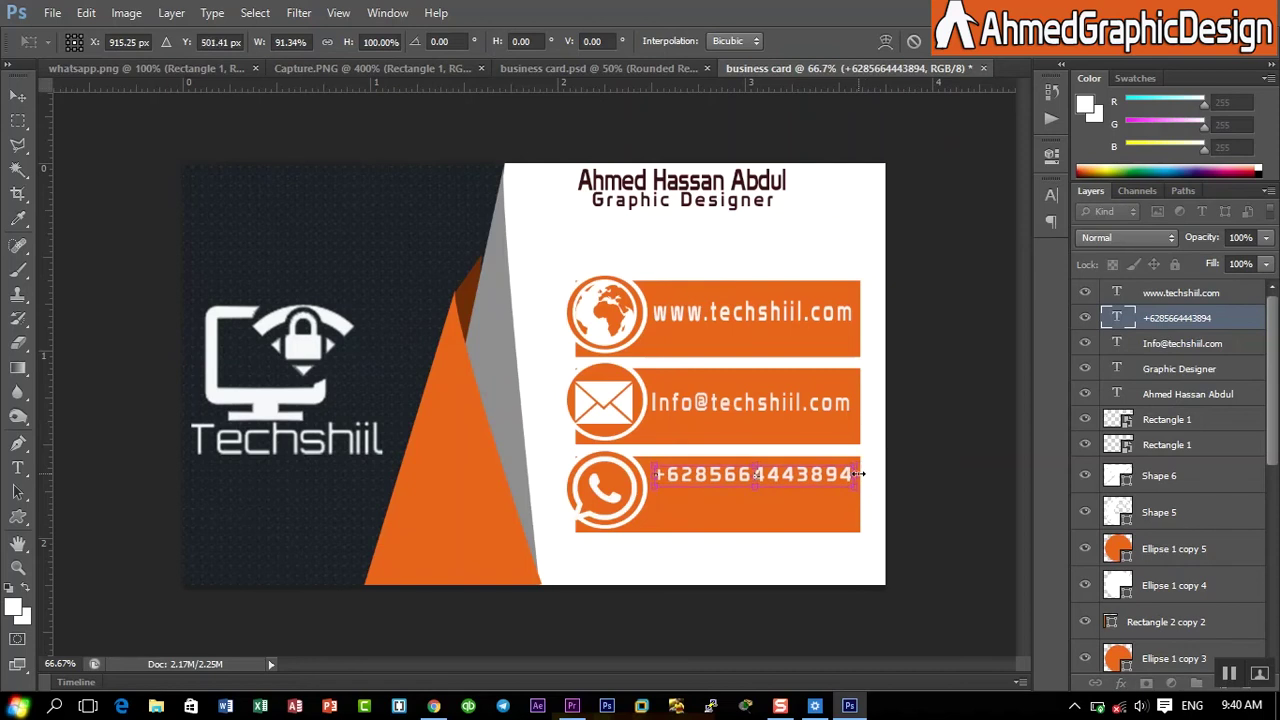
{"action": "key", "text": "Down"}
{"action": "key", "text": "Down"}
{"action": "key", "text": "Down"}
{"action": "key", "text": "Down"}
{"action": "key", "text": "Down"}
{"action": "key", "text": "Down"}
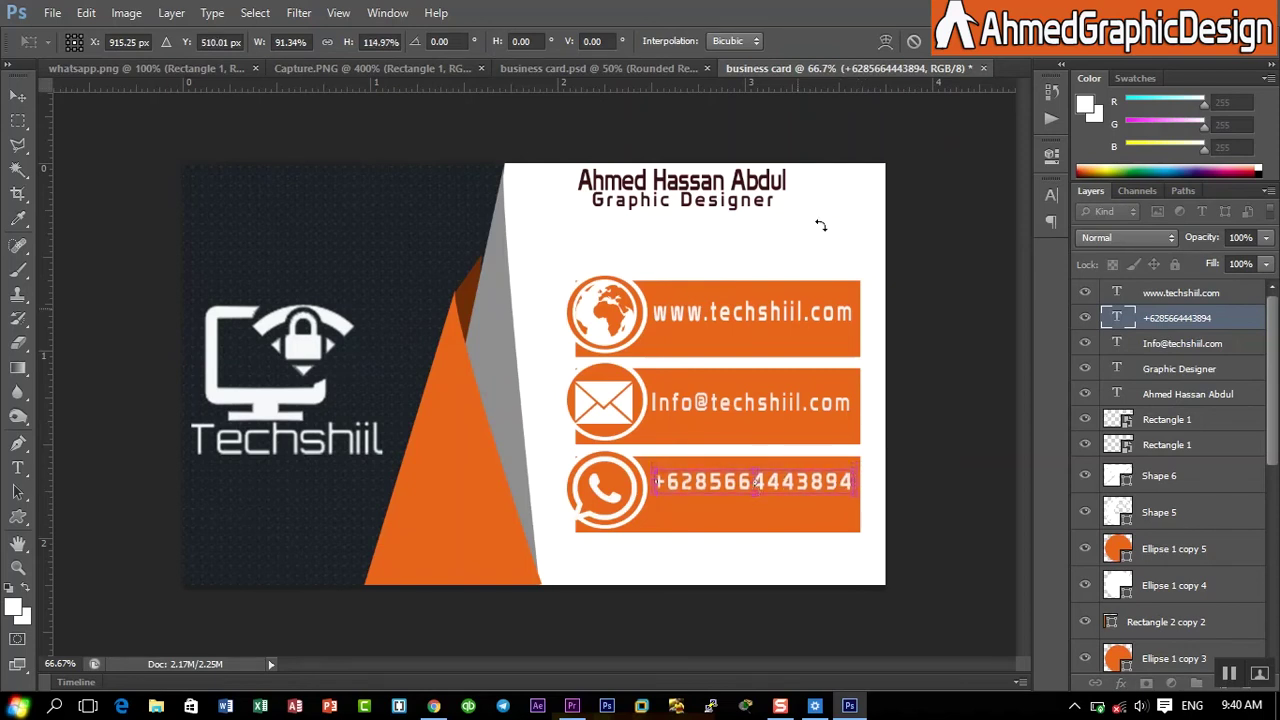
{"action": "key", "text": "Return"}
{"action": "key", "text": "t"}
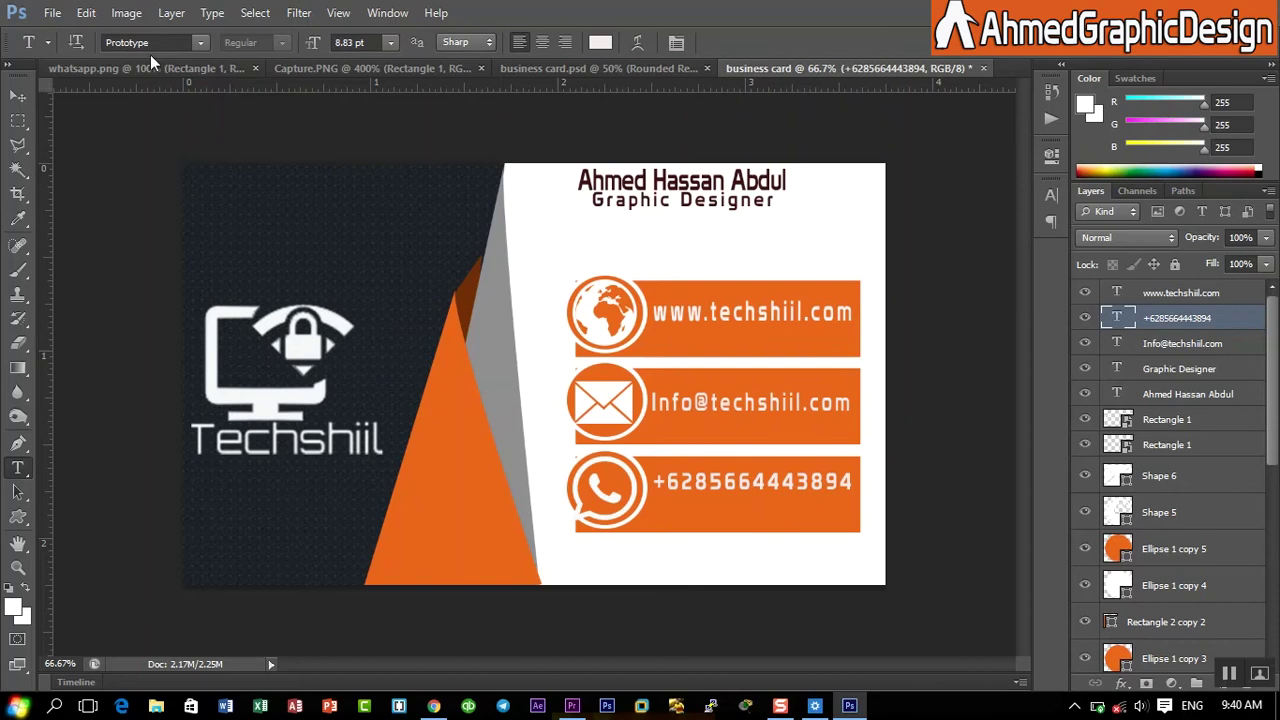
- Create a new 3.75 × 2.25 in, 300 ppi document named Cover business card
{"action": "left_click", "coordinate": [52, 12]}
{"action": "left_click", "coordinate": [73, 45]}
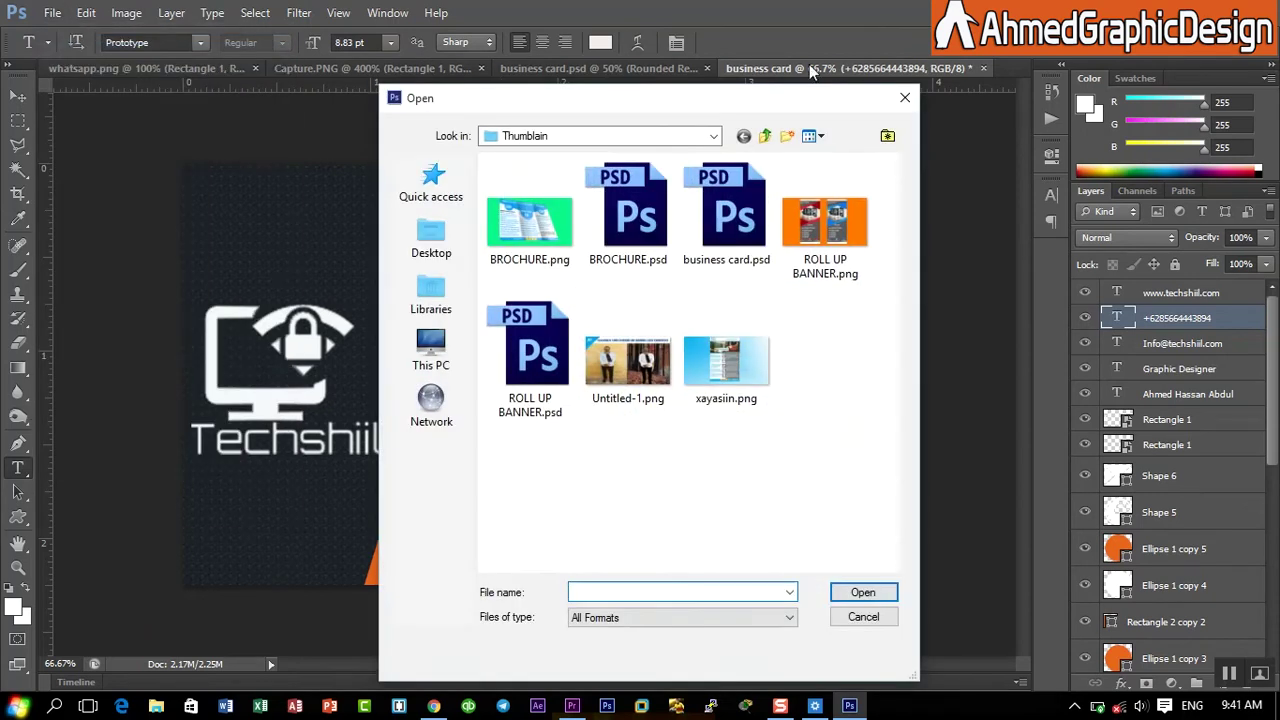
{"action": "left_click", "coordinate": [903, 100]}
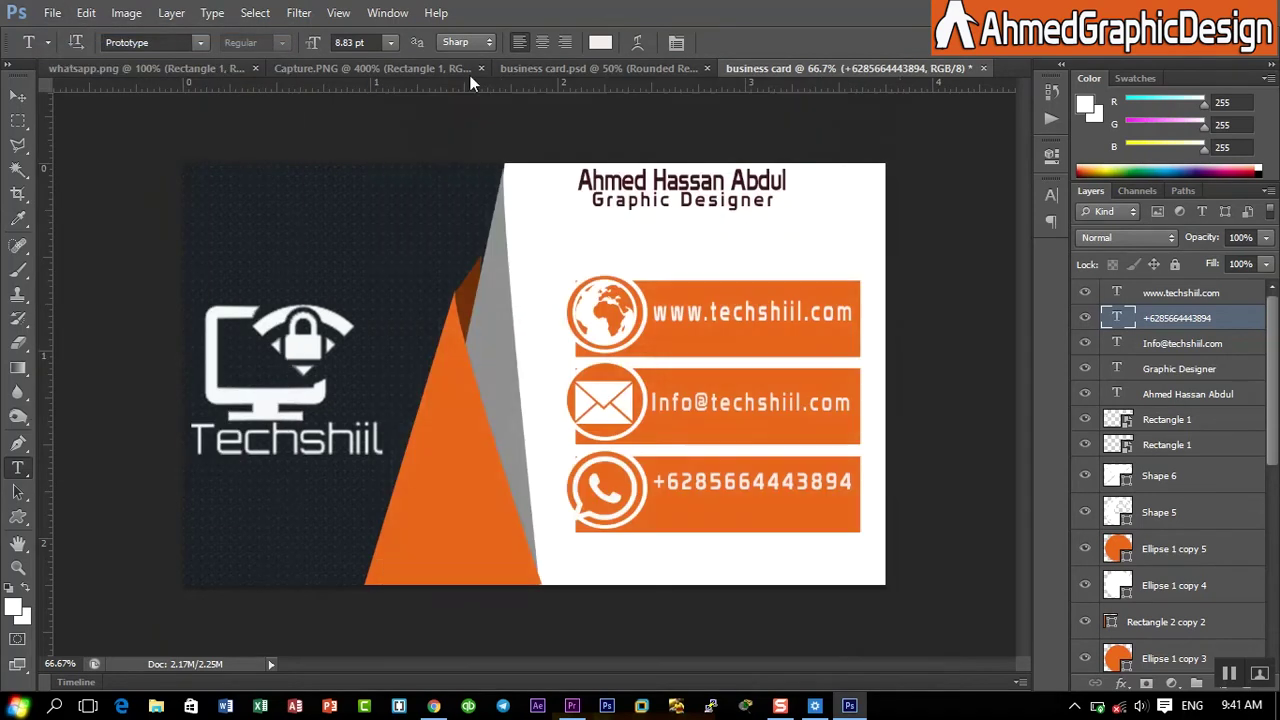
{"action": "left_click", "coordinate": [60, 13]}
{"action": "left_click", "coordinate": [70, 33]}
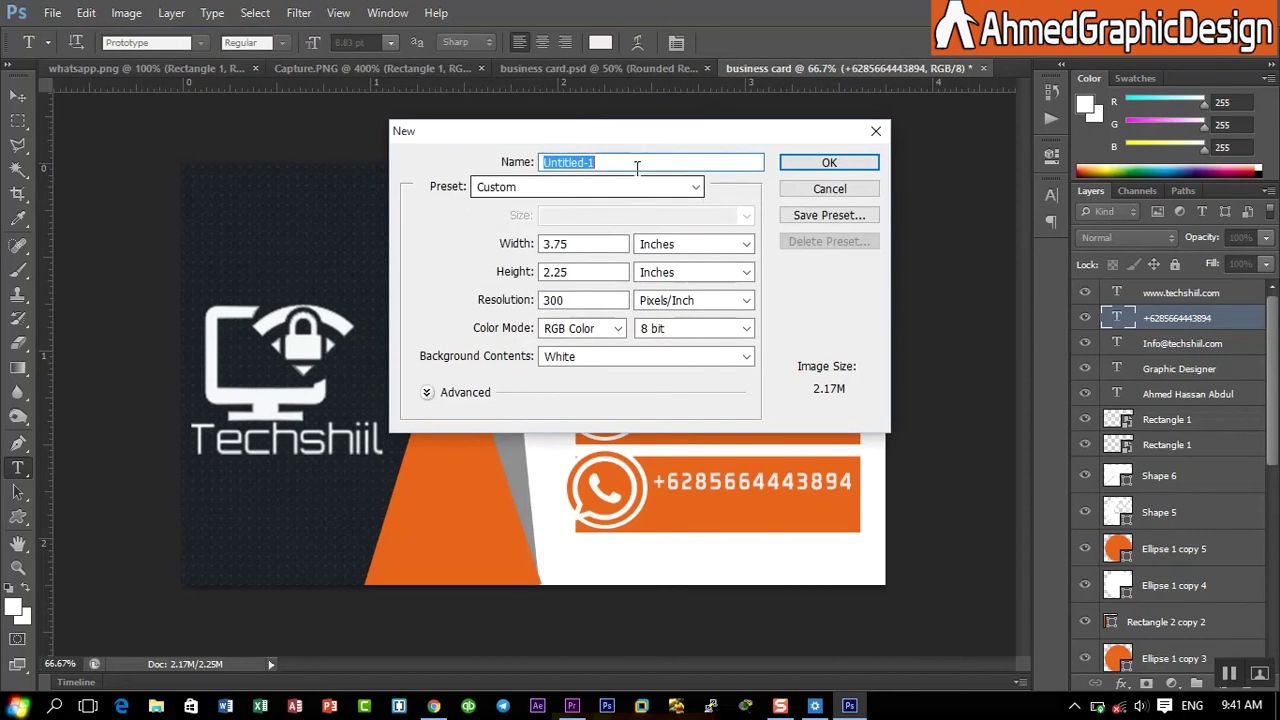
{"action": "left_click", "coordinate": [633, 162]}
{"action": "key", "text": "BackSpace"}
{"action": "key", "text": "BackSpace"}
{"action": "key", "text": "BackSpace"}
{"action": "key", "text": "BackSpace"}
{"action": "key", "text": "BackSpace"}
{"action": "key", "text": "BackSpace"}
{"action": "key", "text": "BackSpace"}
{"action": "key", "text": "BackSpace"}
{"action": "key", "text": "BackSpace"}
{"action": "key", "text": "BackSpace"}
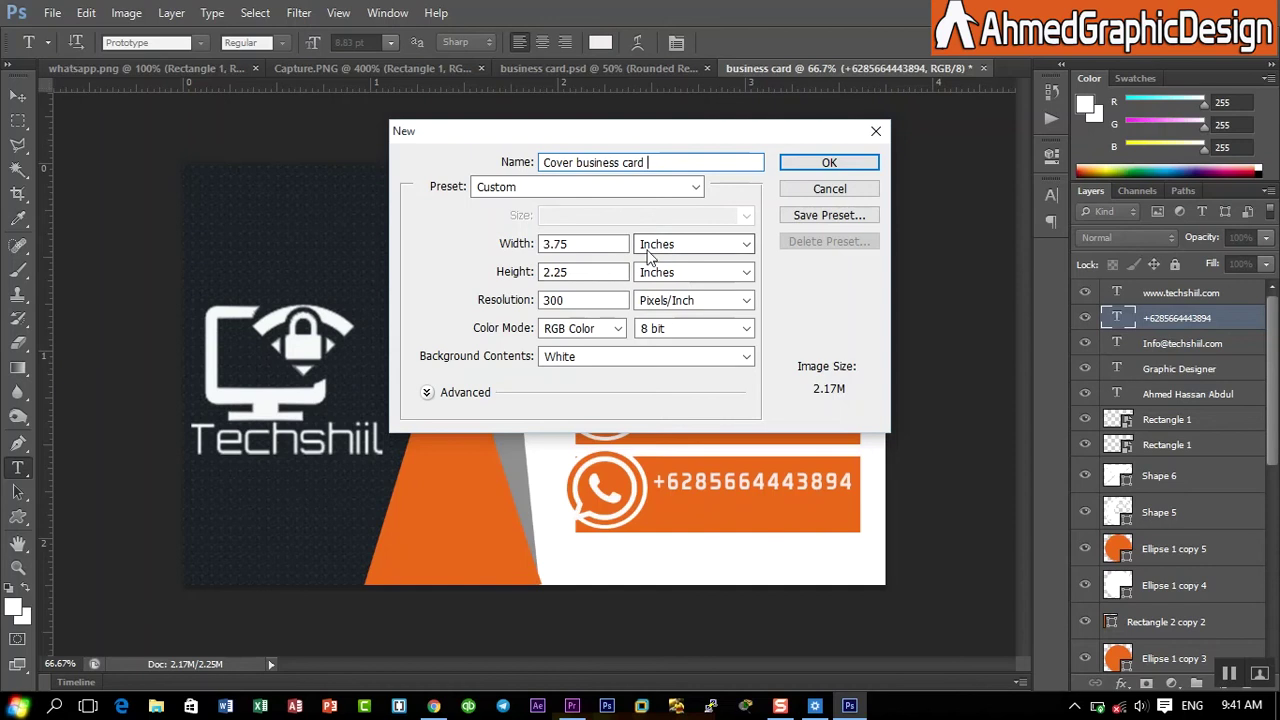
{"action": "left_click", "coordinate": [826, 163]}
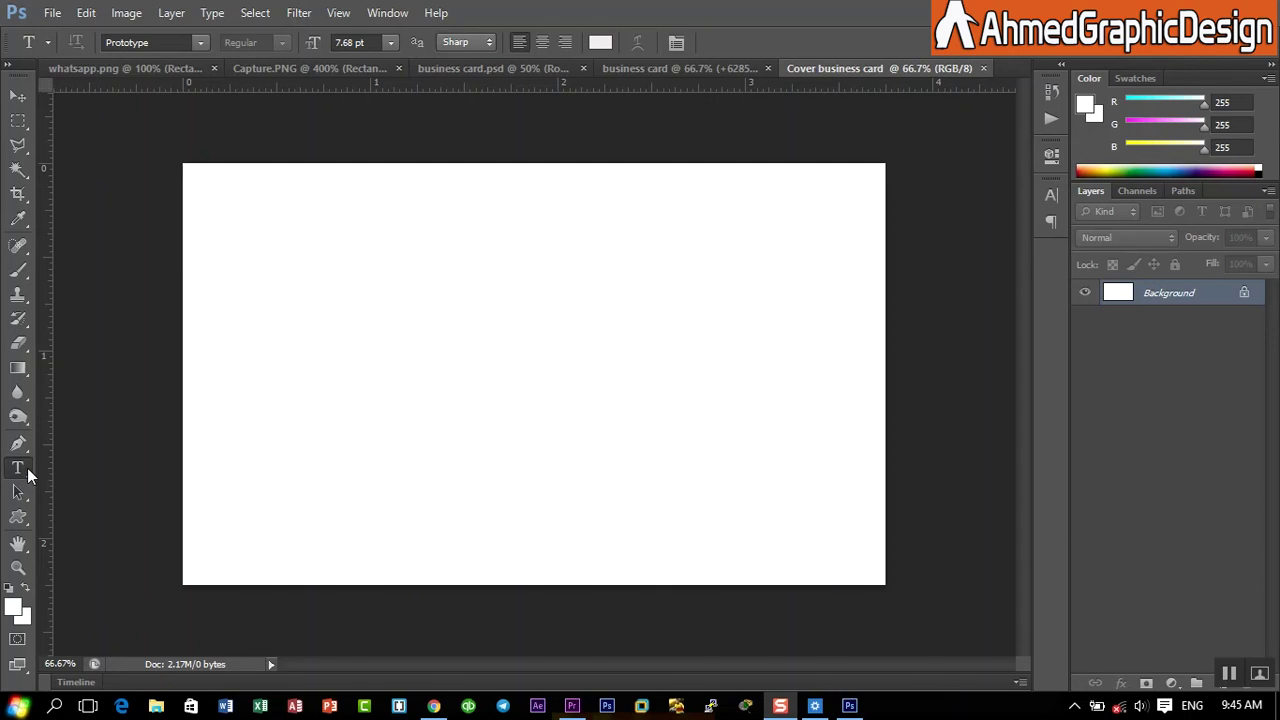
- Draw a rectangle covering the whole card and fill it solid black
{"action": "left_click", "coordinate": [19, 520]}
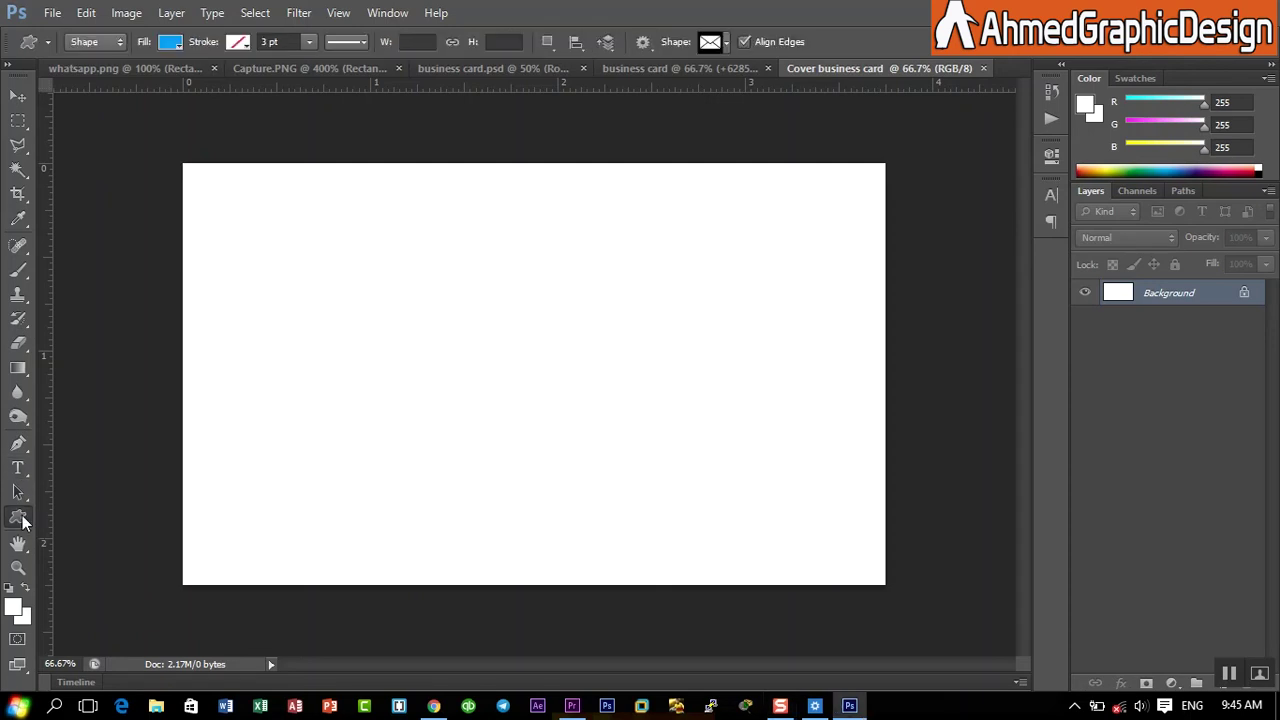
{"action": "right_click", "coordinate": [22, 520]}
{"action": "left_click", "coordinate": [60, 518]}
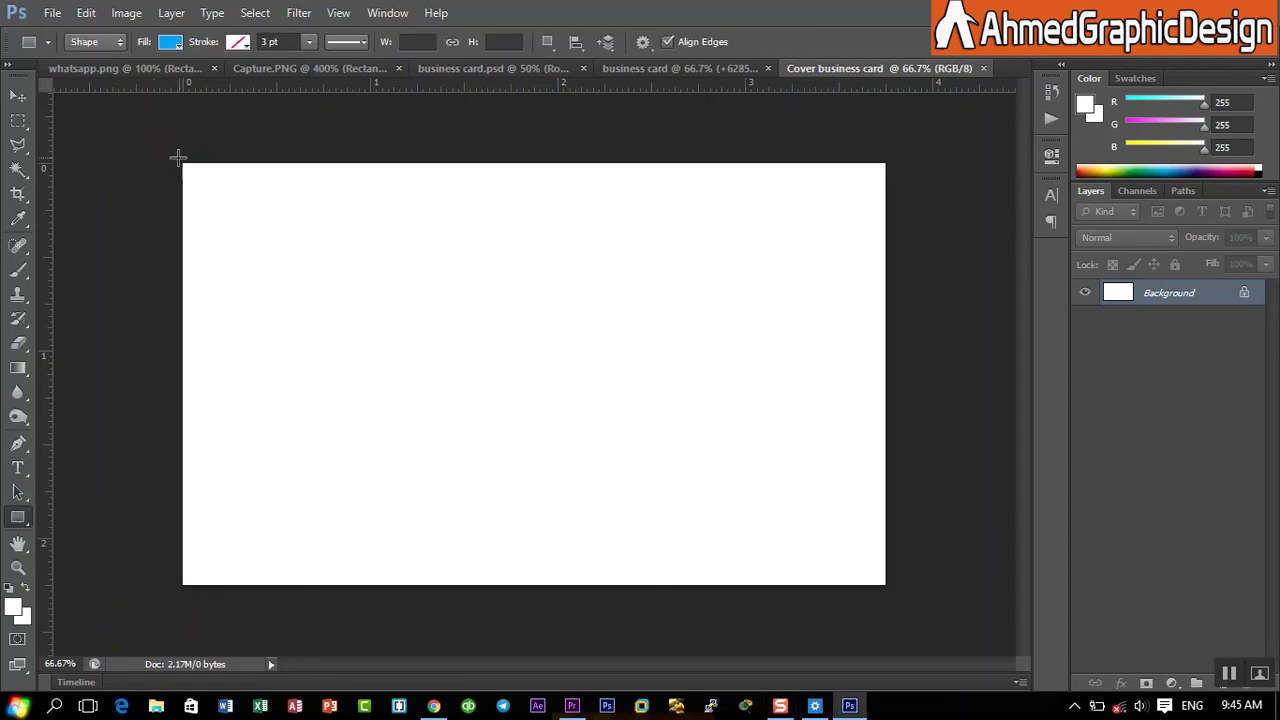
{"action": "left_click_drag", "start_coordinate": [178, 157], "coordinate": [889, 589]}
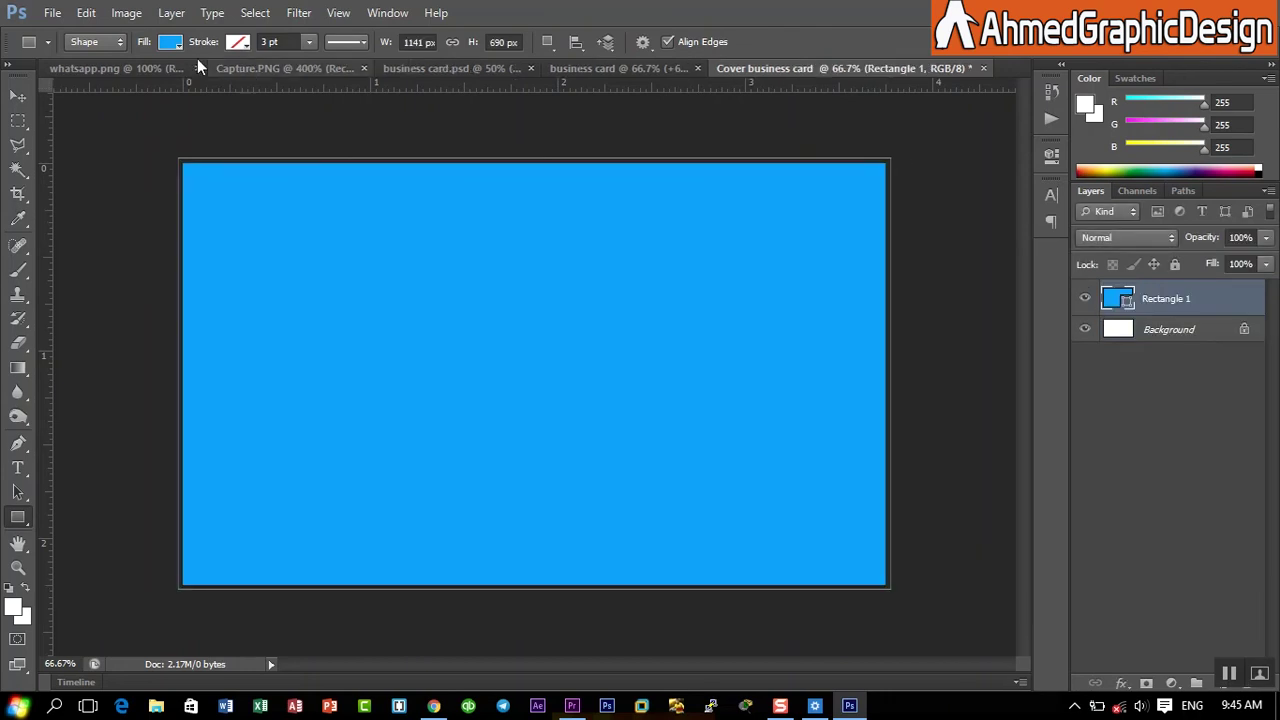
{"action": "left_click", "coordinate": [172, 42]}
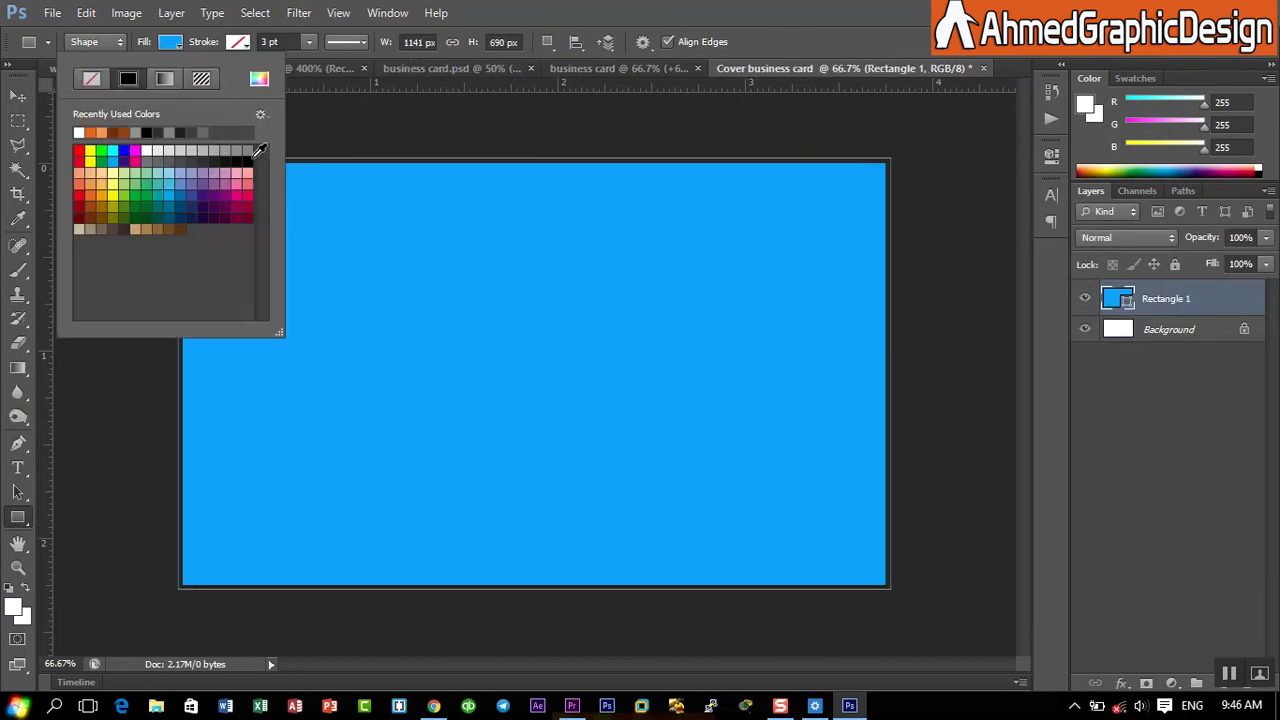
{"action": "left_click", "coordinate": [249, 152]}
{"action": "left_click", "coordinate": [897, 8]}
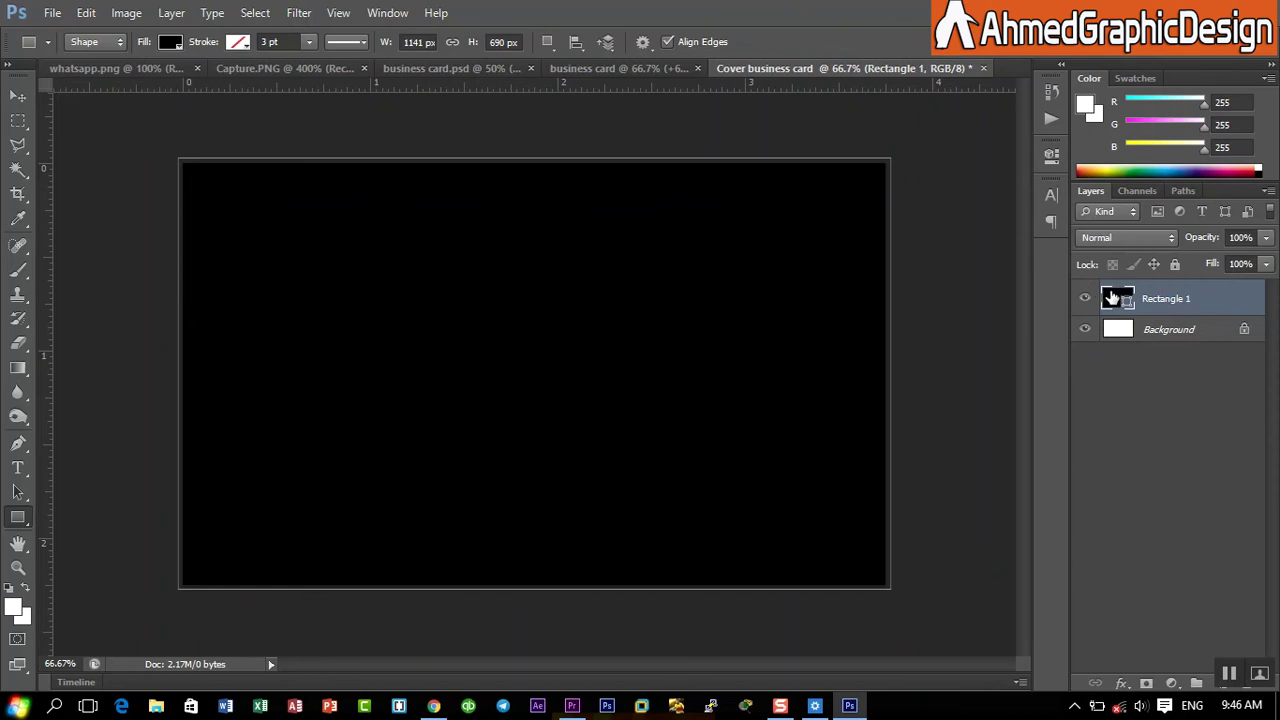
{"action": "right_click", "coordinate": [1160, 298]}
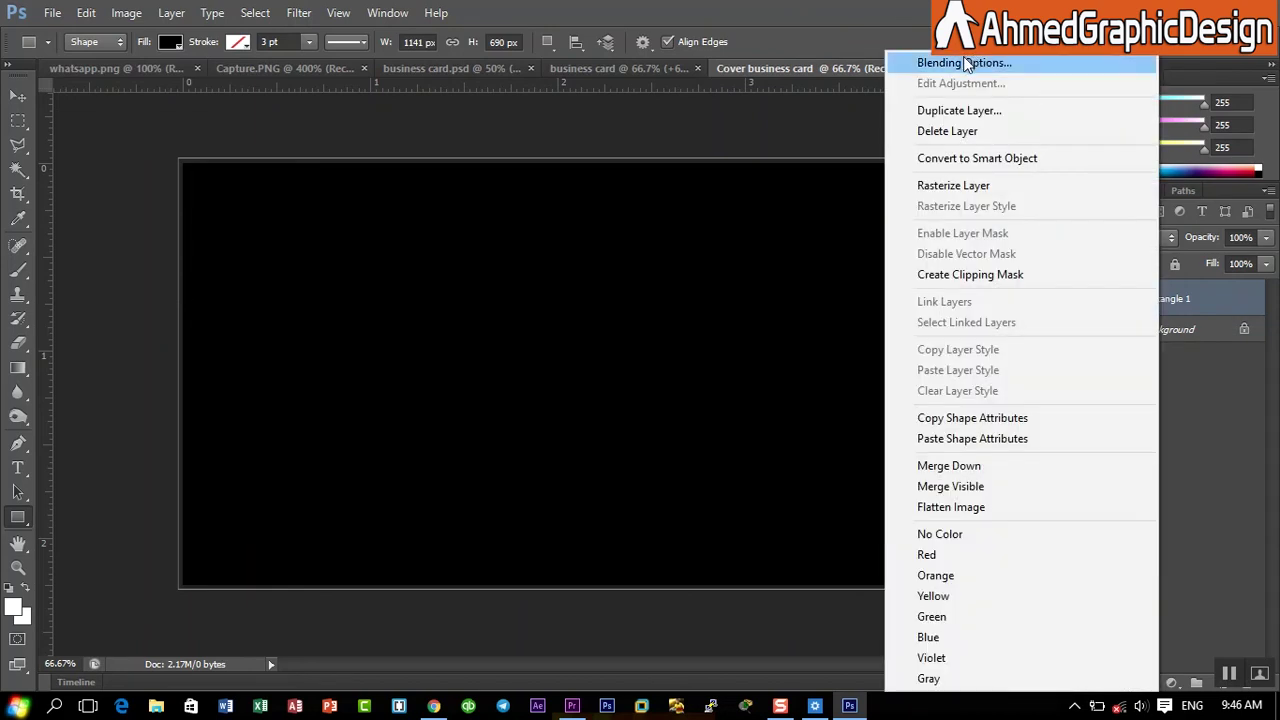
- Add a Pattern Overlay to Rectangle 1 at 21% scale with lowered opacity
{"action": "left_click", "coordinate": [965, 56]}
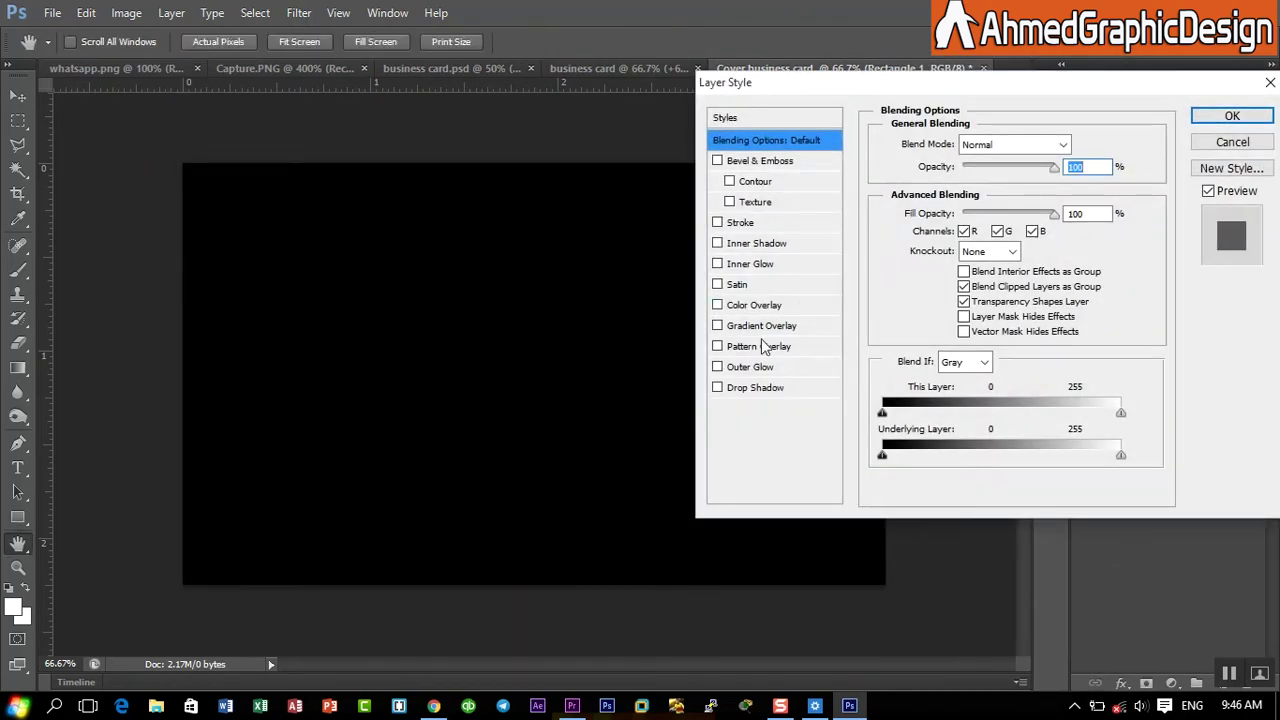
{"action": "left_click", "coordinate": [751, 347]}
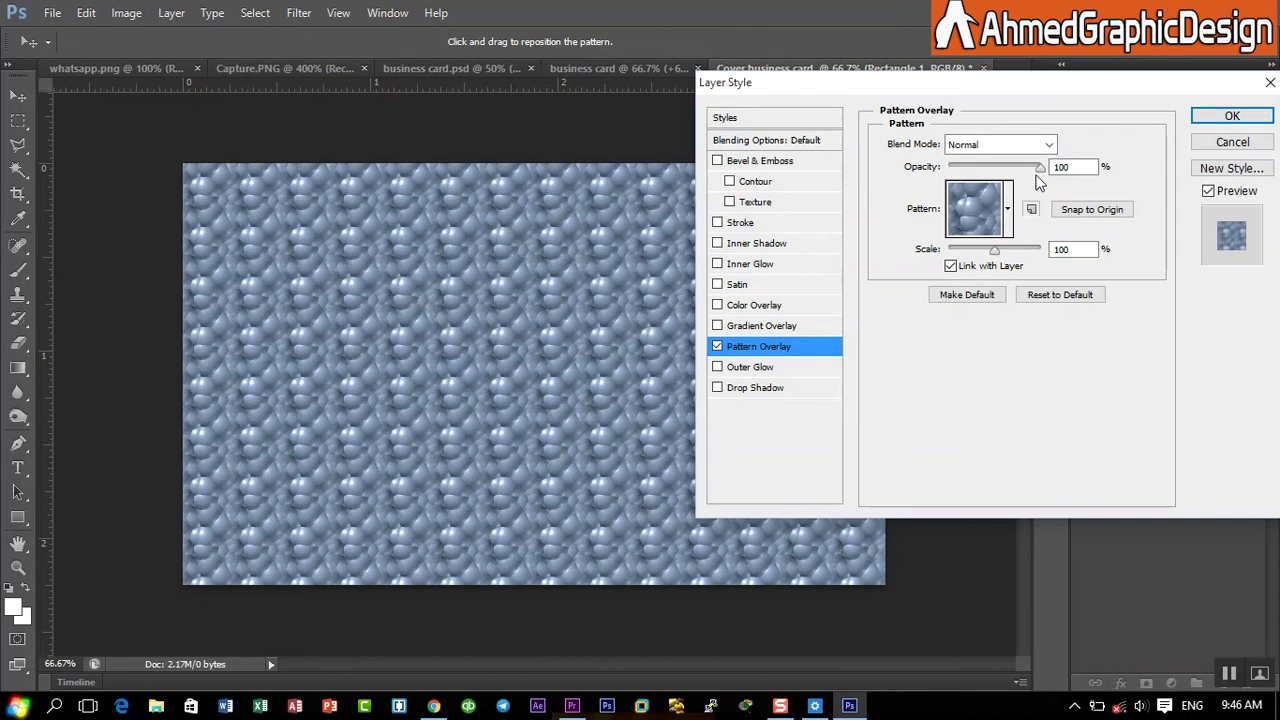
{"action": "left_click_drag", "start_coordinate": [996, 248], "coordinate": [957, 255]}
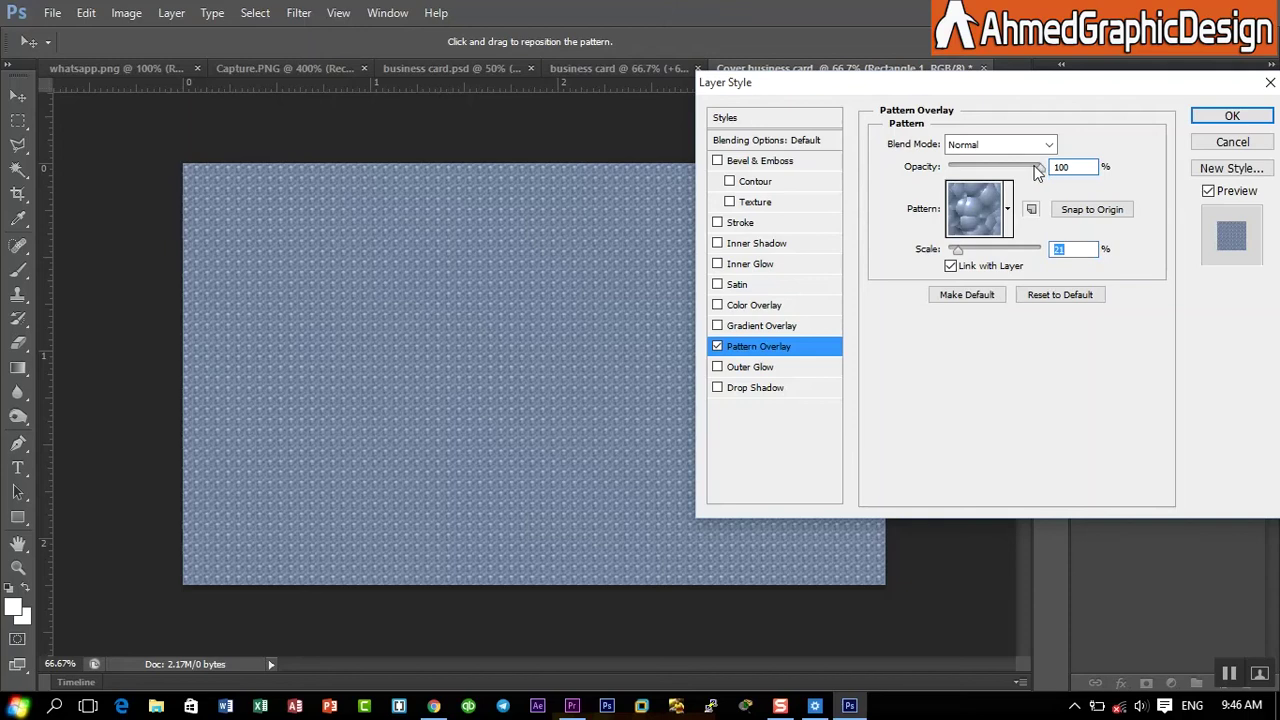
{"action": "left_click_drag", "start_coordinate": [1037, 170], "coordinate": [976, 180]}
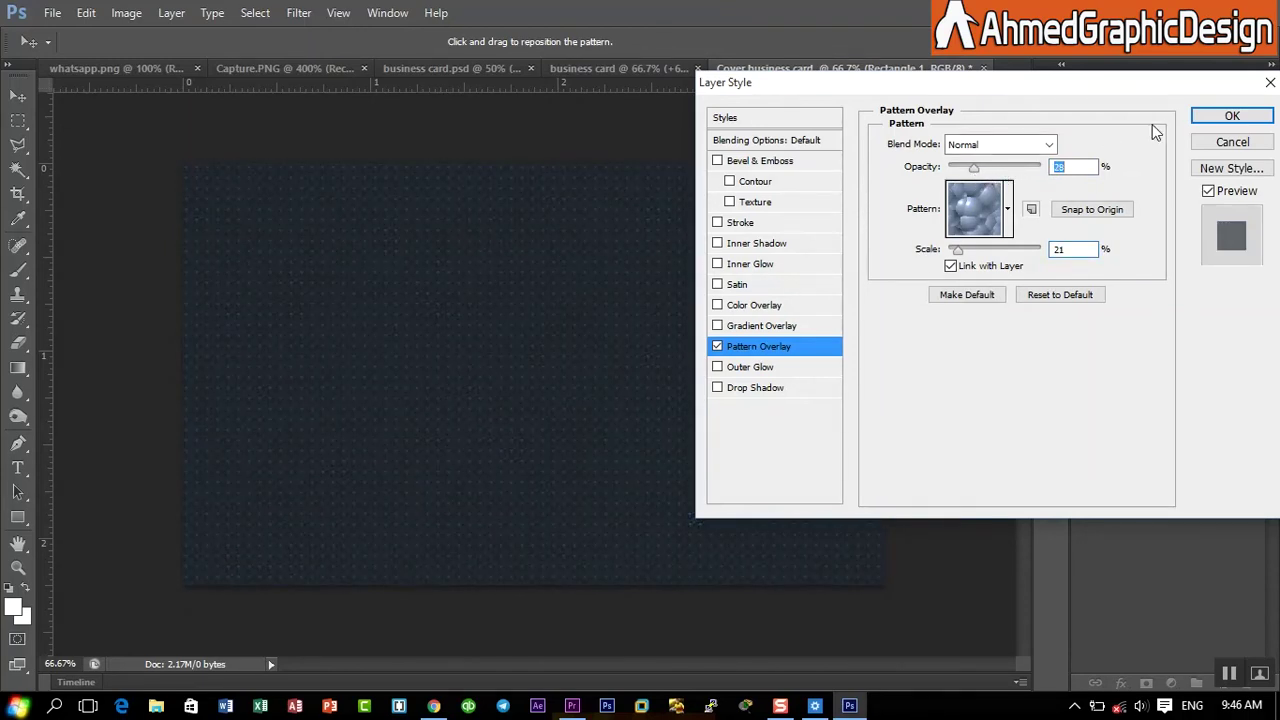
{"action": "left_click", "coordinate": [1230, 116]}
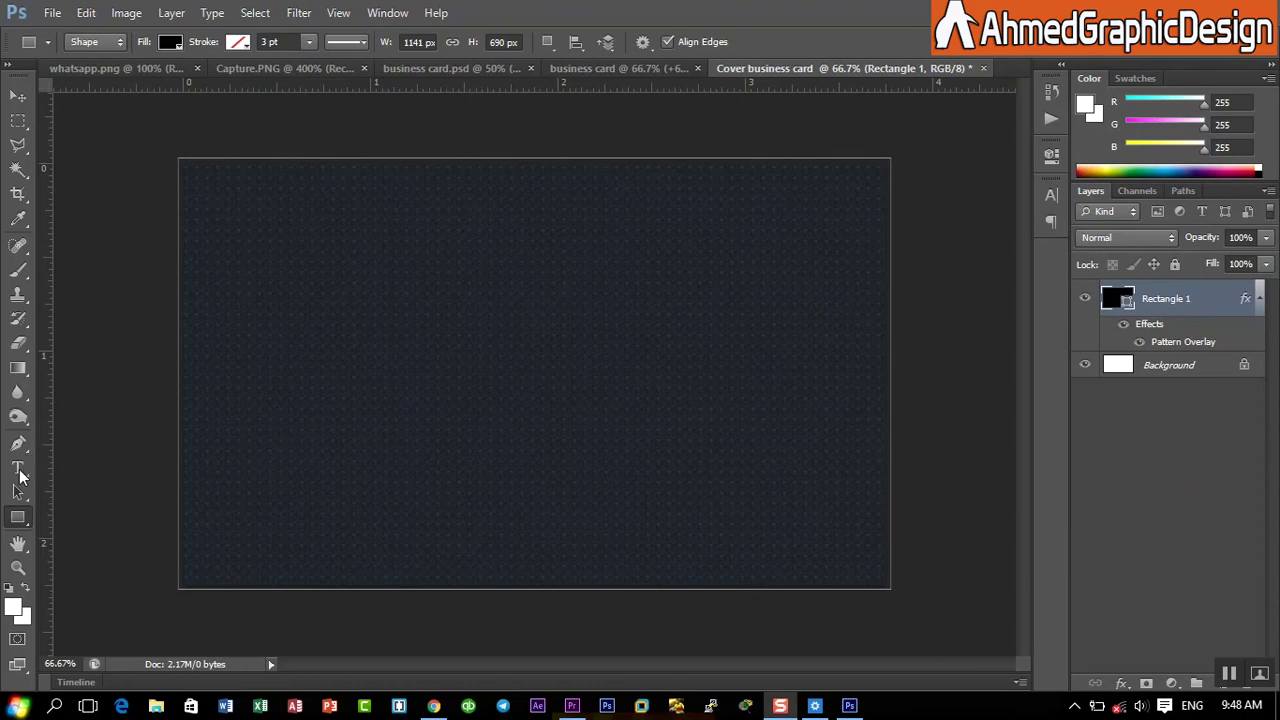
- Draw a thin 911 × 38 px rounded bar along the card's top edge
{"action": "right_click", "coordinate": [18, 520]}
{"action": "left_click", "coordinate": [87, 537]}
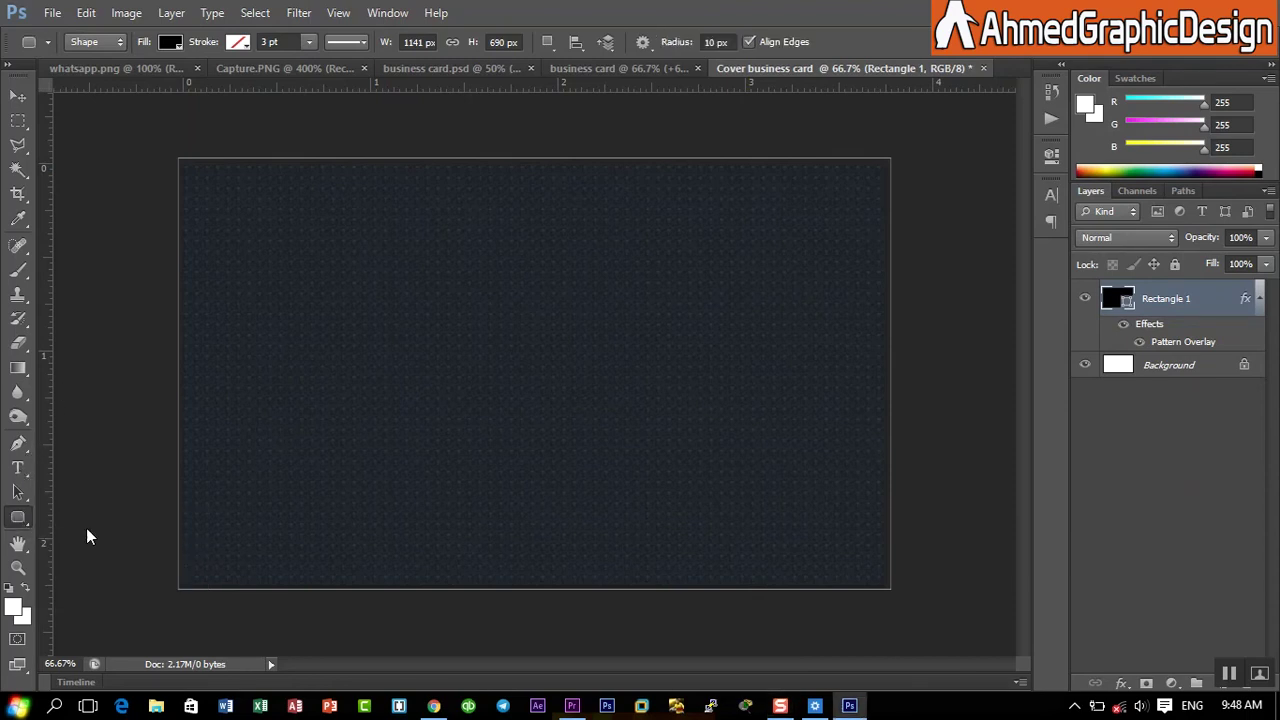
{"action": "left_click_drag", "start_coordinate": [248, 153], "coordinate": [814, 174]}
{"action": "key", "text": "ctrl+t"}
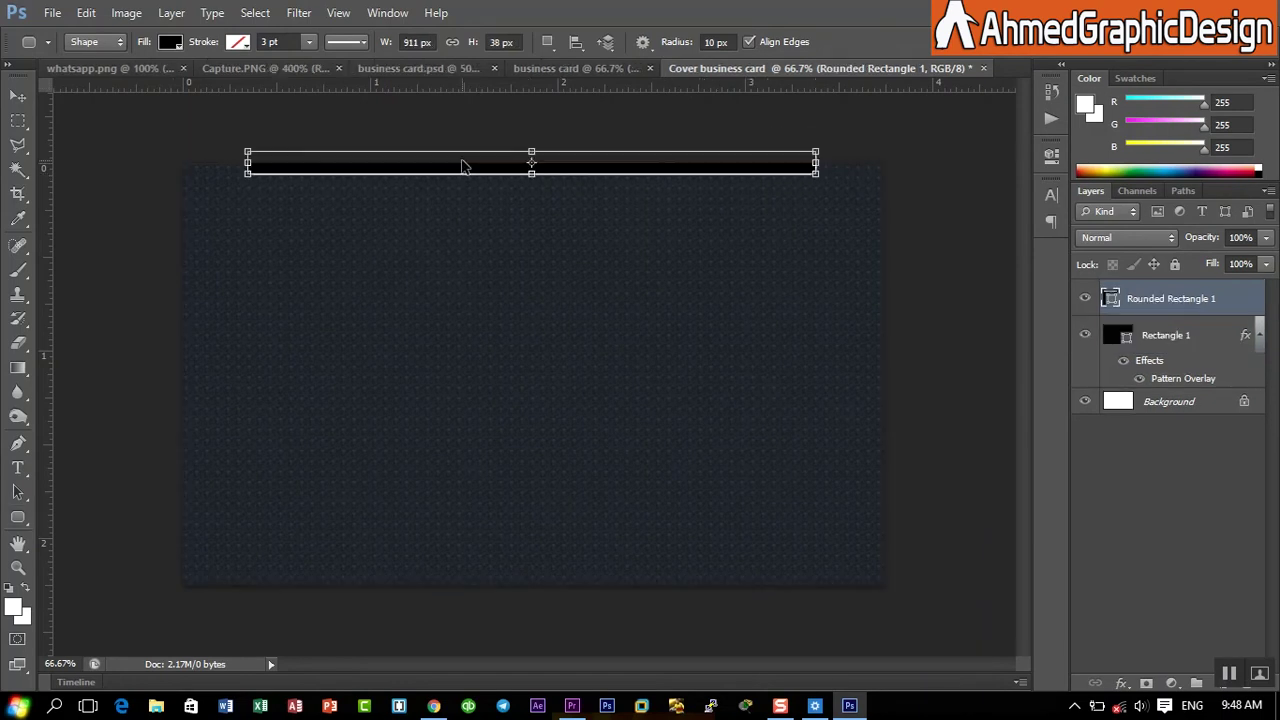
{"action": "key", "text": "Down"}
{"action": "key", "text": "Down"}
{"action": "key", "text": "Down"}
{"action": "key", "text": "Down"}
{"action": "key", "text": "Down"}
{"action": "key", "text": "Down"}
{"action": "key", "text": "Down"}
{"action": "key", "text": "Down"}
{"action": "key", "text": "Down"}
{"action": "key", "text": "Down"}
{"action": "key", "text": "Down"}
{"action": "key", "text": "Down"}
{"action": "key", "text": "Down"}
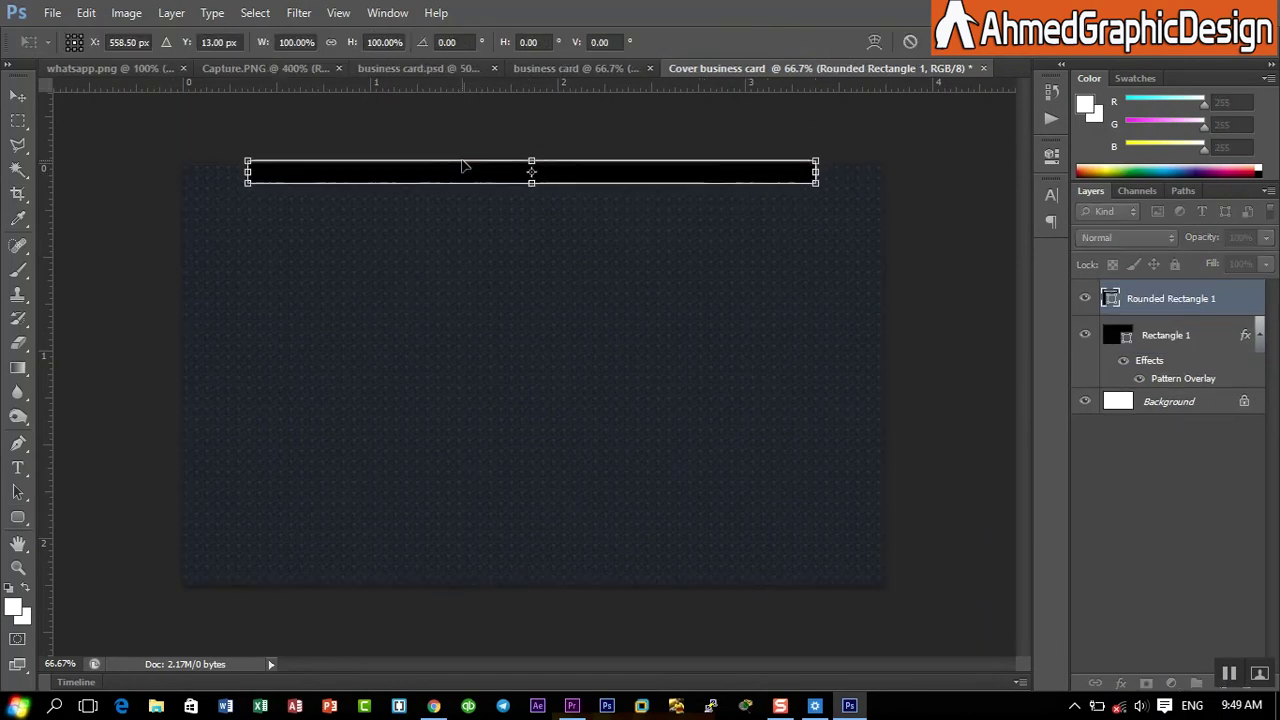
{"action": "left_click", "coordinate": [947, 42]}
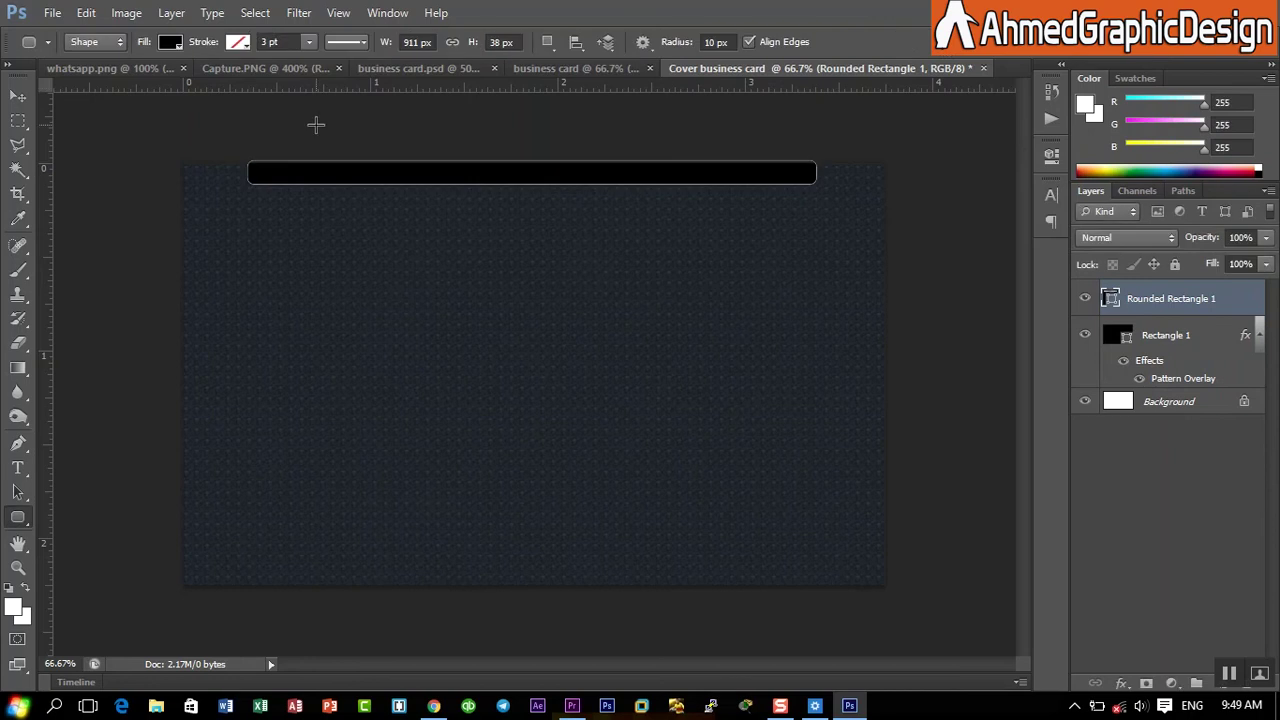
- Fill the rounded bar orange and duplicate its layer
{"action": "left_click", "coordinate": [169, 42]}
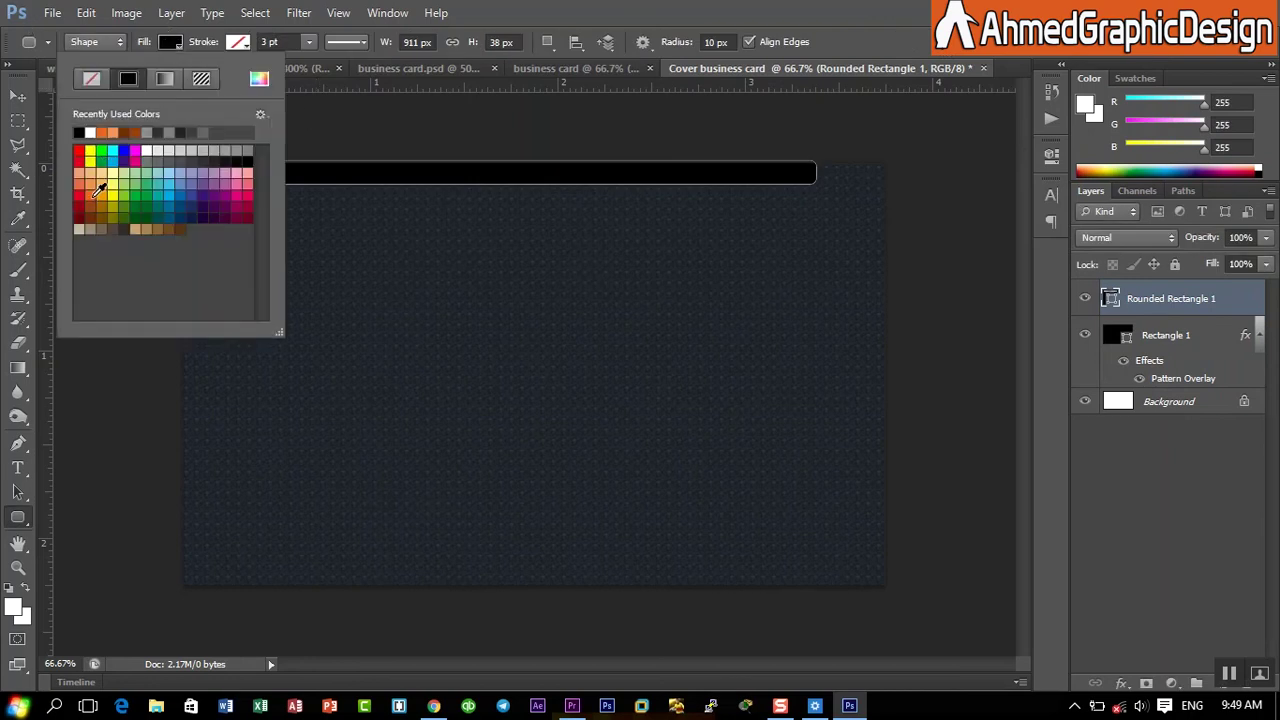
{"action": "left_click", "coordinate": [99, 190]}
{"action": "left_click", "coordinate": [845, 8]}
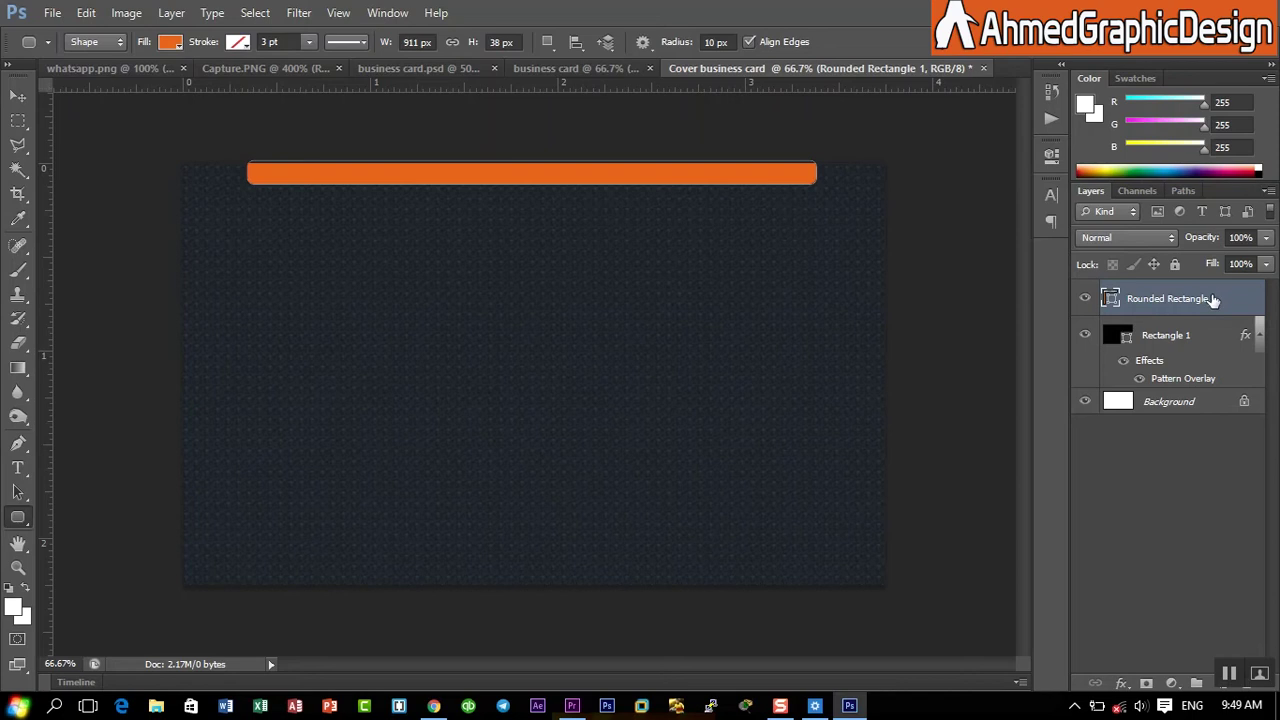
{"action": "right_click", "coordinate": [1212, 300]}
{"action": "left_click", "coordinate": [1038, 108]}
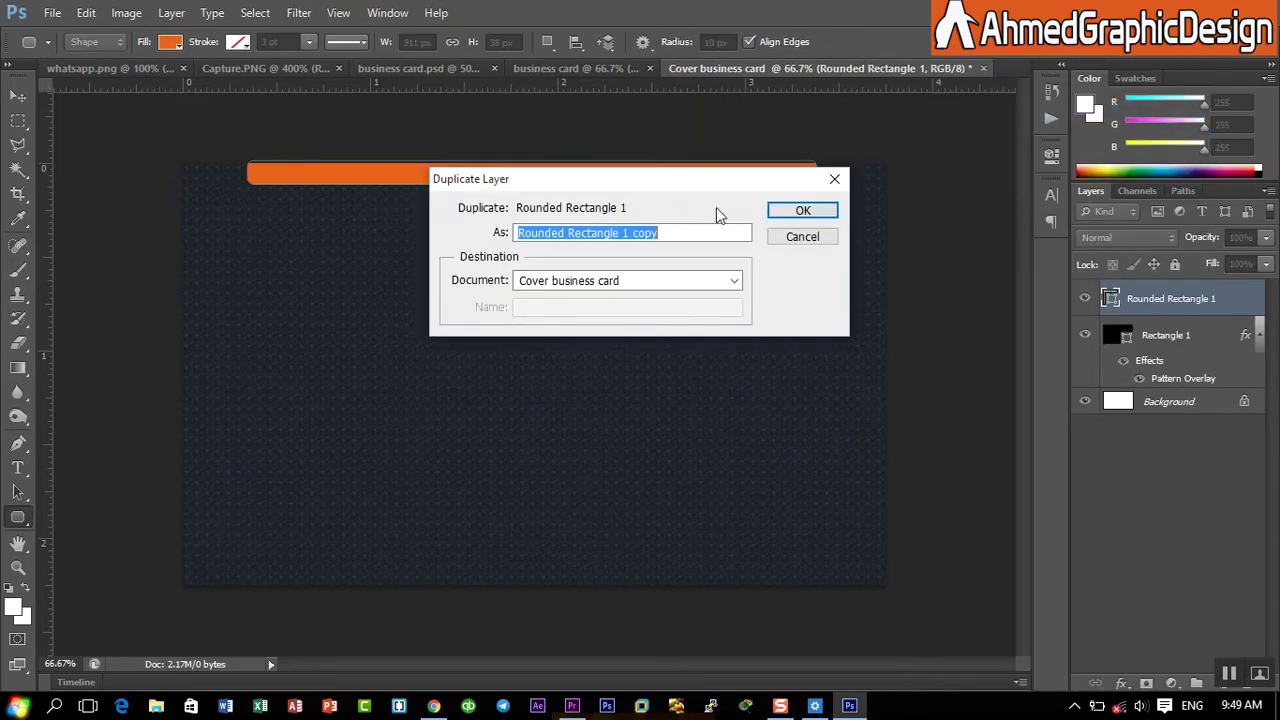
- Move the duplicated orange bar down to sit along the card's bottom edge
{"action": "left_click", "coordinate": [802, 210]}
{"action": "left_click", "coordinate": [16, 96]}
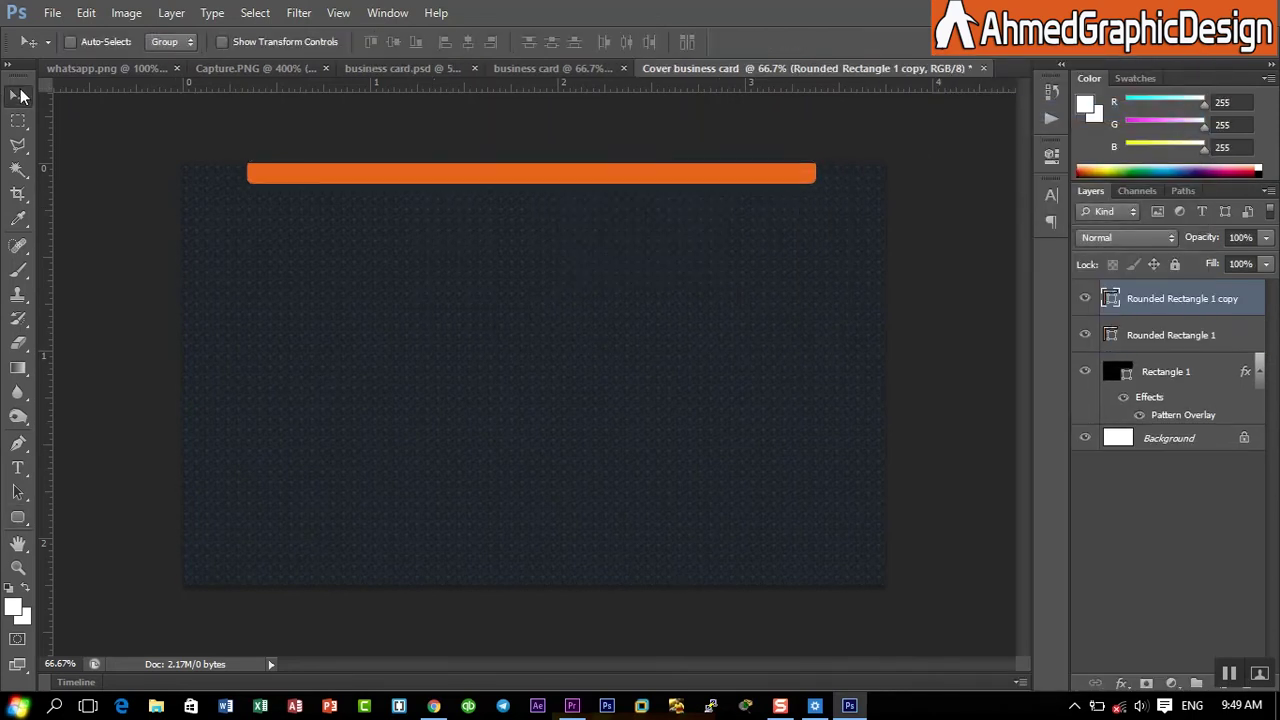
{"action": "key", "text": "ctrl+t"}
{"action": "key", "text": "Down"}
{"action": "key", "text": "Down"}
{"action": "key", "text": "Down"}
{"action": "key", "text": "Down"}
{"action": "key", "text": "Down"}
{"action": "key", "text": "Down"}
{"action": "key", "text": "Down"}
{"action": "key", "text": "Down"}
{"action": "key", "text": "Down"}
{"action": "key", "text": "Down"}
{"action": "key", "text": "Down"}
{"action": "key", "text": "Down"}
{"action": "key", "text": "Down"}
{"action": "key", "text": "Down"}
{"action": "key", "text": "Down"}
{"action": "key", "text": "Down"}
{"action": "key", "text": "Down"}
{"action": "key", "text": "Down"}
{"action": "key", "text": "Down"}
{"action": "key", "text": "Down"}
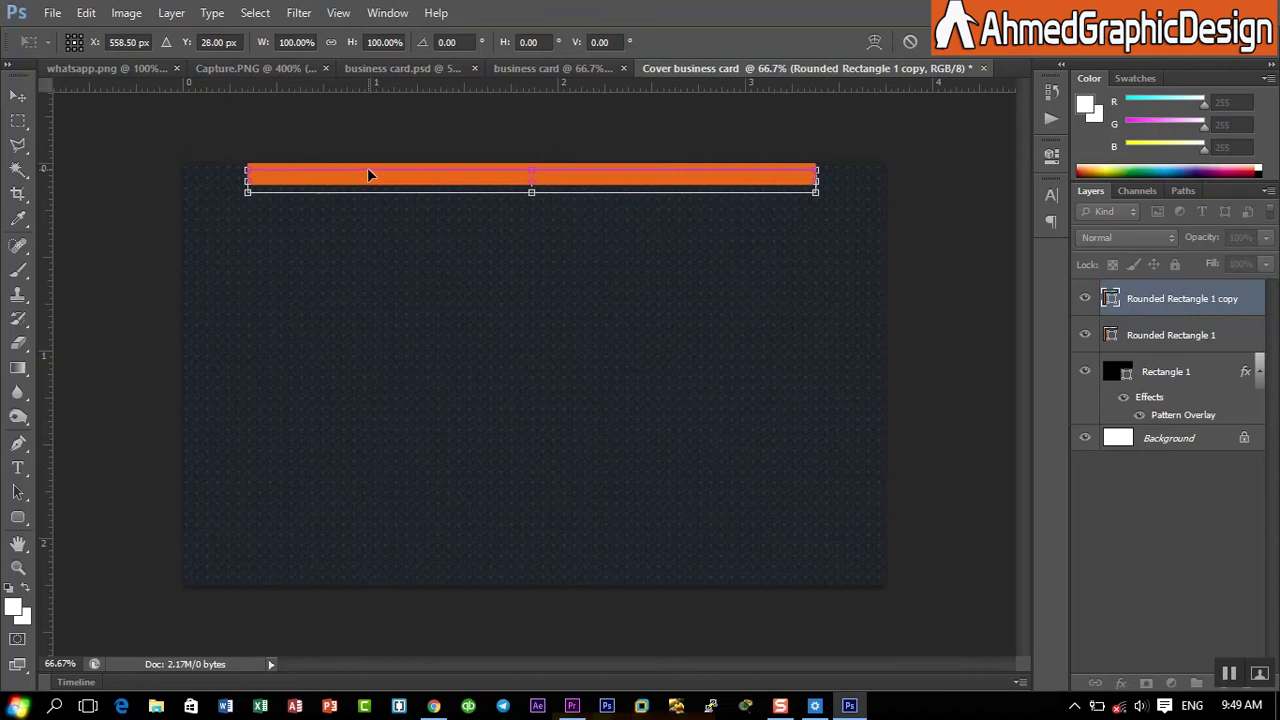
{"action": "key", "text": "Down"}
{"action": "key", "text": "Down"}
{"action": "key", "text": "Down"}
{"action": "key", "text": "Down"}
{"action": "key", "text": "Down"}
{"action": "key", "text": "Down"}
{"action": "key", "text": "Down"}
{"action": "key", "text": "Down"}
{"action": "key", "text": "Down"}
{"action": "key", "text": "Down"}
{"action": "key", "text": "Down"}
{"action": "key", "text": "Down"}
{"action": "key", "text": "Down"}
{"action": "key", "text": "Down"}
{"action": "key", "text": "Down"}
{"action": "key", "text": "Down"}
{"action": "key", "text": "Down"}
{"action": "key", "text": "Down"}
{"action": "key", "text": "Down"}
{"action": "key", "text": "Down"}
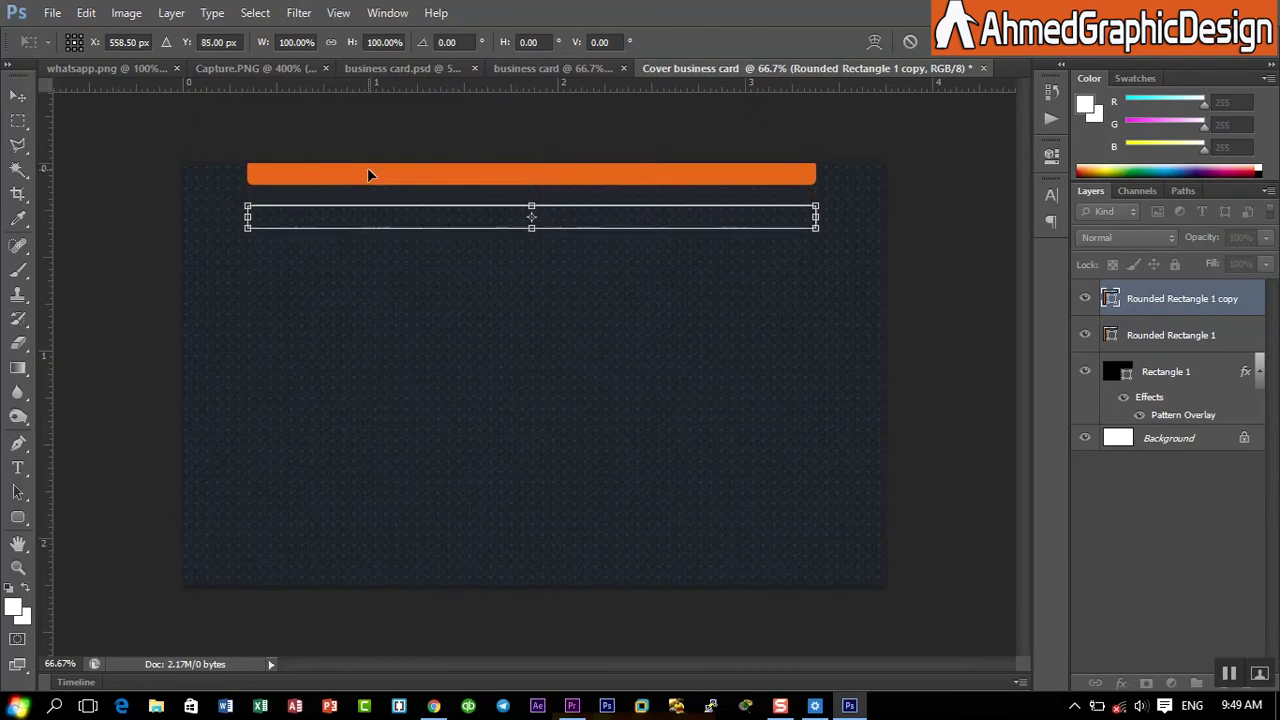
{"action": "key", "text": "Down"}
{"action": "key", "text": "Down"}
{"action": "key", "text": "Down"}
{"action": "key", "text": "Down"}
{"action": "key", "text": "Down"}
{"action": "key", "text": "Down"}
{"action": "key", "text": "Down"}
{"action": "key", "text": "Down"}
{"action": "key", "text": "Down"}
{"action": "key", "text": "Down"}
{"action": "key", "text": "Down"}
{"action": "key", "text": "Down"}
{"action": "key", "text": "Down"}
{"action": "key", "text": "Down"}
{"action": "key", "text": "Down"}
{"action": "key", "text": "Down"}
{"action": "key", "text": "Down"}
{"action": "key", "text": "Down"}
{"action": "key", "text": "Down"}
{"action": "key", "text": "Down"}
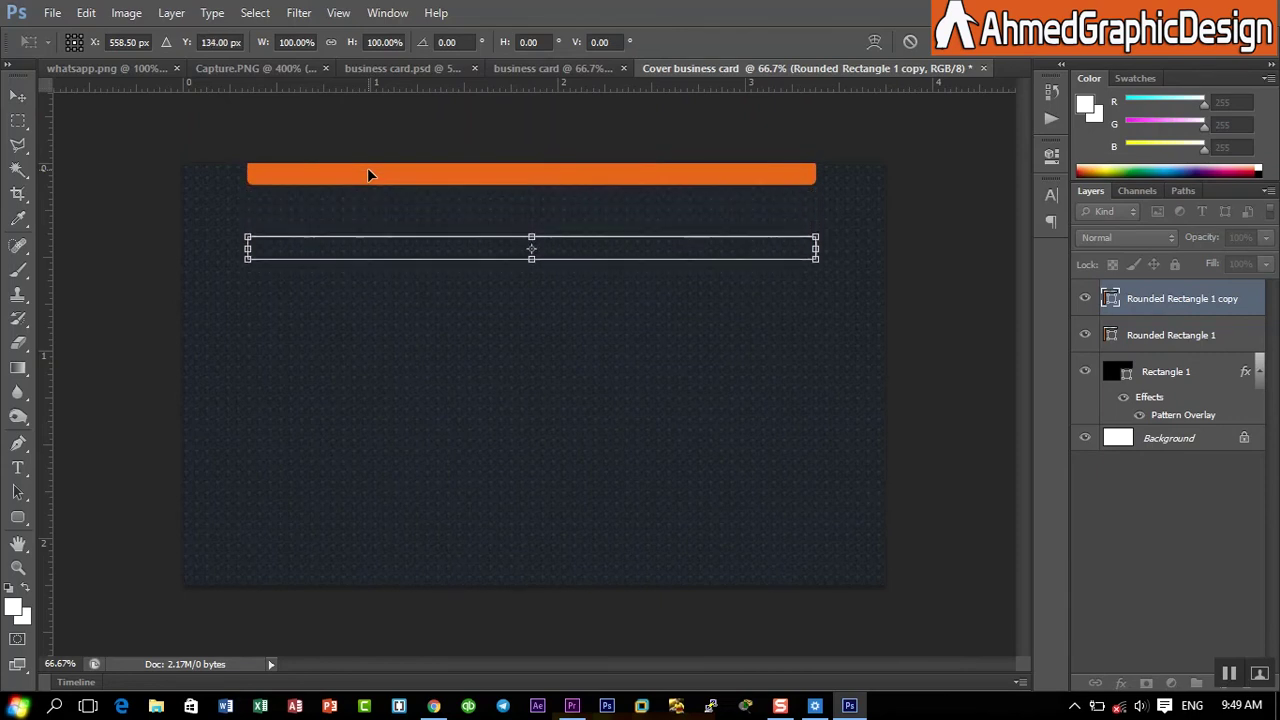
{"action": "key", "text": "Down"}
{"action": "key", "text": "Down"}
{"action": "key", "text": "Down"}
{"action": "key", "text": "Down"}
{"action": "key", "text": "Down"}
{"action": "key", "text": "Down"}
{"action": "key", "text": "Down"}
{"action": "key", "text": "Down"}
{"action": "key", "text": "Down"}
{"action": "key", "text": "Down"}
{"action": "key", "text": "Down"}
{"action": "key", "text": "Down"}
{"action": "key", "text": "Down"}
{"action": "key", "text": "Down"}
{"action": "key", "text": "Down"}
{"action": "key", "text": "Down"}
{"action": "key", "text": "Down"}
{"action": "key", "text": "Down"}
{"action": "key", "text": "Down"}
{"action": "key", "text": "Down"}
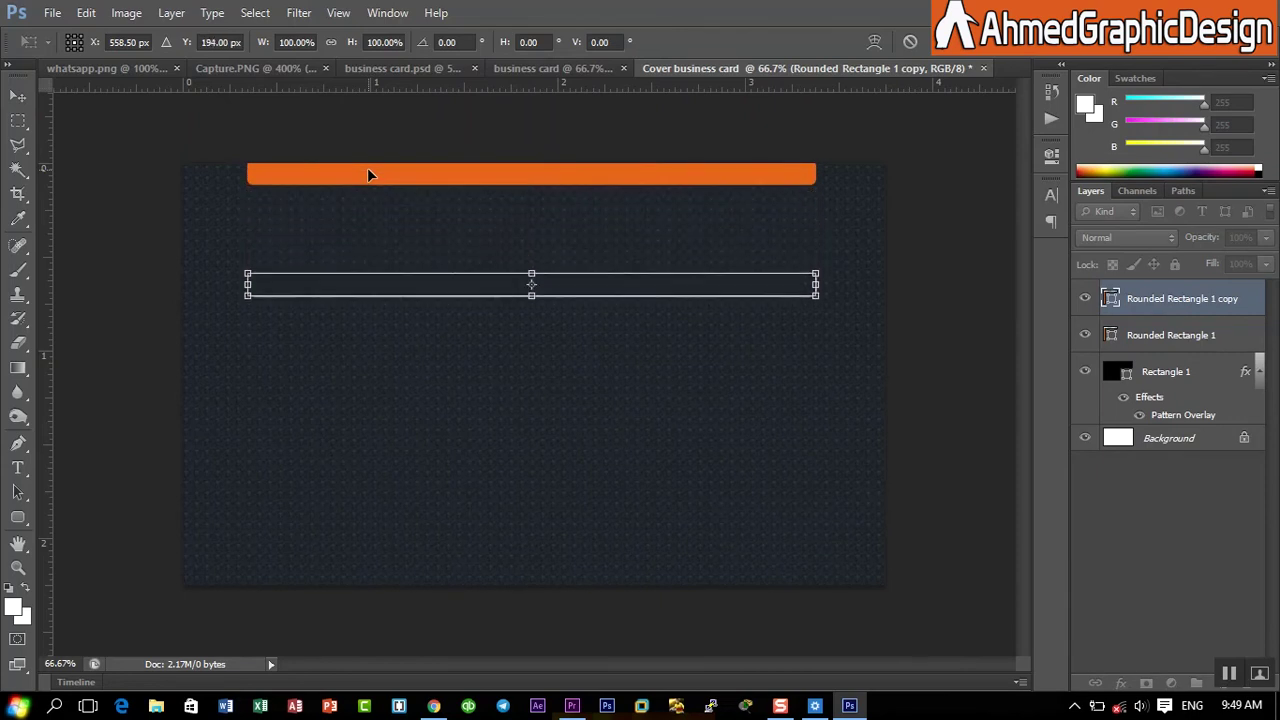
{"action": "key", "text": "Down"}
{"action": "key", "text": "Down"}
{"action": "key", "text": "Down"}
{"action": "key", "text": "Down"}
{"action": "key", "text": "Down"}
{"action": "key", "text": "Down"}
{"action": "key", "text": "Down"}
{"action": "key", "text": "Down"}
{"action": "key", "text": "Down"}
{"action": "key", "text": "Down"}
{"action": "key", "text": "Down"}
{"action": "key", "text": "Down"}
{"action": "key", "text": "Down"}
{"action": "key", "text": "Down"}
{"action": "key", "text": "Down"}
{"action": "key", "text": "Down"}
{"action": "key", "text": "Down"}
{"action": "key", "text": "Down"}
{"action": "key", "text": "Down"}
{"action": "key", "text": "Down"}
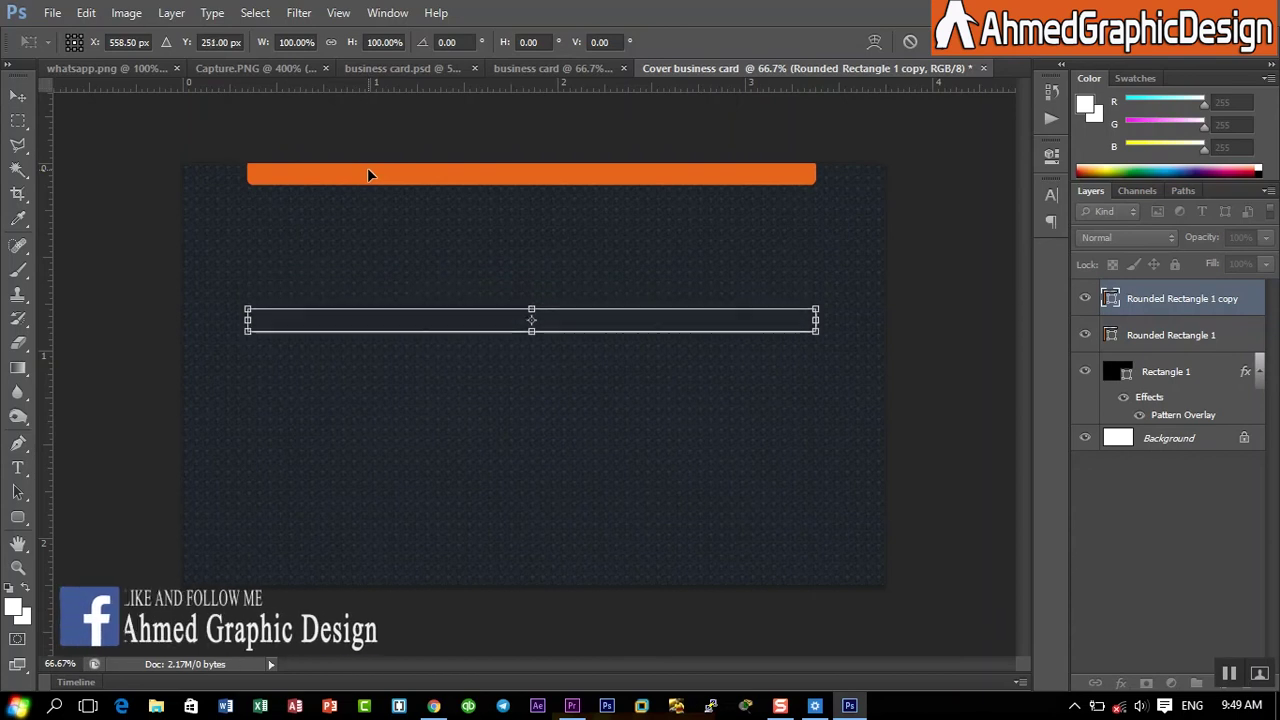
{"action": "key", "text": "Down"}
{"action": "key", "text": "Down"}
{"action": "key", "text": "Down"}
{"action": "key", "text": "Down"}
{"action": "key", "text": "Down"}
{"action": "key", "text": "Down"}
{"action": "key", "text": "Down"}
{"action": "key", "text": "Down"}
{"action": "key", "text": "Down"}
{"action": "key", "text": "Down"}
{"action": "key", "text": "Down"}
{"action": "key", "text": "Down"}
{"action": "key", "text": "Down"}
{"action": "key", "text": "Down"}
{"action": "key", "text": "Down"}
{"action": "key", "text": "Down"}
{"action": "key", "text": "Down"}
{"action": "key", "text": "Down"}
{"action": "key", "text": "Down"}
{"action": "key", "text": "Down"}
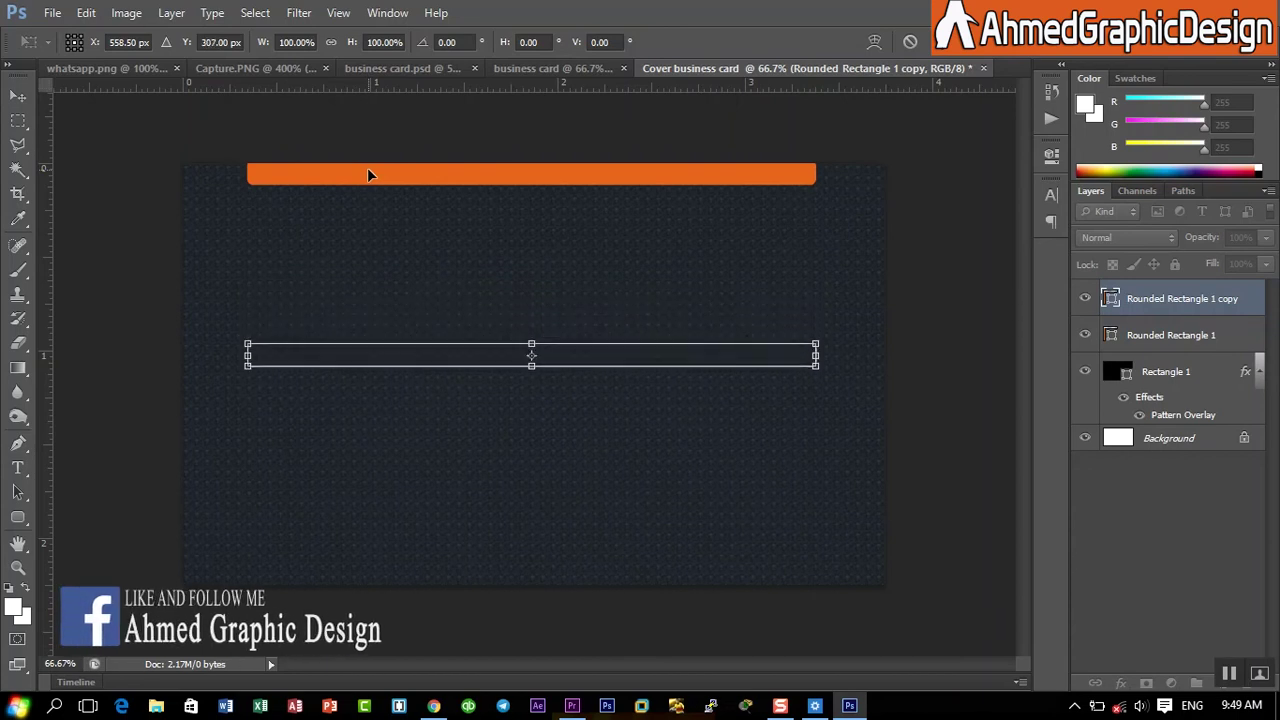
{"action": "key", "text": "Down"}
{"action": "key", "text": "Down"}
{"action": "key", "text": "Down"}
{"action": "key", "text": "Down"}
{"action": "key", "text": "Down"}
{"action": "key", "text": "Down"}
{"action": "key", "text": "Down"}
{"action": "key", "text": "Down"}
{"action": "key", "text": "Down"}
{"action": "key", "text": "Down"}
{"action": "key", "text": "Down"}
{"action": "key", "text": "Down"}
{"action": "key", "text": "Down"}
{"action": "key", "text": "Down"}
{"action": "key", "text": "Down"}
{"action": "key", "text": "Down"}
{"action": "key", "text": "Down"}
{"action": "key", "text": "Down"}
{"action": "key", "text": "Down"}
{"action": "key", "text": "Down"}
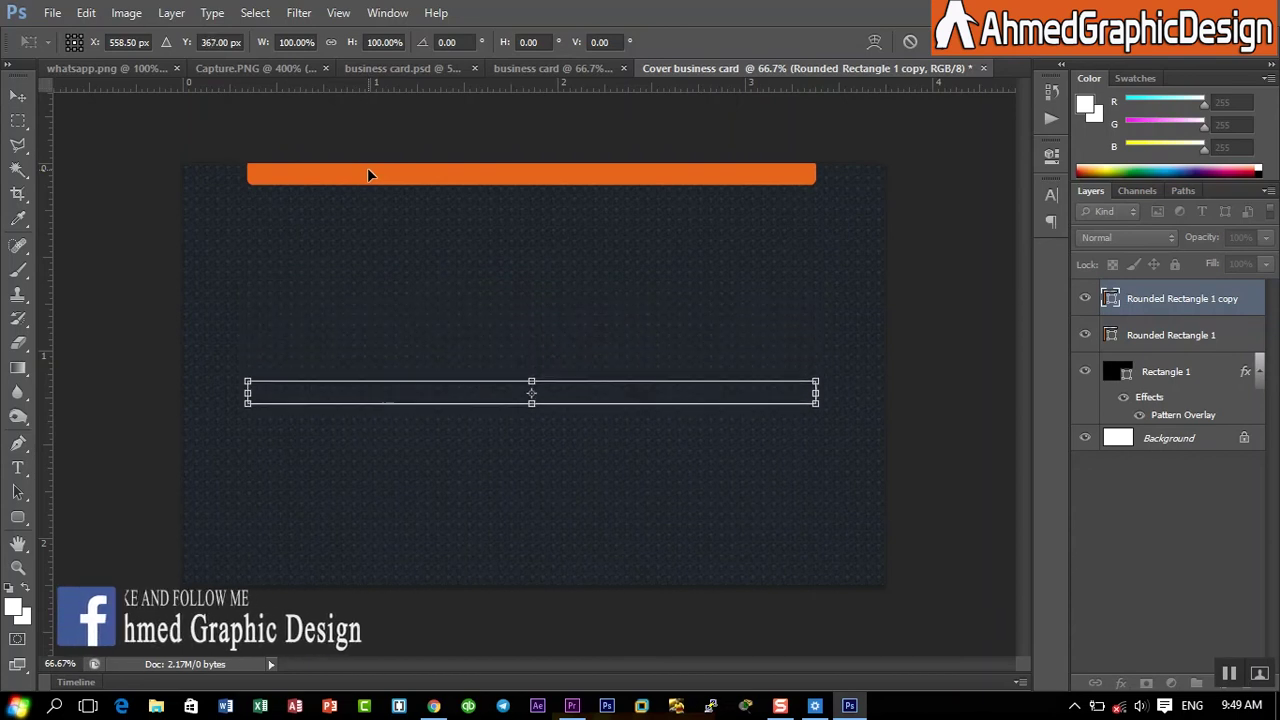
{"action": "key", "text": "Down"}
{"action": "key", "text": "Down"}
{"action": "key", "text": "Down"}
{"action": "key", "text": "Down"}
{"action": "key", "text": "Down"}
{"action": "key", "text": "Down"}
{"action": "key", "text": "Down"}
{"action": "key", "text": "Down"}
{"action": "key", "text": "Down"}
{"action": "key", "text": "Down"}
{"action": "key", "text": "Down"}
{"action": "key", "text": "Down"}
{"action": "key", "text": "Down"}
{"action": "key", "text": "Down"}
{"action": "key", "text": "Down"}
{"action": "key", "text": "Down"}
{"action": "key", "text": "Down"}
{"action": "key", "text": "Down"}
{"action": "key", "text": "Down"}
{"action": "key", "text": "Down"}
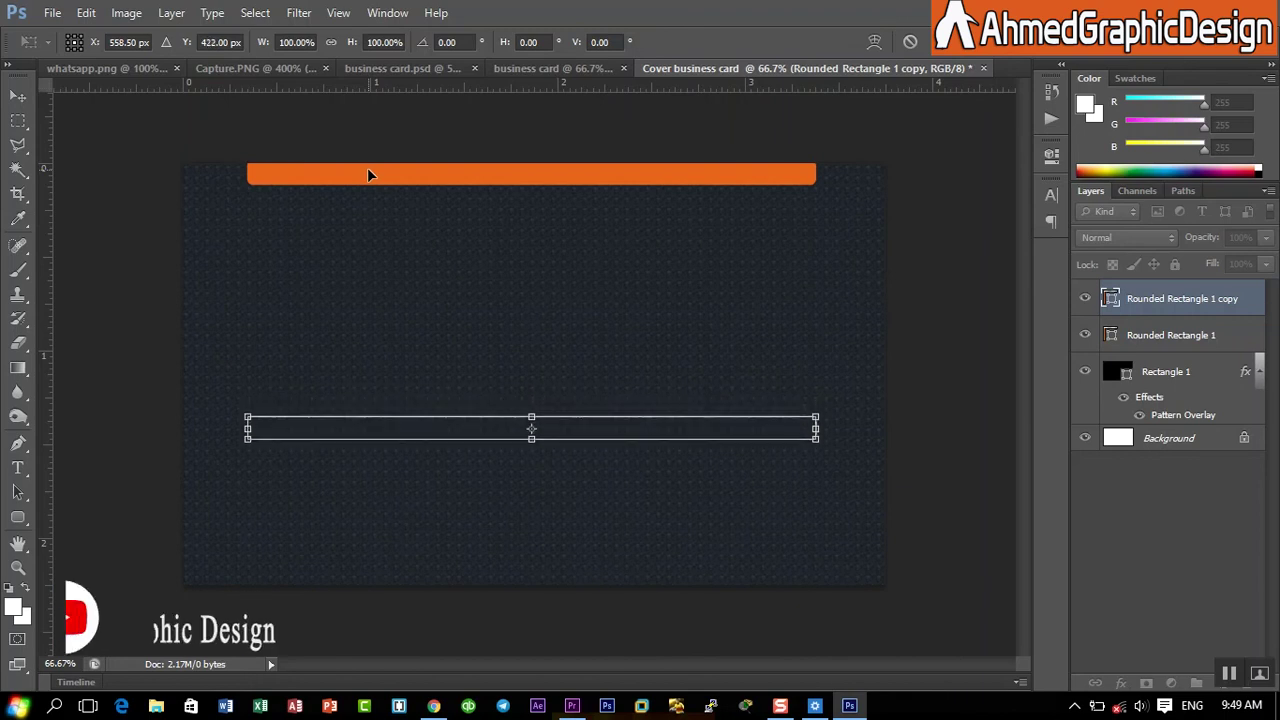
{"action": "key", "text": "Down"}
{"action": "key", "text": "Down"}
{"action": "key", "text": "Down"}
{"action": "key", "text": "Down"}
{"action": "key", "text": "Down"}
{"action": "key", "text": "Down"}
{"action": "key", "text": "Down"}
{"action": "key", "text": "Down"}
{"action": "key", "text": "Down"}
{"action": "key", "text": "Down"}
{"action": "key", "text": "Down"}
{"action": "key", "text": "Down"}
{"action": "key", "text": "Down"}
{"action": "key", "text": "Down"}
{"action": "key", "text": "Down"}
{"action": "key", "text": "Down"}
{"action": "key", "text": "Down"}
{"action": "key", "text": "Down"}
{"action": "key", "text": "Down"}
{"action": "key", "text": "Down"}
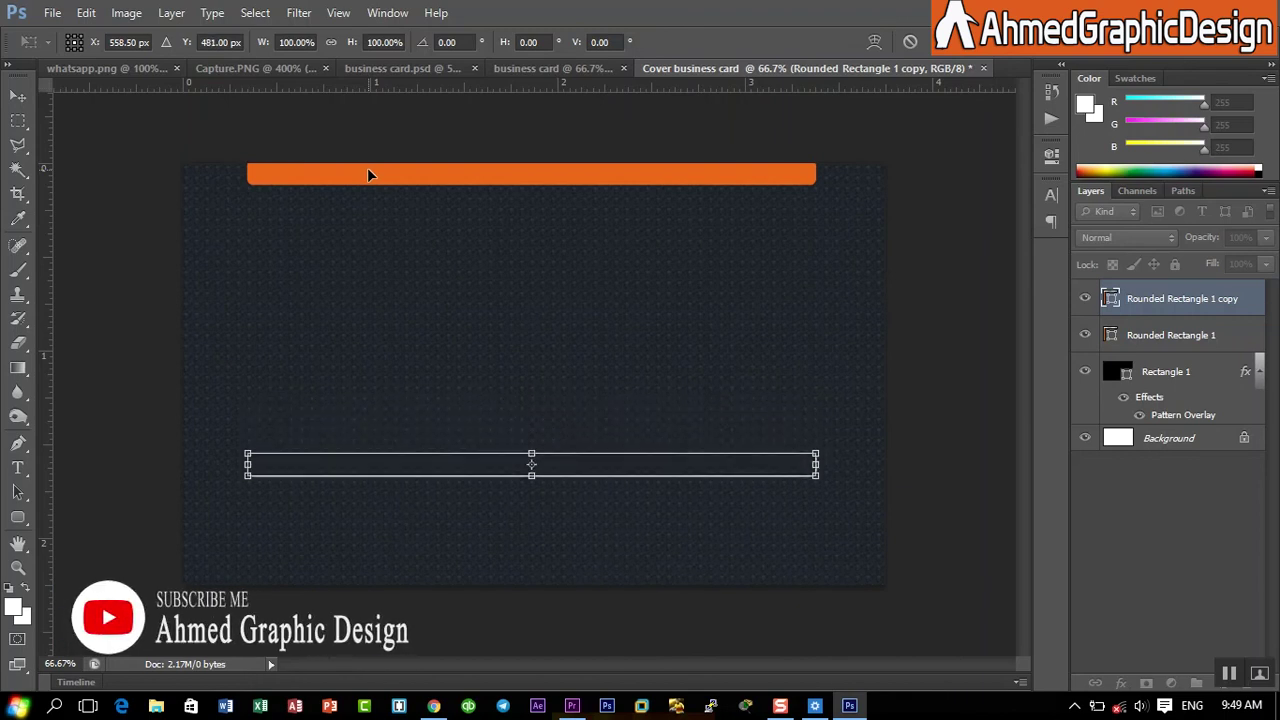
{"action": "key", "text": "Down"}
{"action": "key", "text": "Down"}
{"action": "key", "text": "Down"}
{"action": "key", "text": "Down"}
{"action": "key", "text": "Down"}
{"action": "key", "text": "Down"}
{"action": "key", "text": "Down"}
{"action": "key", "text": "Down"}
{"action": "key", "text": "Down"}
{"action": "key", "text": "Down"}
{"action": "key", "text": "Down"}
{"action": "key", "text": "Down"}
{"action": "key", "text": "Down"}
{"action": "key", "text": "Down"}
{"action": "key", "text": "Down"}
{"action": "key", "text": "Down"}
{"action": "key", "text": "Down"}
{"action": "key", "text": "Down"}
{"action": "key", "text": "Down"}
{"action": "key", "text": "Down"}
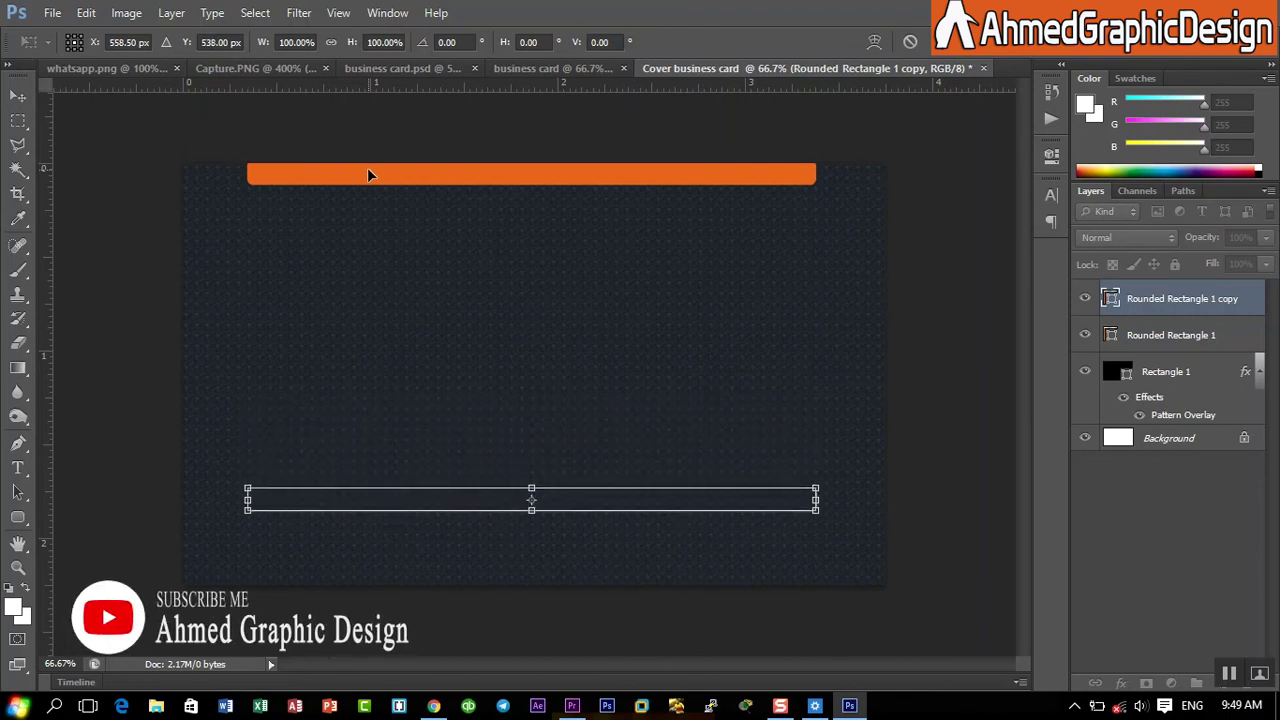
{"action": "key", "text": "Down"}
{"action": "key", "text": "Down"}
{"action": "key", "text": "Down"}
{"action": "key", "text": "Down"}
{"action": "key", "text": "Down"}
{"action": "key", "text": "Down"}
{"action": "key", "text": "Down"}
{"action": "key", "text": "Down"}
{"action": "key", "text": "Down"}
{"action": "key", "text": "Down"}
{"action": "key", "text": "Down"}
{"action": "key", "text": "Down"}
{"action": "key", "text": "Down"}
{"action": "key", "text": "Down"}
{"action": "key", "text": "Down"}
{"action": "key", "text": "Down"}
{"action": "key", "text": "Down"}
{"action": "key", "text": "Down"}
{"action": "key", "text": "Down"}
{"action": "key", "text": "Down"}
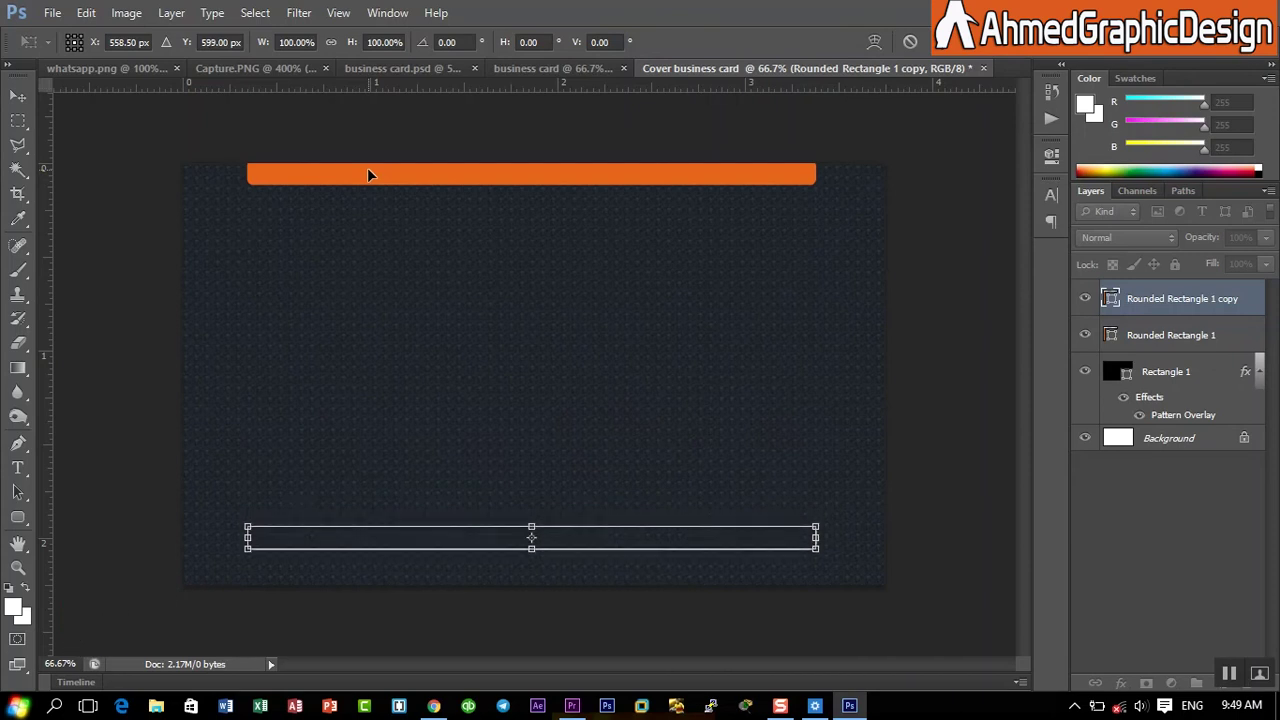
{"action": "key", "text": "Down"}
{"action": "key", "text": "Down"}
{"action": "key", "text": "Down"}
{"action": "key", "text": "Down"}
{"action": "key", "text": "Down"}
{"action": "key", "text": "Down"}
{"action": "key", "text": "Down"}
{"action": "key", "text": "Down"}
{"action": "key", "text": "Down"}
{"action": "key", "text": "Down"}
{"action": "key", "text": "Down"}
{"action": "key", "text": "Down"}
{"action": "key", "text": "Down"}
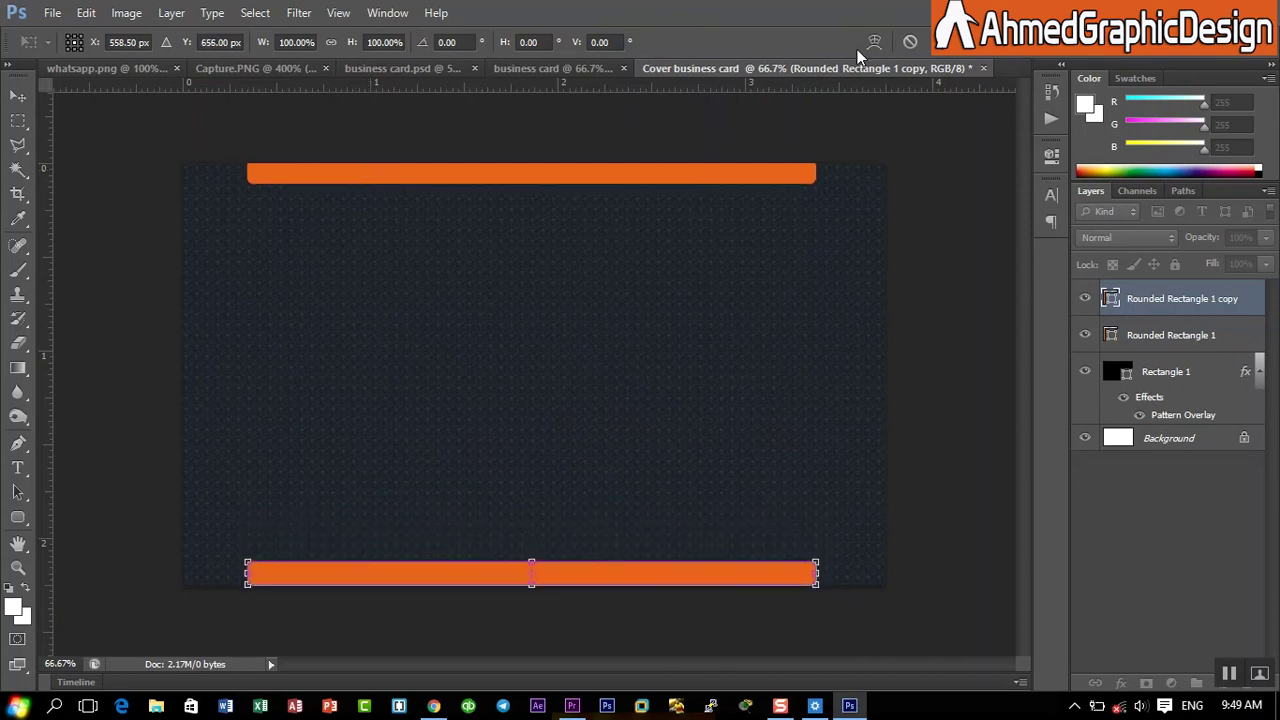
{"action": "key", "text": "Return"}
{"action": "key", "text": "ctrl+t"}
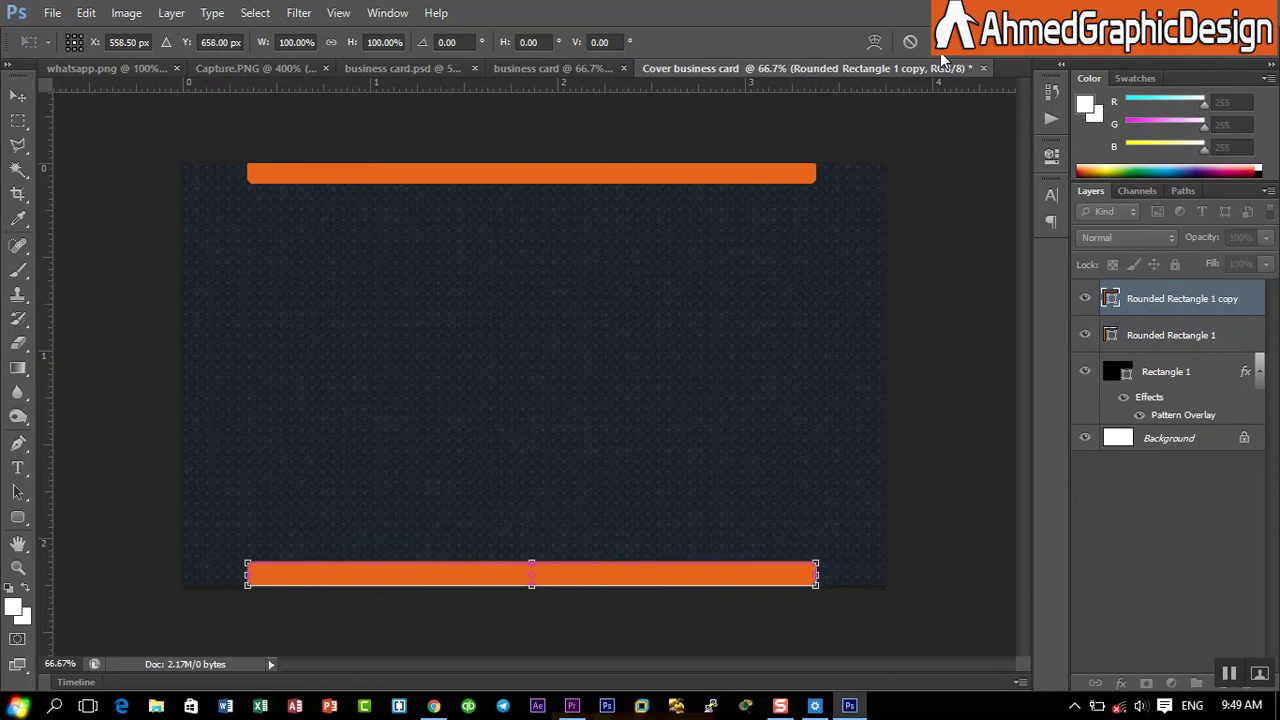
{"action": "key", "text": "Down"}
{"action": "key", "text": "Down"}
{"action": "key", "text": "Down"}
{"action": "key", "text": "Down"}
{"action": "key", "text": "Down"}
{"action": "key", "text": "Down"}
{"action": "key", "text": "Down"}
{"action": "key", "text": "Down"}
{"action": "key", "text": "Return"}
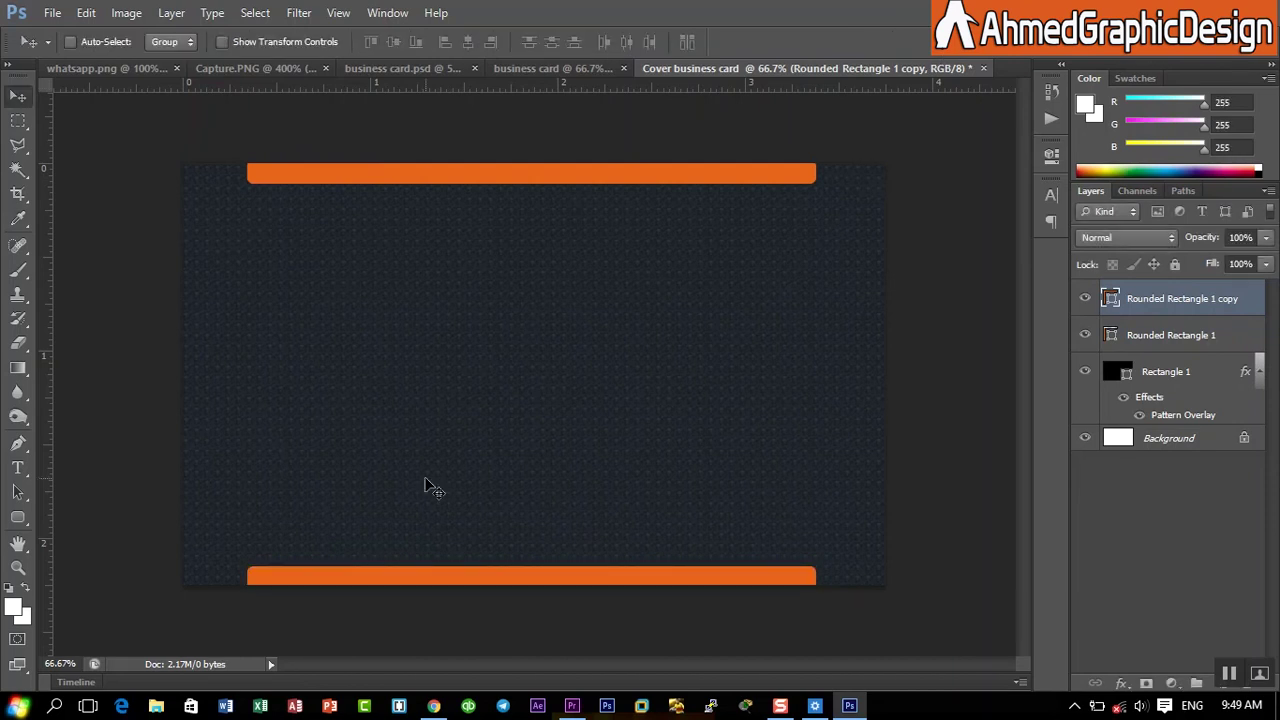
{"action": "left_click", "coordinate": [257, 66]}
- Drag the Techshiil logo onto the cover card and centre it between the orange bars
{"action": "left_click_drag", "start_coordinate": [531, 280], "coordinate": [757, 183]}
{"action": "left_click_drag", "start_coordinate": [478, 321], "coordinate": [652, 472]}
{"action": "key", "text": "Down"}
{"action": "key", "text": "Down"}
{"action": "key", "text": "Down"}
{"action": "key", "text": "Down"}
{"action": "key", "text": "Down"}
{"action": "key", "text": "Down"}
{"action": "key", "text": "Down"}
{"action": "key", "text": "Down"}
{"action": "key", "text": "Down"}
{"action": "key", "text": "Down"}
{"action": "key", "text": "Down"}
{"action": "key", "text": "Down"}
{"action": "key", "text": "Down"}
{"action": "key", "text": "Down"}
{"action": "key", "text": "Down"}
{"action": "key", "text": "Down"}
{"action": "key", "text": "Down"}
{"action": "key", "text": "Down"}
{"action": "key", "text": "Down"}
{"action": "key", "text": "Down"}
{"action": "key", "text": "Right"}
{"action": "key", "text": "Right"}
{"action": "key", "text": "Right"}
{"action": "key", "text": "Right"}
{"action": "key", "text": "Right"}
{"action": "key", "text": "Right"}
{"action": "key", "text": "Right"}
{"action": "key", "text": "Right"}
{"action": "key", "text": "Right"}
{"action": "key", "text": "Right"}
{"action": "key", "text": "Right"}
{"action": "key", "text": "Right"}
{"action": "key", "text": "Right"}
{"action": "key", "text": "Right"}
{"action": "key", "text": "Right"}
{"action": "key", "text": "Right"}
{"action": "key", "text": "Right"}
{"action": "key", "text": "Right"}
{"action": "key", "text": "Right"}
{"action": "key", "text": "Right"}
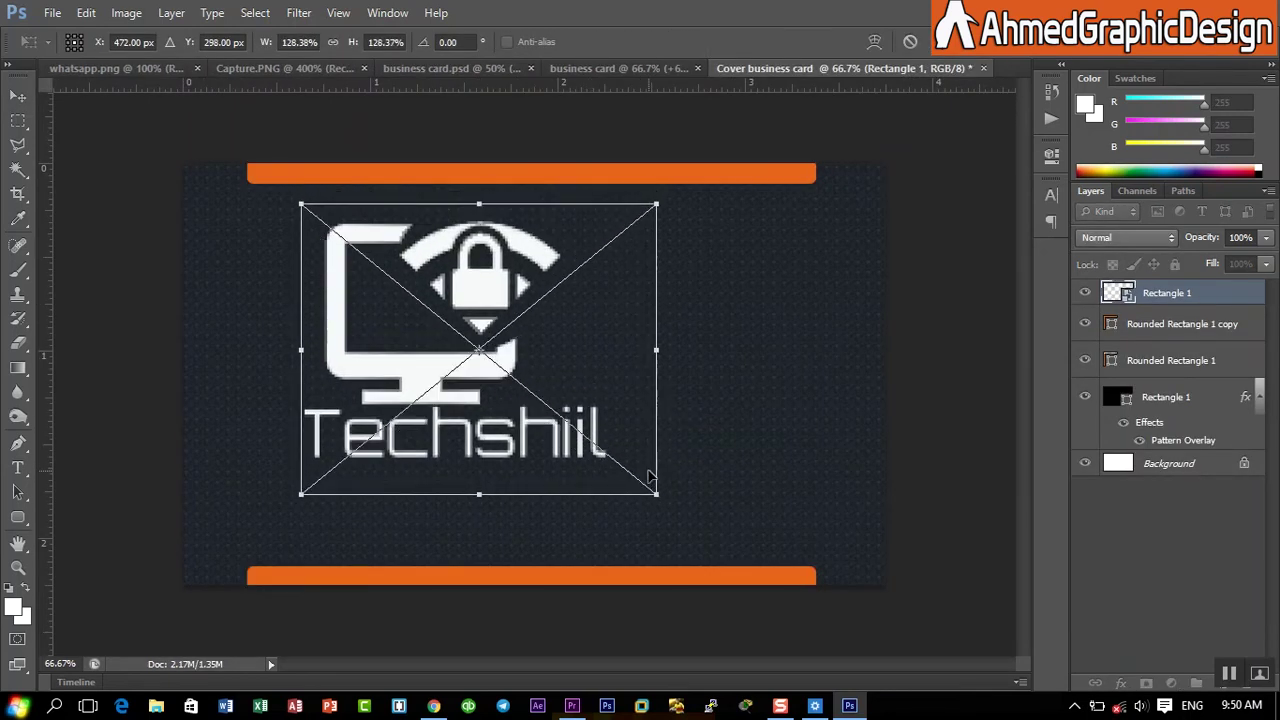
{"action": "key", "text": "Down"}
{"action": "key", "text": "Down"}
{"action": "key", "text": "Down"}
{"action": "key", "text": "Down"}
{"action": "key", "text": "Down"}
{"action": "key", "text": "Down"}
{"action": "key", "text": "Down"}
{"action": "key", "text": "Down"}
{"action": "key", "text": "Down"}
{"action": "key", "text": "Down"}
{"action": "key", "text": "Down"}
{"action": "key", "text": "Down"}
{"action": "key", "text": "Down"}
{"action": "key", "text": "Down"}
{"action": "key", "text": "Down"}
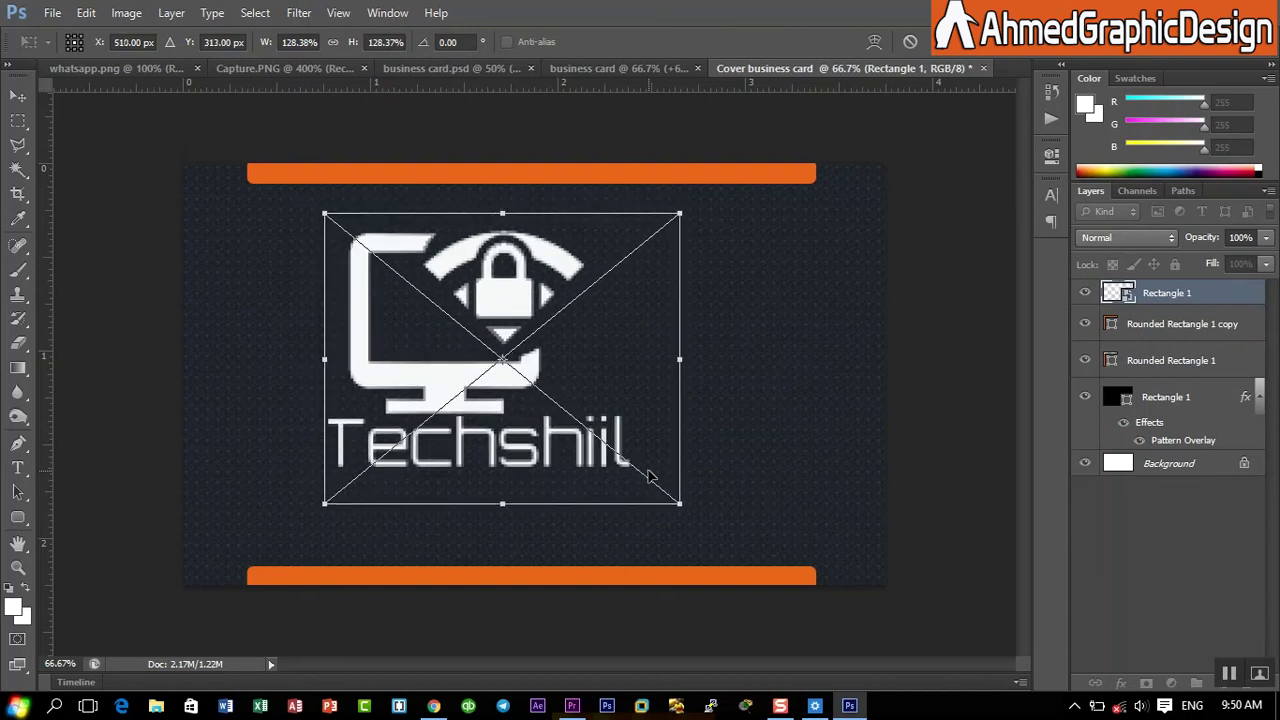
{"action": "key", "text": "Right"}
{"action": "key", "text": "Right"}
{"action": "key", "text": "Right"}
{"action": "key", "text": "Right"}
{"action": "key", "text": "Right"}
{"action": "key", "text": "Right"}
{"action": "key", "text": "Right"}
{"action": "key", "text": "Right"}
{"action": "key", "text": "Right"}
{"action": "key", "text": "Right"}
{"action": "key", "text": "Right"}
{"action": "key", "text": "Right"}
{"action": "key", "text": "Down"}
{"action": "key", "text": "Down"}
{"action": "key", "text": "Down"}
{"action": "key", "text": "Down"}
{"action": "key", "text": "Down"}
{"action": "key", "text": "Down"}
{"action": "key", "text": "Right"}
{"action": "key", "text": "Right"}
{"action": "key", "text": "Right"}
{"action": "key", "text": "Right"}
{"action": "key", "text": "Right"}
{"action": "key", "text": "Right"}
{"action": "key", "text": "Right"}
{"action": "key", "text": "Right"}
{"action": "key", "text": "Right"}
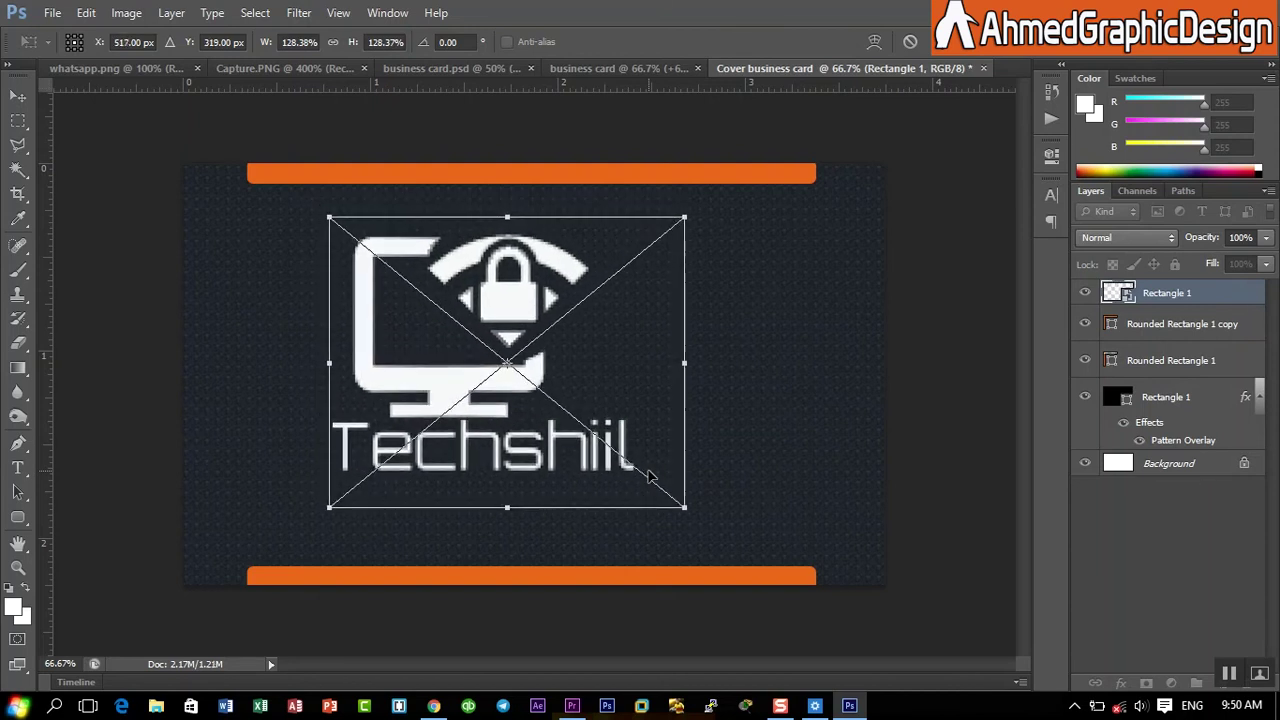
{"action": "key", "text": "Right"}
{"action": "key", "text": "Right"}
{"action": "key", "text": "Right"}
{"action": "key", "text": "Right"}
{"action": "key", "text": "Right"}
{"action": "key", "text": "Right"}
{"action": "key", "text": "Right"}
{"action": "key", "text": "Right"}
{"action": "key", "text": "Right"}
{"action": "key", "text": "Right"}
{"action": "key", "text": "Right"}
{"action": "key", "text": "Right"}
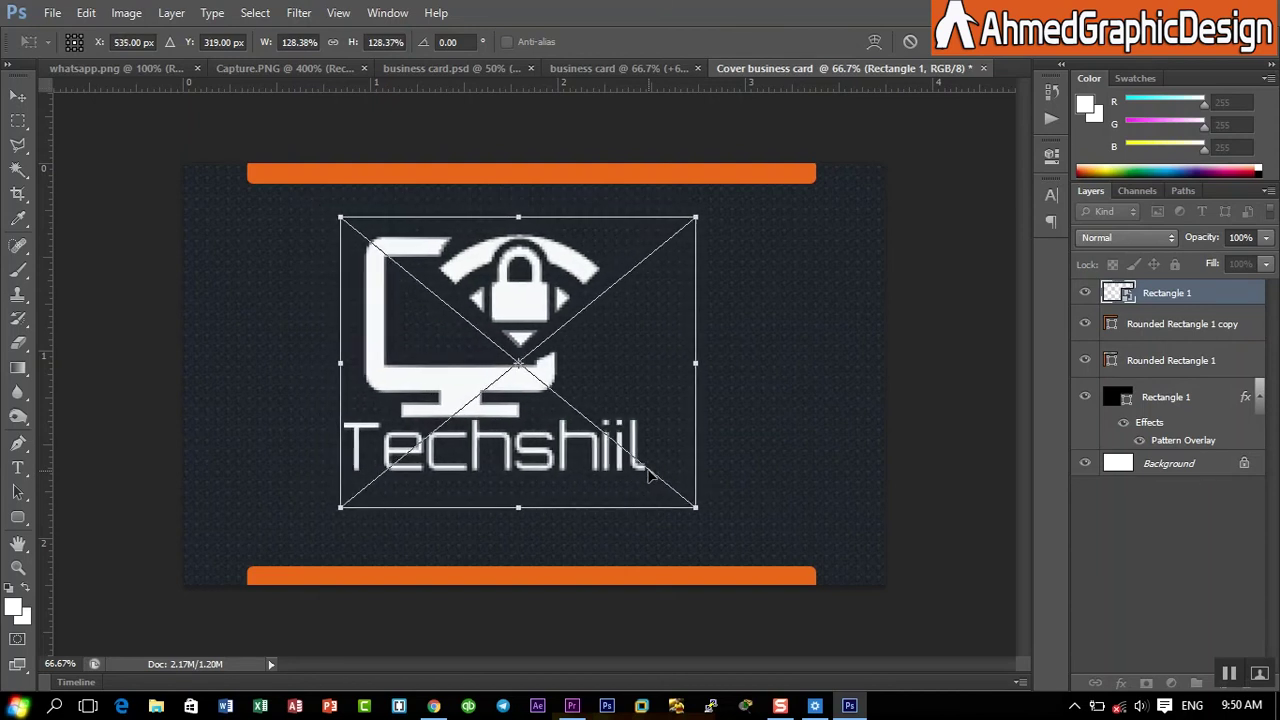
{"action": "key", "text": "Return"}
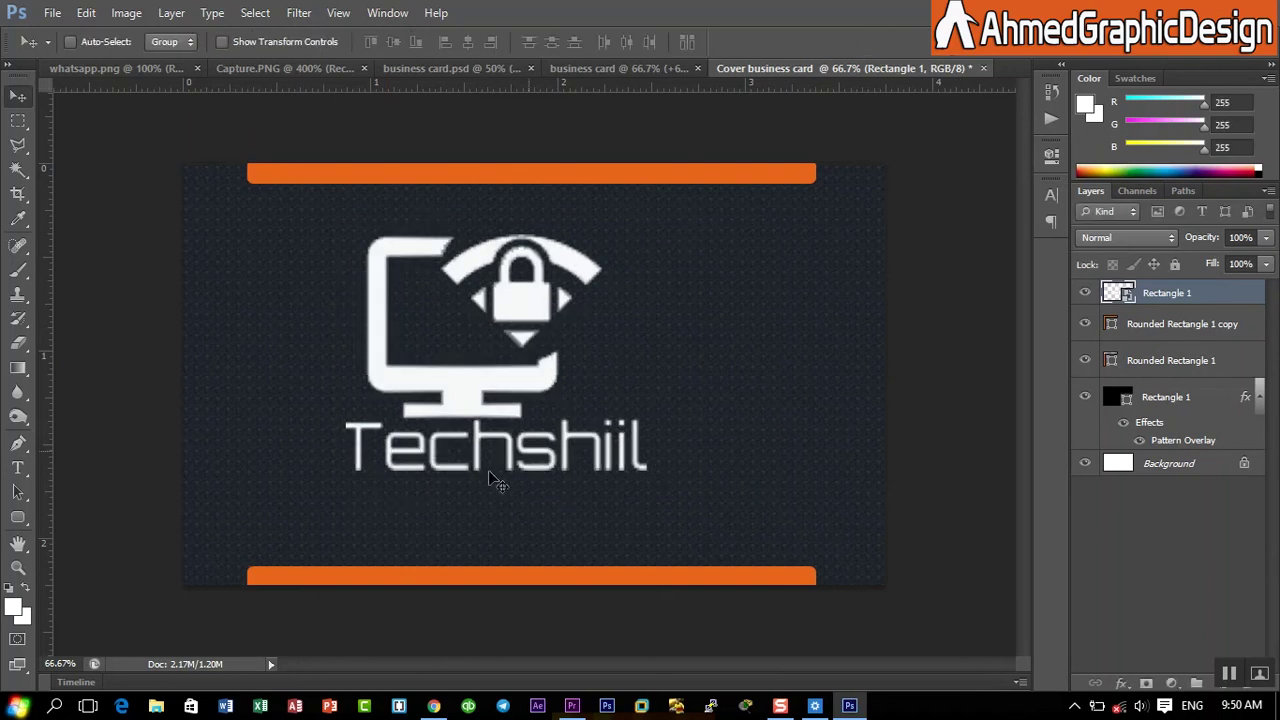
{"action": "left_click", "coordinate": [616, 66]}
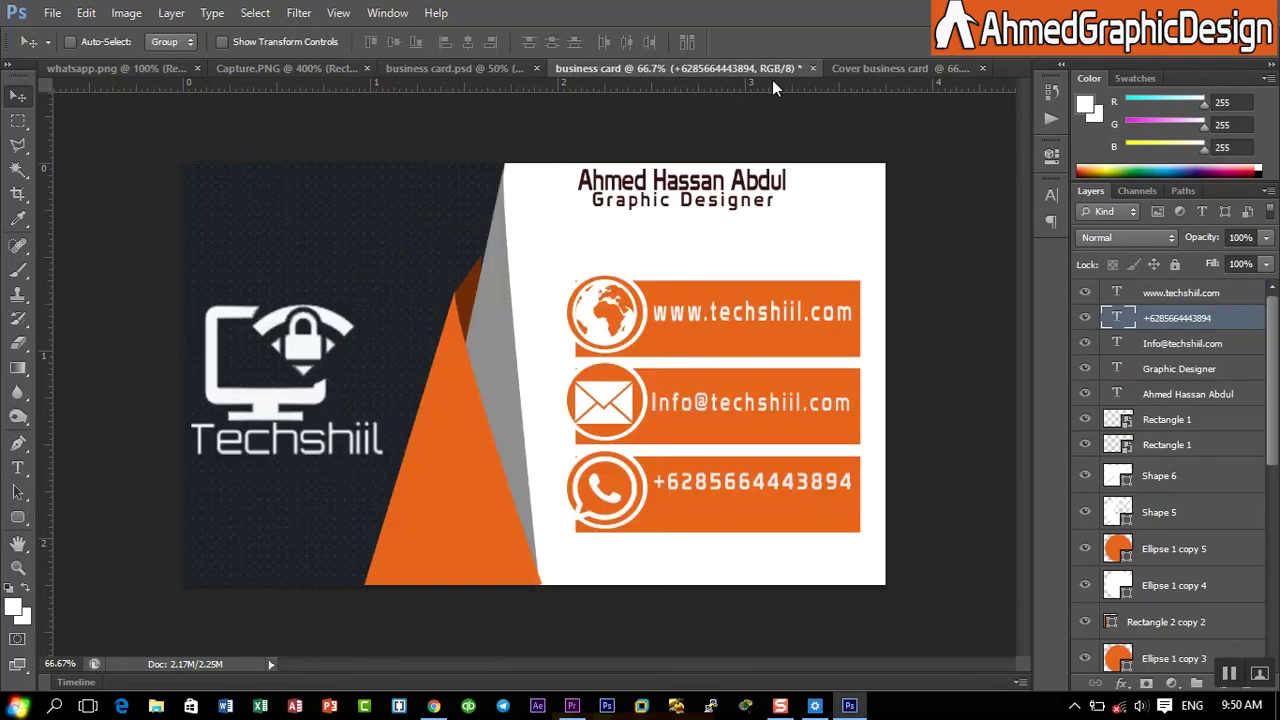
- Glance at the cover card document, then return to the front business card
{"action": "left_click", "coordinate": [890, 68]}
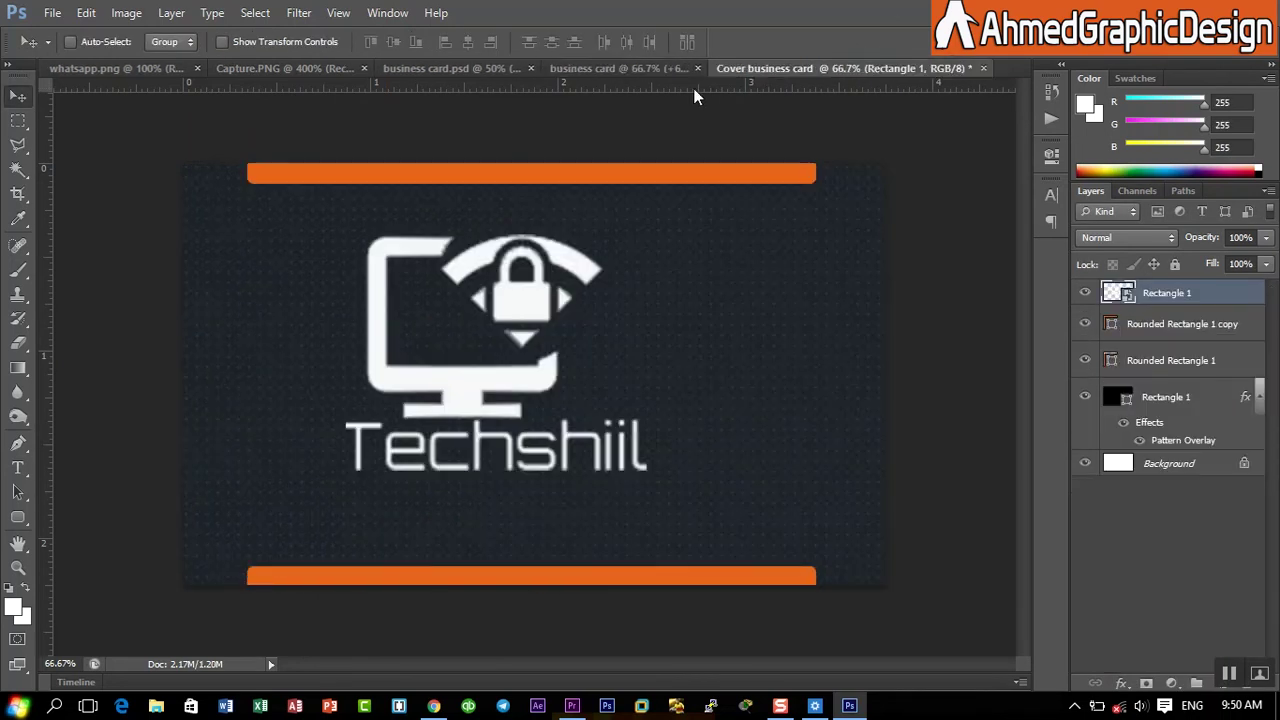
{"action": "left_click", "coordinate": [663, 68]}
{"action": "left_click", "coordinate": [862, 67]}
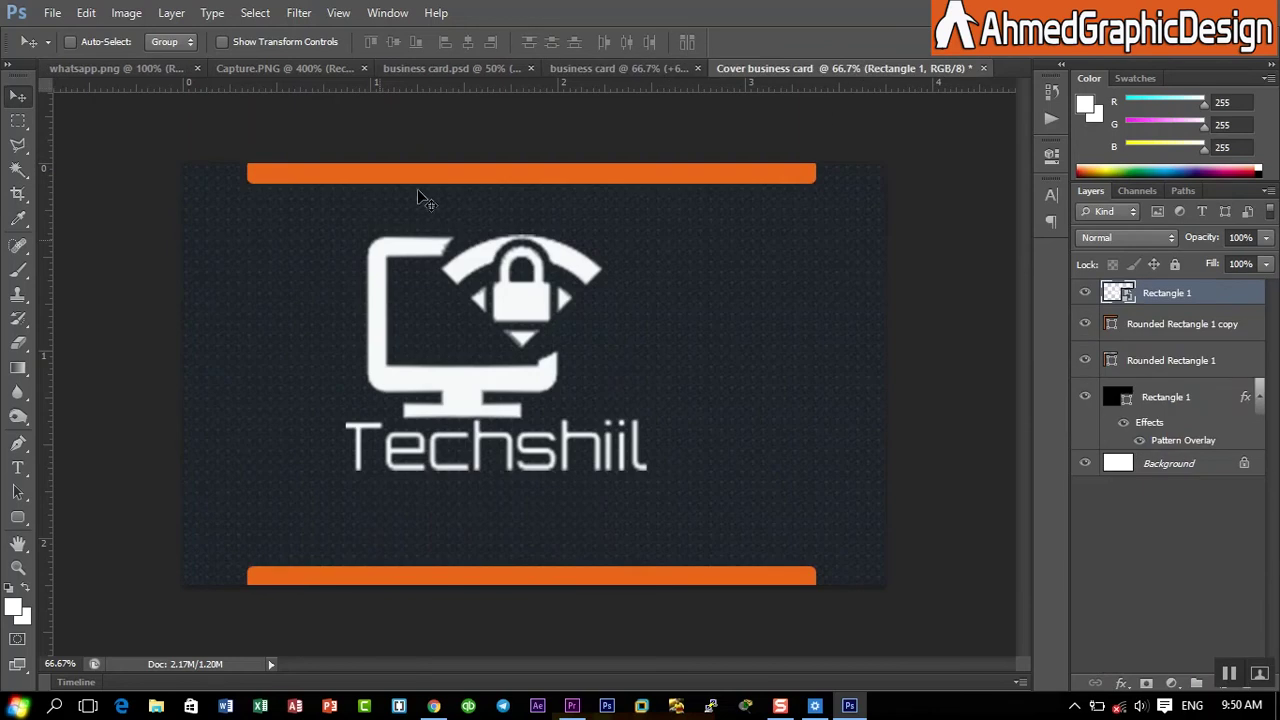
{"action": "left_click", "coordinate": [634, 69]}
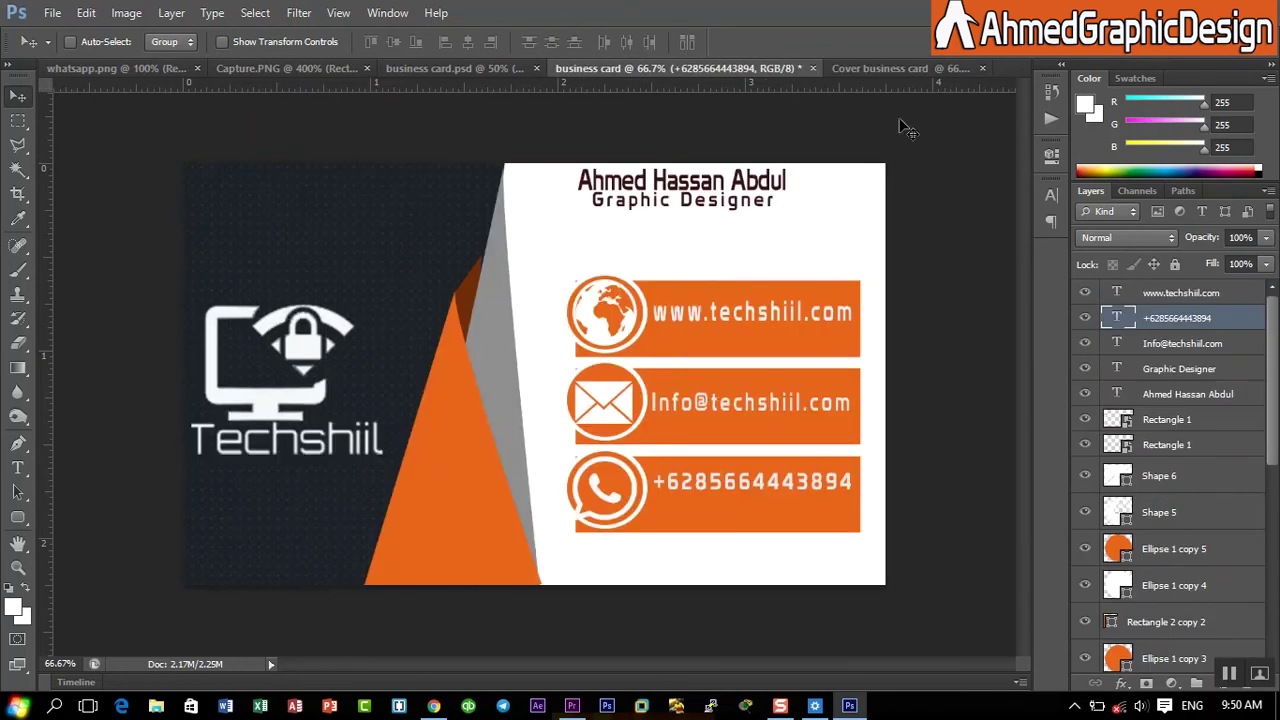
- Select the front card's text layers, both Rectangle 1 layers, Shapes 5–6 and Ellipse copies 4–5
{"action": "left_click", "coordinate": [1199, 292], "text": "shift"}
{"action": "left_click", "coordinate": [1187, 345], "text": "shift"}
{"action": "left_click", "coordinate": [1187, 369], "text": "shift"}
{"action": "left_click", "coordinate": [1188, 394], "text": "shift"}
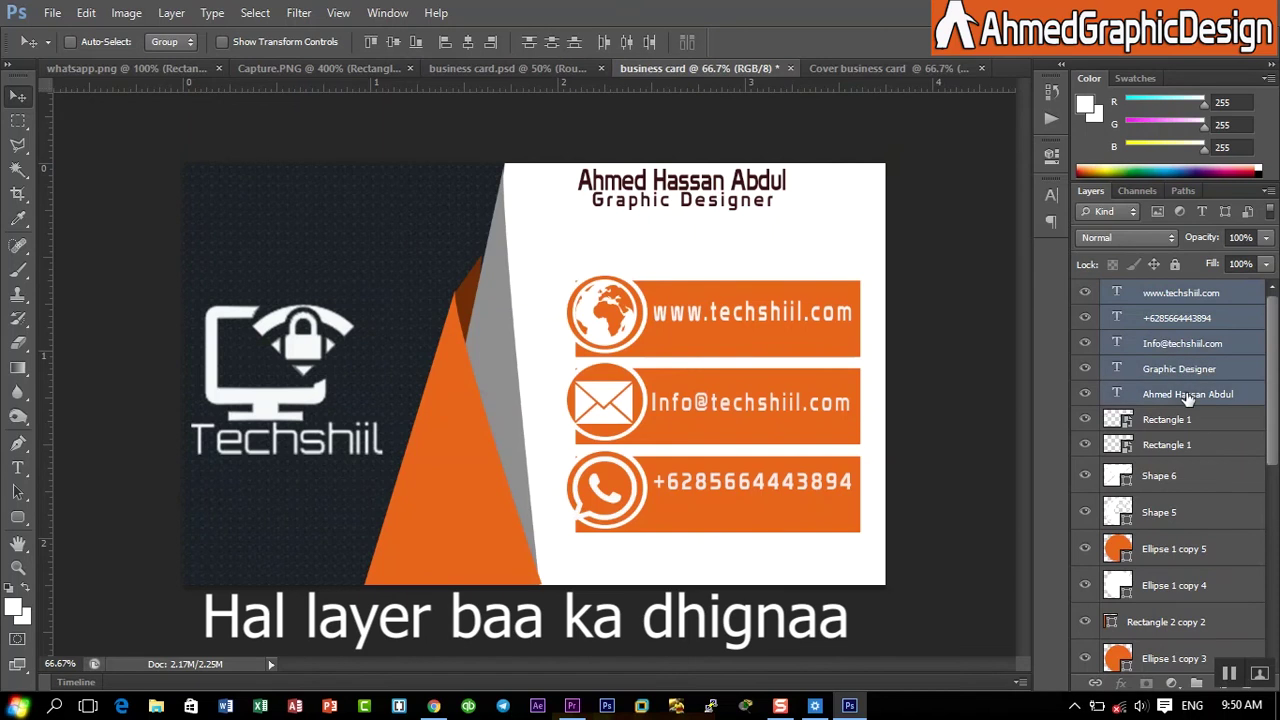
{"action": "left_click", "coordinate": [1187, 419], "text": "shift"}
{"action": "left_click", "coordinate": [1186, 445], "text": "shift"}
{"action": "left_click", "coordinate": [1187, 476], "text": "shift"}
{"action": "left_click", "coordinate": [1186, 510], "text": "shift"}
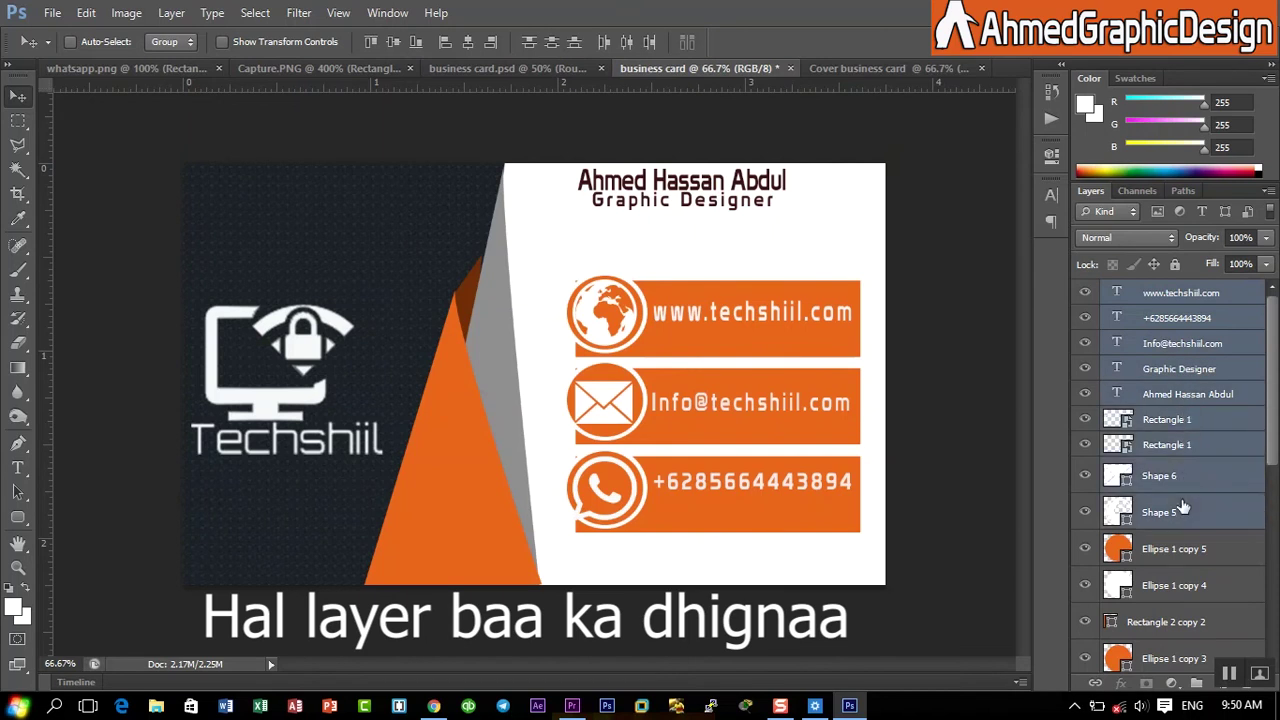
{"action": "left_click", "coordinate": [1180, 548], "text": "shift"}
{"action": "left_click", "coordinate": [1178, 586], "text": "shift"}
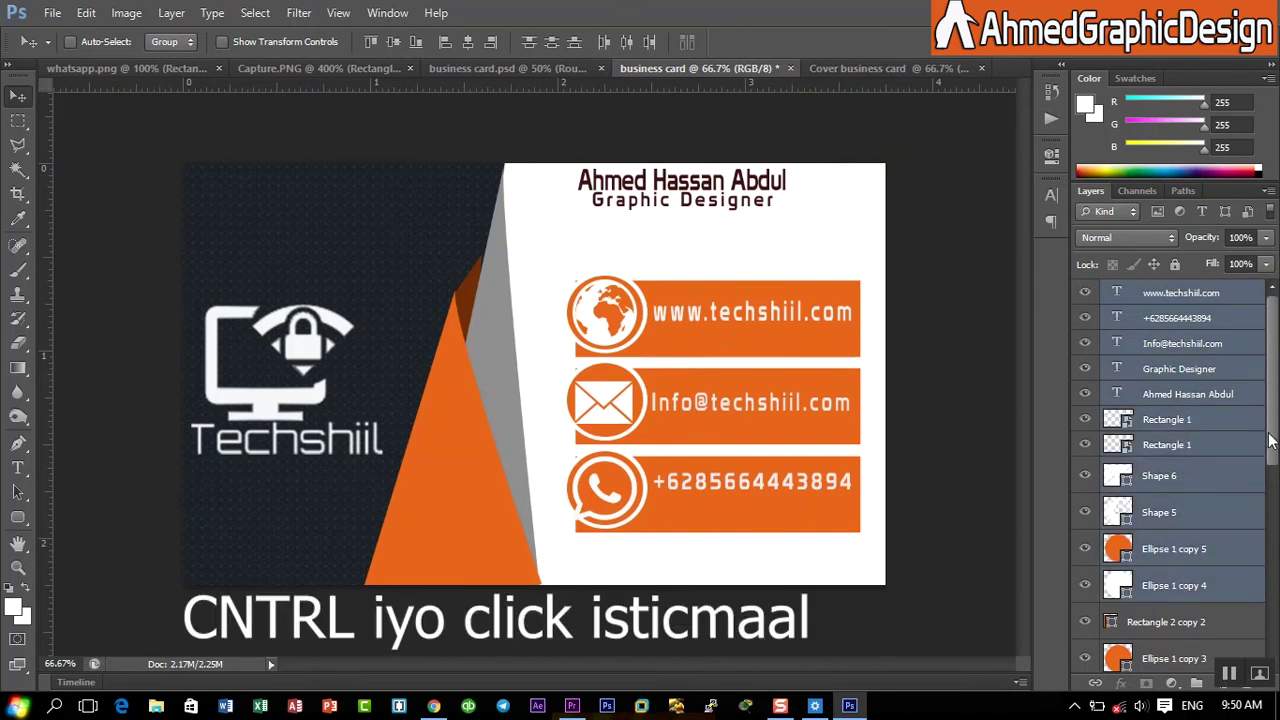
{"action": "left_click_drag", "start_coordinate": [1270, 440], "coordinate": [1277, 586]}
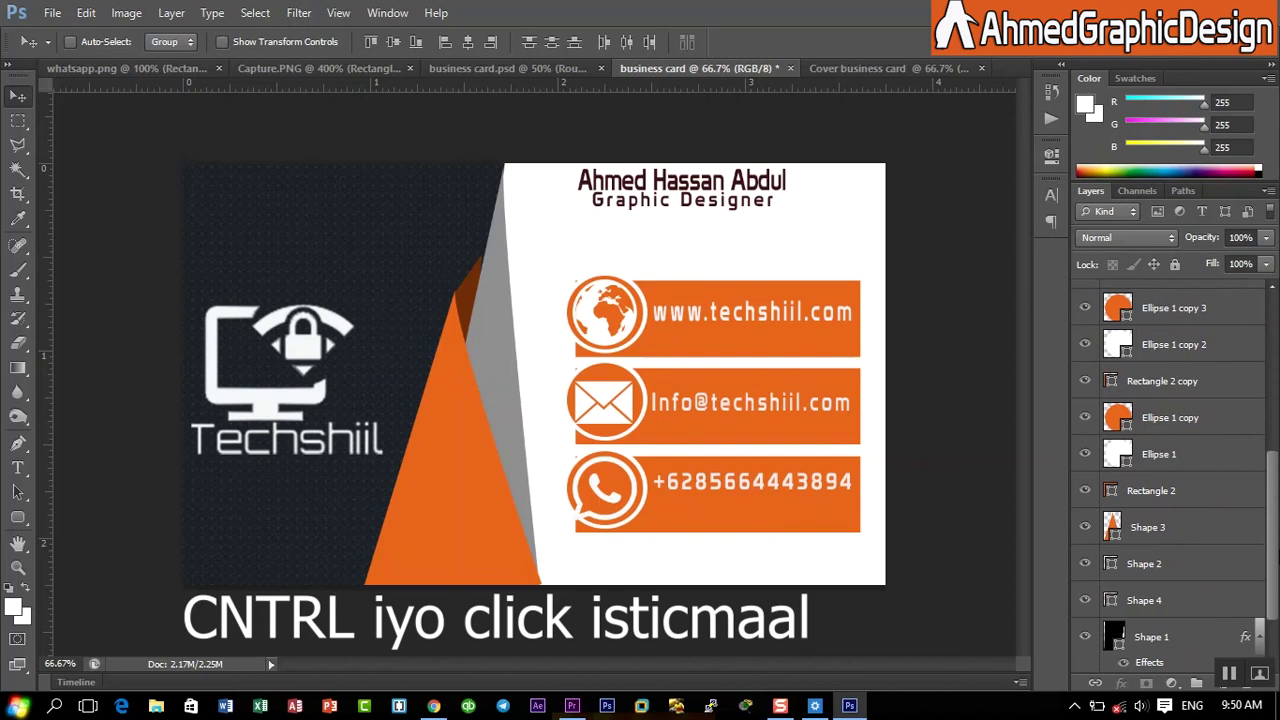
{"action": "scroll", "coordinate": [1190, 400], "scroll_direction": "up", "scroll_amount": 2}
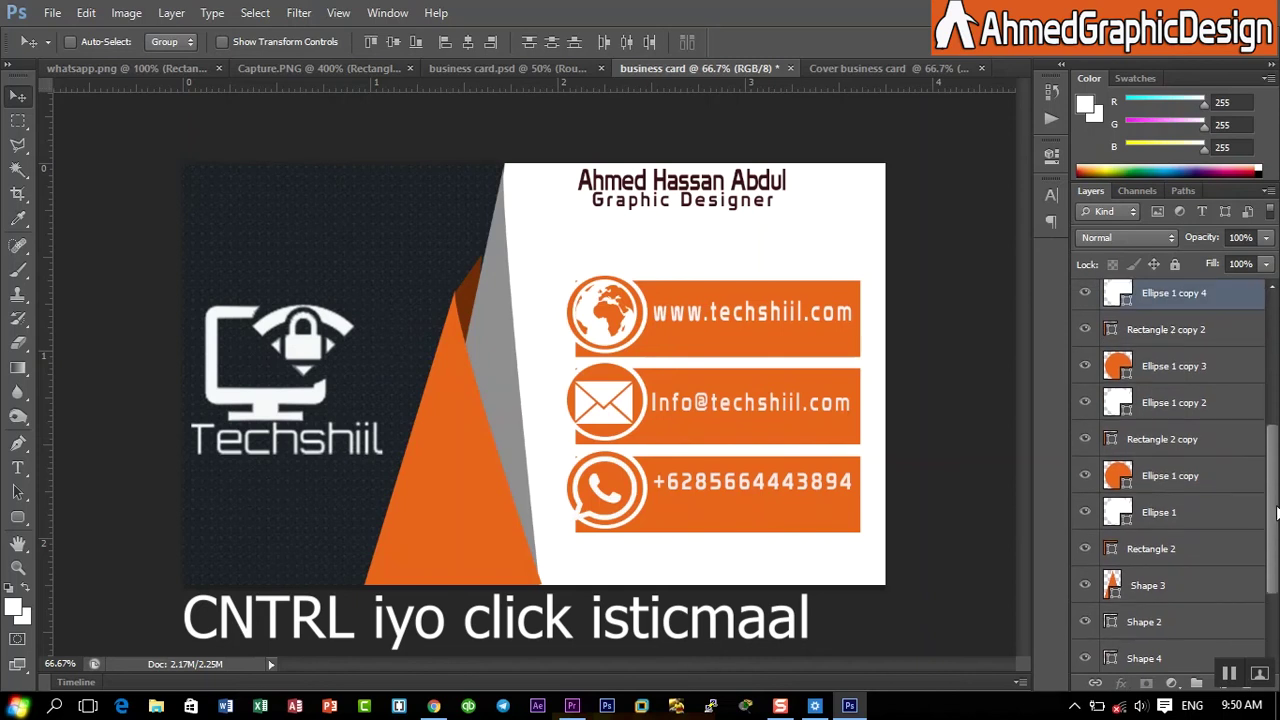
- Add the Rectangle 2 layers, remaining Ellipse 1 layers, Shapes 1–4 and bottom Rectangle 1 to the selection
{"action": "left_click", "coordinate": [1190, 332], "text": "ctrl"}
{"action": "left_click", "coordinate": [1186, 368], "text": "ctrl"}
{"action": "left_click", "coordinate": [1184, 403], "text": "ctrl"}
{"action": "left_click", "coordinate": [1178, 440], "text": "ctrl"}
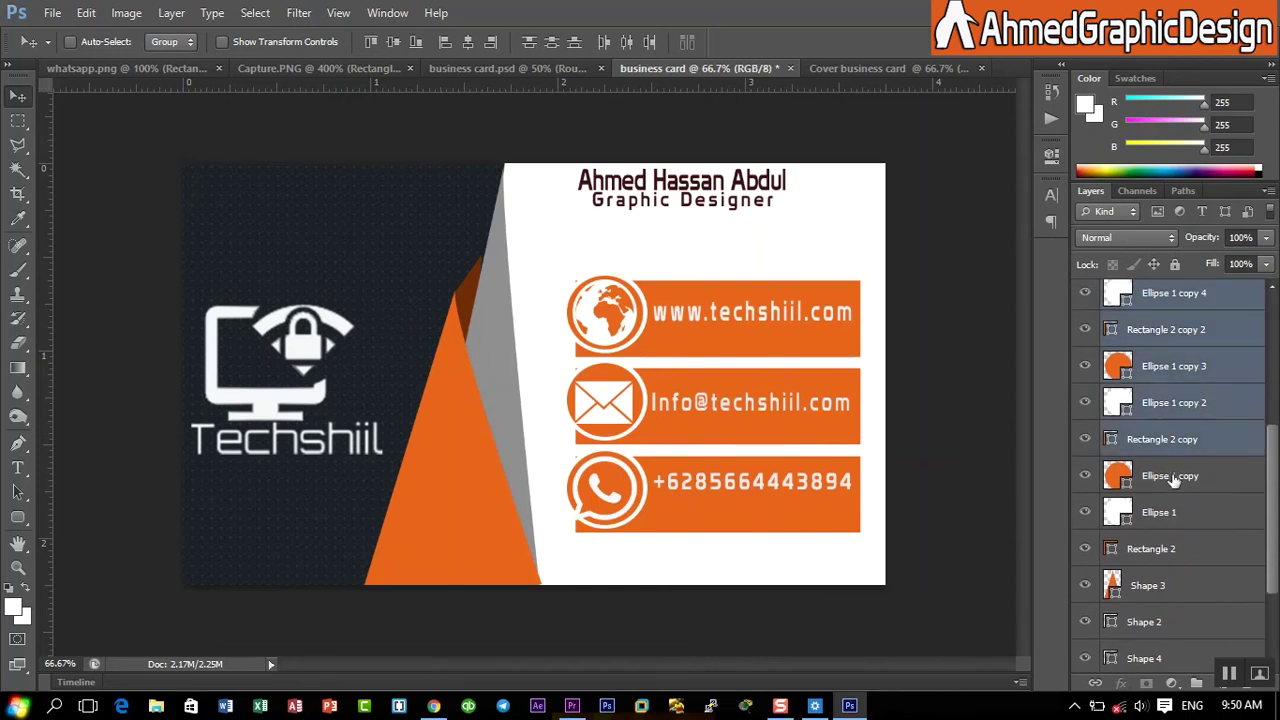
{"action": "left_click", "coordinate": [1173, 482], "text": "ctrl"}
{"action": "left_click", "coordinate": [1166, 511], "text": "ctrl"}
{"action": "left_click", "coordinate": [1156, 548], "text": "ctrl"}
{"action": "left_click", "coordinate": [1151, 588], "text": "ctrl"}
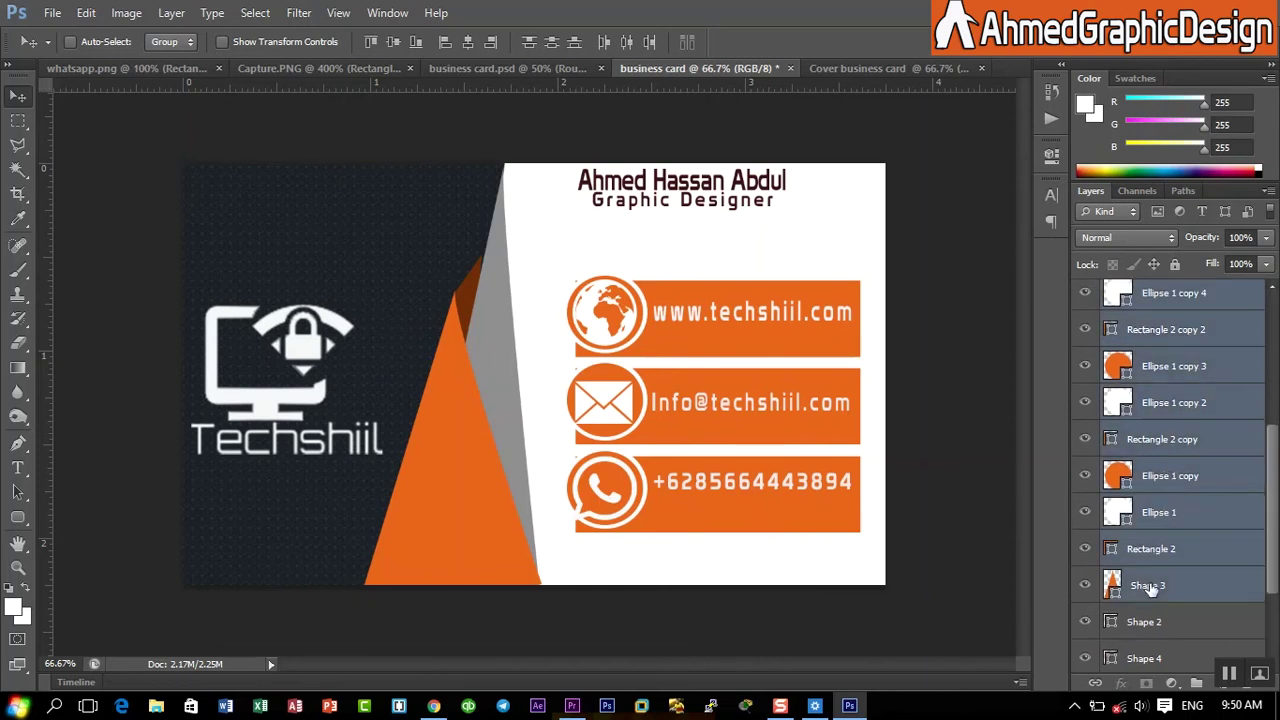
{"action": "left_click", "coordinate": [1151, 615], "text": "ctrl"}
{"action": "left_click", "coordinate": [1150, 657], "text": "ctrl"}
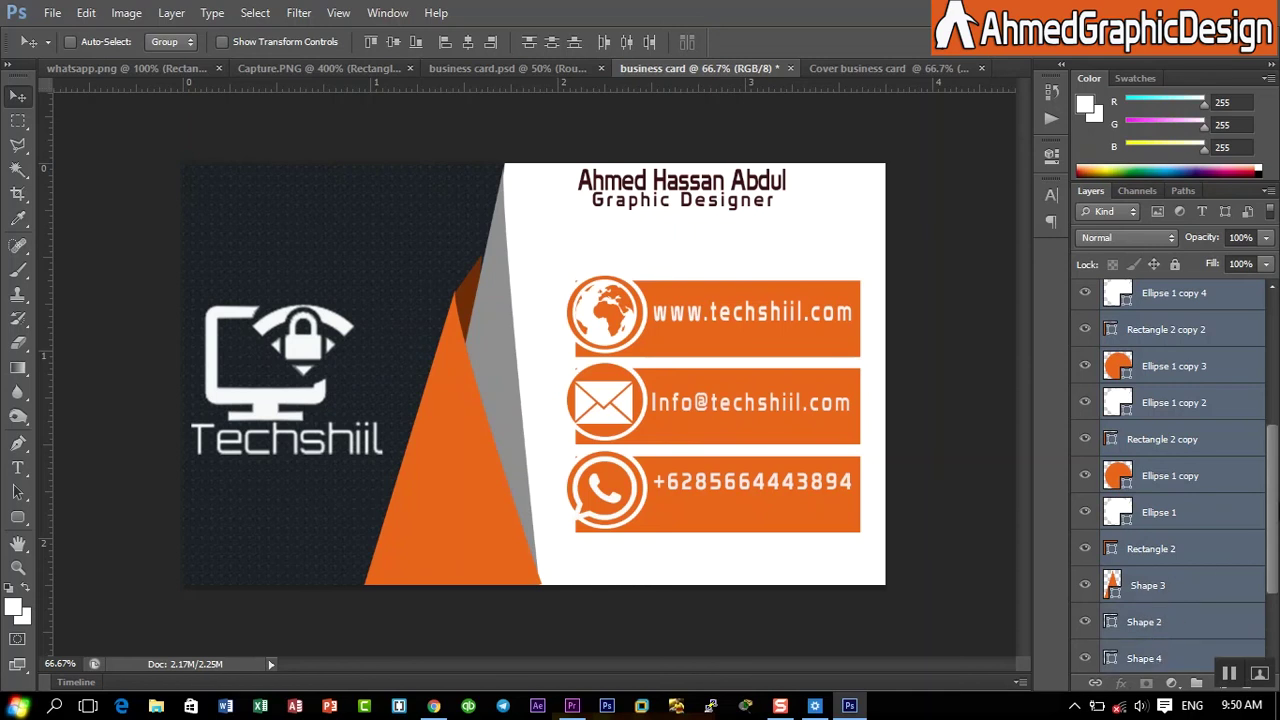
{"action": "left_click_drag", "start_coordinate": [1276, 505], "coordinate": [1274, 565]}
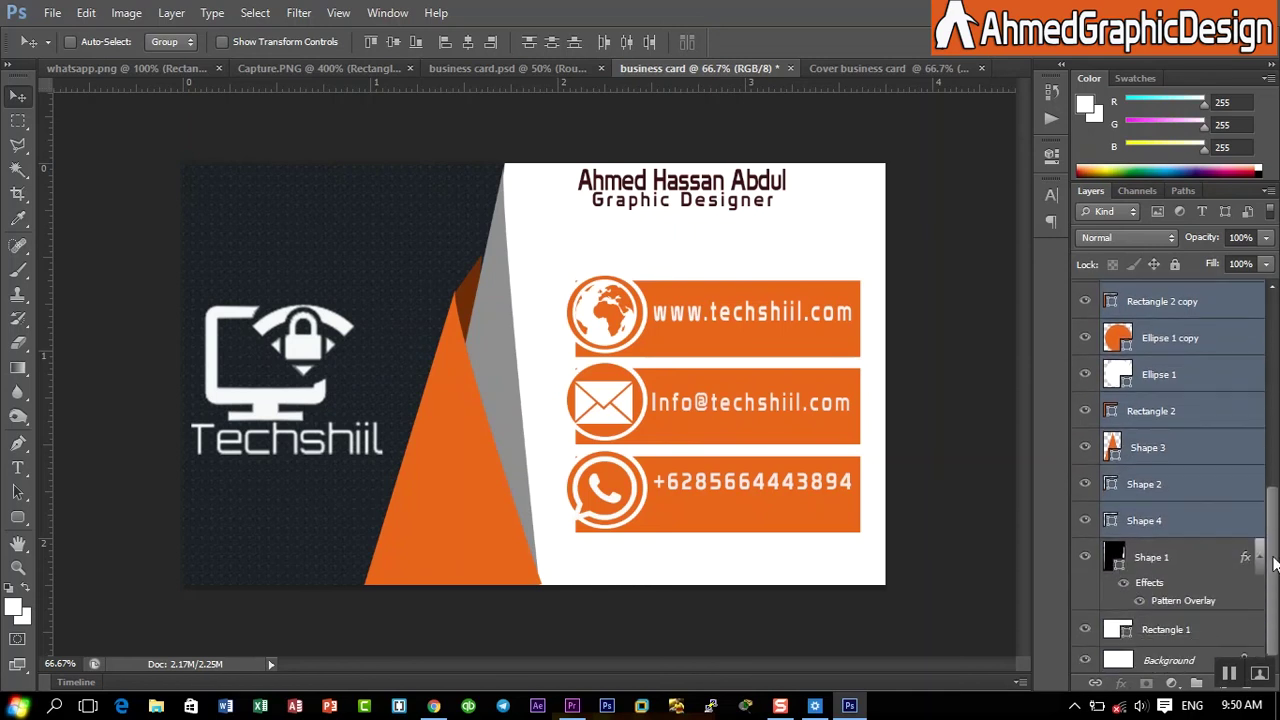
{"action": "left_click", "coordinate": [1213, 570], "text": "ctrl"}
{"action": "left_click", "coordinate": [1195, 629], "text": "ctrl"}
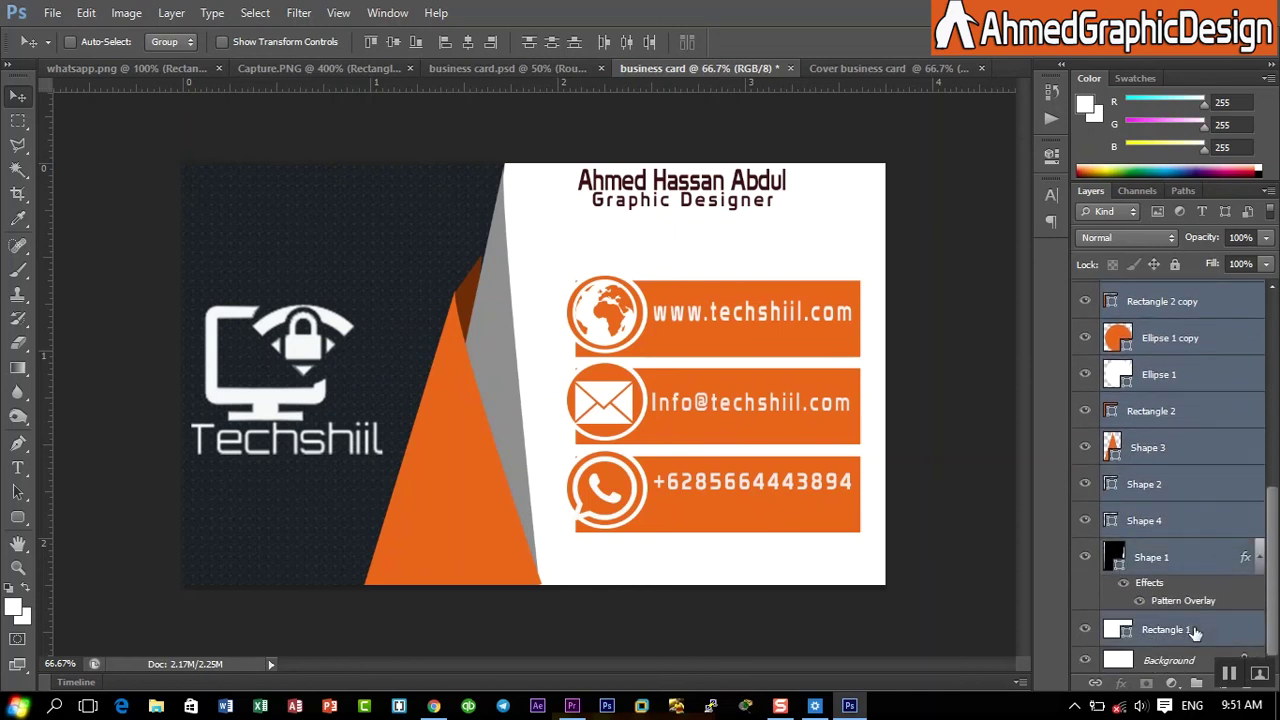
- Convert the selected layers to one smart object, verify it by toggling visibility, and return to the cover card
{"action": "right_click", "coordinate": [1155, 497]}
{"action": "left_click", "coordinate": [985, 160]}
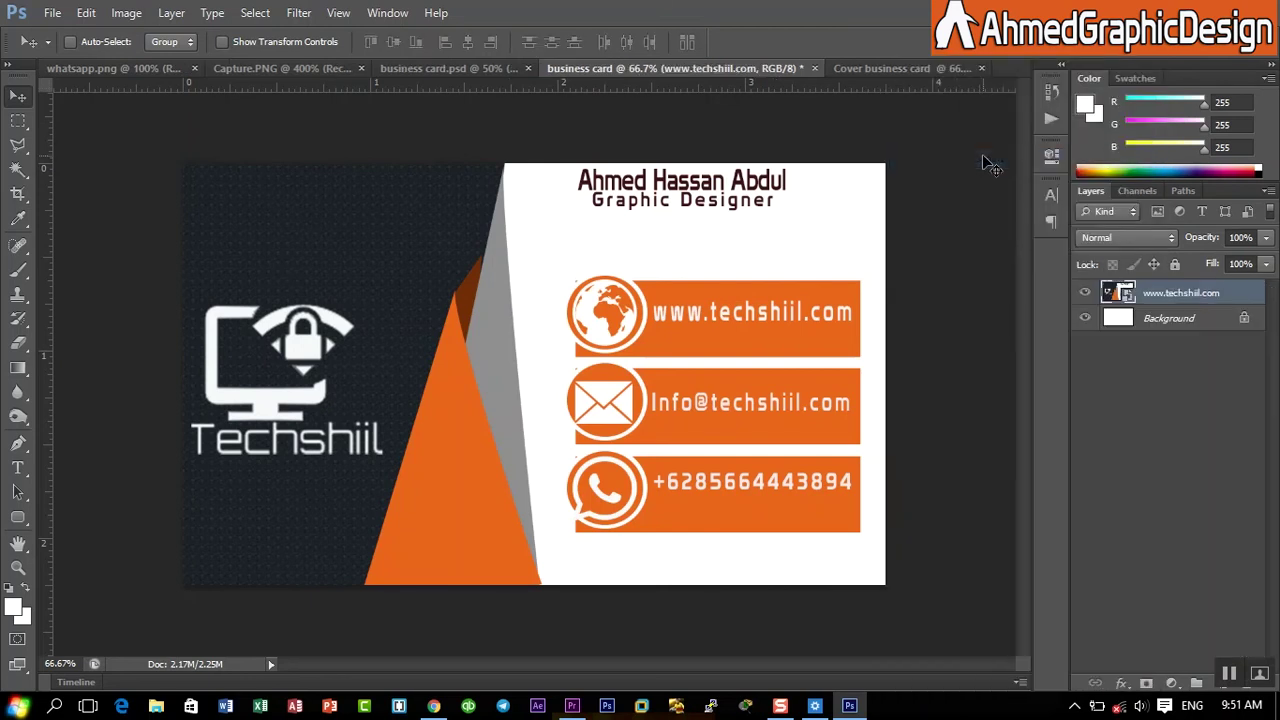
{"action": "left_click", "coordinate": [1087, 294]}
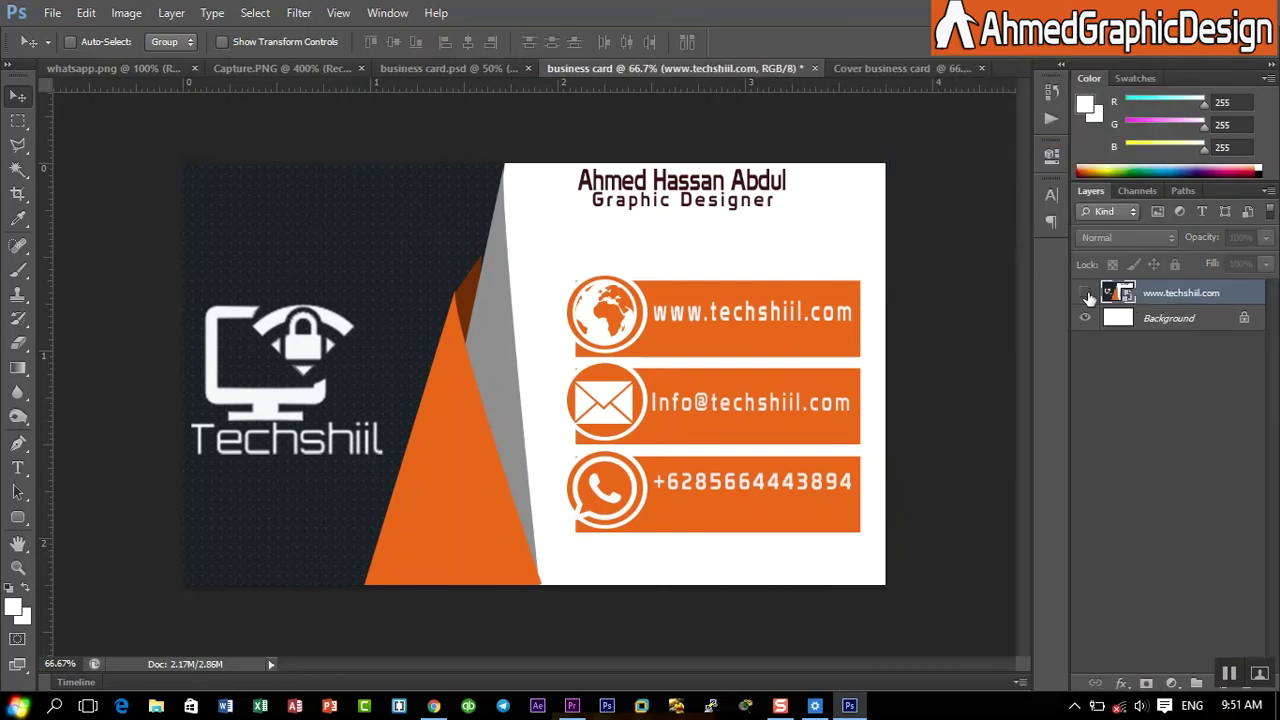
{"action": "left_click", "coordinate": [1087, 294]}
{"action": "left_click", "coordinate": [1087, 294]}
{"action": "left_click", "coordinate": [1087, 294]}
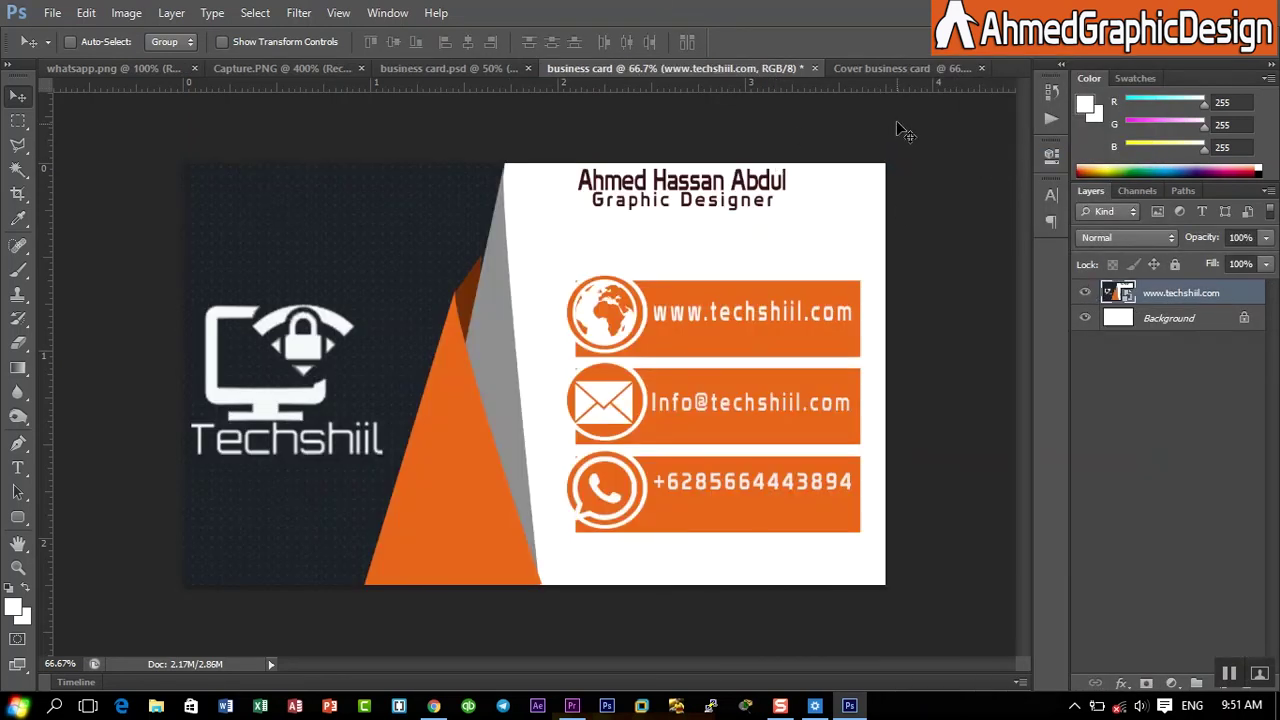
{"action": "left_click", "coordinate": [904, 68]}
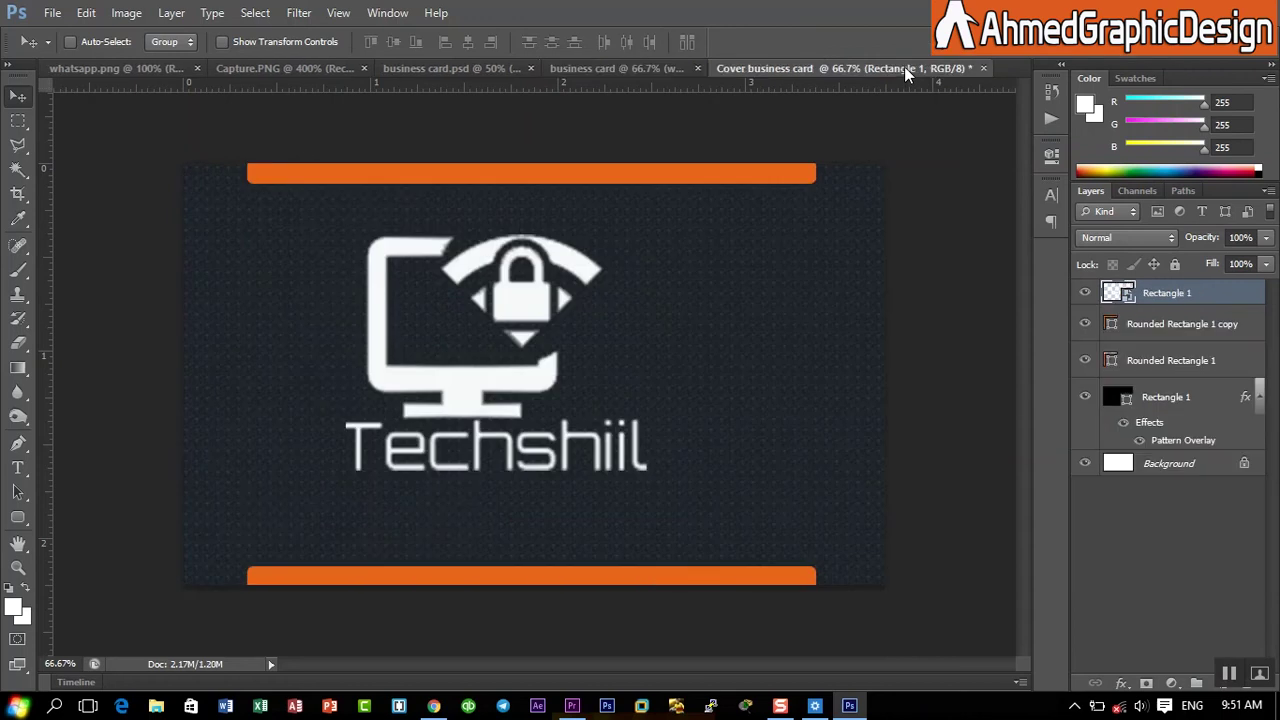
- Convert the patterned Rectangle 1, both Rounded Rectangle layers and the logo layer into one smart object
{"action": "double_click", "coordinate": [1166, 397]}
{"action": "left_click", "coordinate": [1193, 380]}
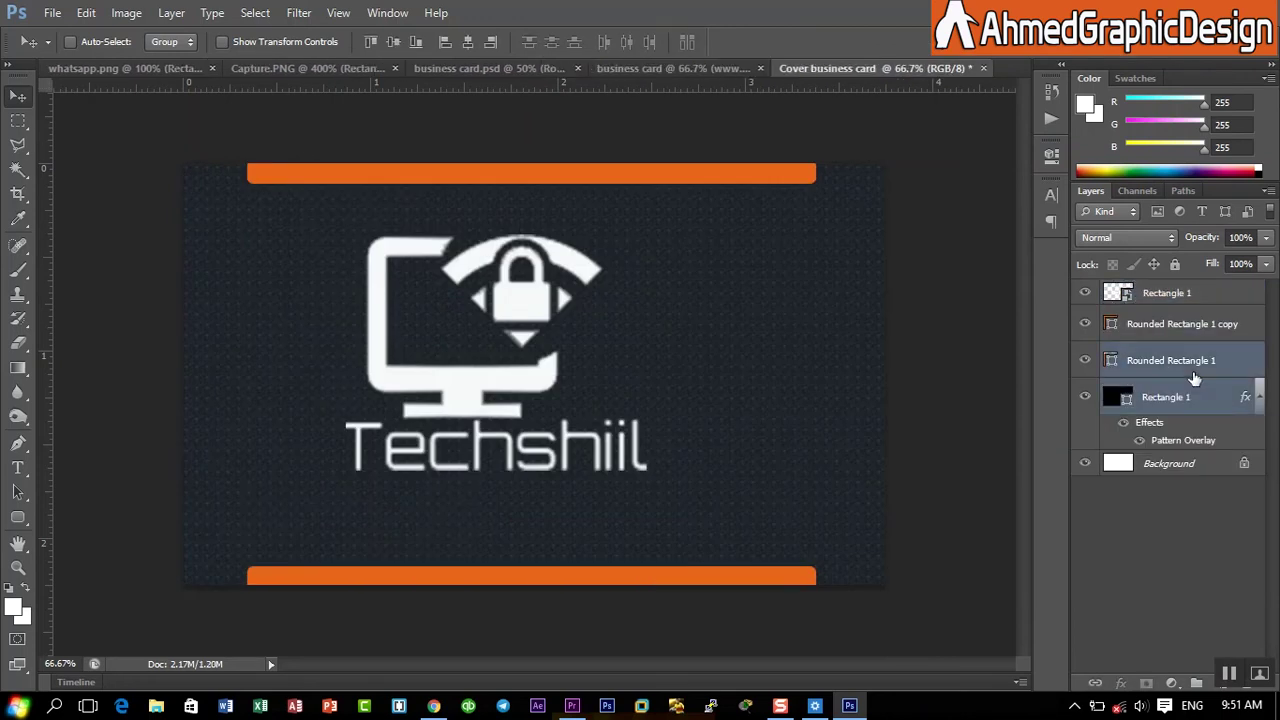
{"action": "left_click", "coordinate": [1200, 330], "text": "shift"}
{"action": "left_click", "coordinate": [1209, 297], "text": "shift"}
{"action": "right_click", "coordinate": [1209, 297]}
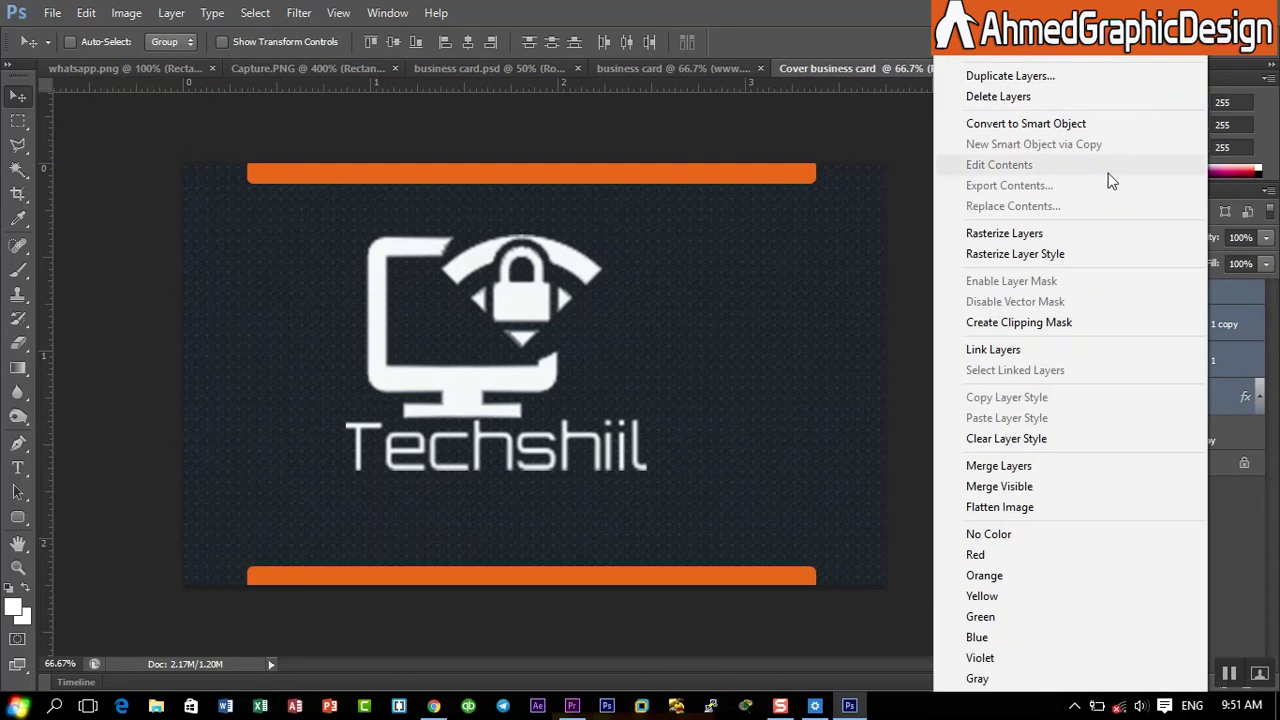
{"action": "left_click", "coordinate": [1040, 124]}
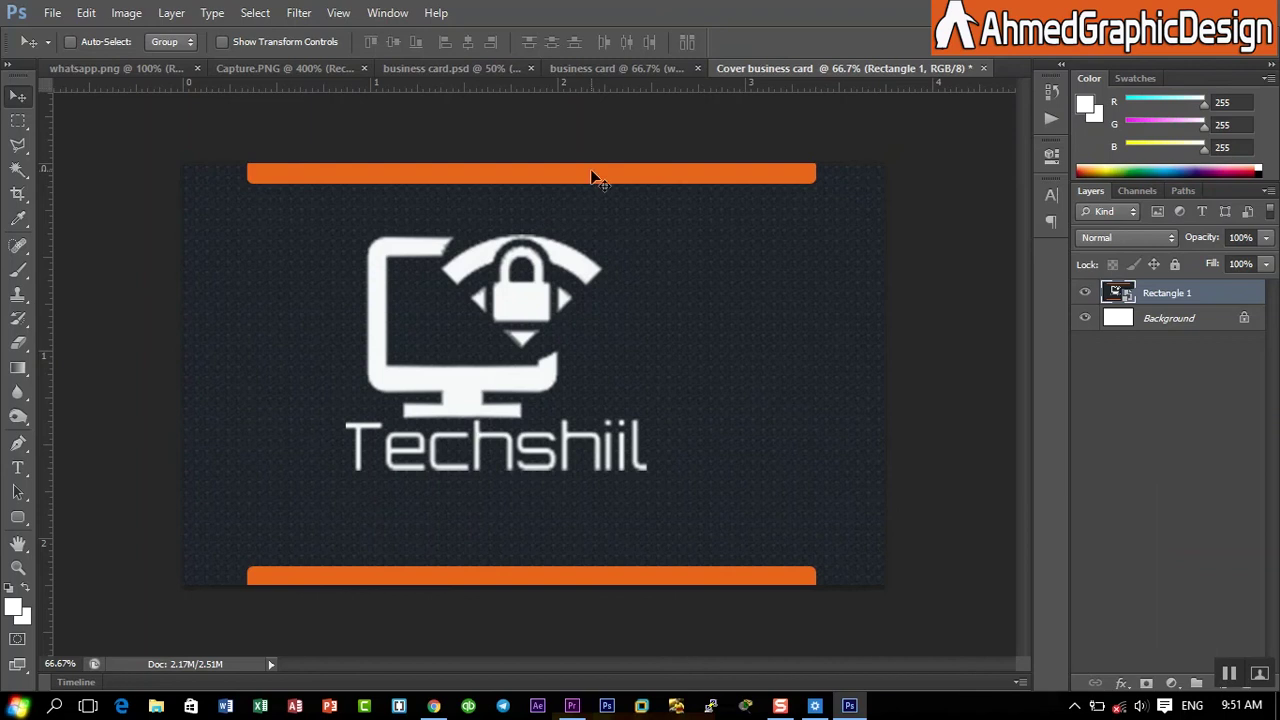
{"action": "left_click", "coordinate": [620, 72]}
{"action": "left_click", "coordinate": [875, 68]}
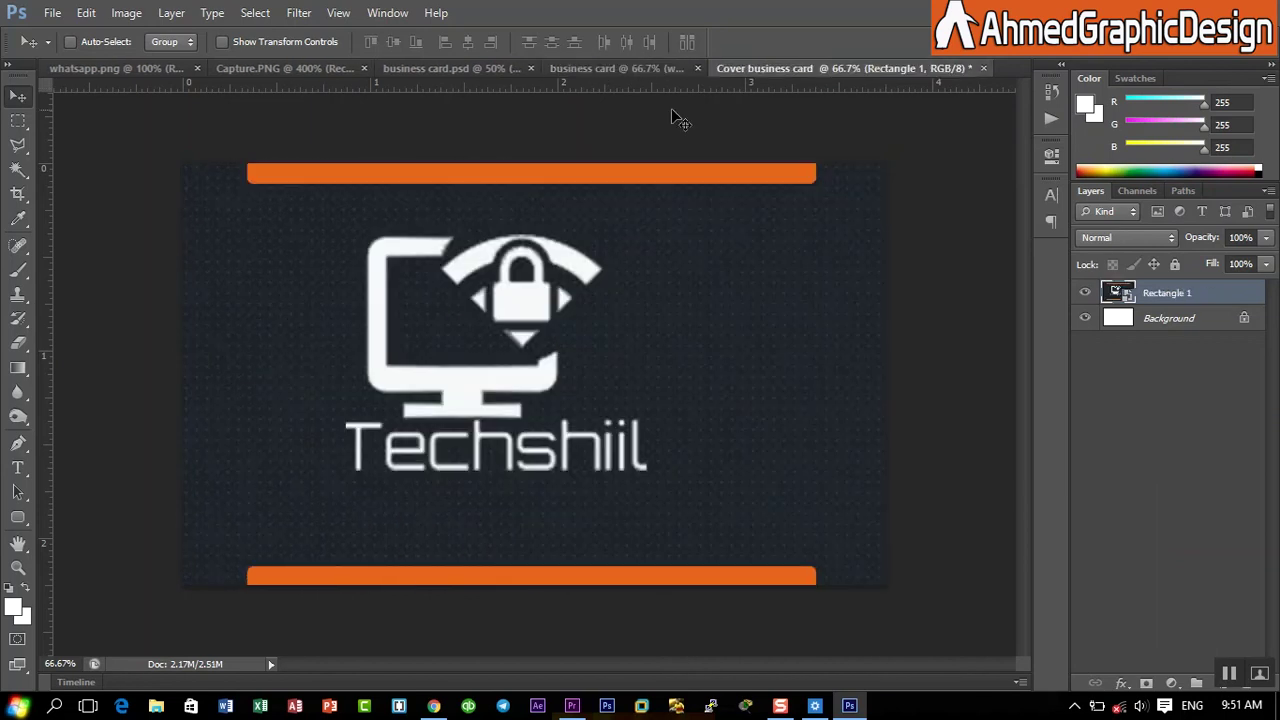